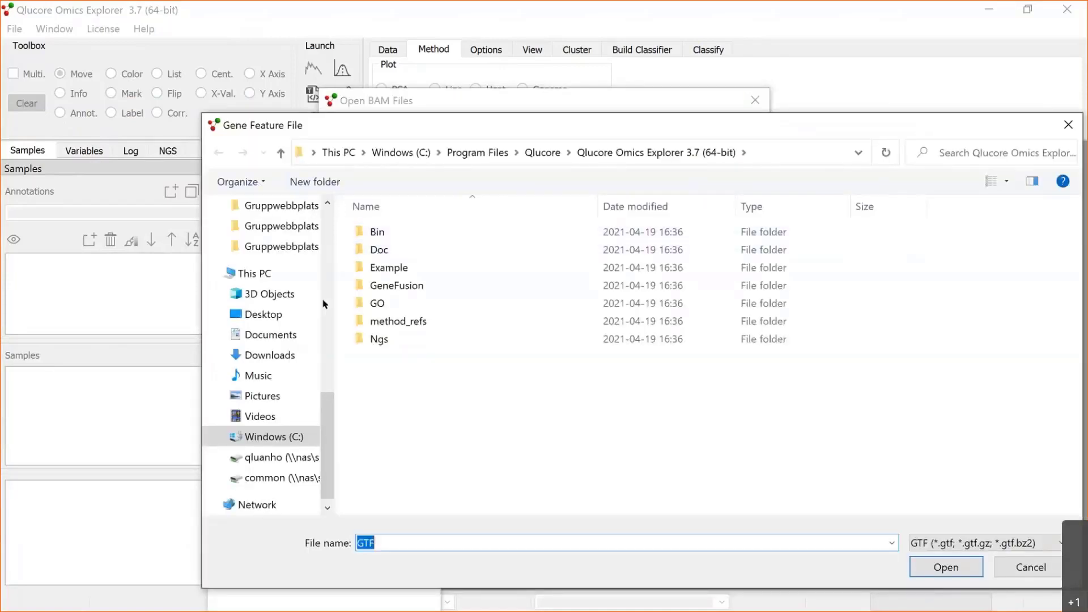
# - Choose Homo_sapiens.GRCh37.69.gtf.gz from the BAM folder in the Desktop's Example data as the gene feature file
pyautogui.moveTo(327, 401); pyautogui.dragTo(331, 240)
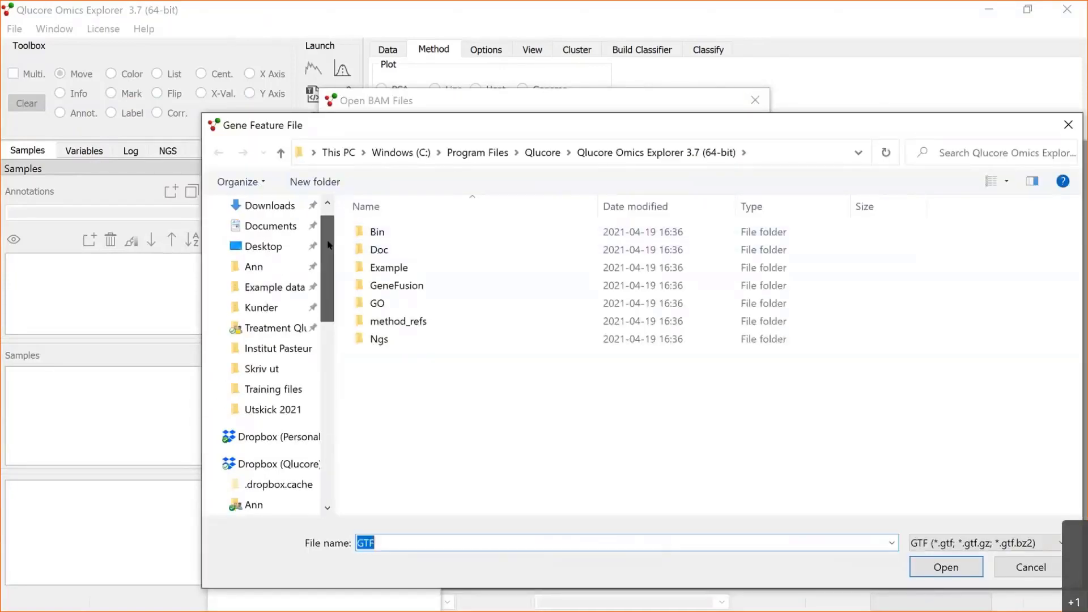
pyautogui.click(259, 285)
pyautogui.doubleClick(403, 251)
pyautogui.click(423, 232)
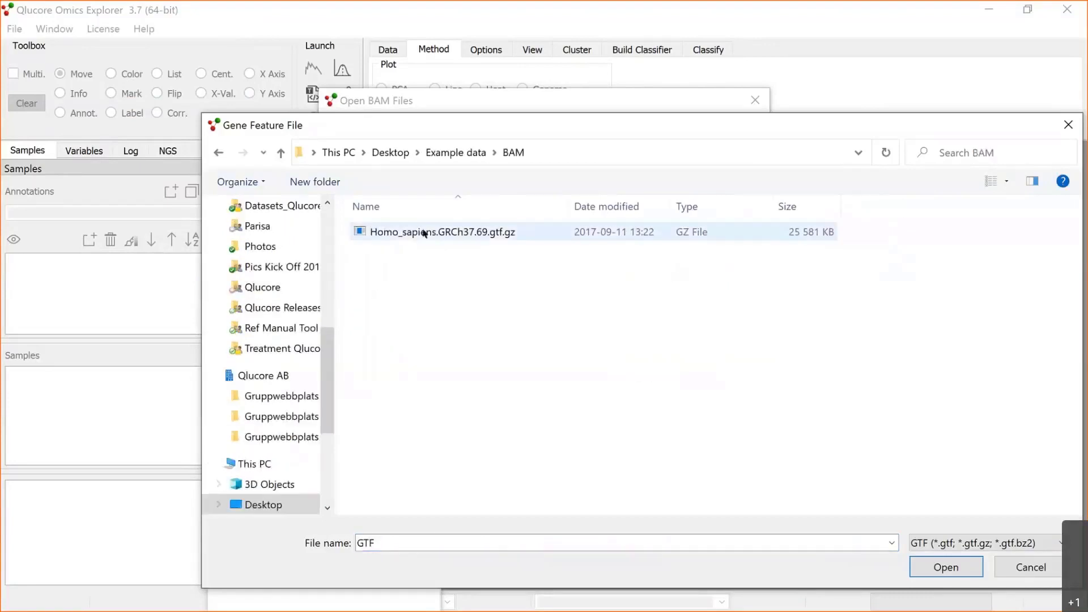
pyautogui.doubleClick(424, 233)
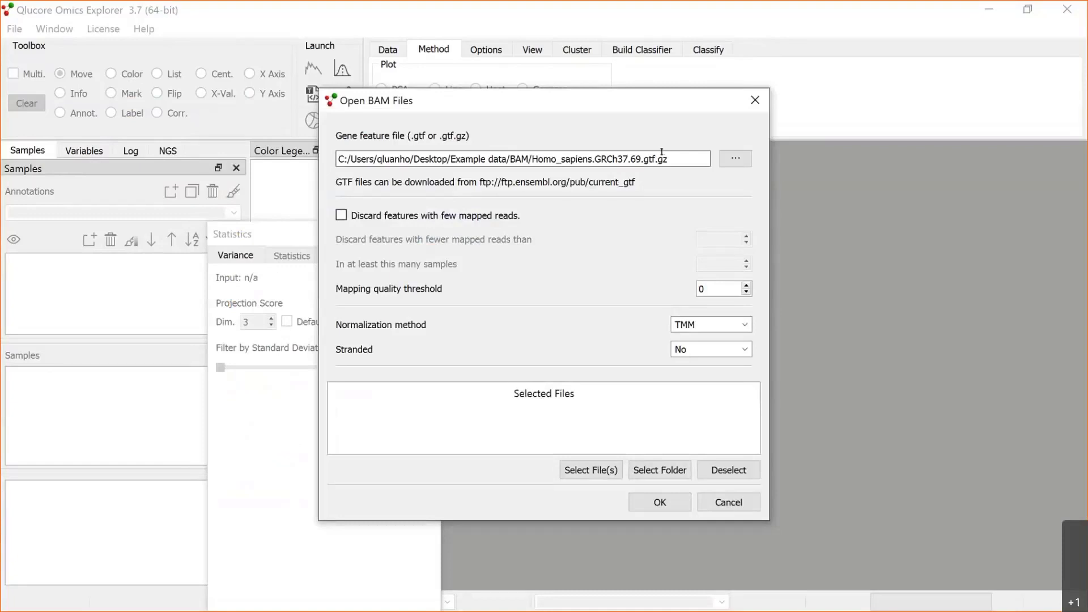
# - Examine the low-read filter, normalization and strandedness options, leaving the filter off, normalization on TMM and Stranded on No
pyautogui.click(371, 214)
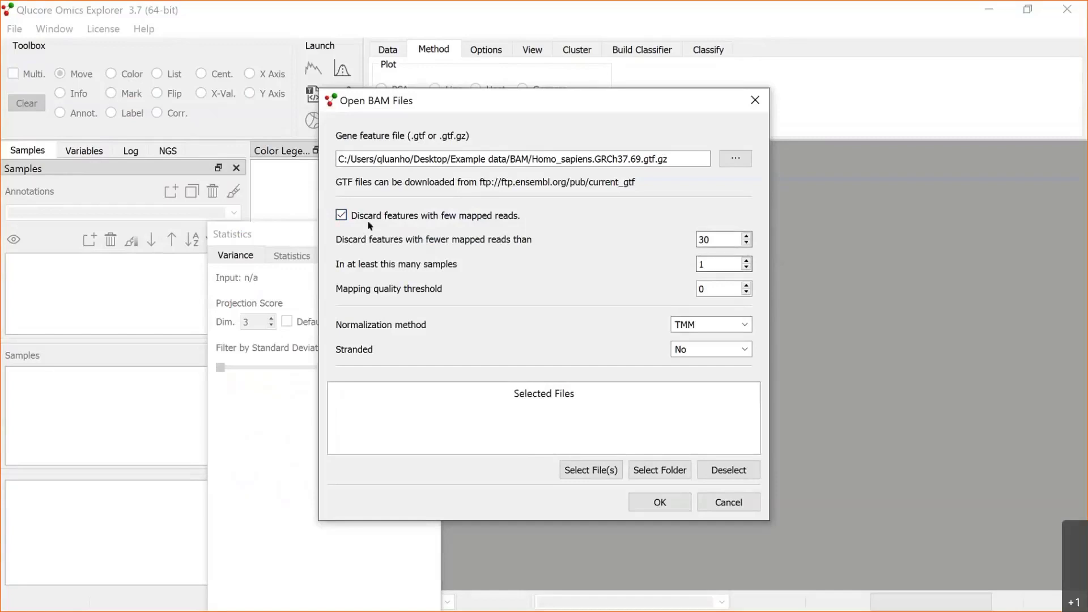
pyautogui.click(341, 215)
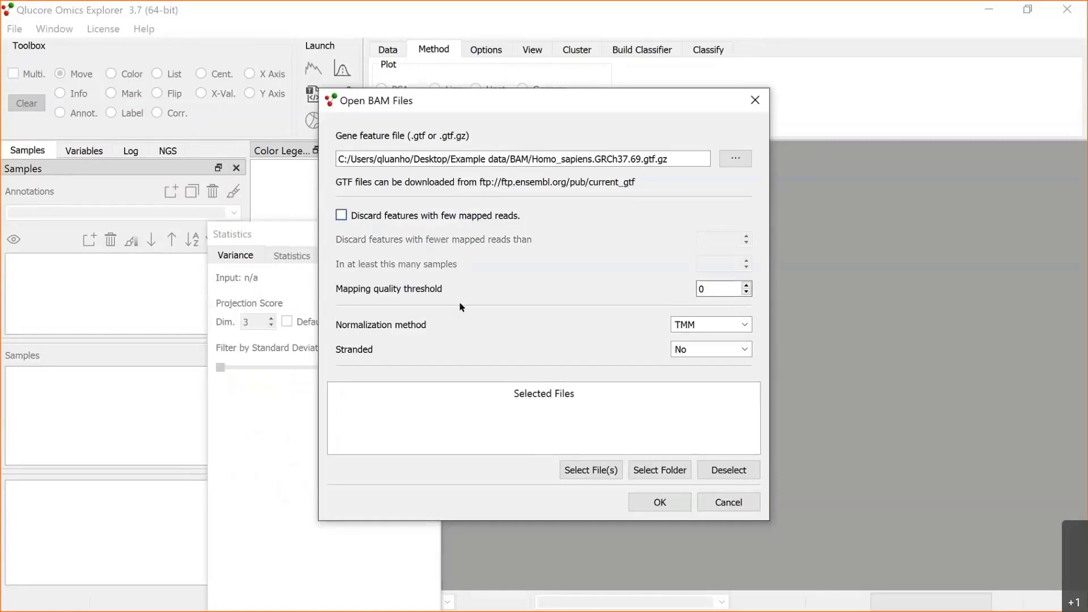
pyautogui.click(745, 325)
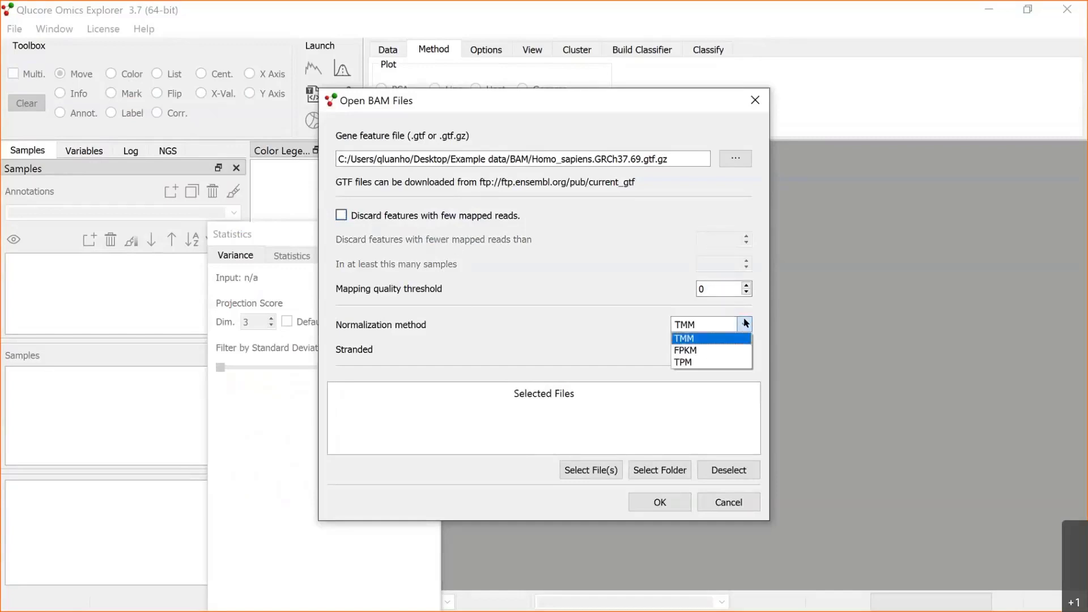
pyautogui.click(694, 339)
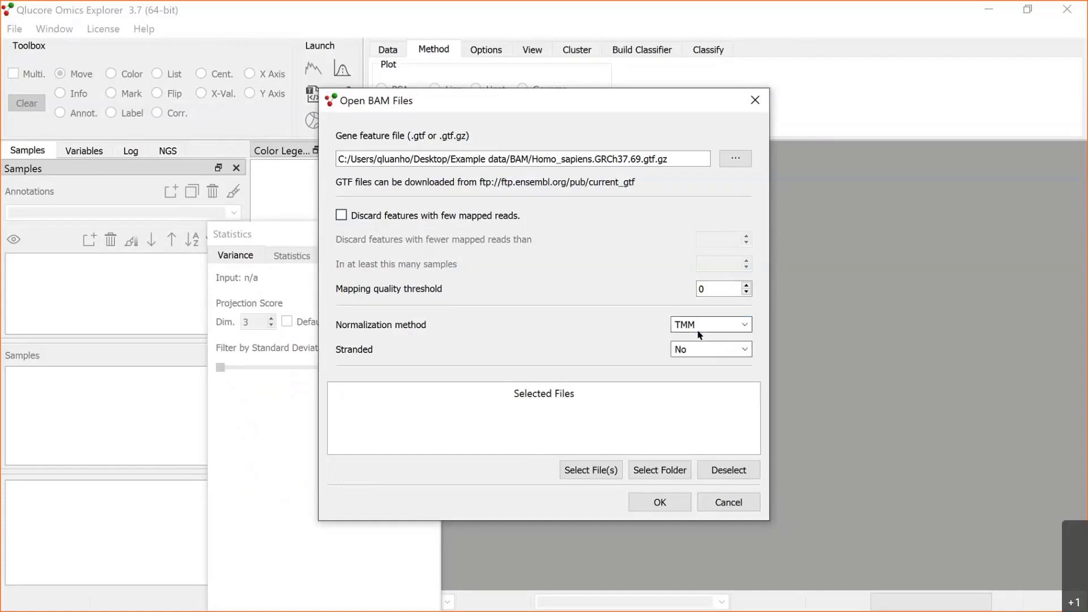
pyautogui.click(744, 349)
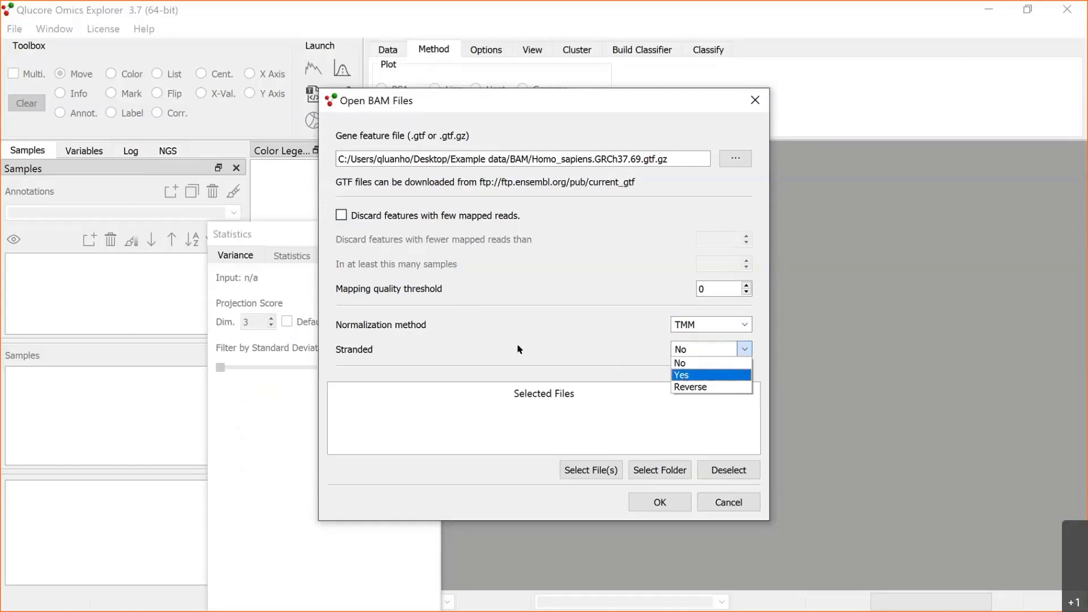
pyautogui.click(590, 339)
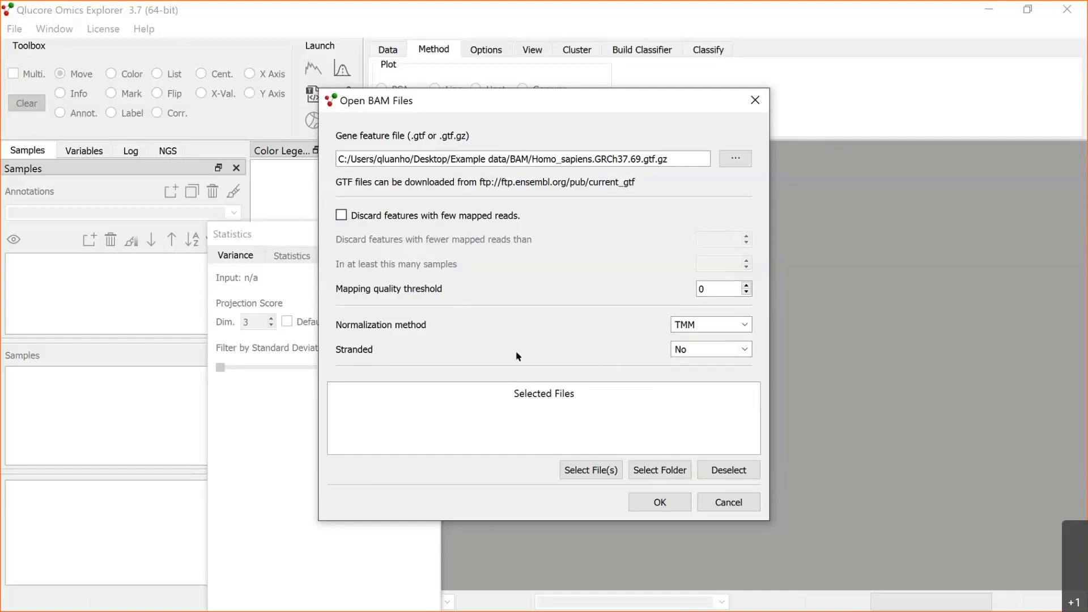
# - Browse for the BAM files in the Desktop folder Training files > RNA-seq and single cell data > BAM files
pyautogui.click(596, 471)
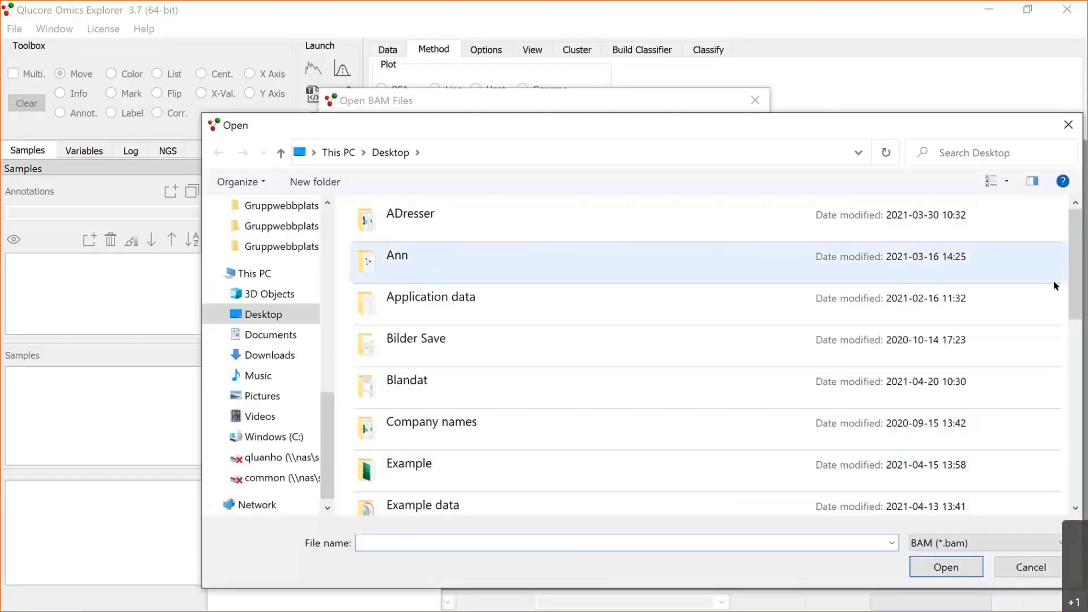
pyautogui.scroll(-4, 918, 249)
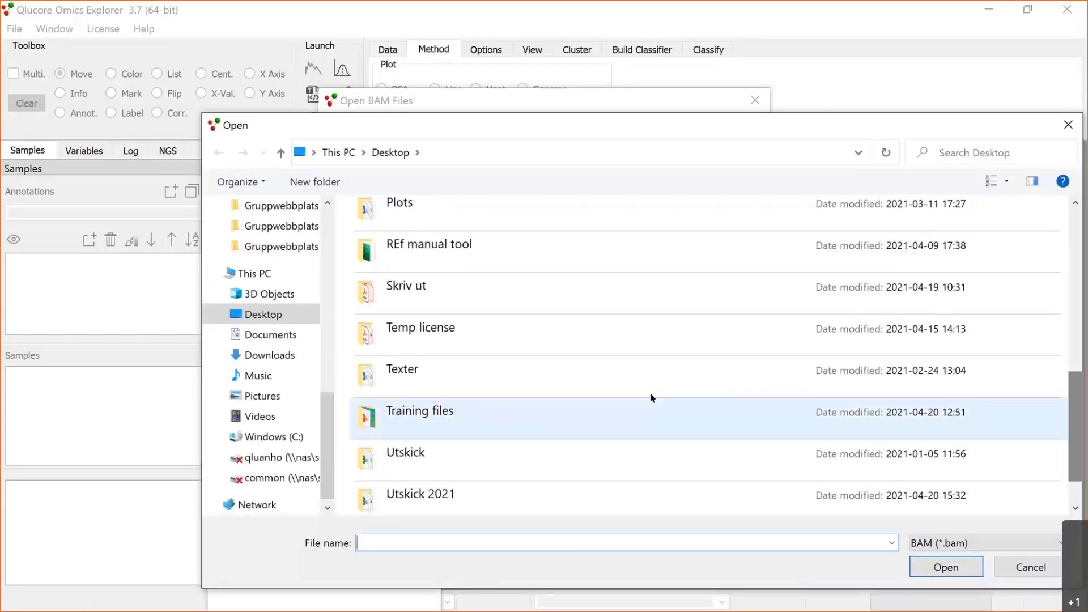
pyautogui.doubleClick(568, 427)
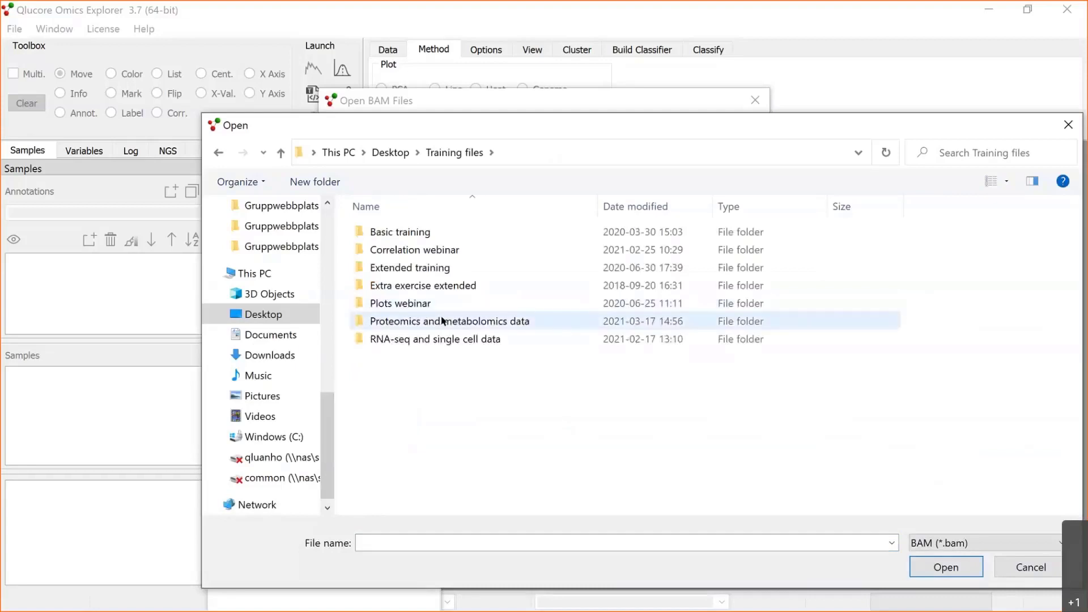
pyautogui.doubleClick(441, 341)
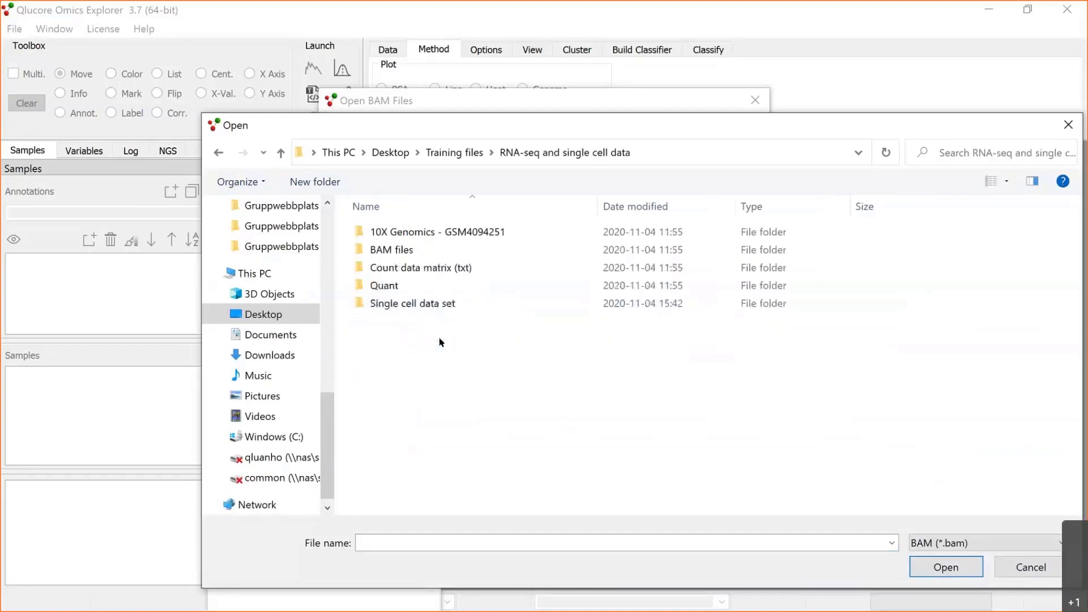
pyautogui.doubleClick(406, 252)
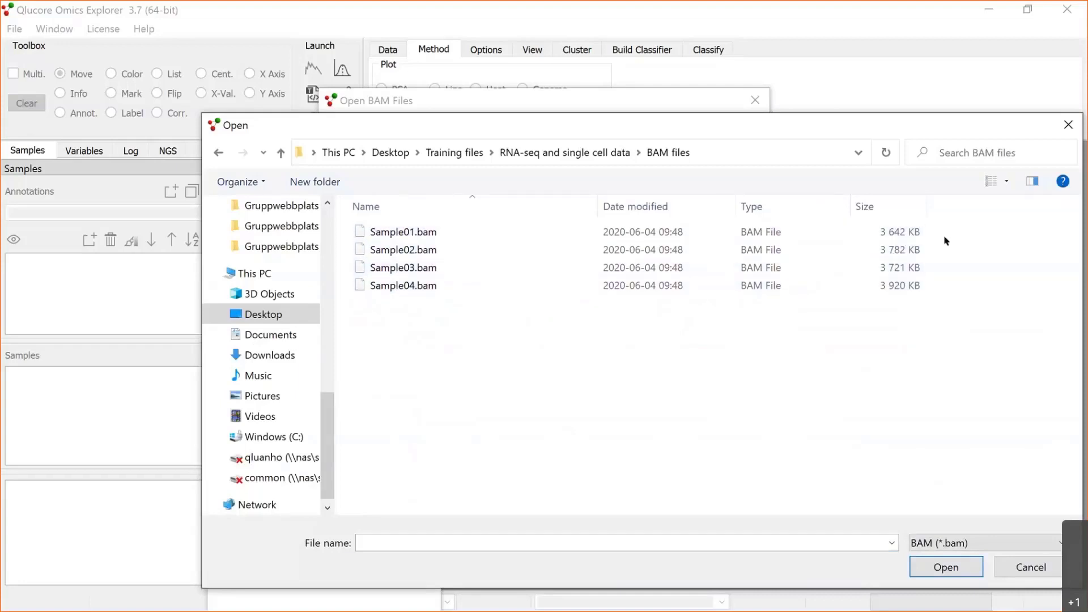
# - Select Sample01.bam through Sample04.bam and import them with the chosen settings
pyautogui.click(424, 232)
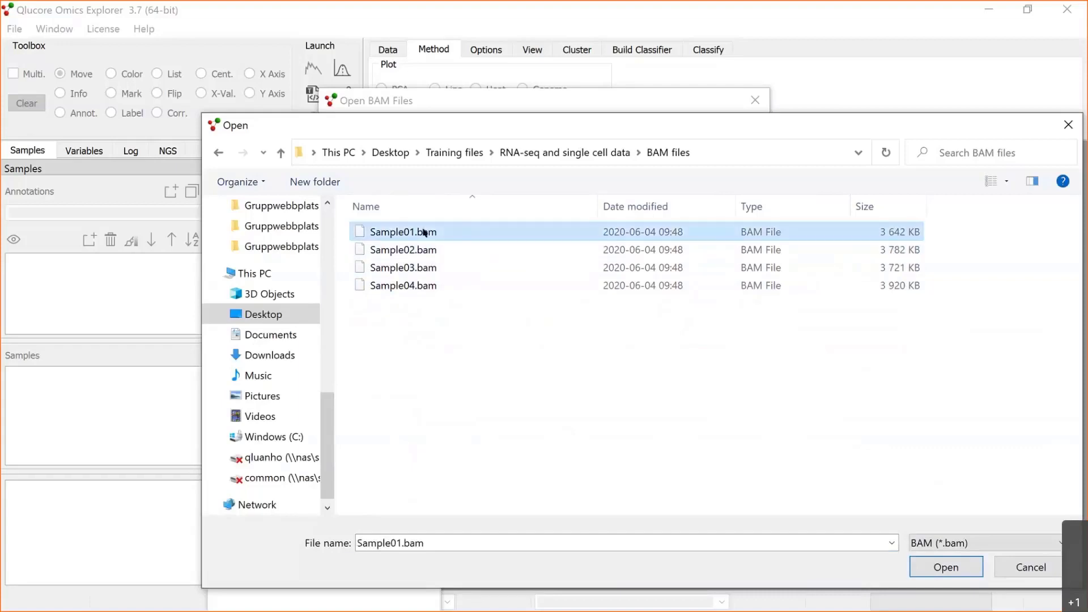
pyautogui.hotkey('shift', 'Down')
pyautogui.hotkey('shift', 'Down')
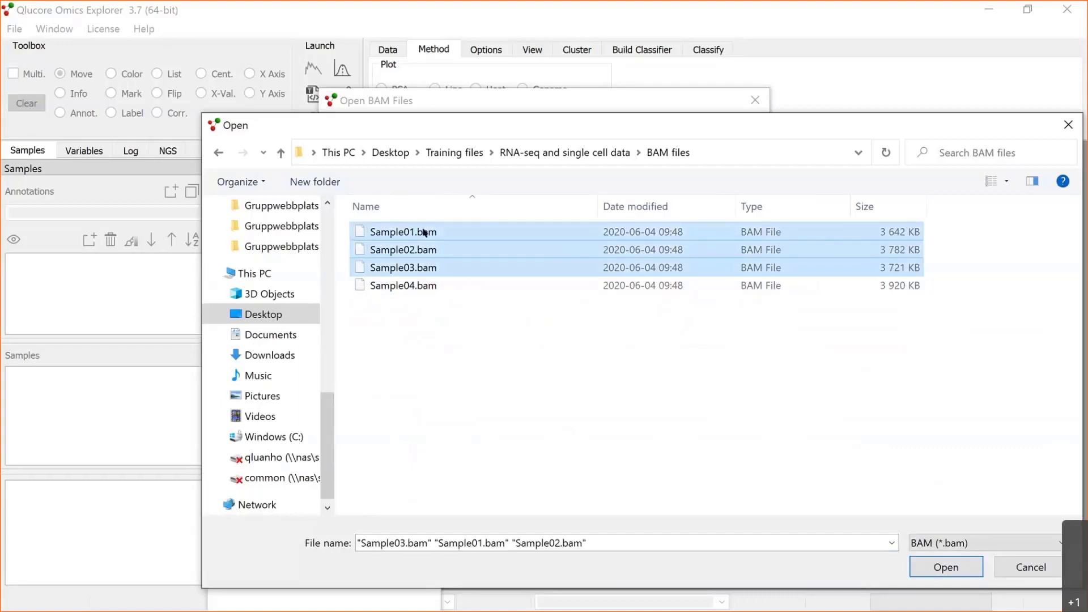
pyautogui.hotkey('shift', 'Down')
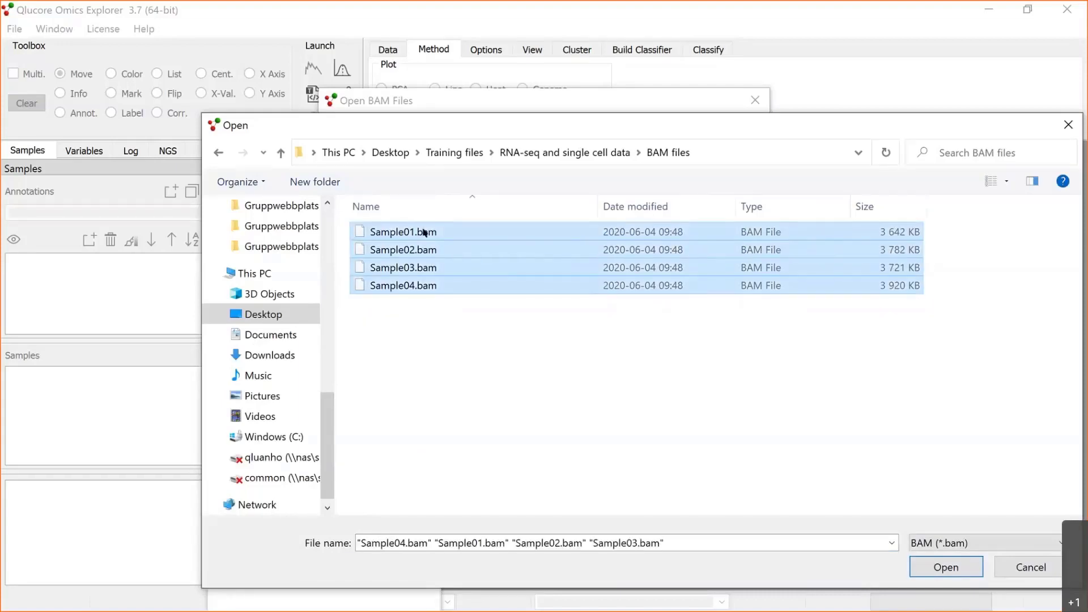
pyautogui.click(955, 568)
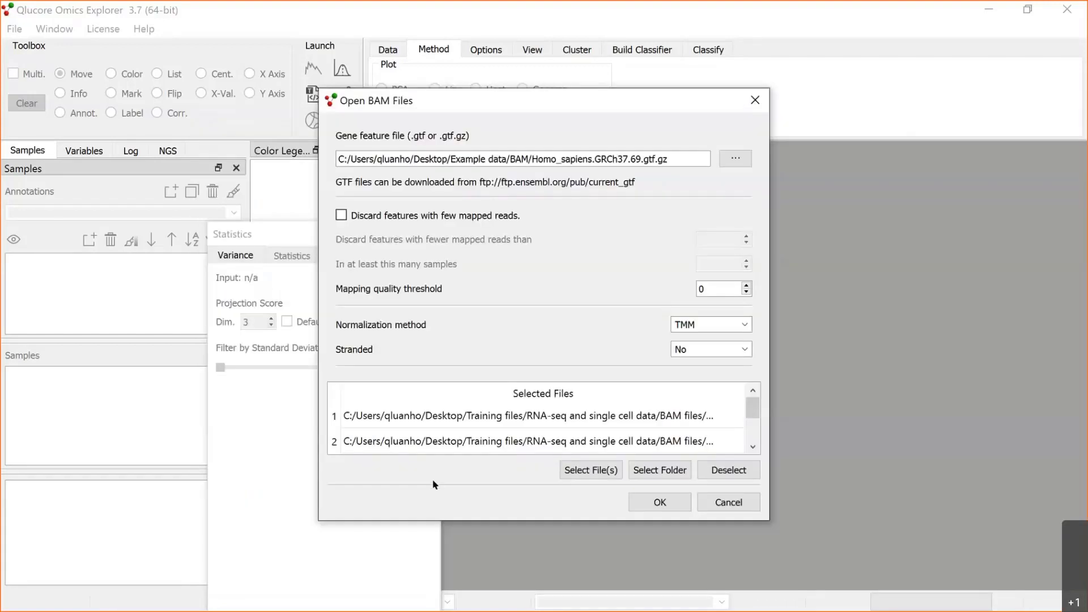
pyautogui.click(665, 497)
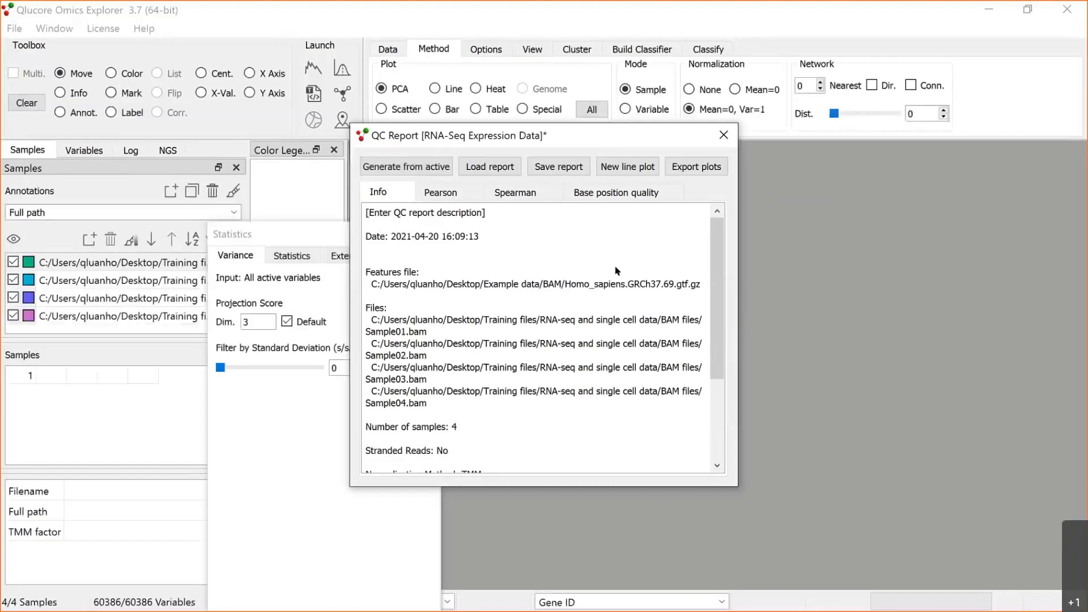
# - Review the QC report's import information, base position quality, Spearman and Pearson correlation plots, and close the report
pyautogui.moveTo(718, 374); pyautogui.dragTo(706, 456)
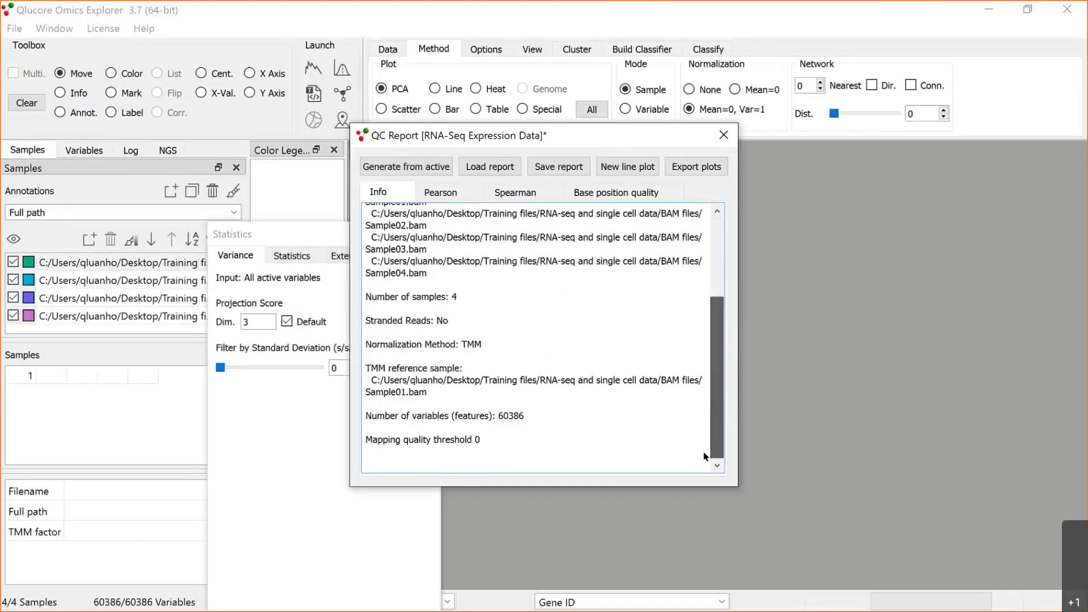
pyautogui.scroll(4, 705, 456)
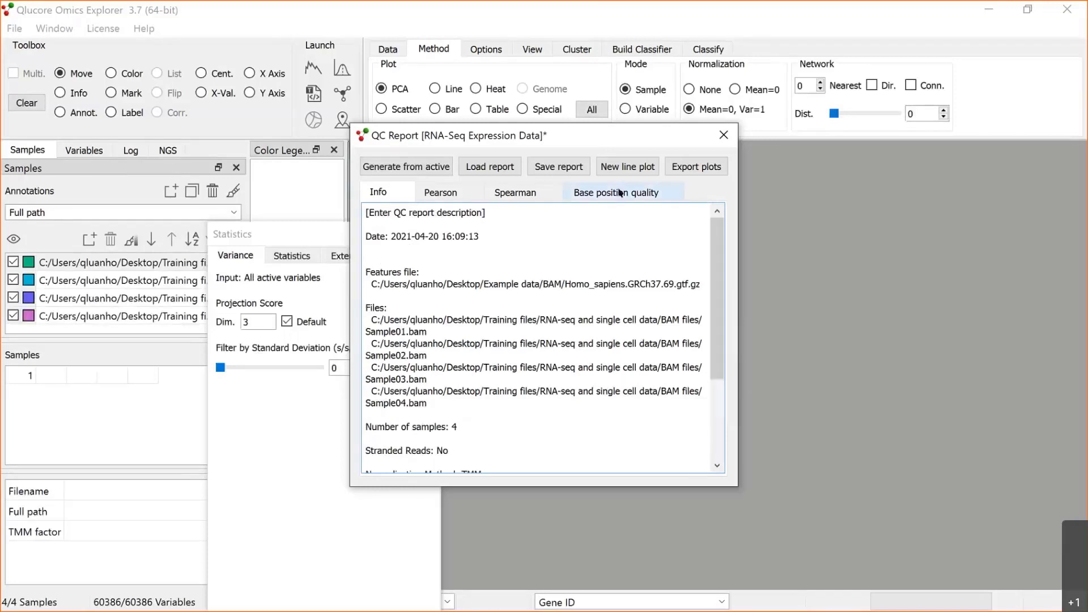
pyautogui.click(620, 192)
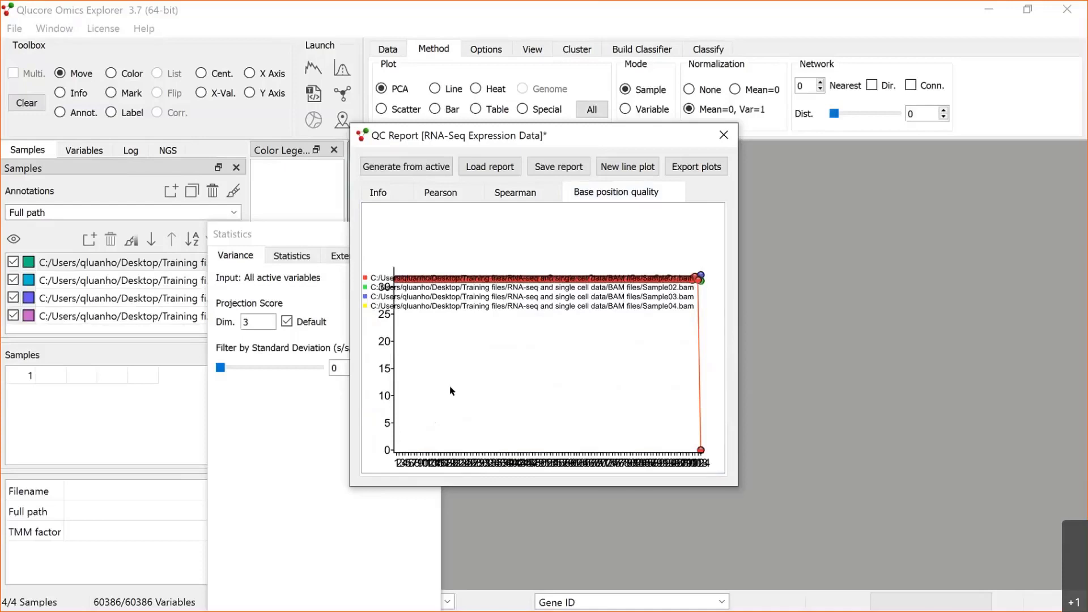
pyautogui.click(513, 193)
pyautogui.click(447, 193)
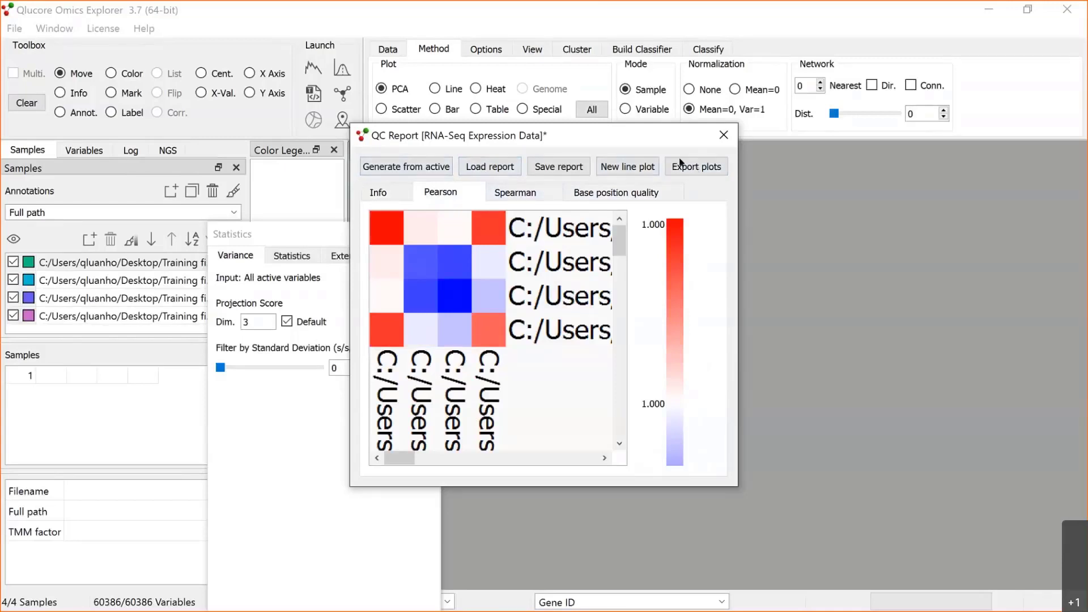
pyautogui.click(724, 135)
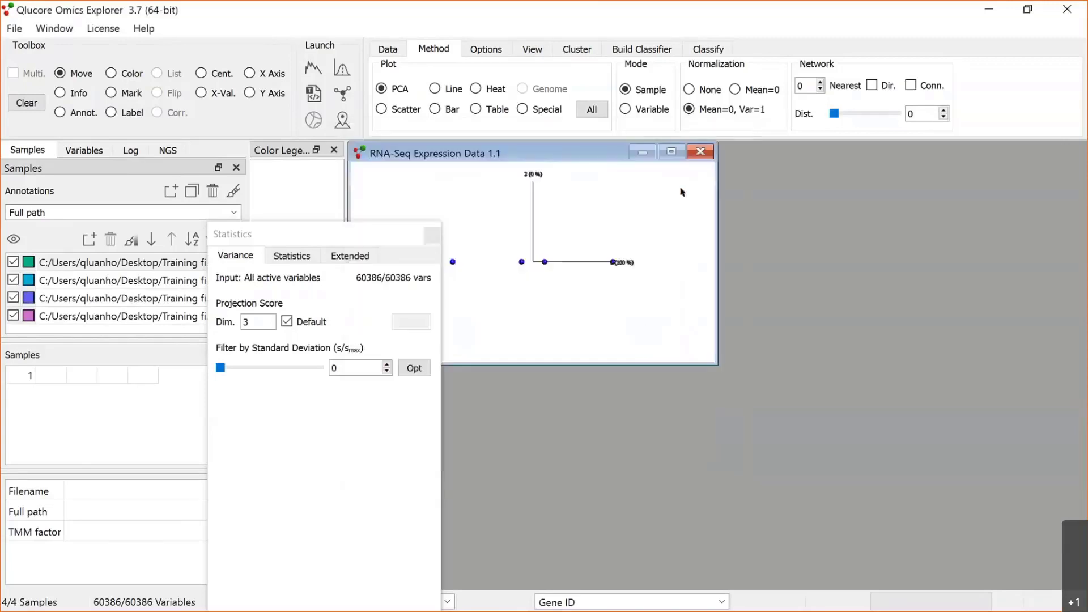
# - Maximize the PCA plot window, move the Statistics window clear of the plot and rotate the plot slightly
pyautogui.click(671, 152)
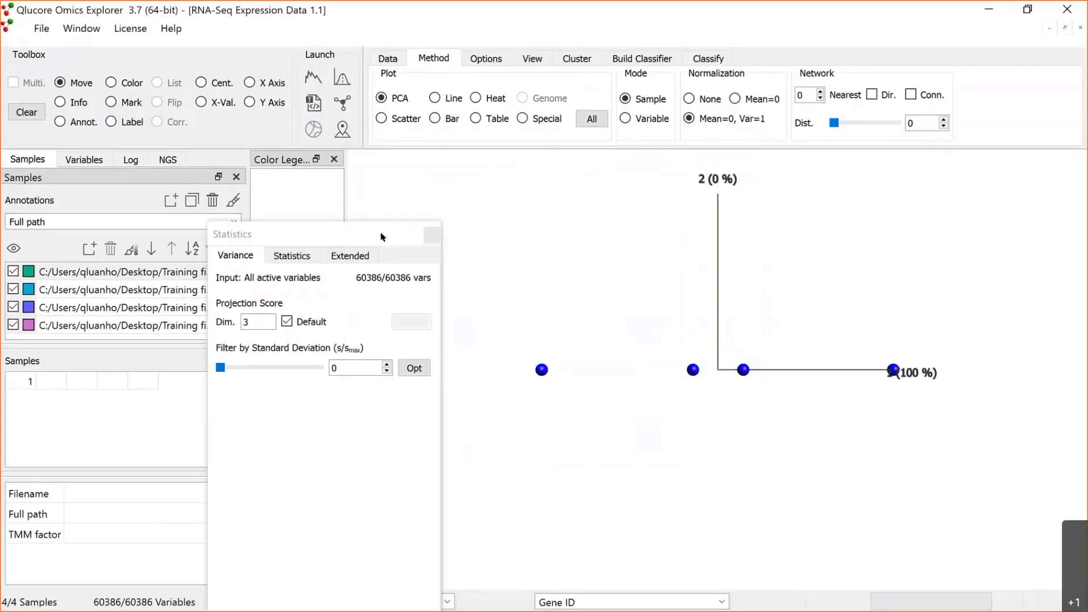
pyautogui.moveTo(389, 234); pyautogui.dragTo(284, 291)
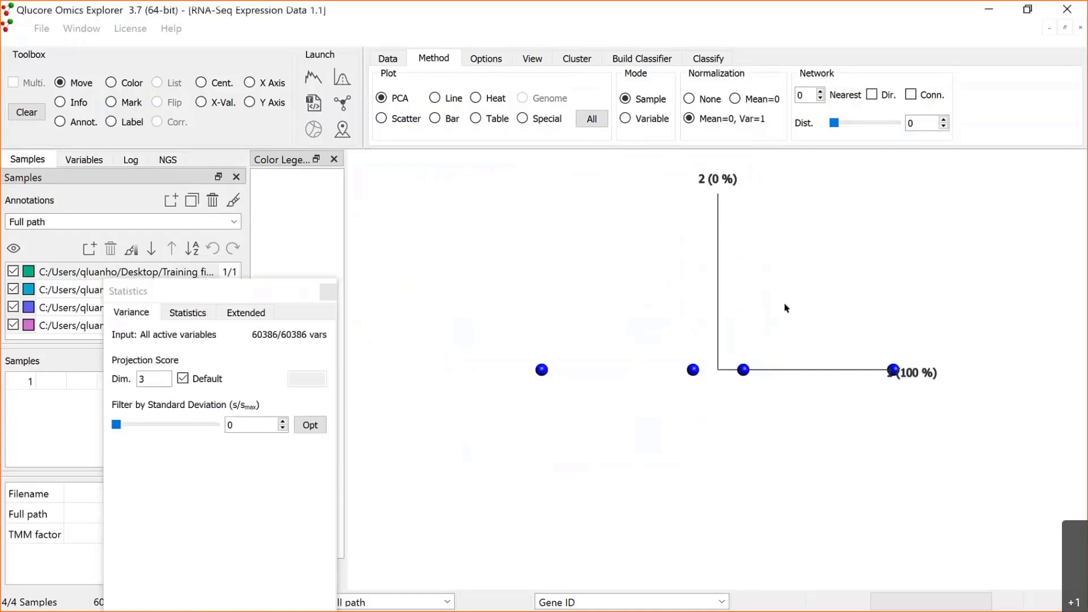
pyautogui.moveTo(786, 308)
pyautogui.mouseDown()
pyautogui.moveTo(767, 313)
pyautogui.moveTo(776, 304)
pyautogui.mouseUp()
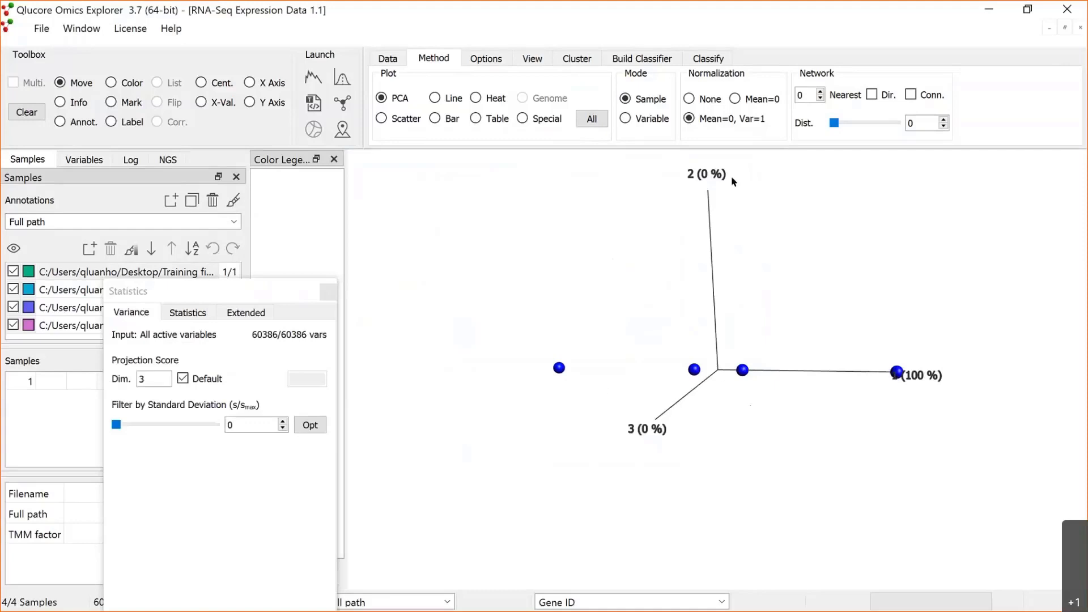
# - Inspect the expression values as a table, return to the PCA plot and list the available sample annotations
pyautogui.click(476, 119)
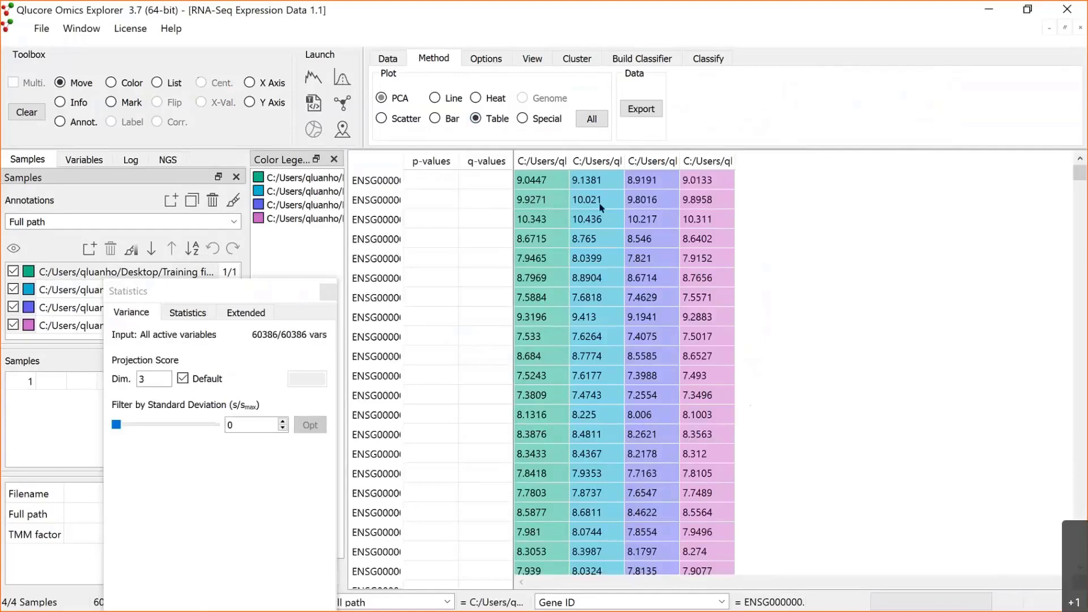
pyautogui.moveTo(1079, 172); pyautogui.dragTo(1067, 114)
pyautogui.click(383, 102)
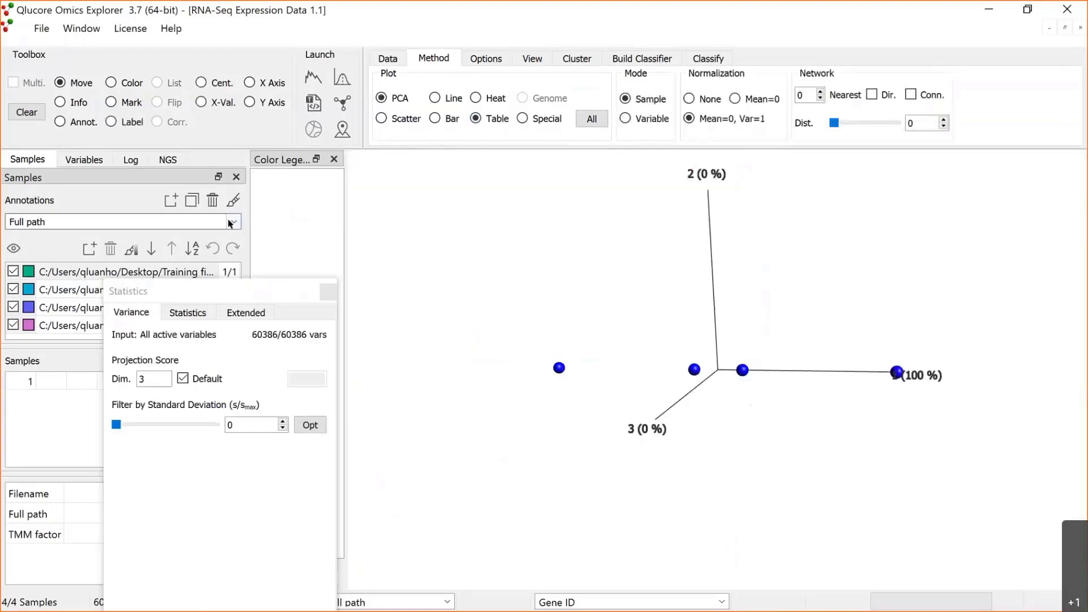
pyautogui.click(233, 222)
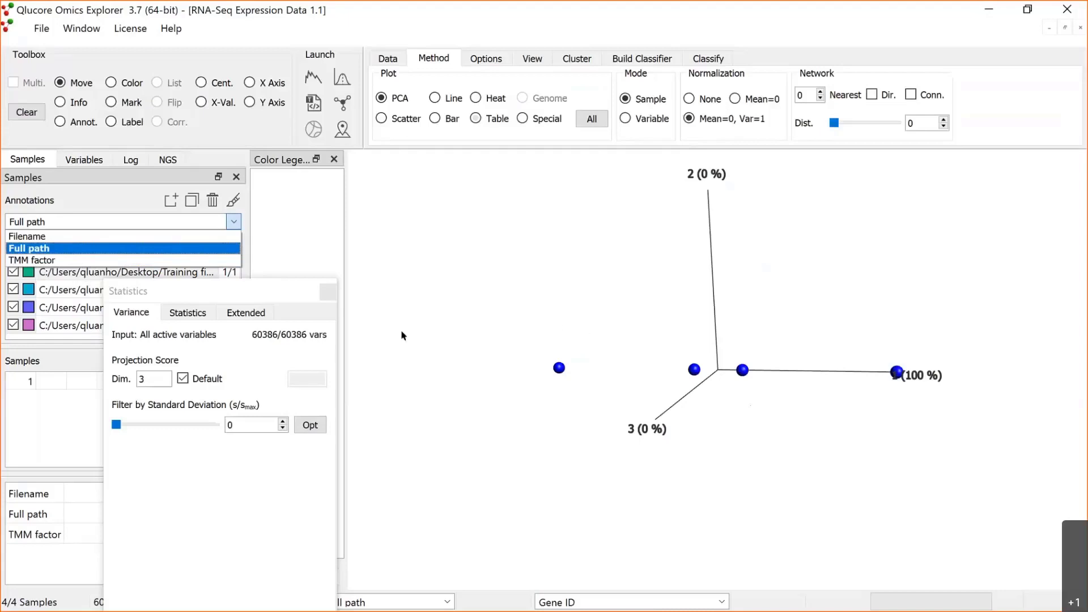
# - Save the data set to the Desktop as RNA-Seq Expression Data.gedata and close it
pyautogui.click(41, 29)
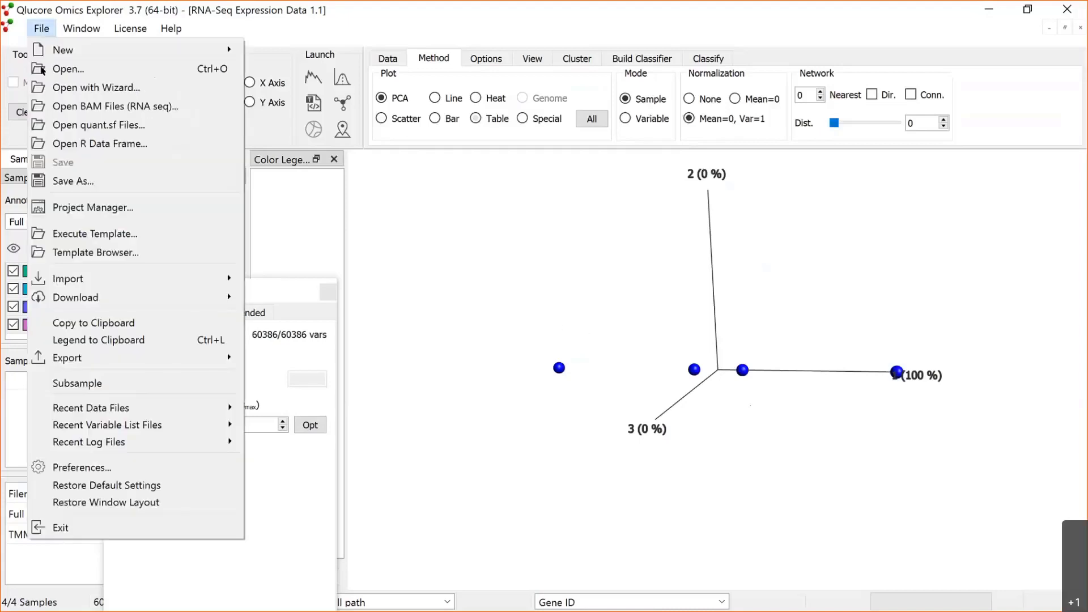
pyautogui.click(57, 181)
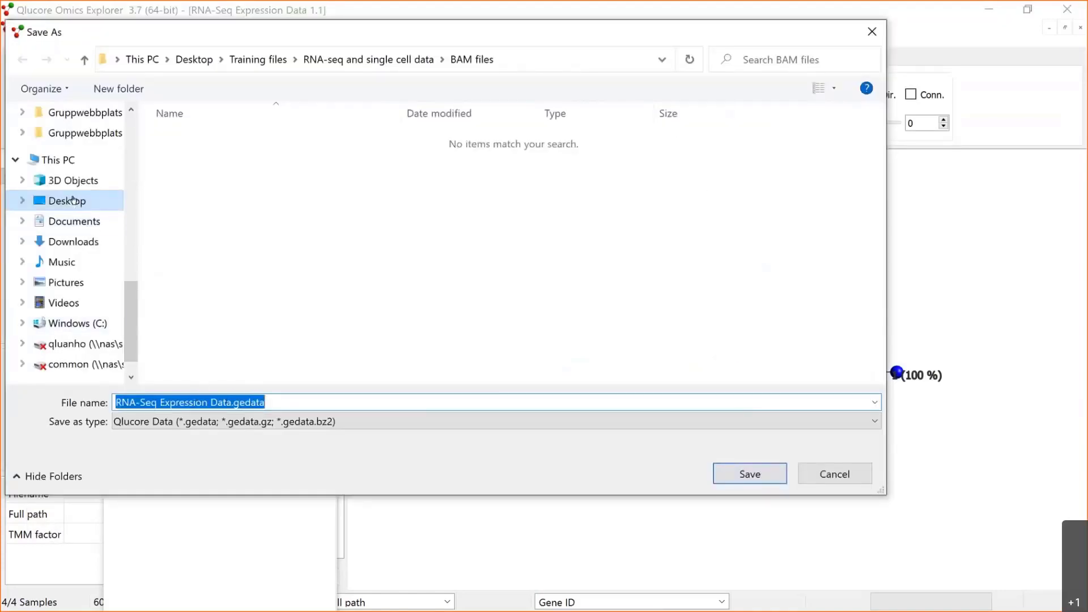
pyautogui.click(72, 199)
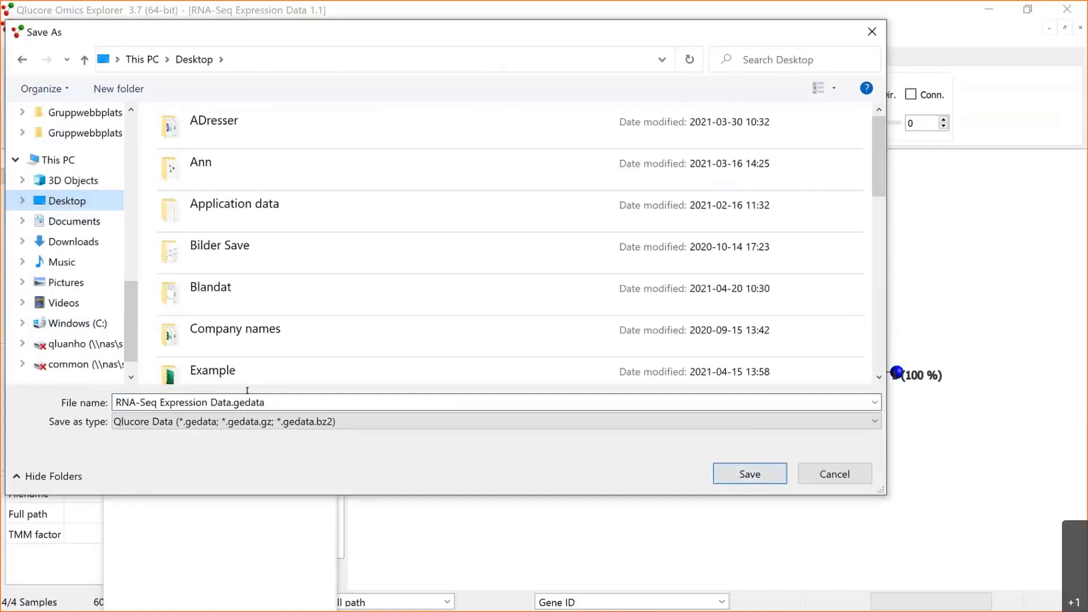
pyautogui.click(750, 474)
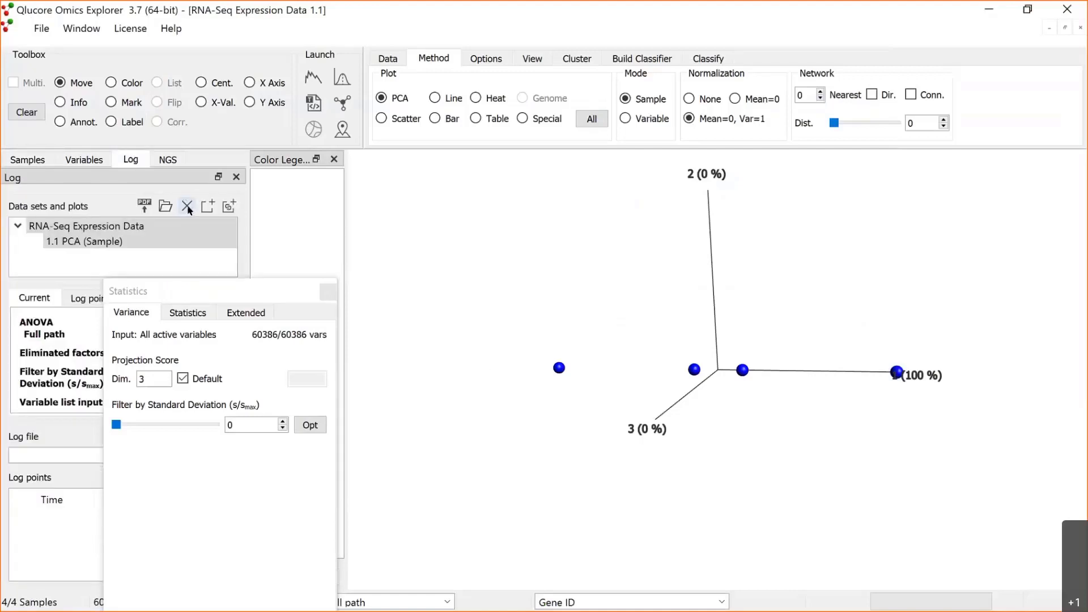
pyautogui.click(188, 207)
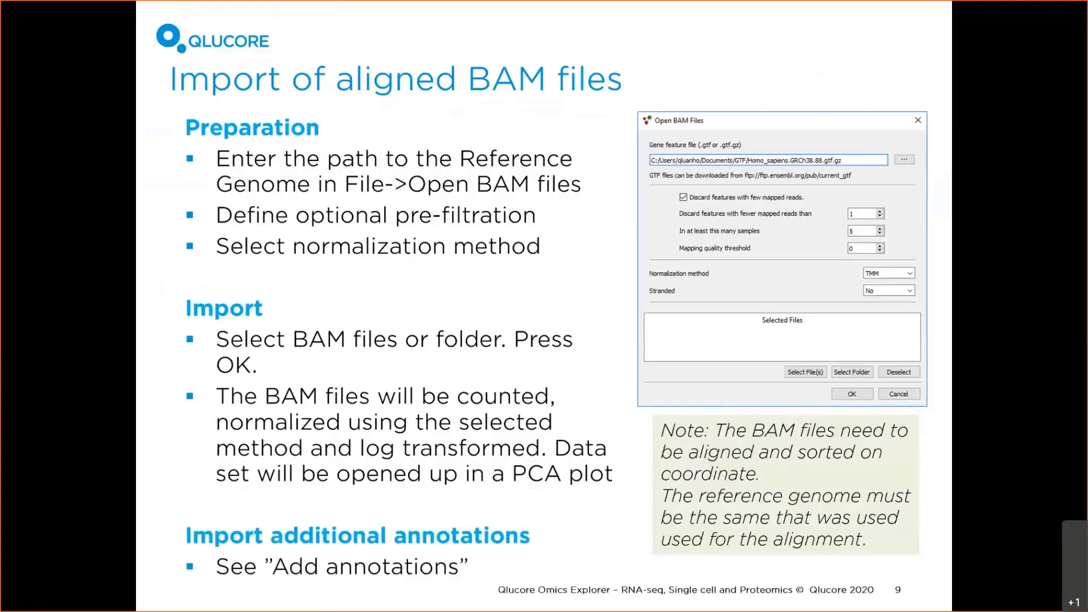
pyautogui.press('Right')
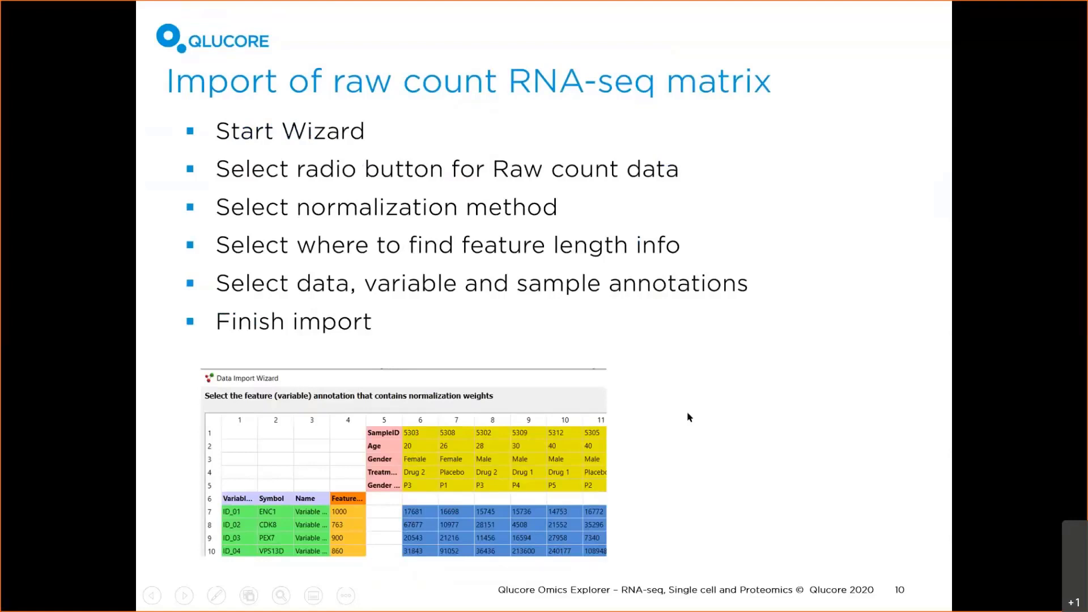
# - Switch to Qlucore Omics Explorer and open count data.txt from Training files' Count data matrix (txt) folder with the import wizard
pyautogui.hotkey('alt', 'Tab')
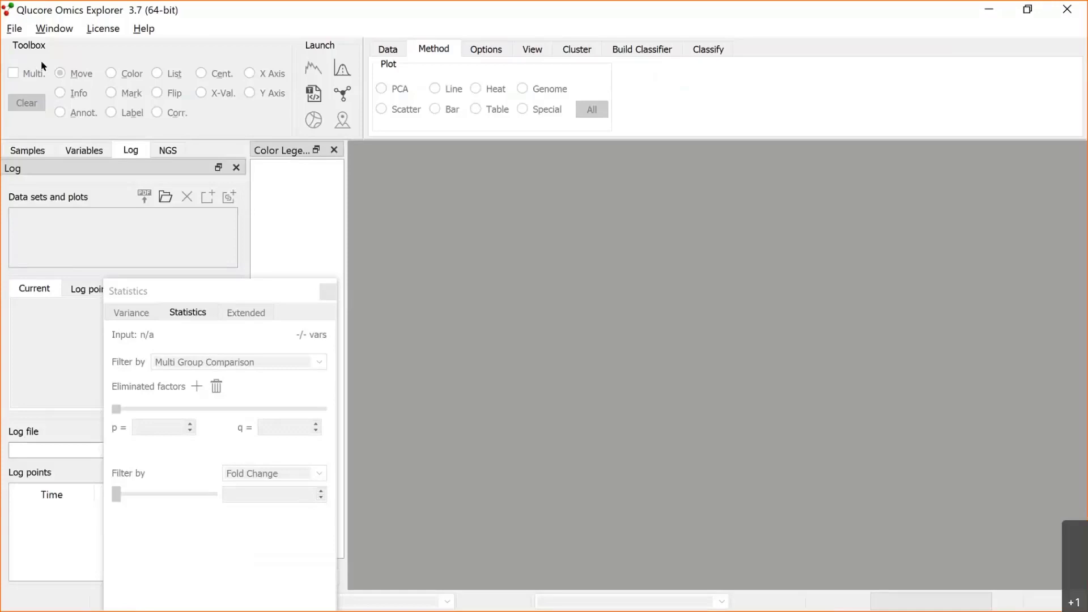
pyautogui.click(14, 29)
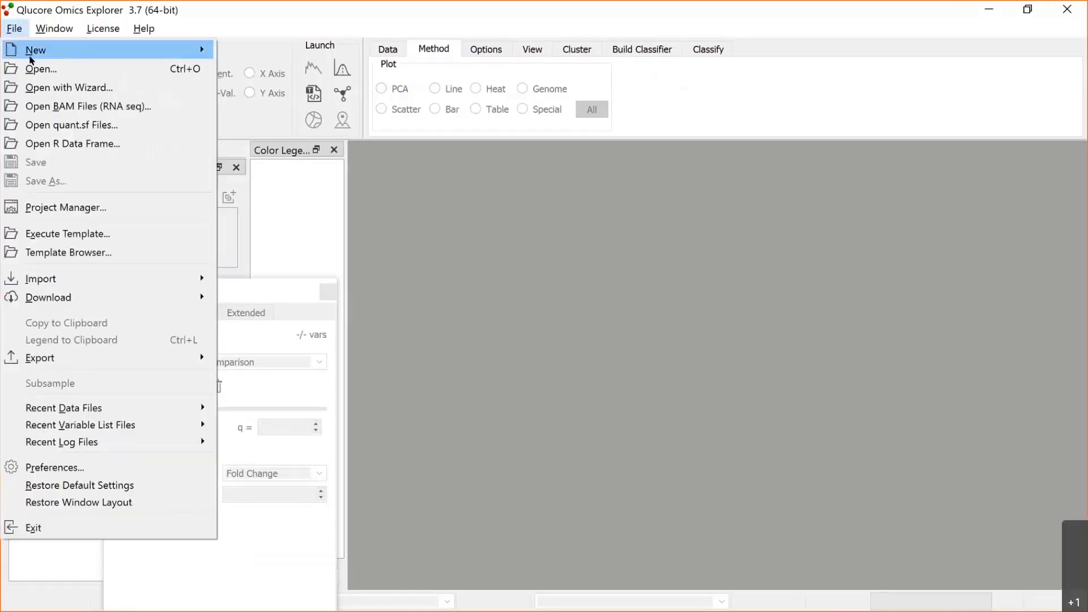
pyautogui.click(42, 88)
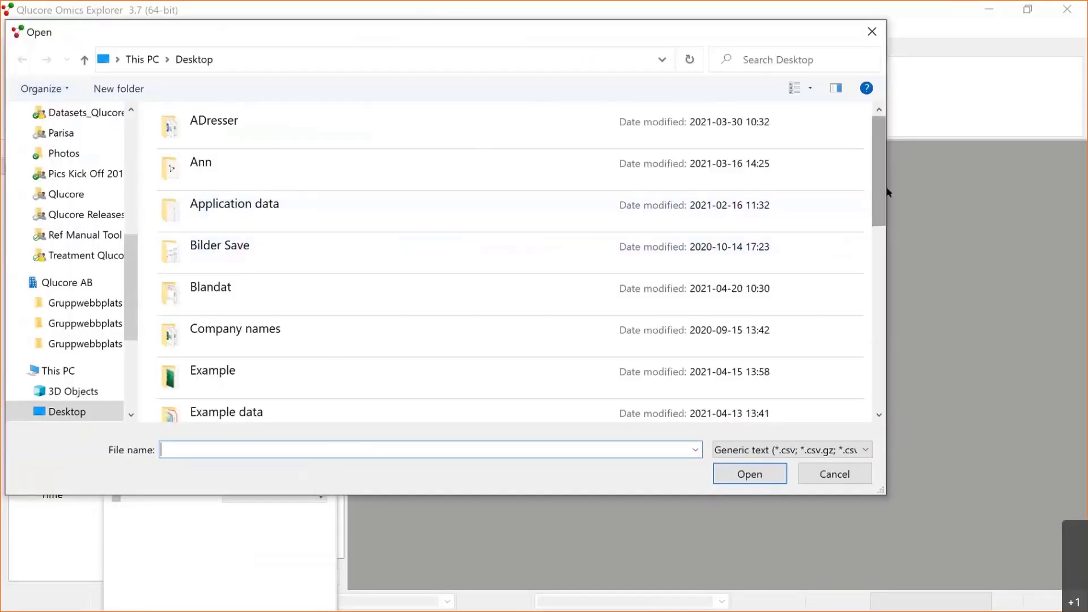
pyautogui.scroll(-5, 793, 193)
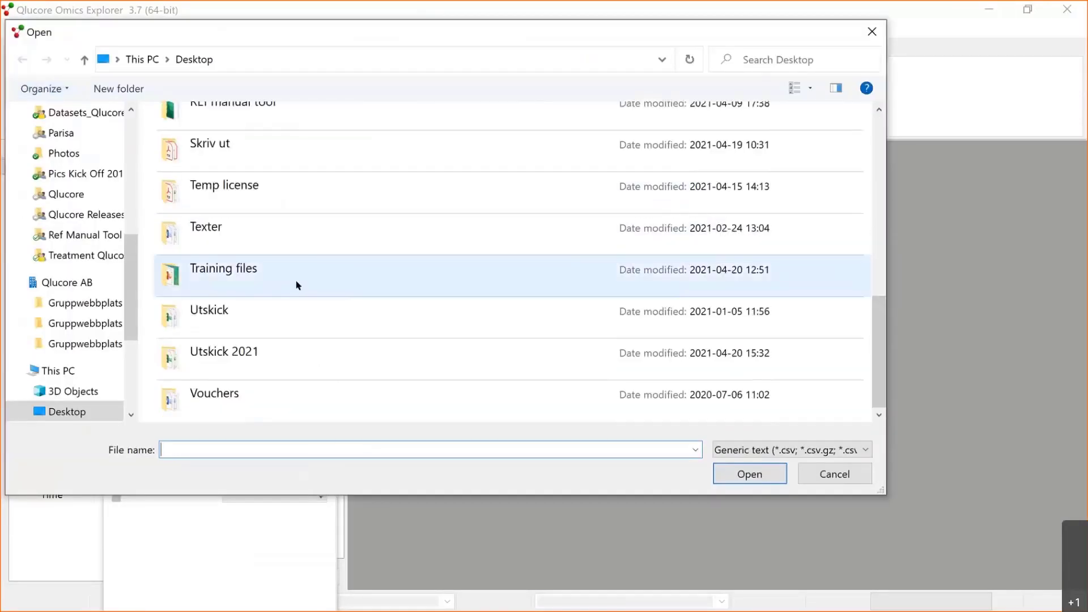
pyautogui.doubleClick(298, 283)
pyautogui.doubleClick(253, 247)
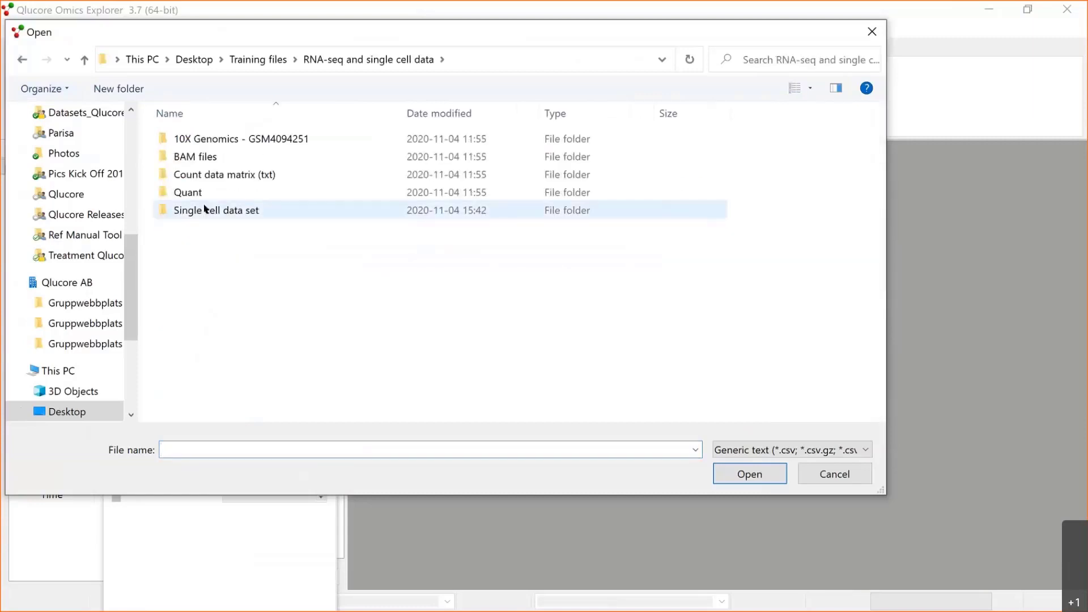
pyautogui.doubleClick(202, 175)
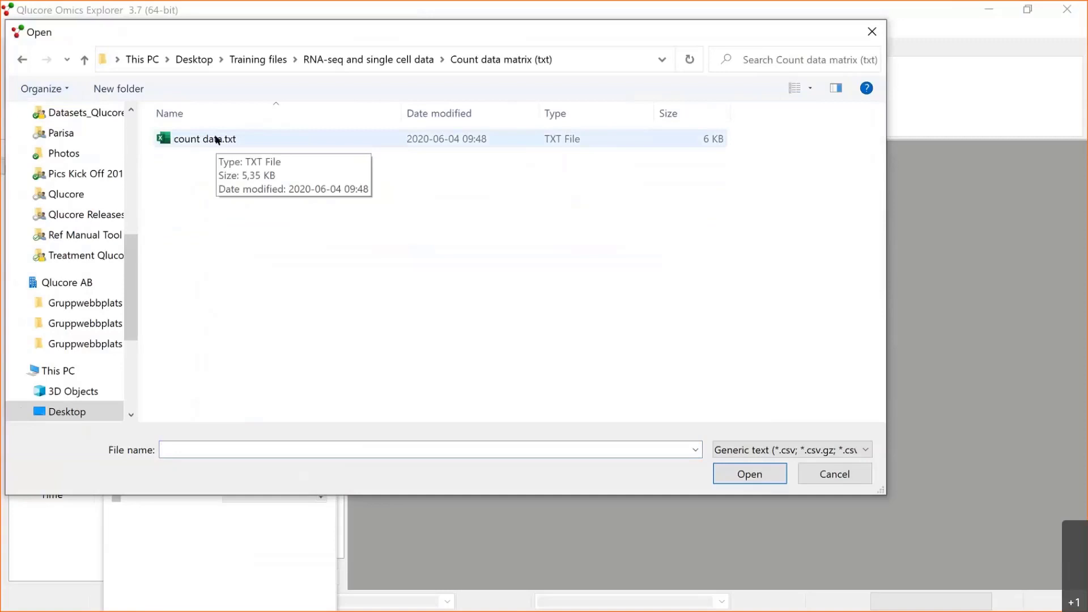
pyautogui.doubleClick(216, 139)
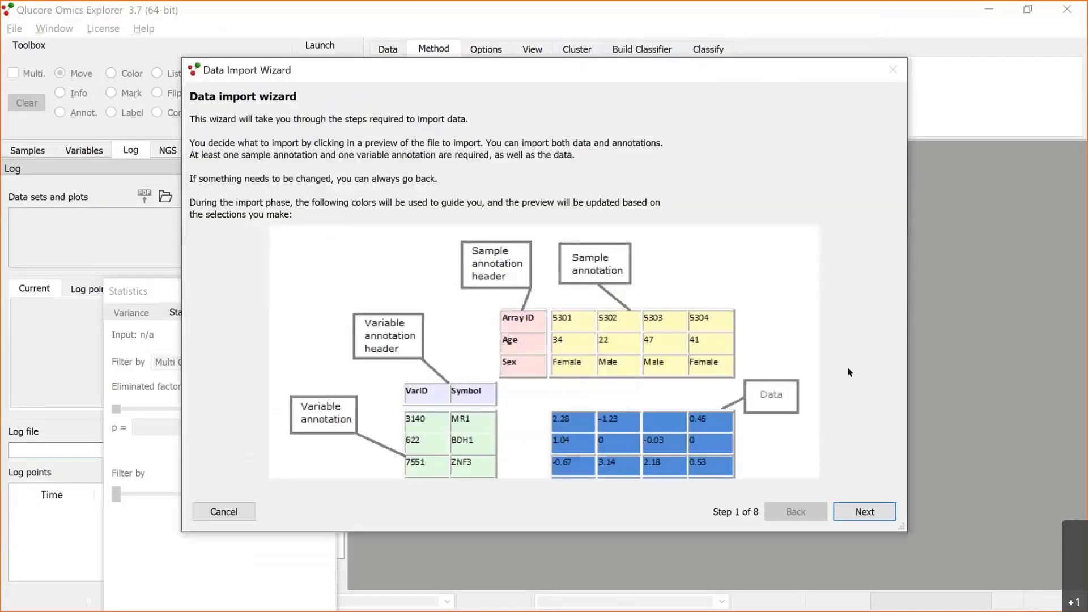
# - Continue past the wizard's introduction, move its window up slightly and declare the file a raw count matrix
pyautogui.click(877, 509)
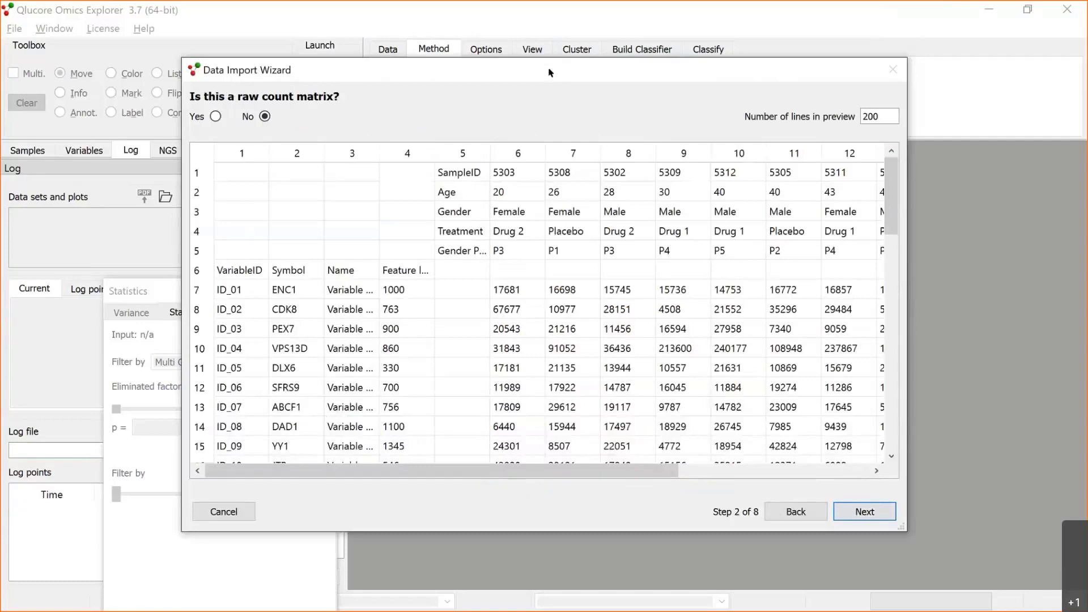
pyautogui.moveTo(549, 72); pyautogui.dragTo(546, 55)
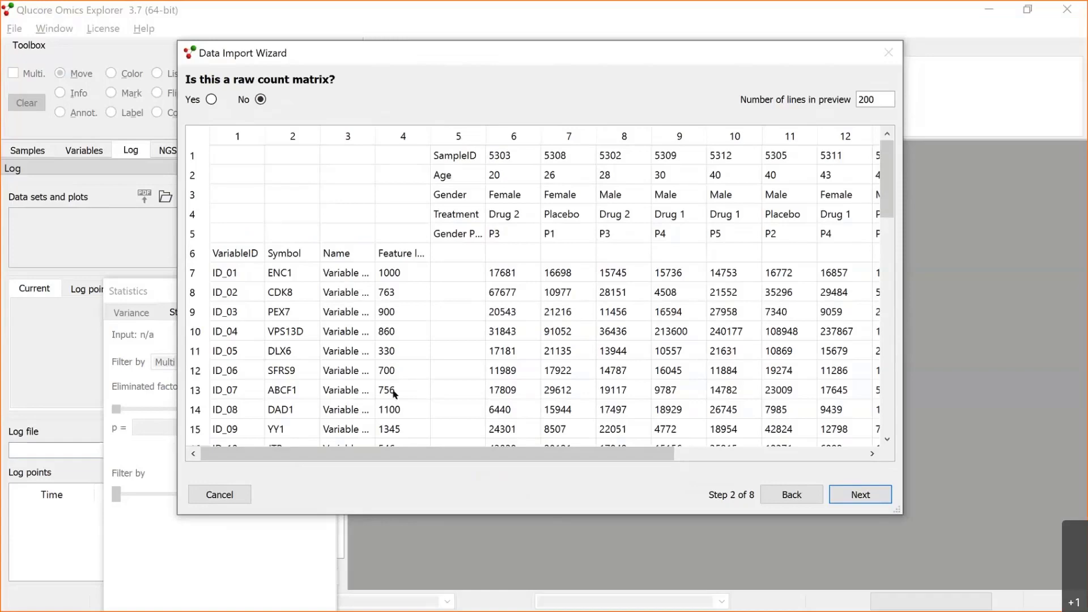
pyautogui.moveTo(885, 195)
pyautogui.mouseDown()
pyautogui.moveTo(891, 225)
pyautogui.moveTo(893, 195)
pyautogui.mouseUp()
pyautogui.click(210, 100)
pyautogui.click(865, 497)
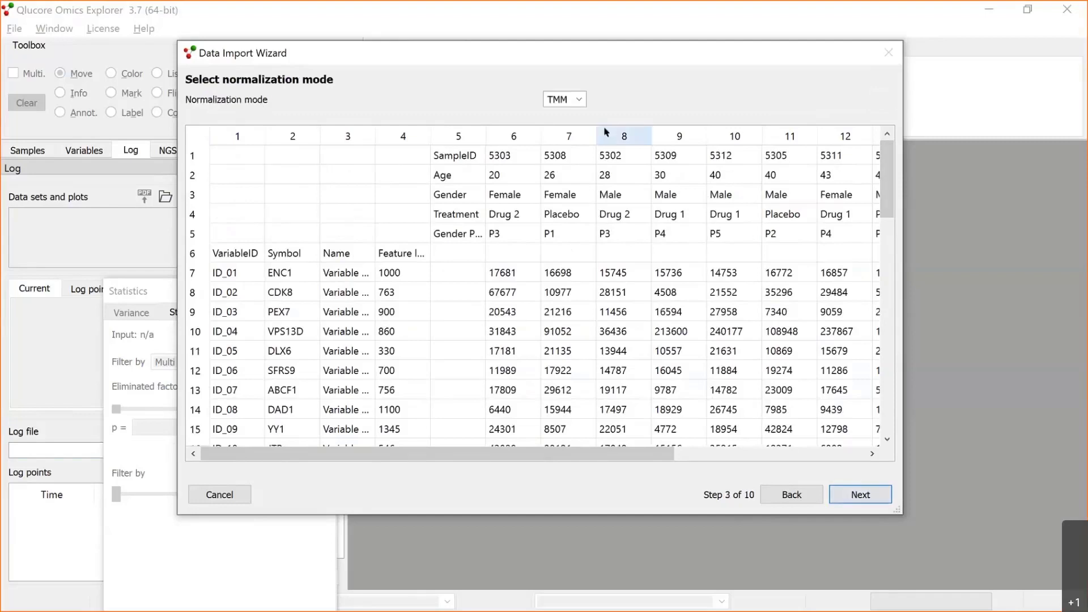
# - Use TMM as the normalization mode and take the feature lengths from a variable annotation
pyautogui.click(578, 100)
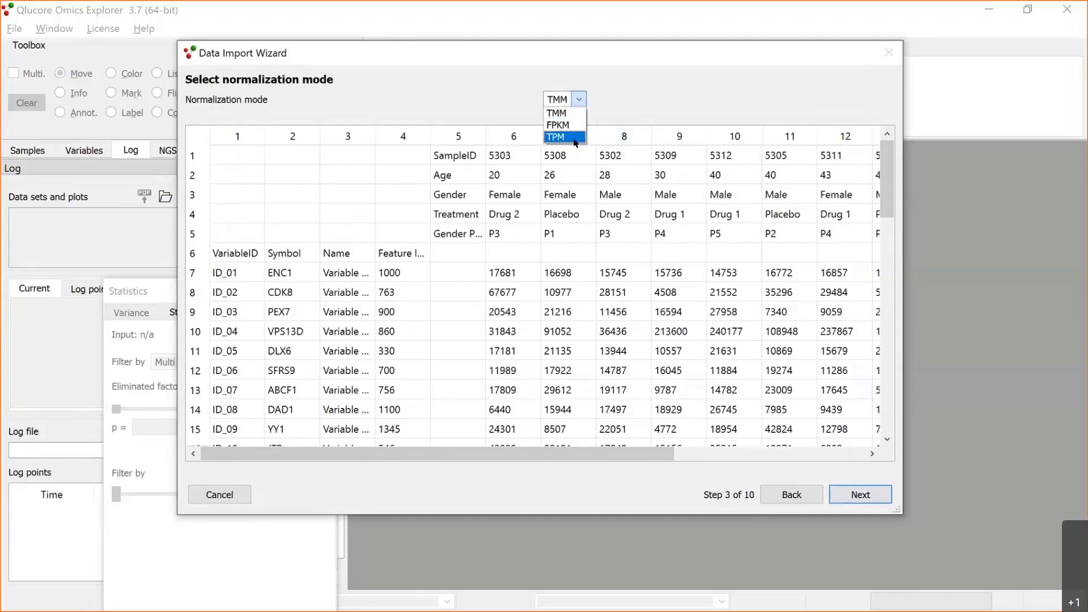
pyautogui.click(576, 113)
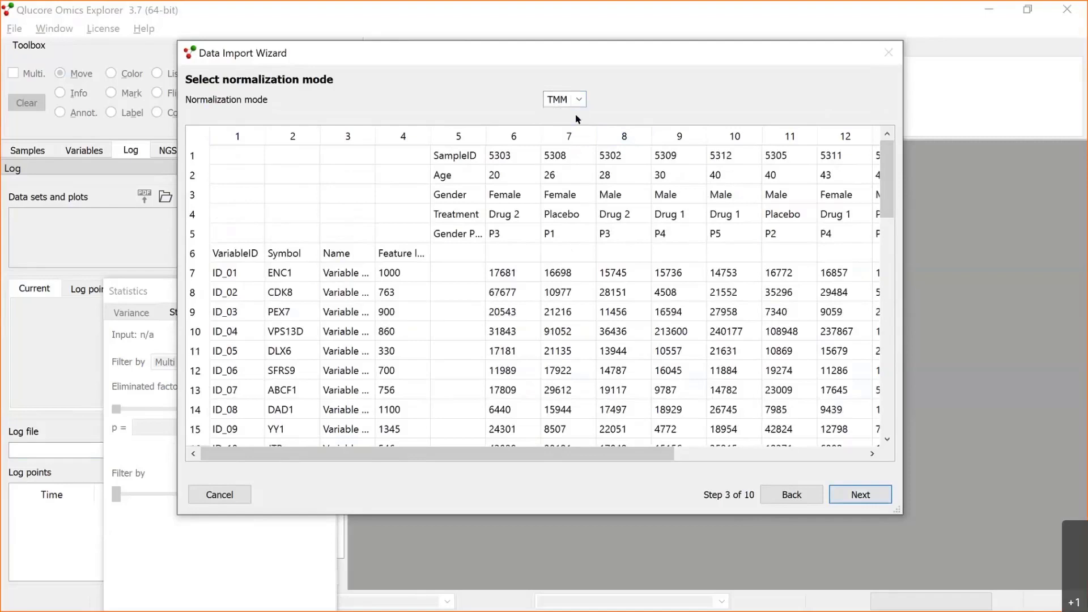
pyautogui.click(859, 495)
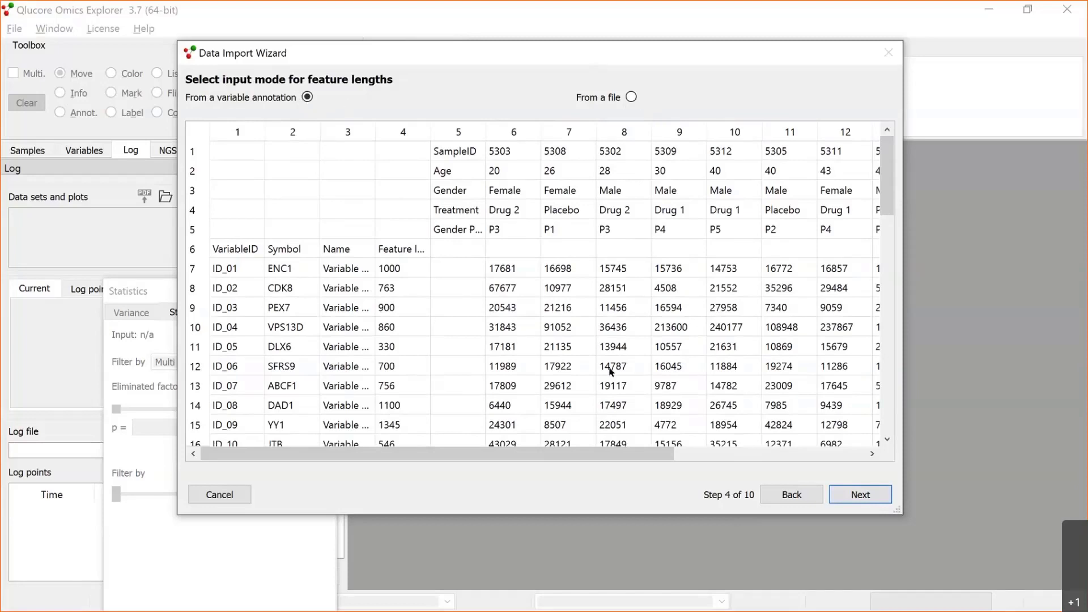
pyautogui.click(851, 489)
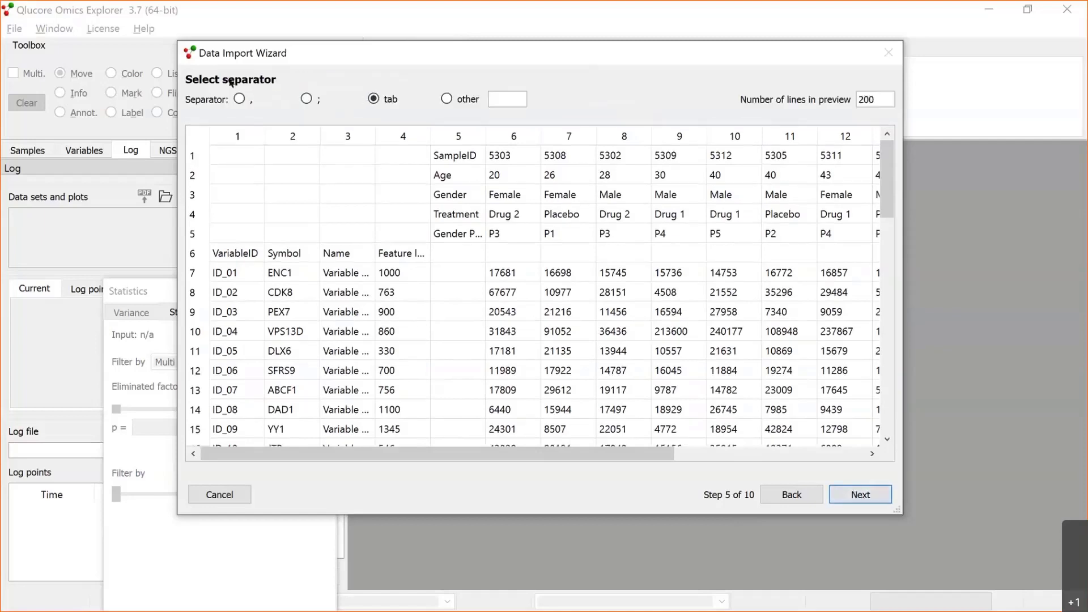
# - Accept tab as the separator and treat the rows as variables
pyautogui.click(860, 494)
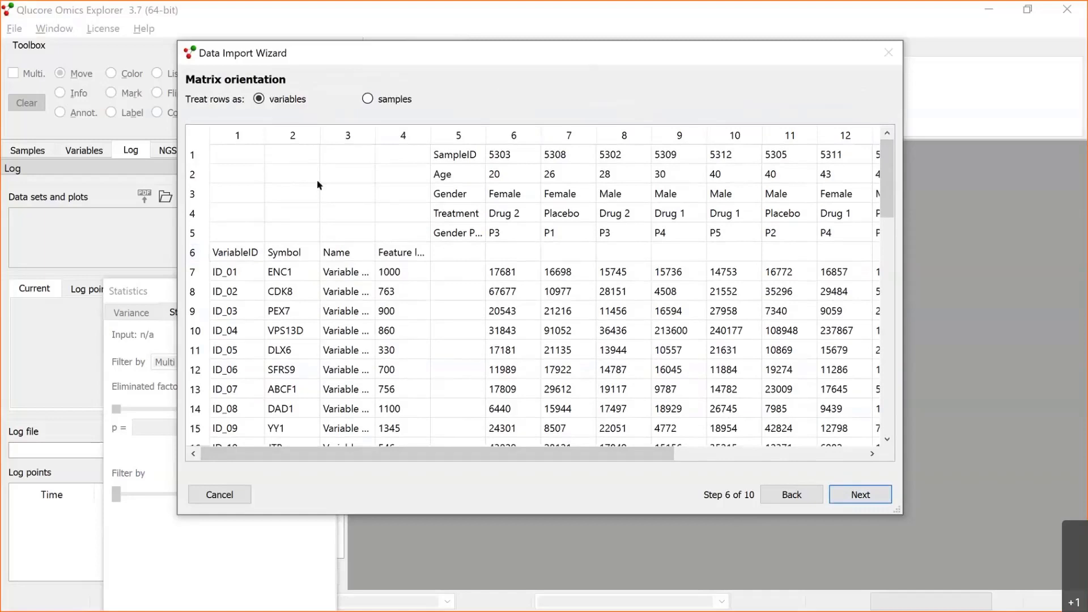
pyautogui.click(860, 494)
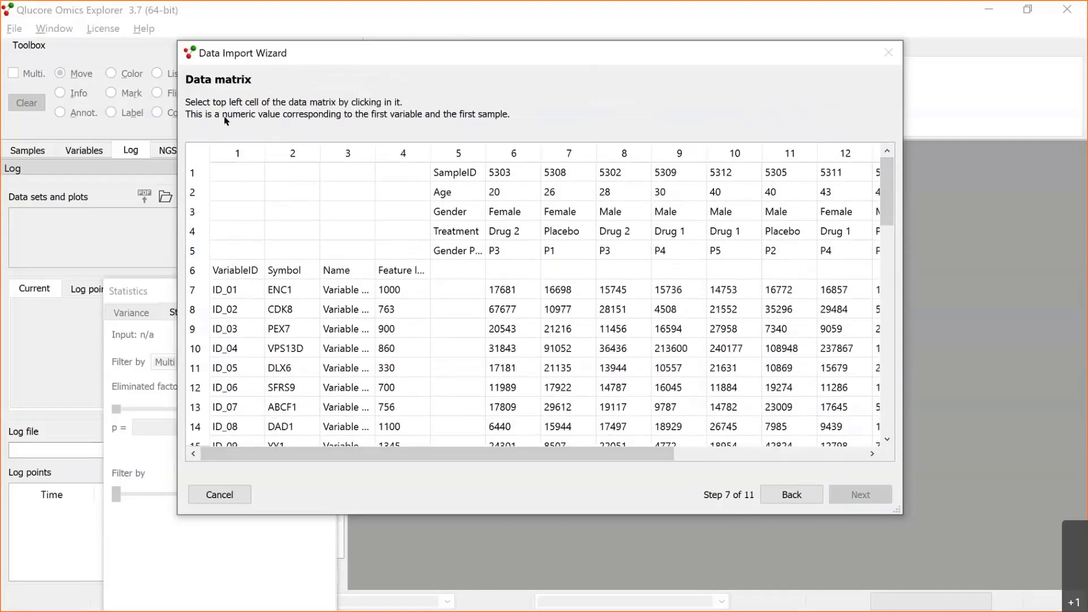
# - Define the data matrix from row 7, column 6 across to column 17, with data on every column
pyautogui.click(512, 292)
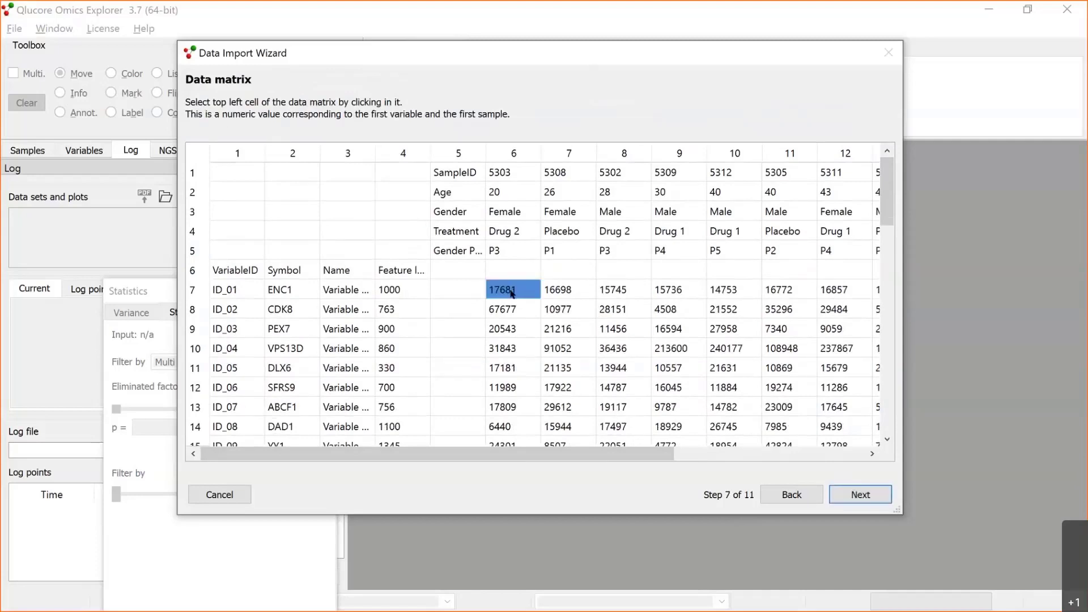
pyautogui.click(860, 495)
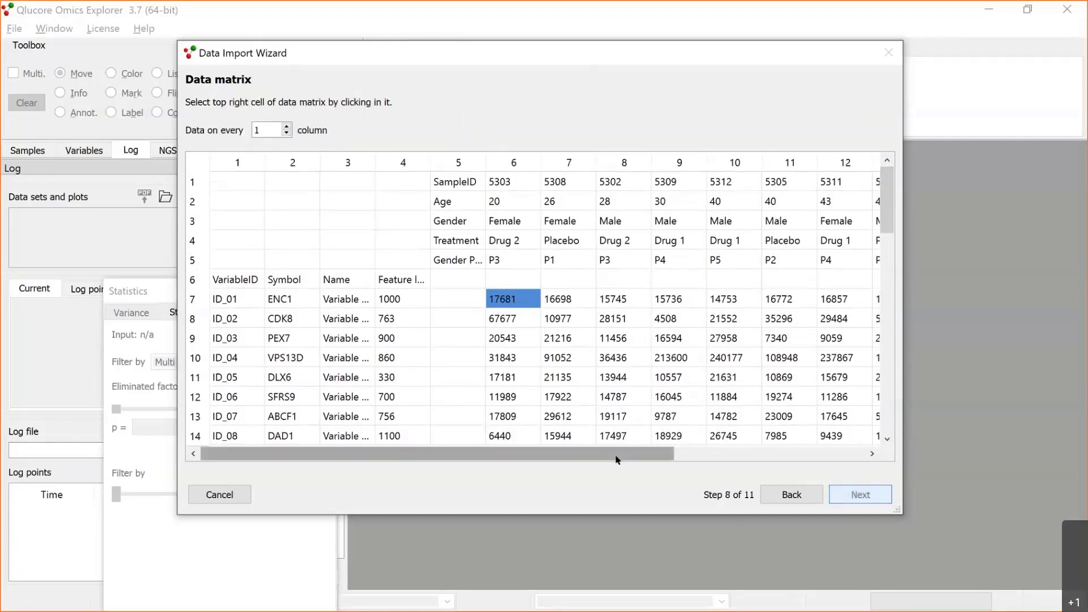
pyautogui.moveTo(616, 455); pyautogui.dragTo(807, 456)
pyautogui.click(854, 299)
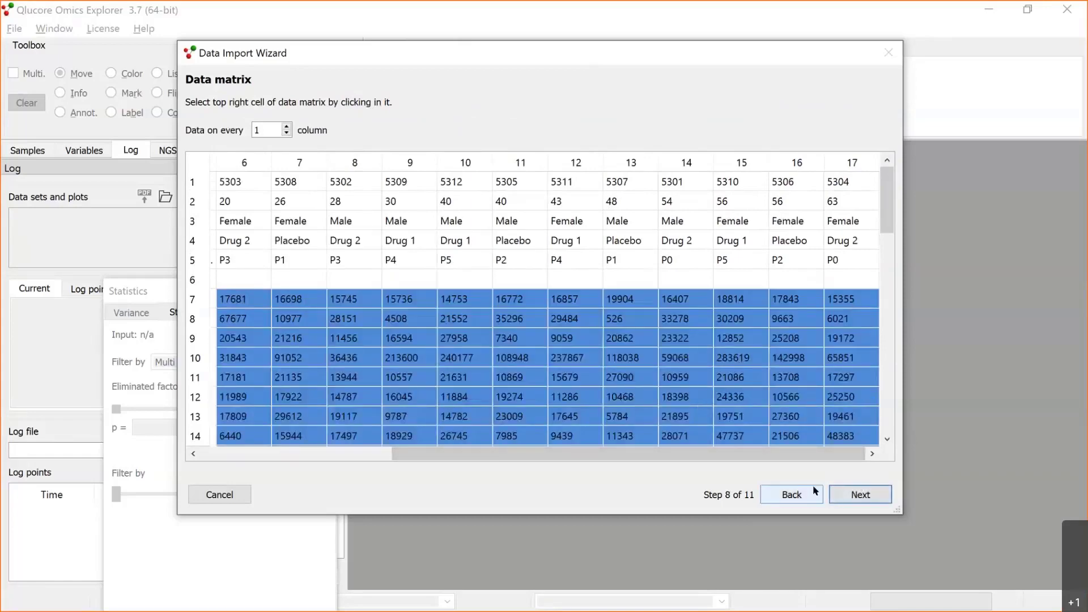
pyautogui.click(861, 495)
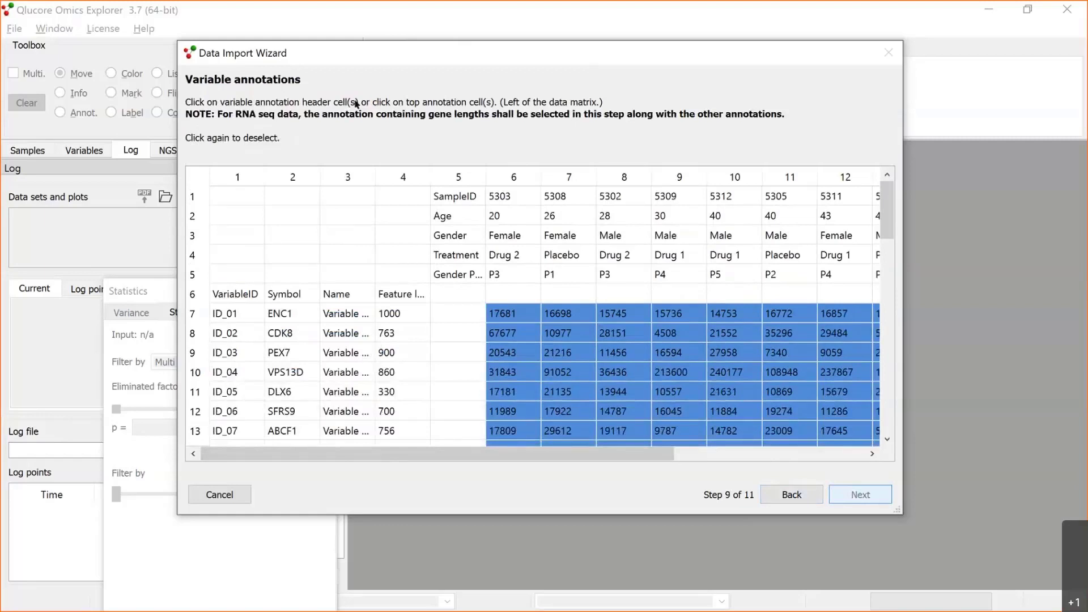
# - Include VariableID, Symbol, Name and the feature length column as variable annotations
pyautogui.click(230, 295)
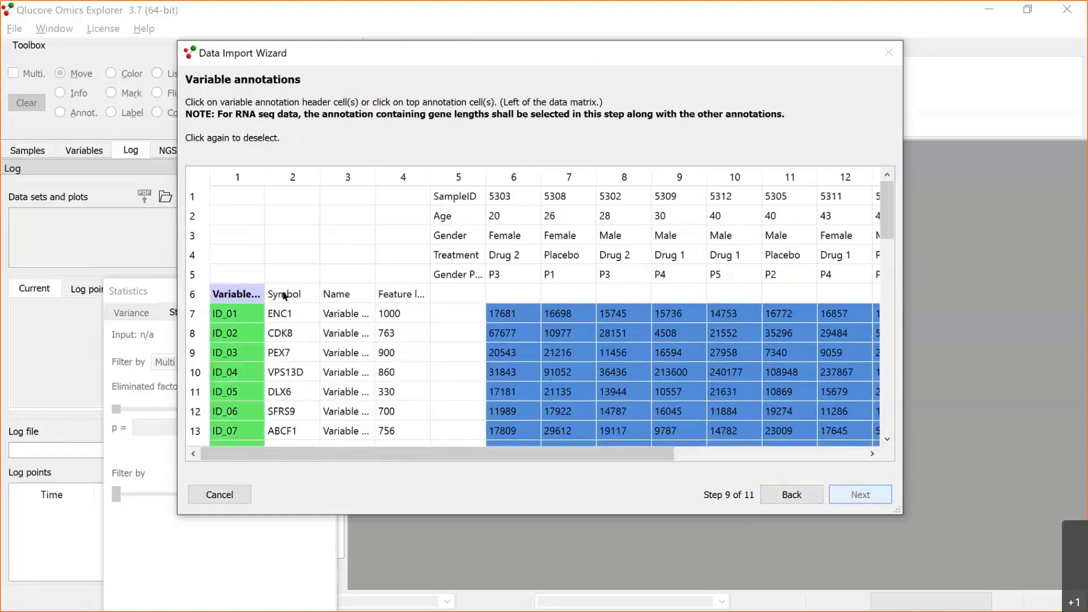
pyautogui.moveTo(284, 296); pyautogui.dragTo(340, 296)
pyautogui.click(399, 293)
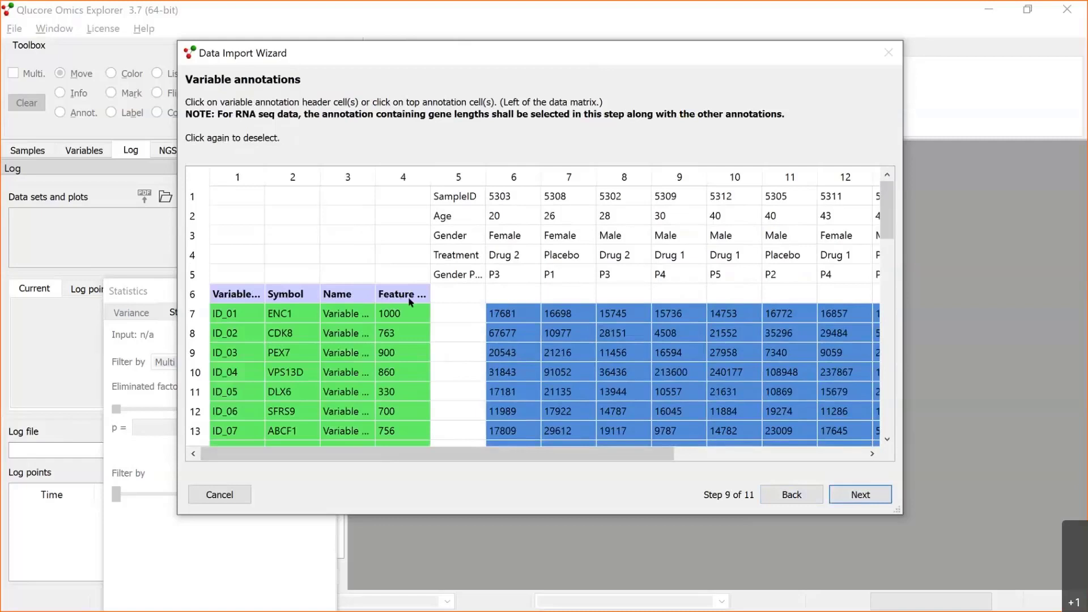
pyautogui.click(868, 496)
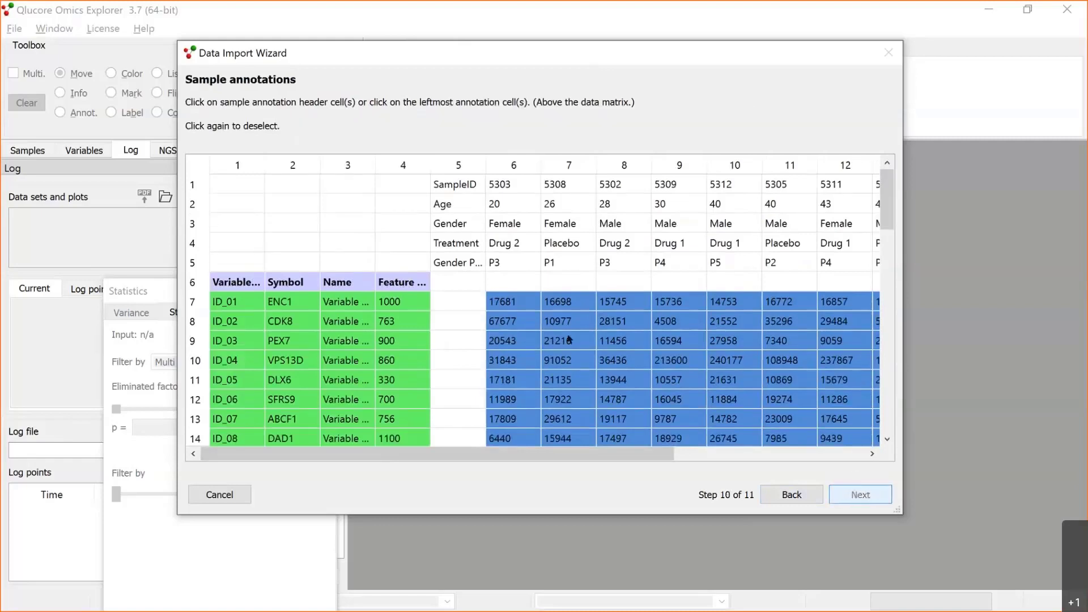
# - Include SampleID, Age, Gender, Treatment and Gender Pairs as sample annotations
pyautogui.click(470, 186)
pyautogui.click(468, 204)
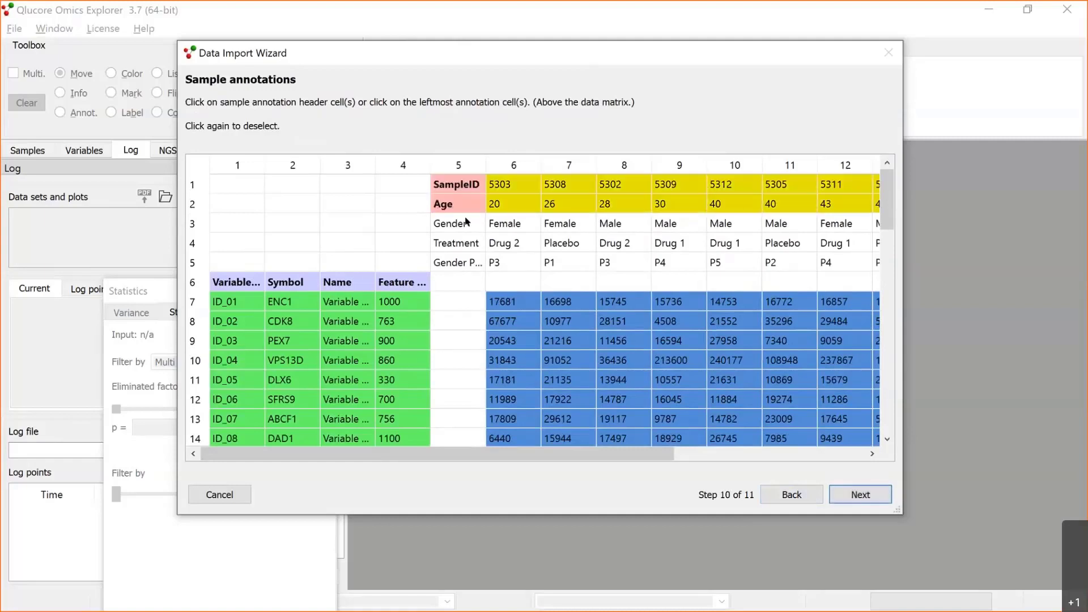
pyautogui.click(470, 224)
pyautogui.click(471, 243)
pyautogui.click(472, 262)
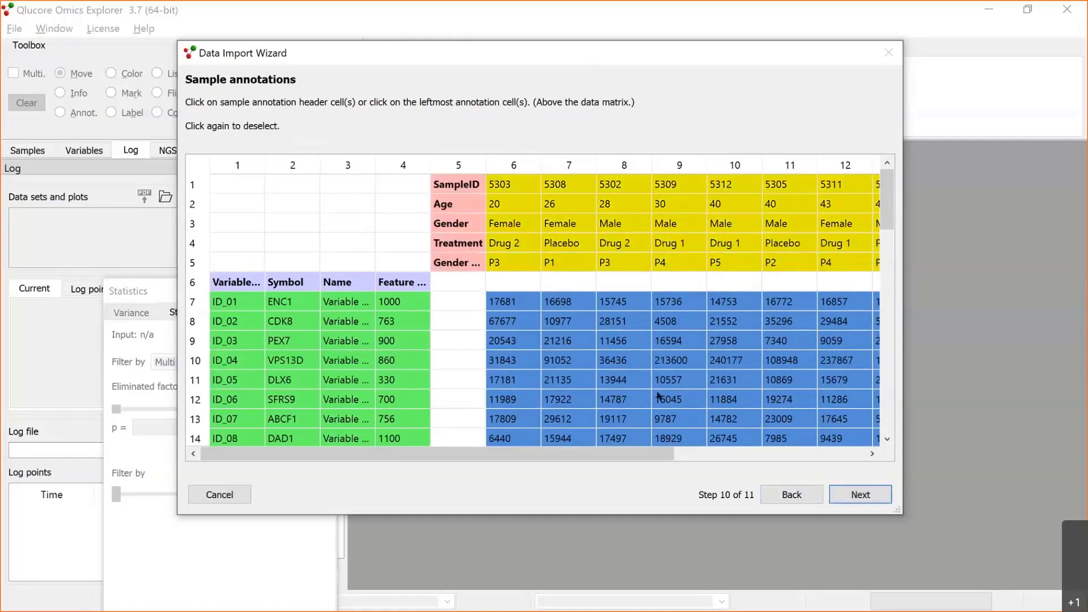
pyautogui.click(854, 496)
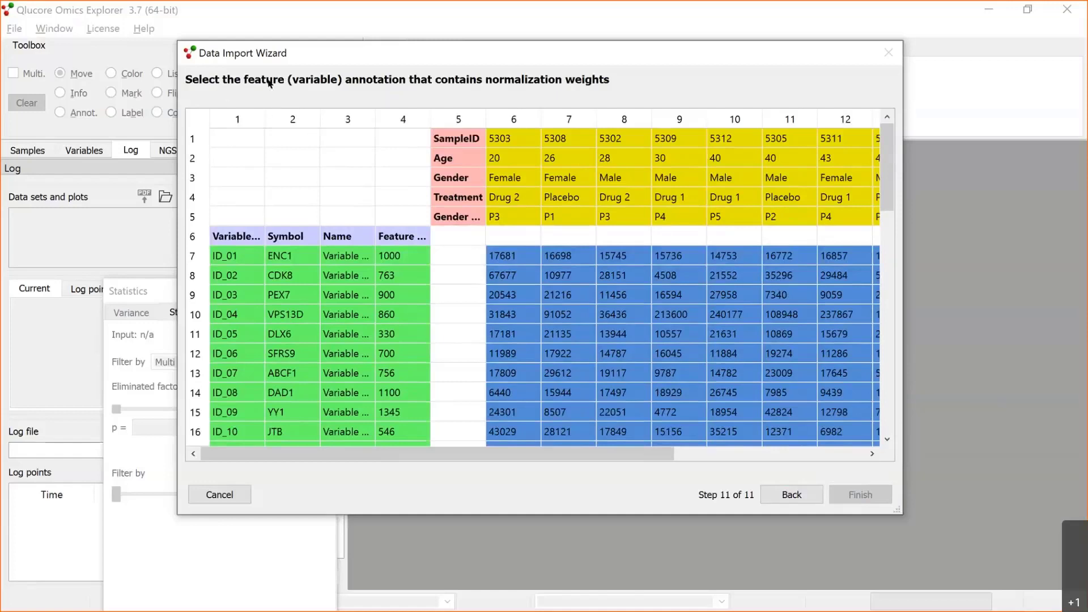
# - Assign the feature length annotation as the normalization weights and finish the import
pyautogui.click(407, 237)
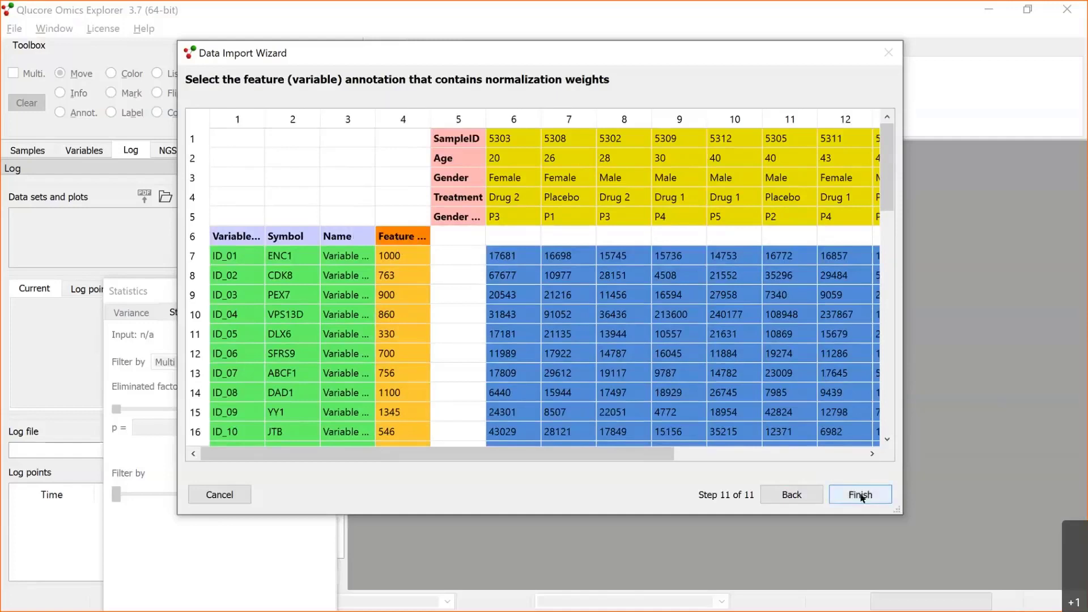
pyautogui.click(860, 495)
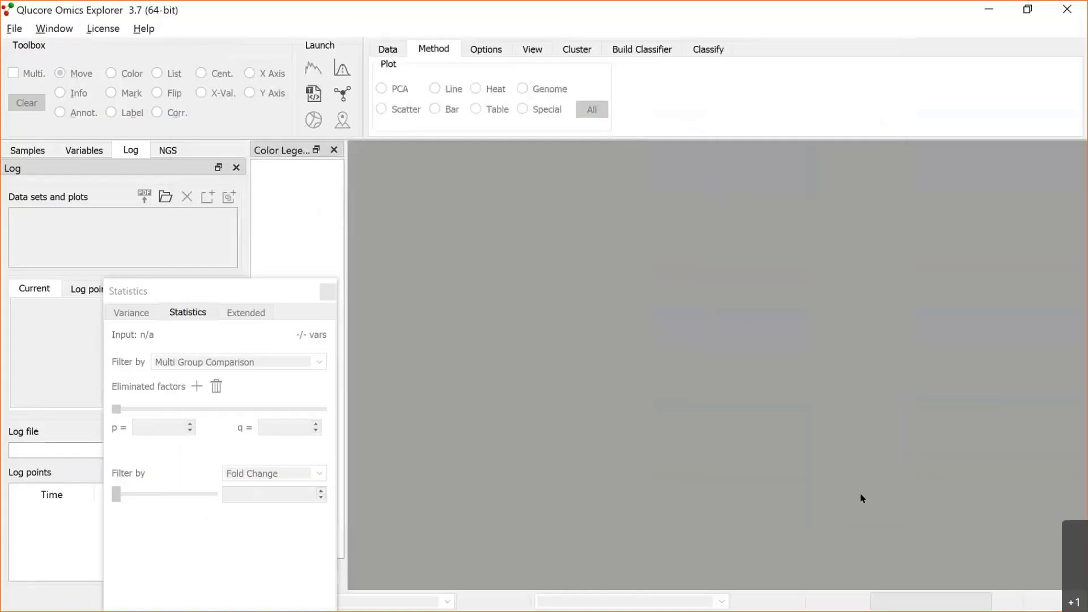
# - Maximize the PCA plot window, inspect the imported count data as a table and return to the PCA plot
pyautogui.click(671, 152)
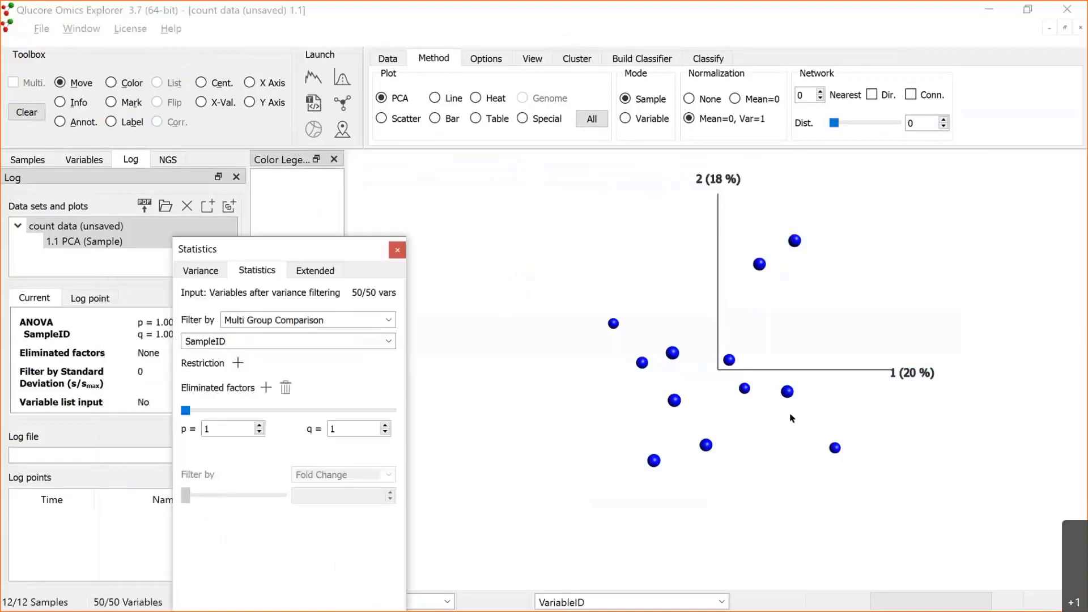
pyautogui.click(475, 119)
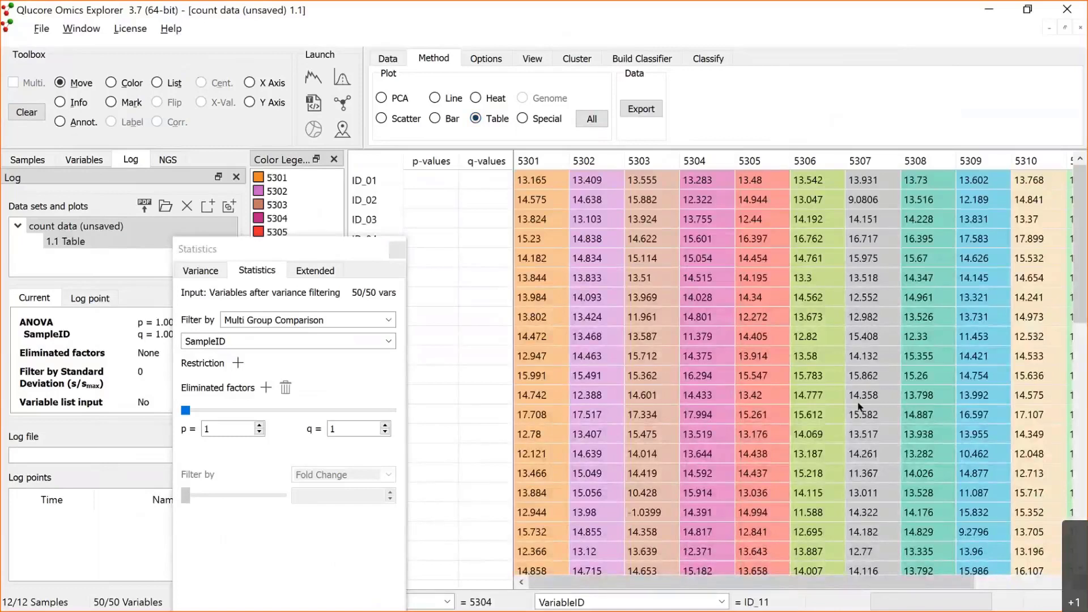
pyautogui.click(381, 98)
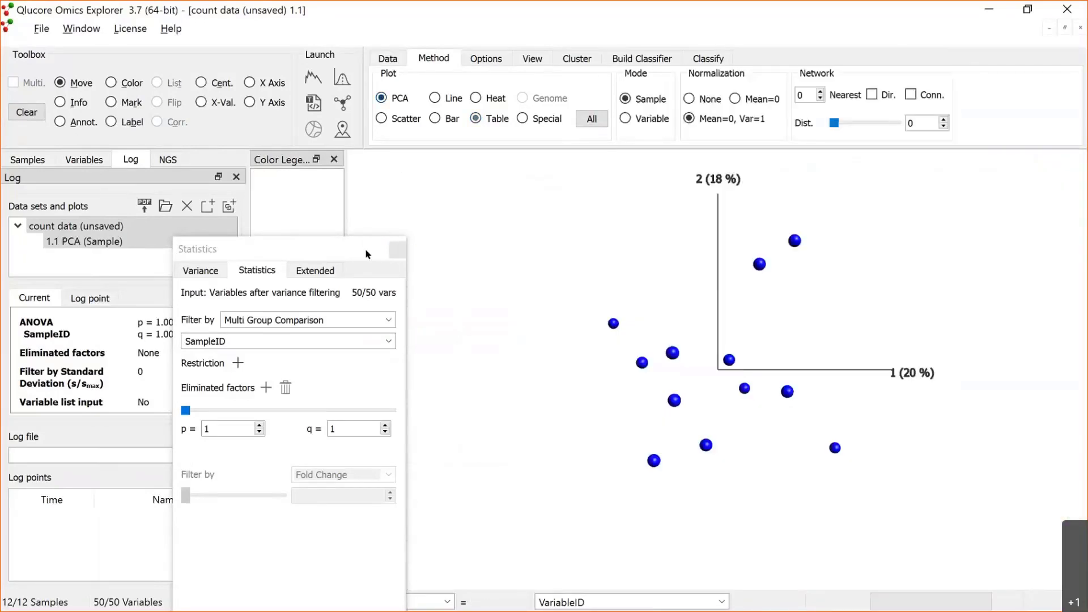
# - Set the Placebo group's colour in the Treatment sample annotation to yellow and colour the PCA samples by Treatment
pyautogui.click(26, 160)
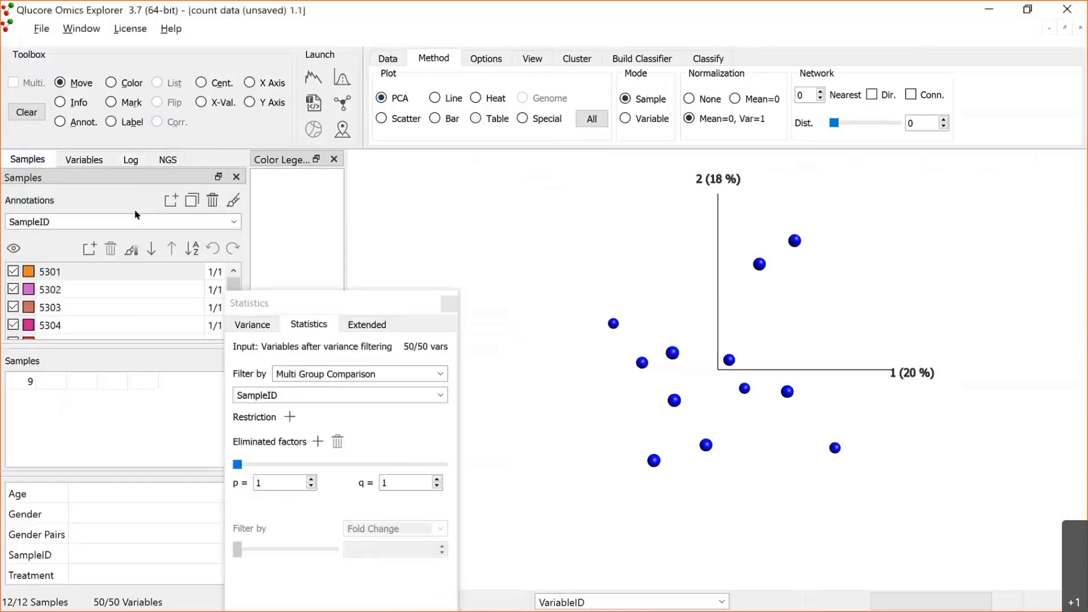
pyautogui.click(237, 224)
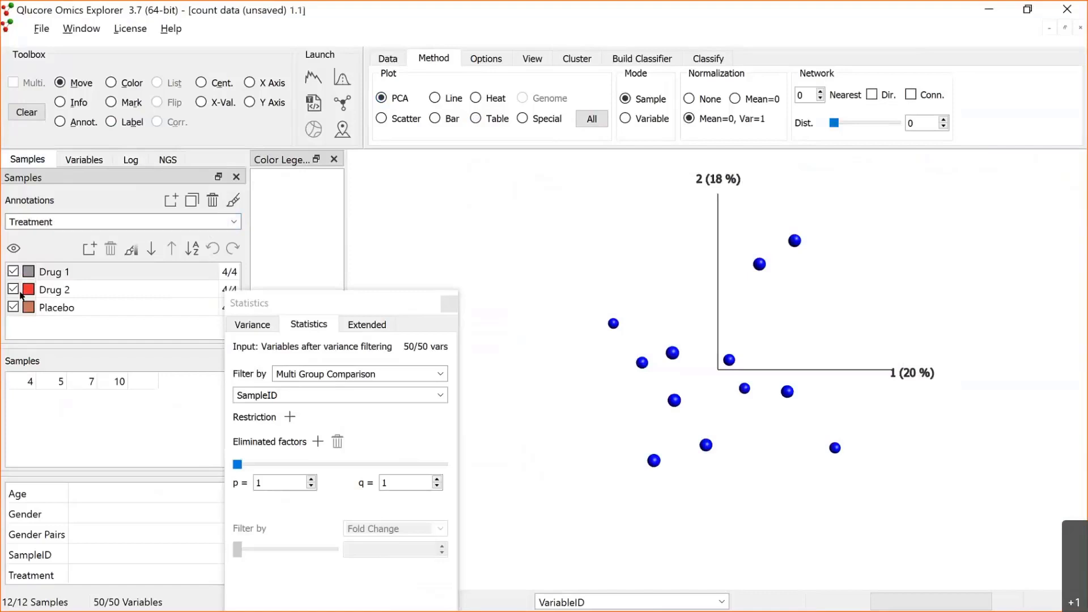
pyautogui.click(28, 309)
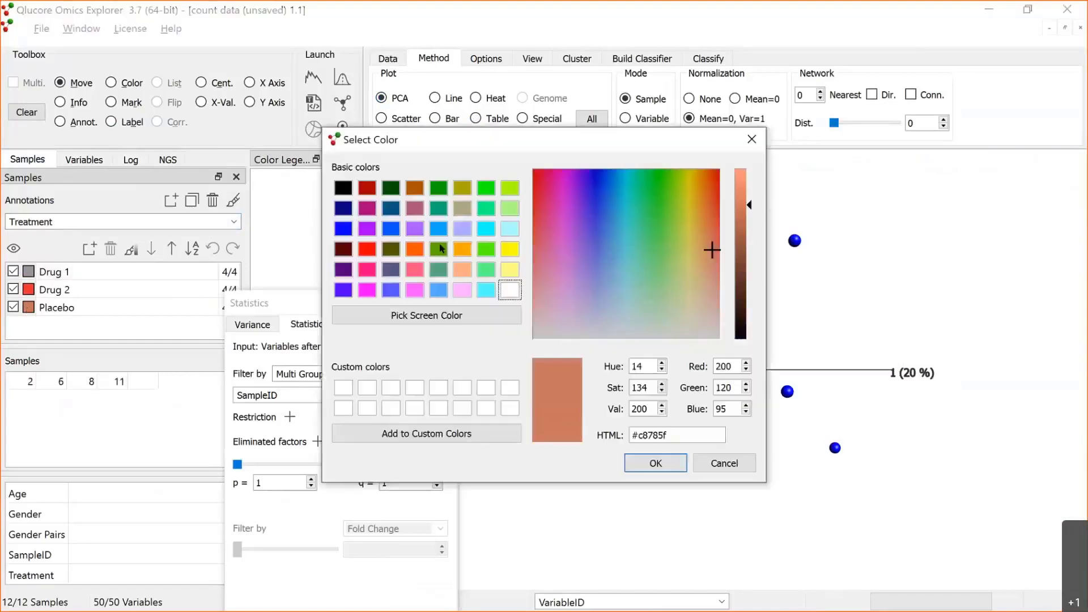
pyautogui.click(510, 249)
pyautogui.click(663, 465)
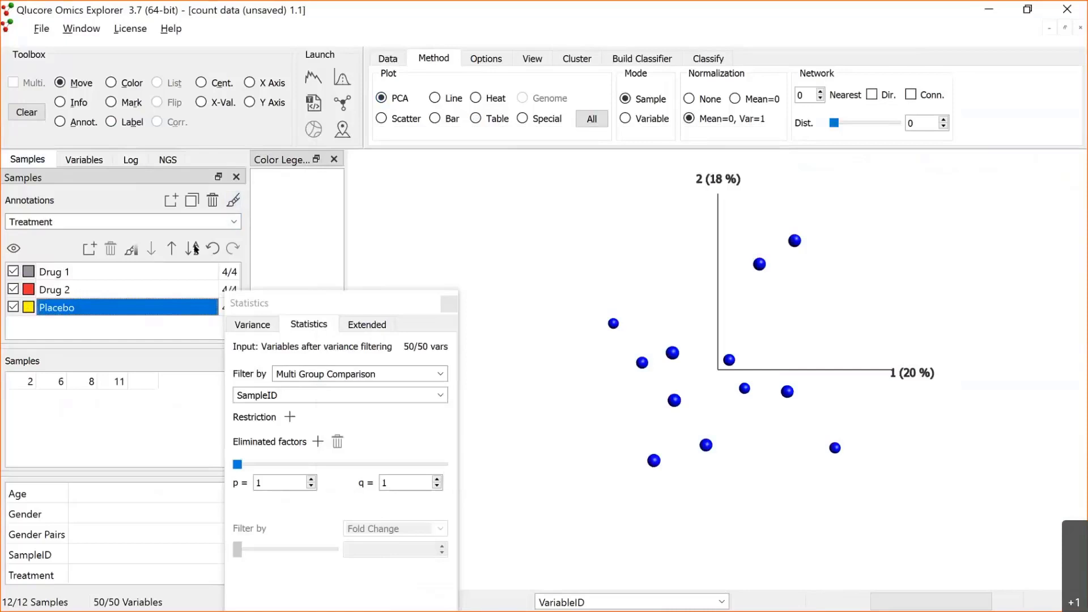
pyautogui.click(235, 207)
pyautogui.moveTo(755, 364); pyautogui.dragTo(640, 346)
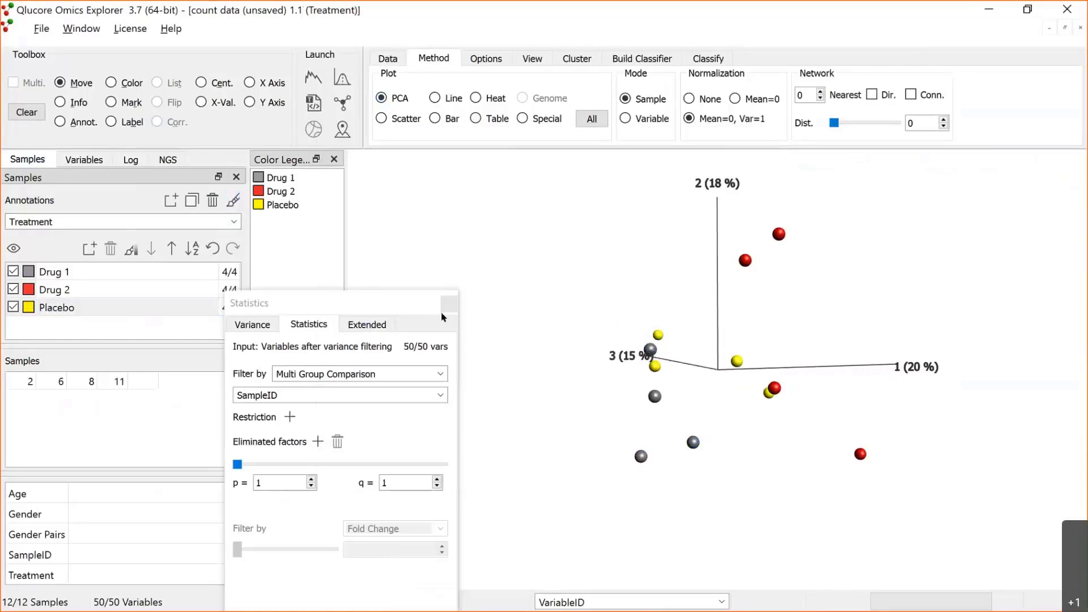
# - Run the Multi Group Comparison filter on the Treatment annotation and tighten the p-value cutoff to about 4.85e-5
pyautogui.click(441, 394)
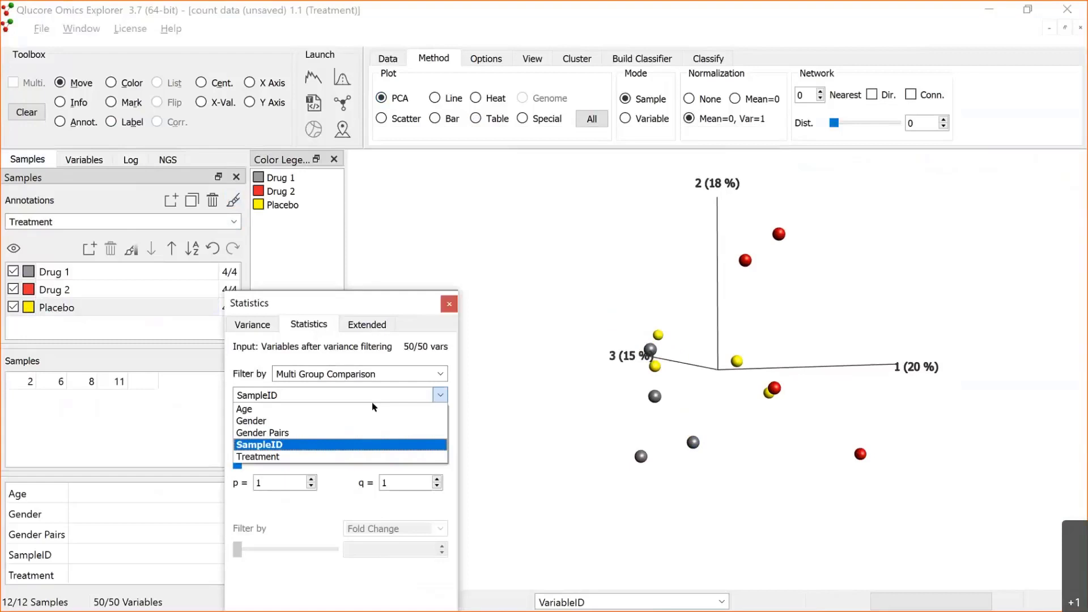
pyautogui.click(286, 456)
pyautogui.moveTo(237, 465); pyautogui.dragTo(295, 464)
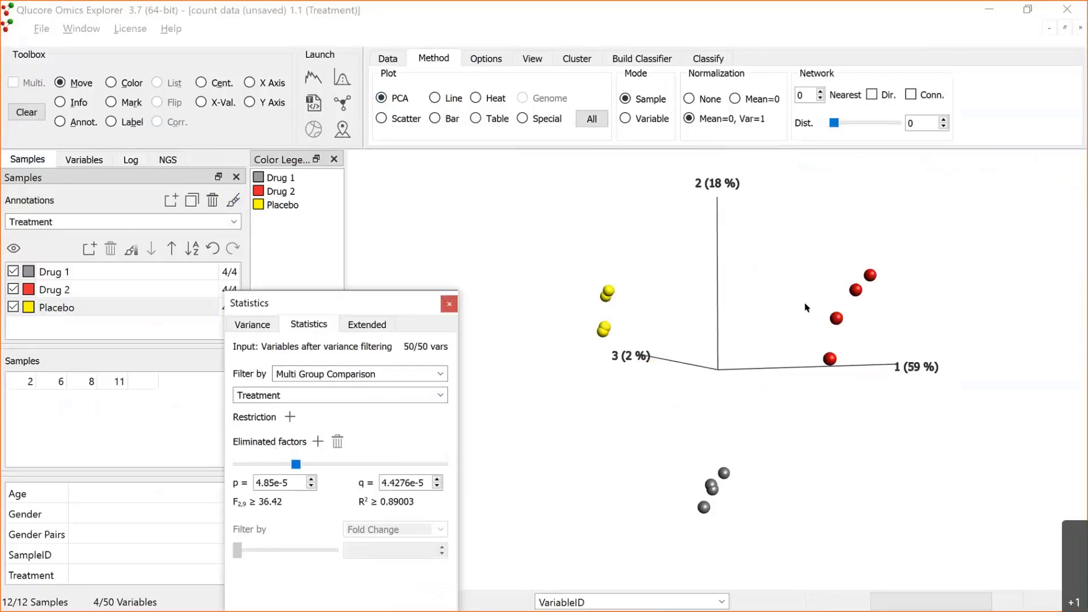
# - Create a synchronized plot shown as a heat map and size both its samples and variables automatically
pyautogui.rightClick(731, 303)
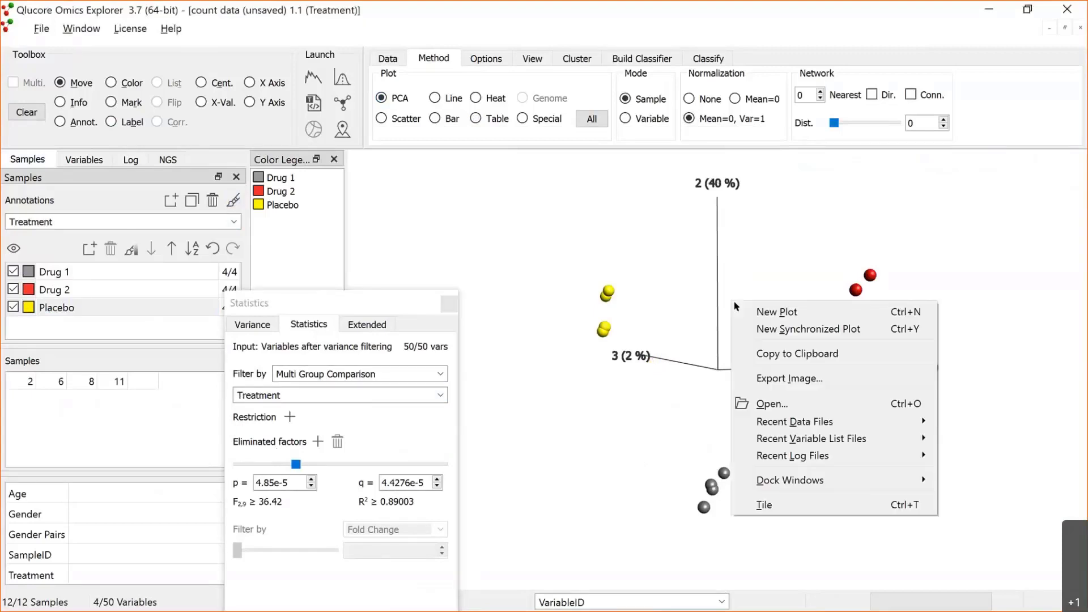
pyautogui.click(778, 334)
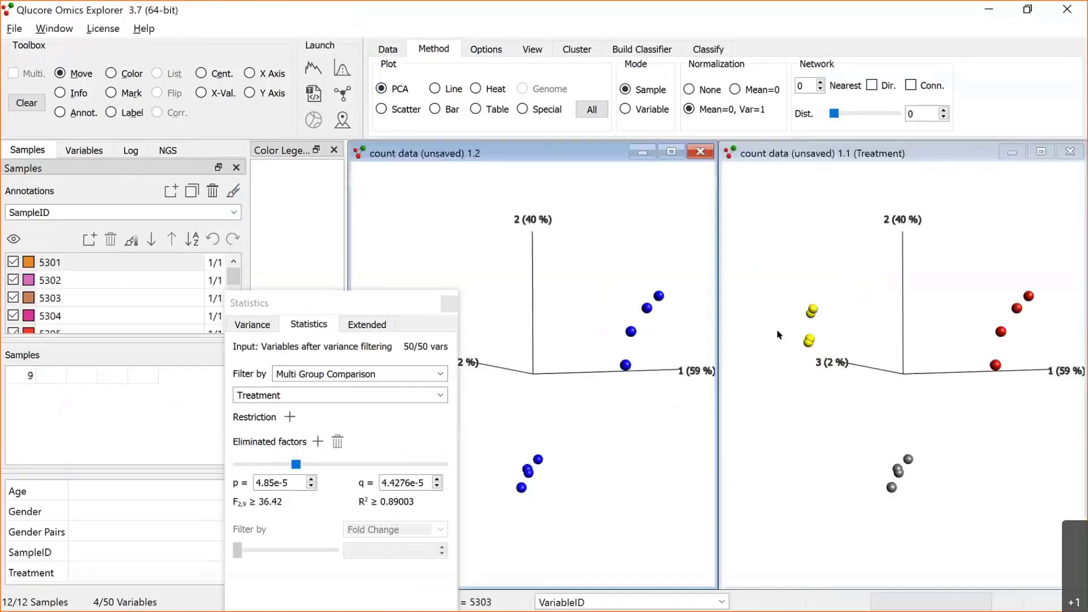
pyautogui.click(477, 89)
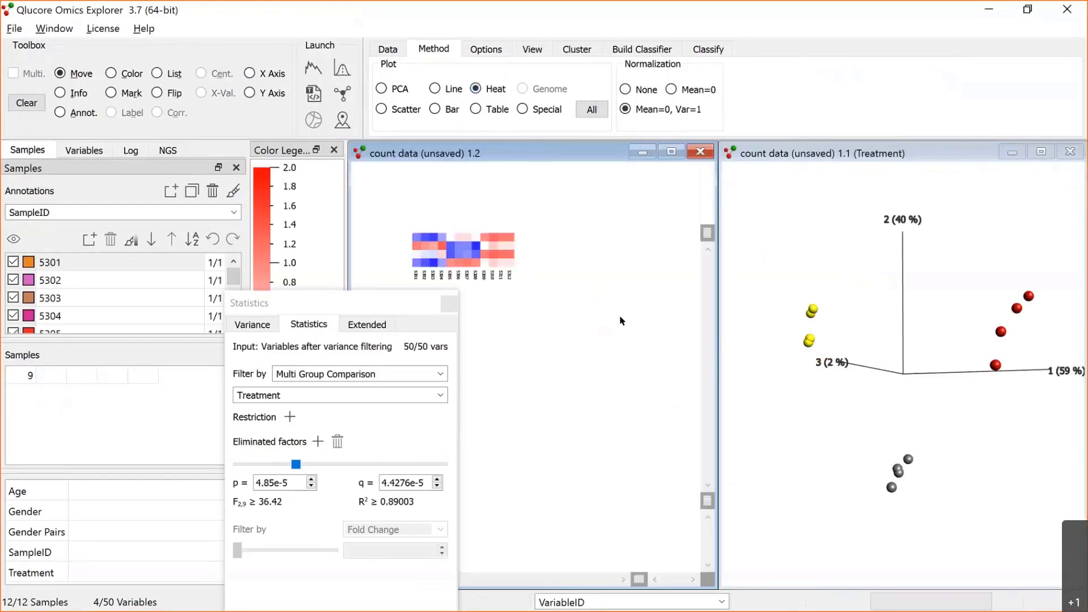
pyautogui.click(536, 48)
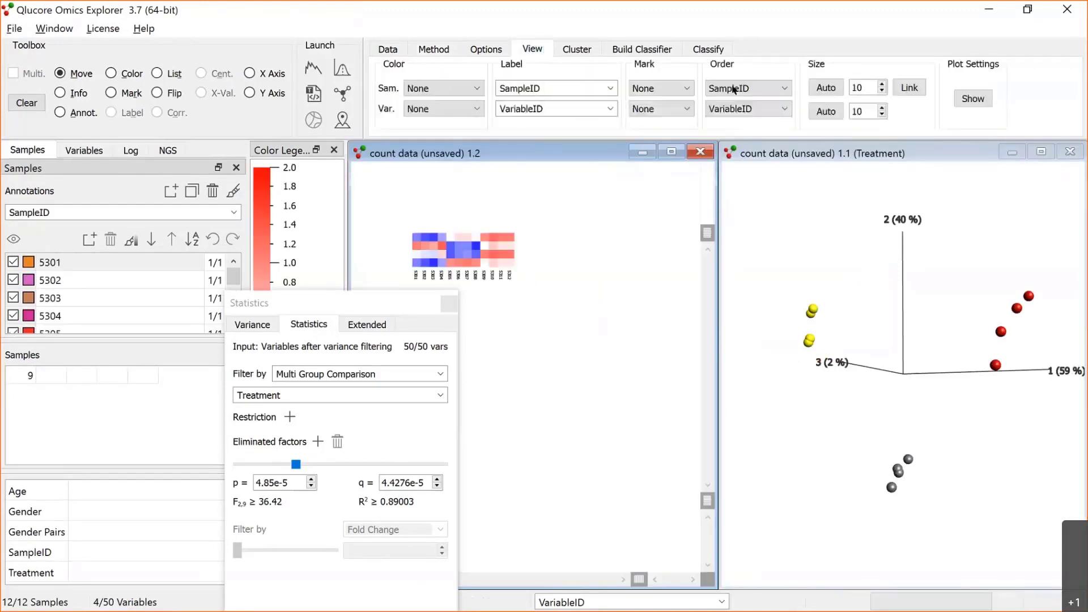
pyautogui.click(826, 88)
pyautogui.click(828, 111)
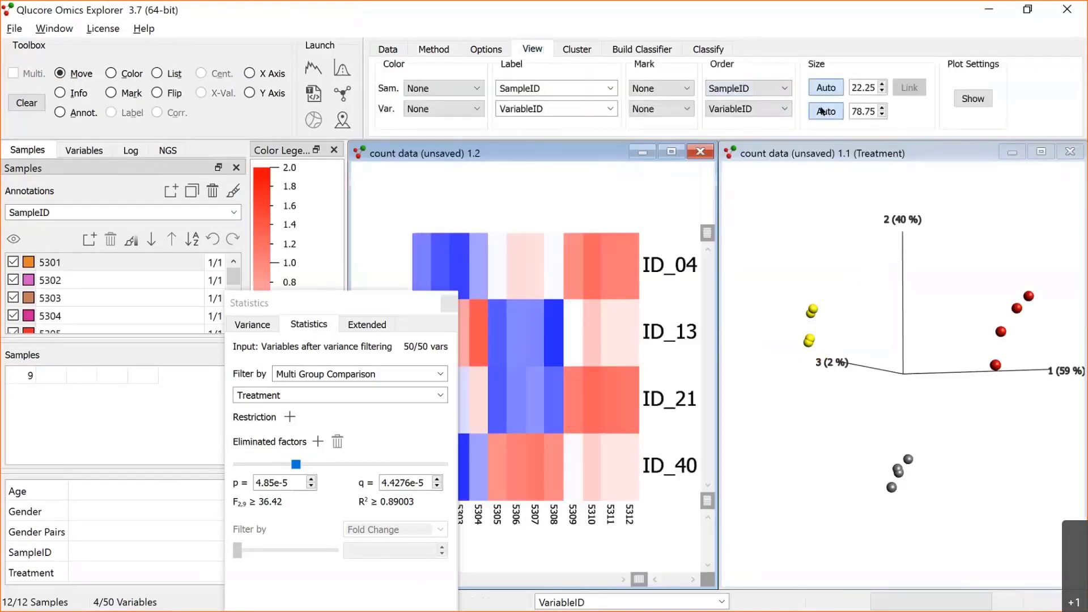
# - Order both the samples and the variables of the heat map by hierarchical clustering
pyautogui.click(784, 88)
pyautogui.click(646, 197)
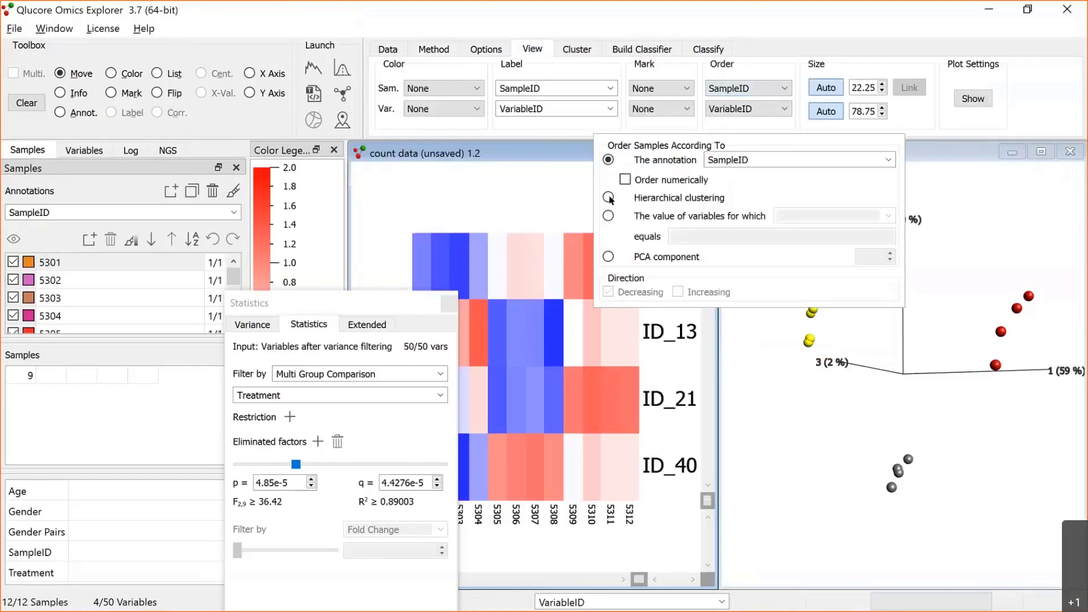
pyautogui.click(785, 108)
pyautogui.click(691, 197)
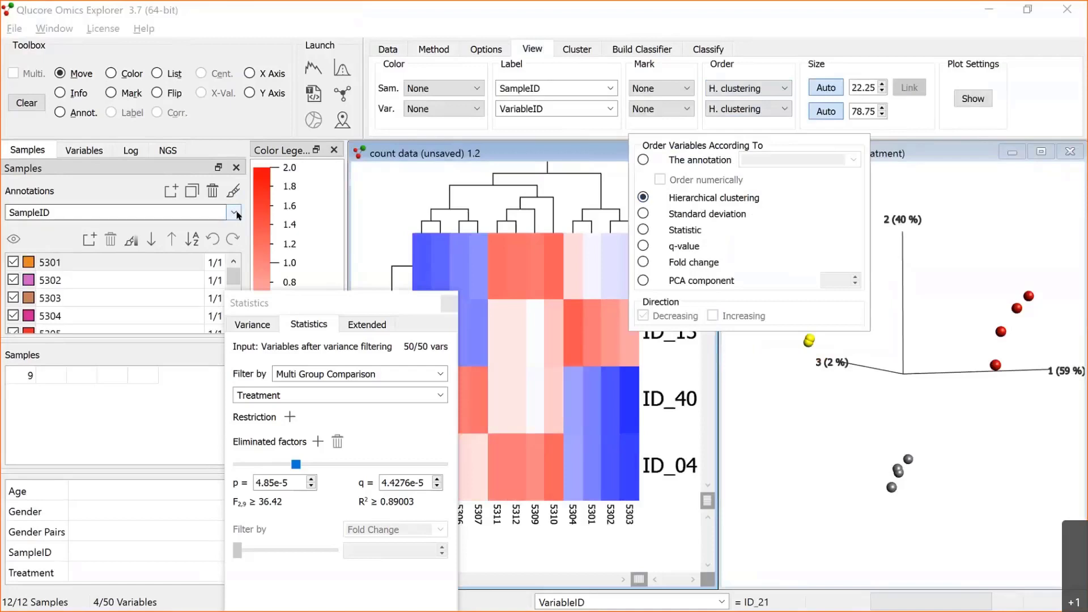
# - Colour the heat map samples by the Treatment annotation
pyautogui.click(147, 212)
pyautogui.click(116, 274)
pyautogui.click(233, 191)
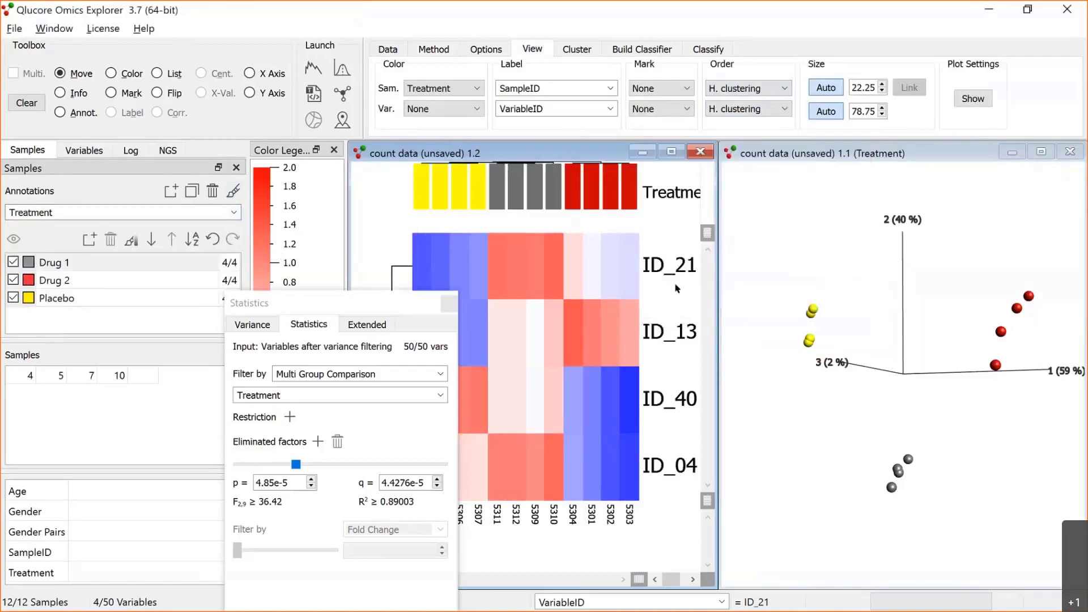
# - Label the heat map variables by Symbol and make room for the full dendrograms above and beside the heat map
pyautogui.click(613, 108)
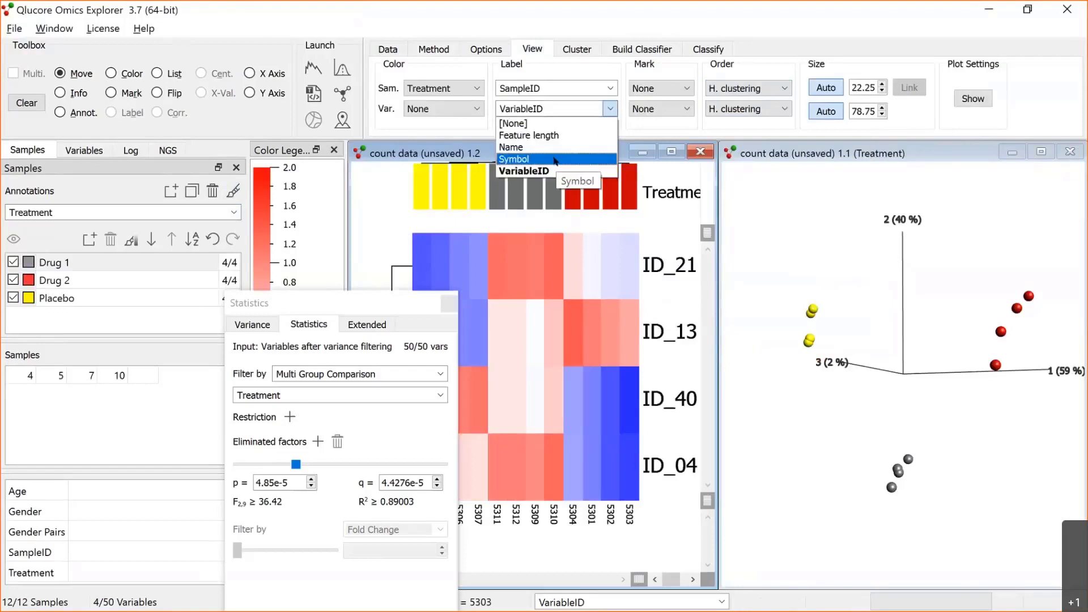
pyautogui.click(555, 161)
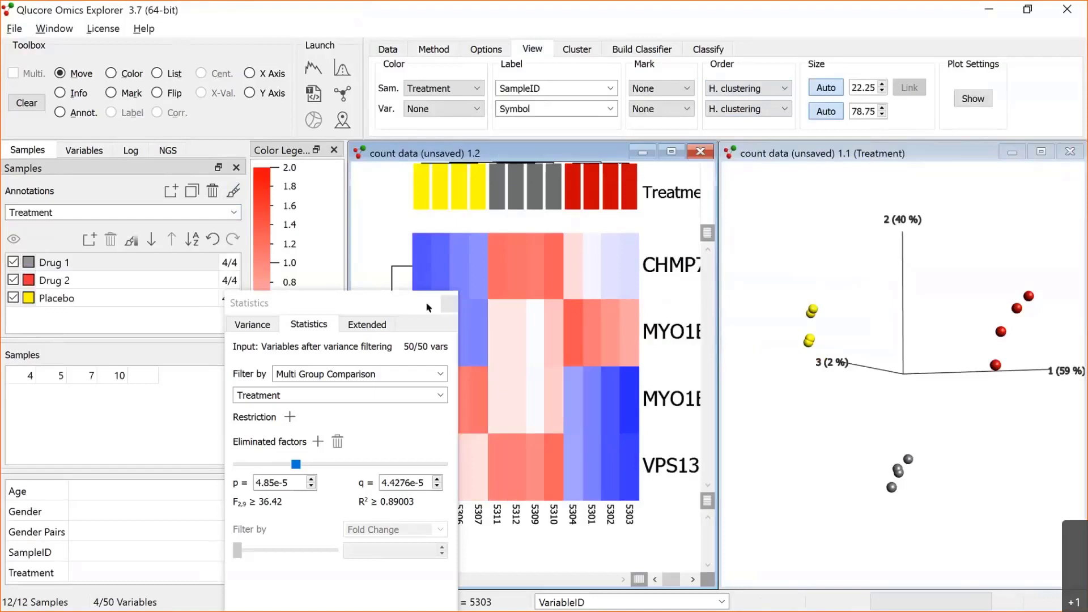
pyautogui.moveTo(410, 306); pyautogui.dragTo(276, 338)
pyautogui.moveTo(700, 245); pyautogui.dragTo(700, 291)
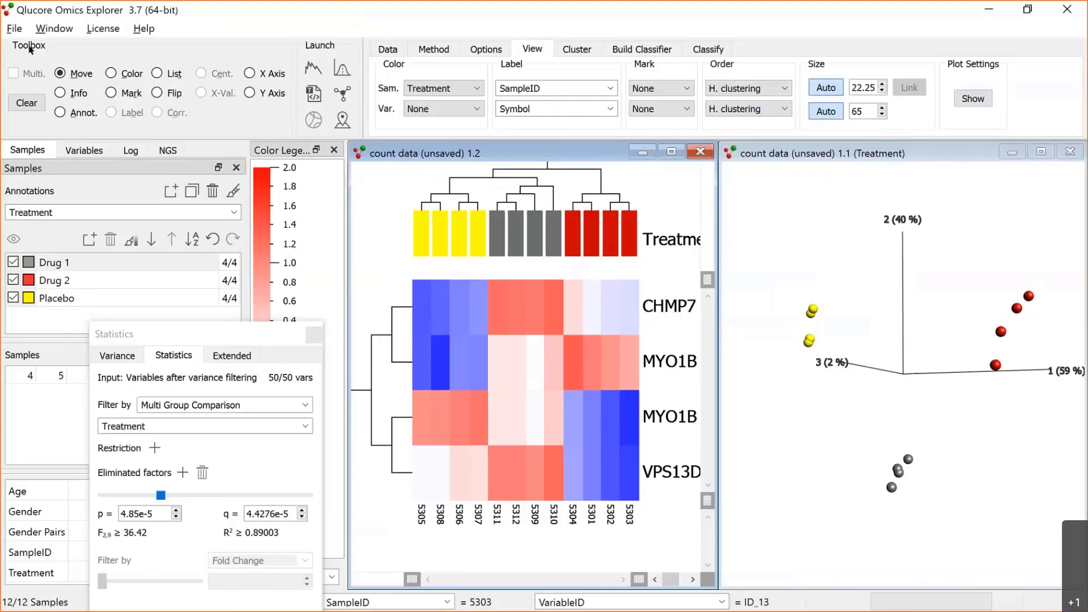
pyautogui.click(15, 29)
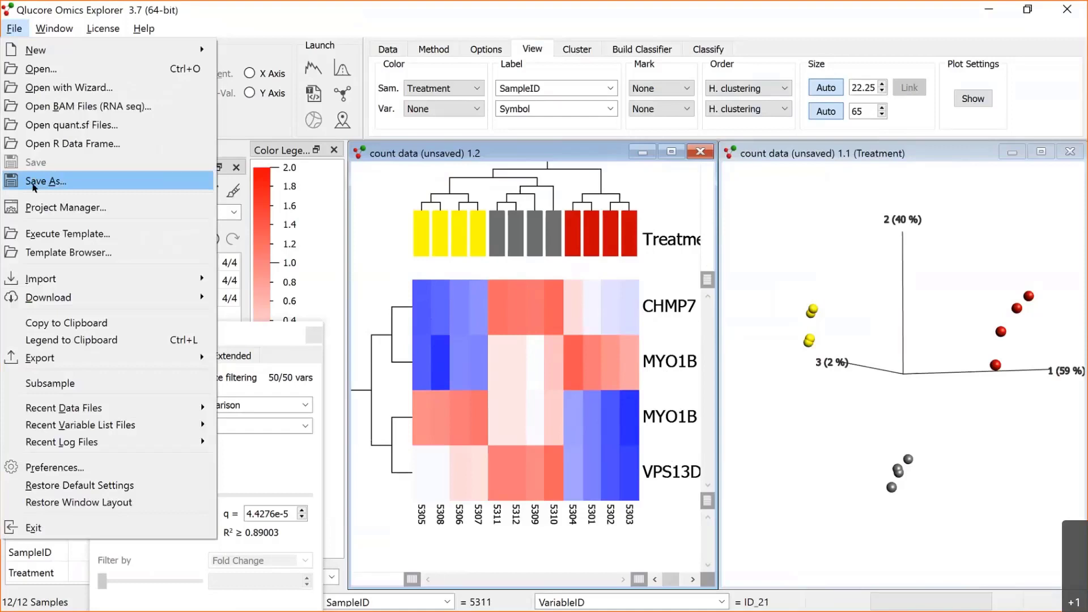
pyautogui.click(760, 18)
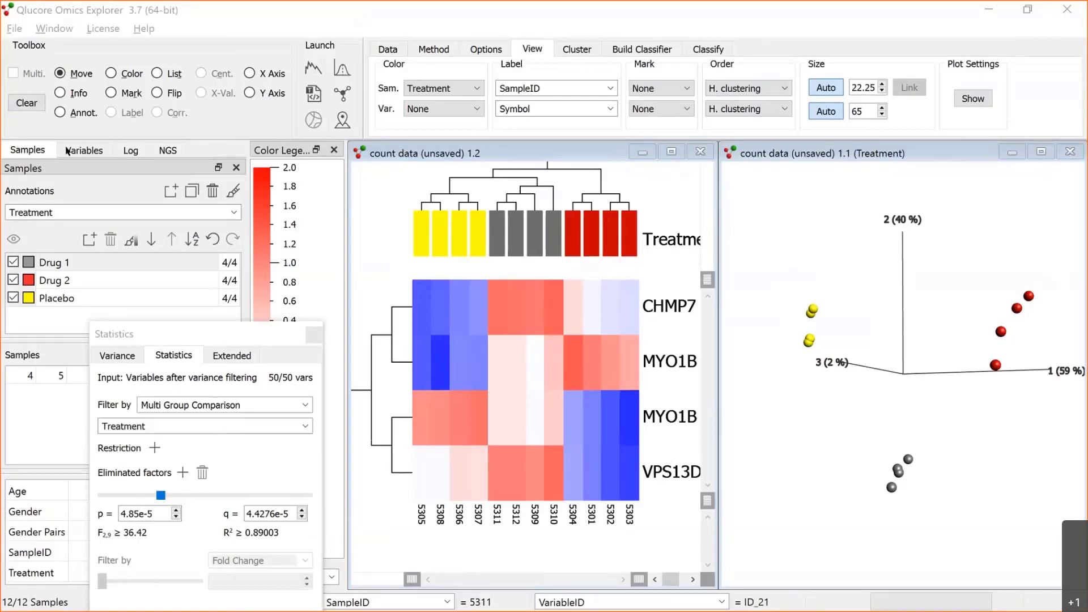
pyautogui.click(234, 213)
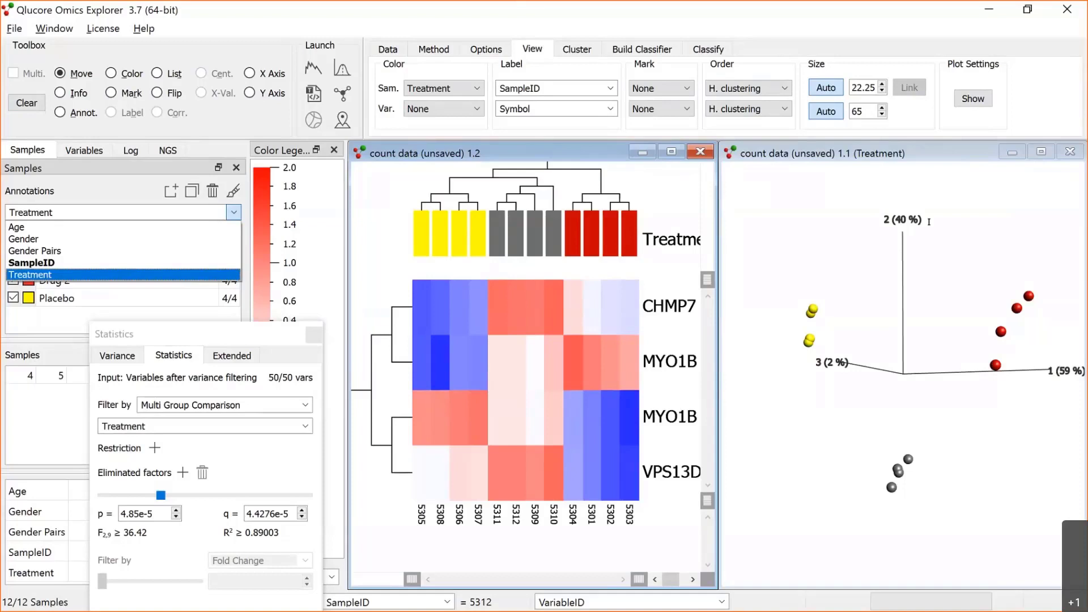
pyautogui.click(1064, 192)
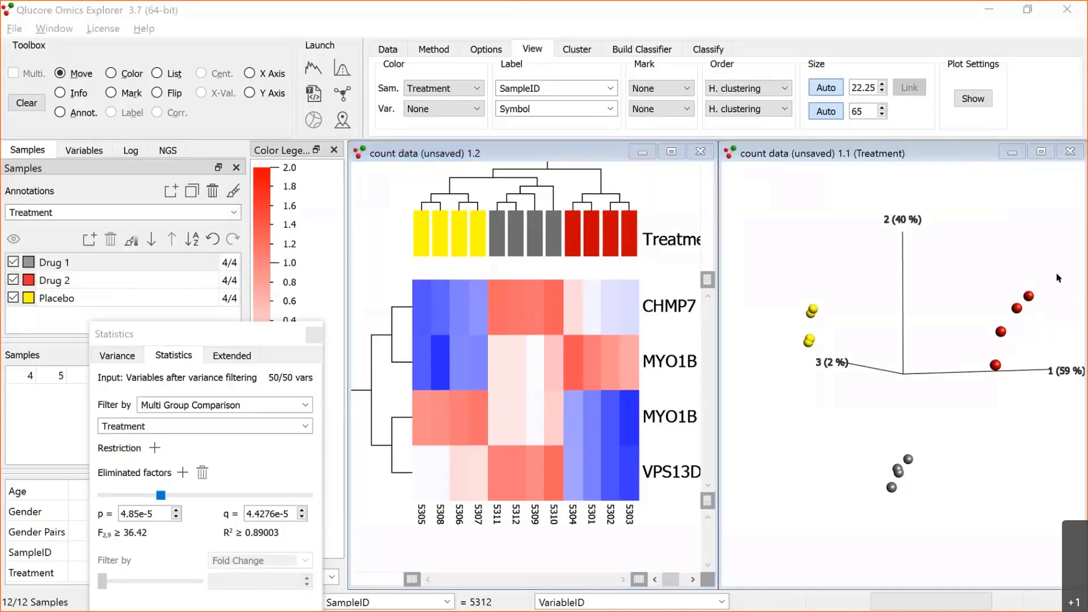
# - Open the image export for the heat map and examine the available file formats
pyautogui.rightClick(577, 335)
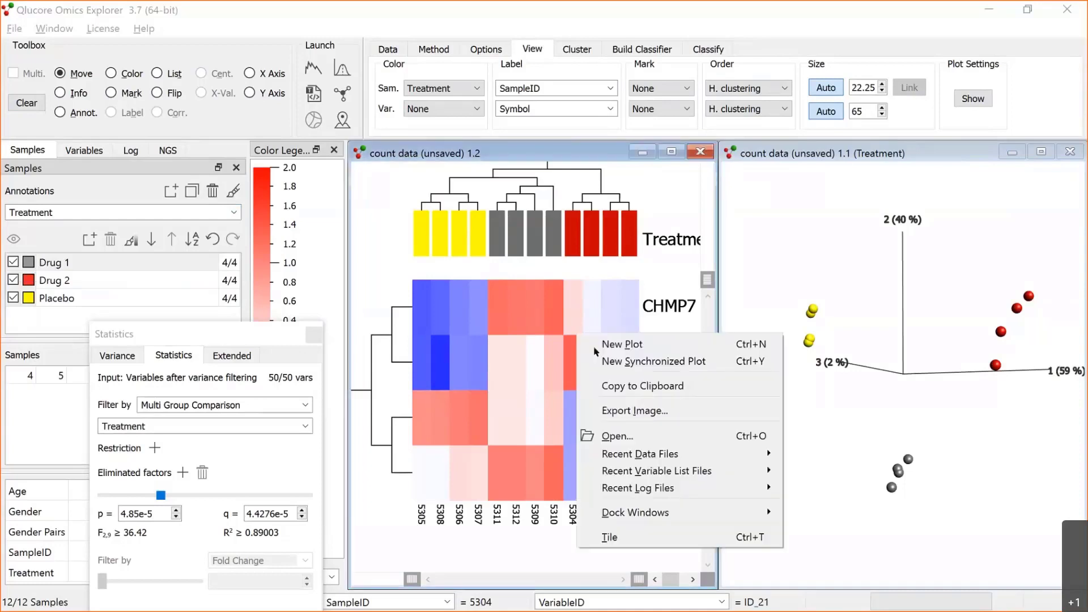
pyautogui.click(639, 410)
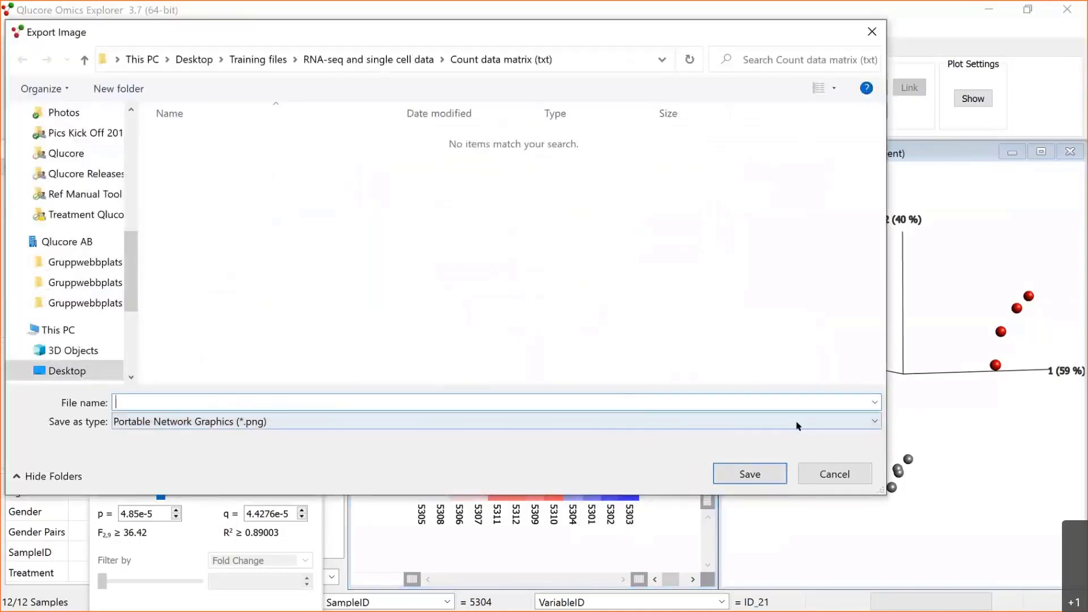
pyautogui.click(877, 421)
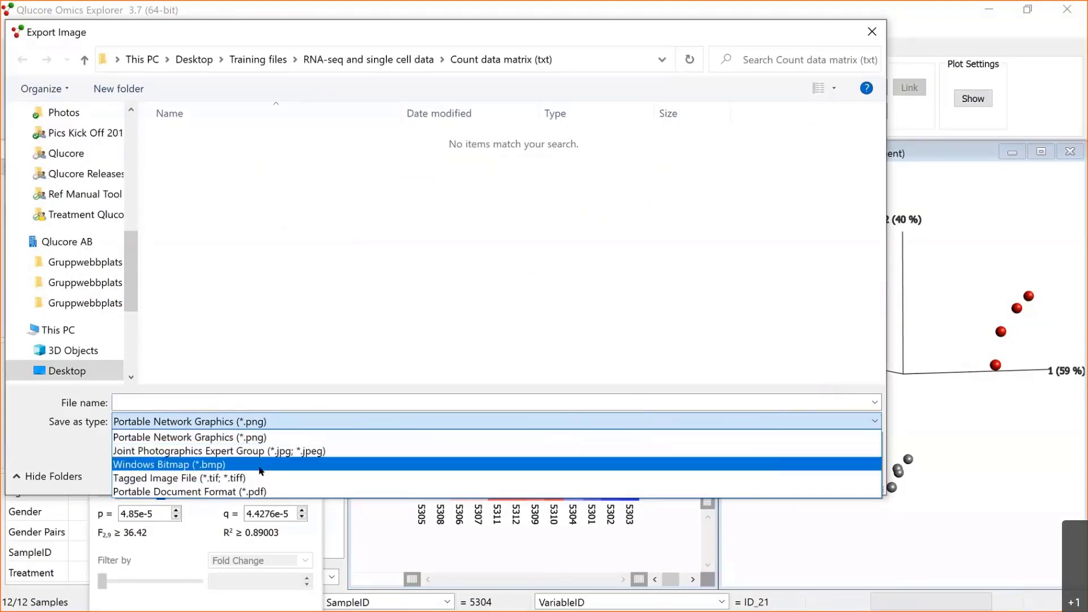
pyautogui.click(1003, 440)
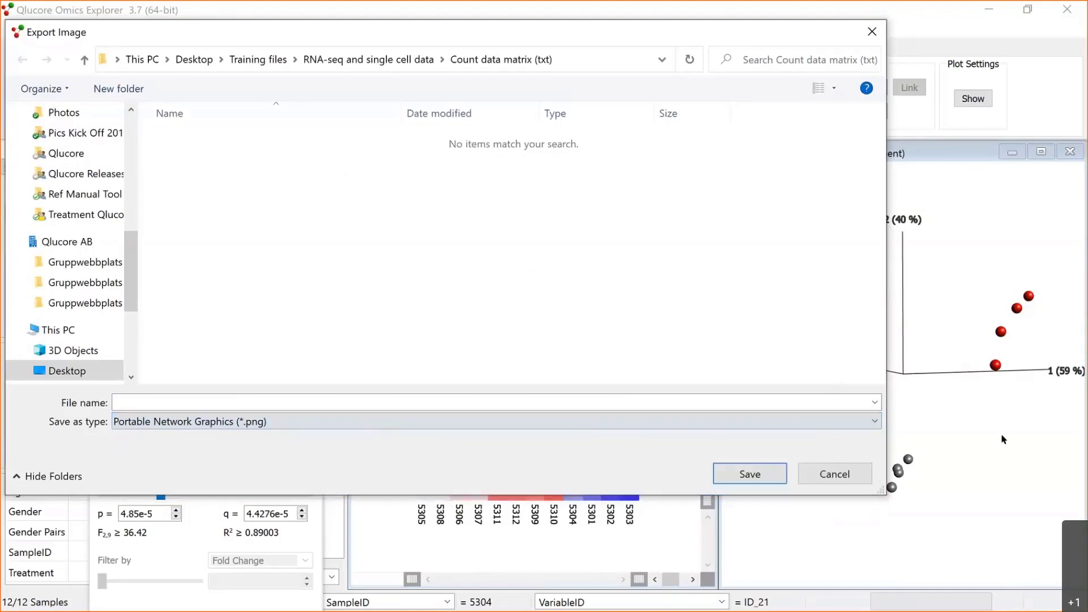
pyautogui.click(1061, 280)
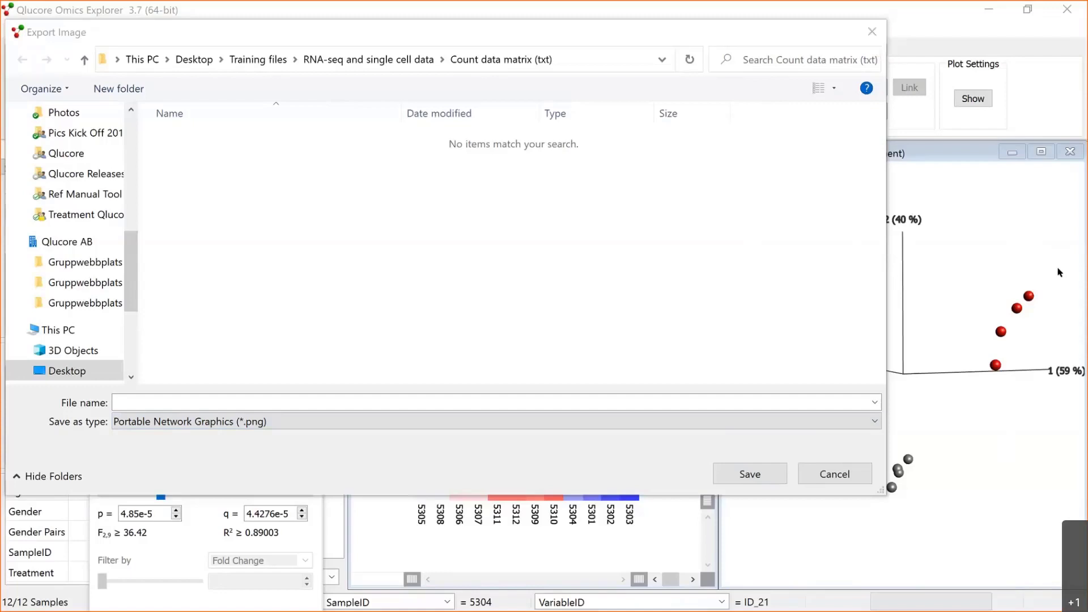
pyautogui.click(1052, 172)
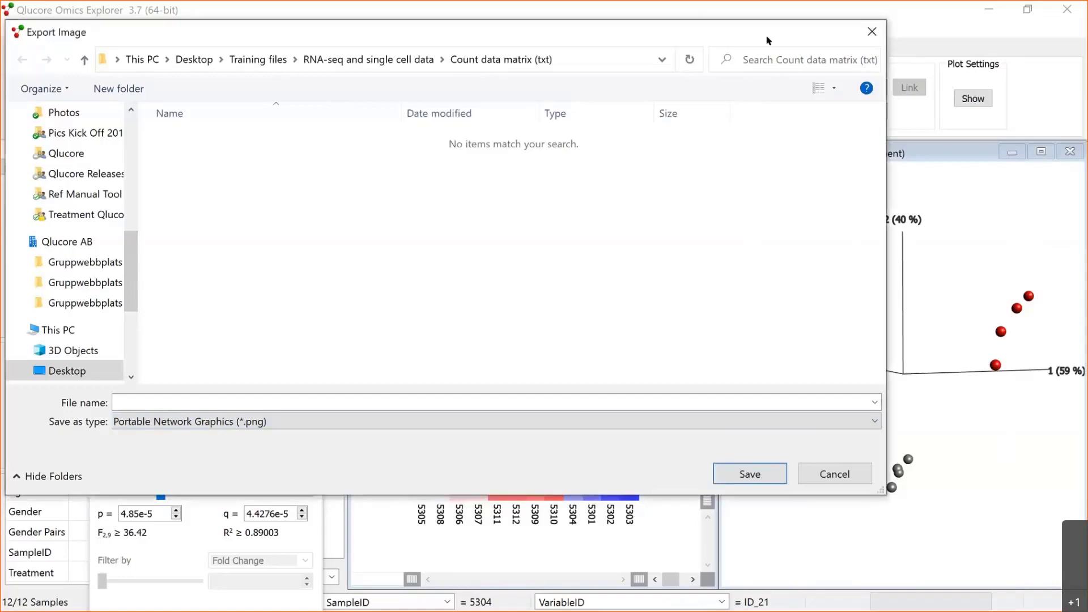
pyautogui.click(927, 234)
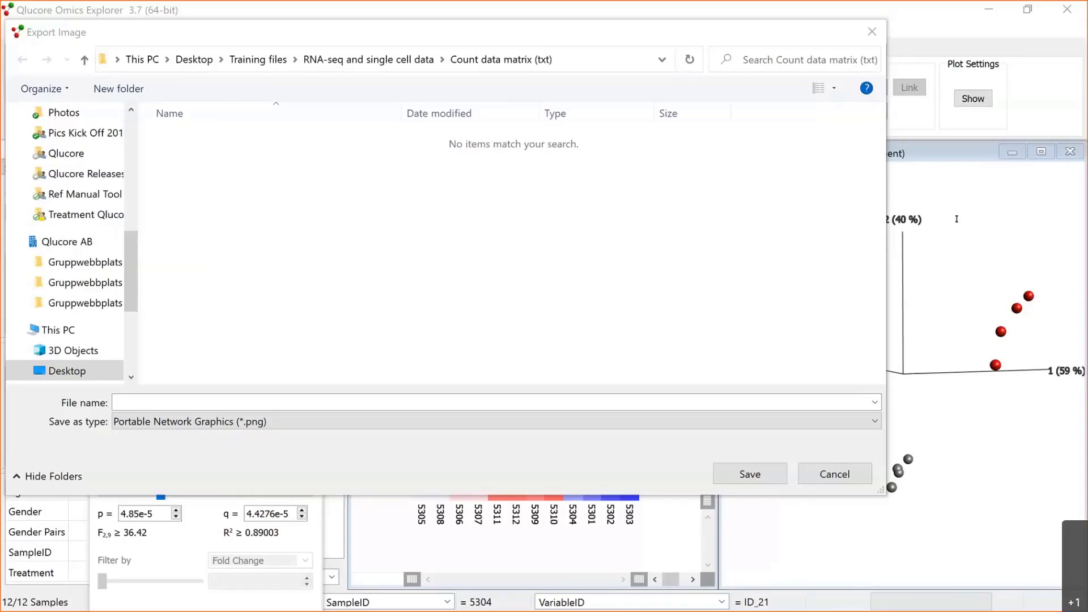
pyautogui.click(585, 556)
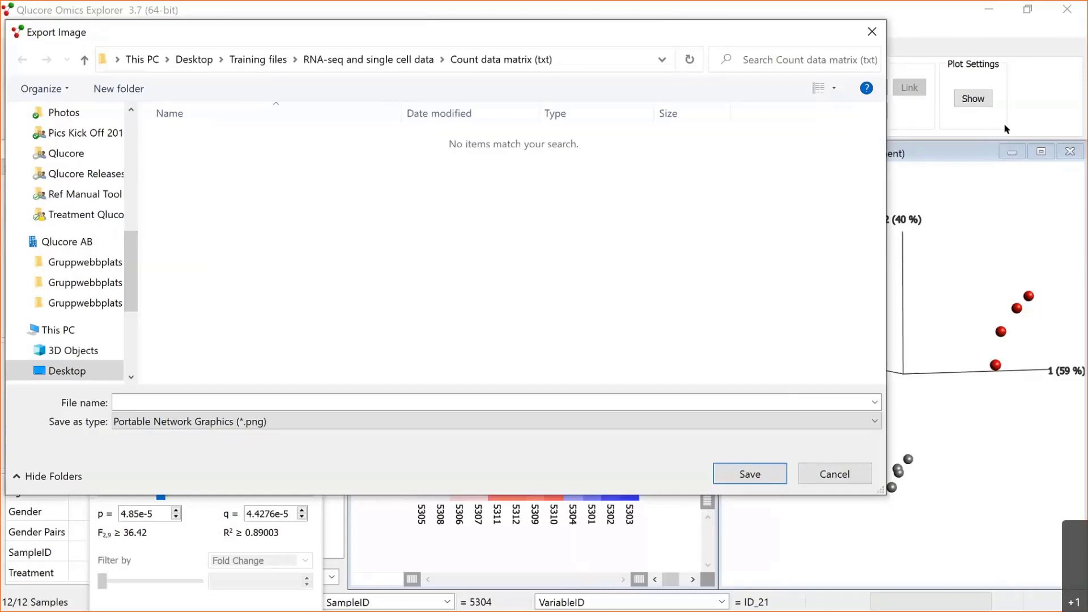
pyautogui.click(971, 124)
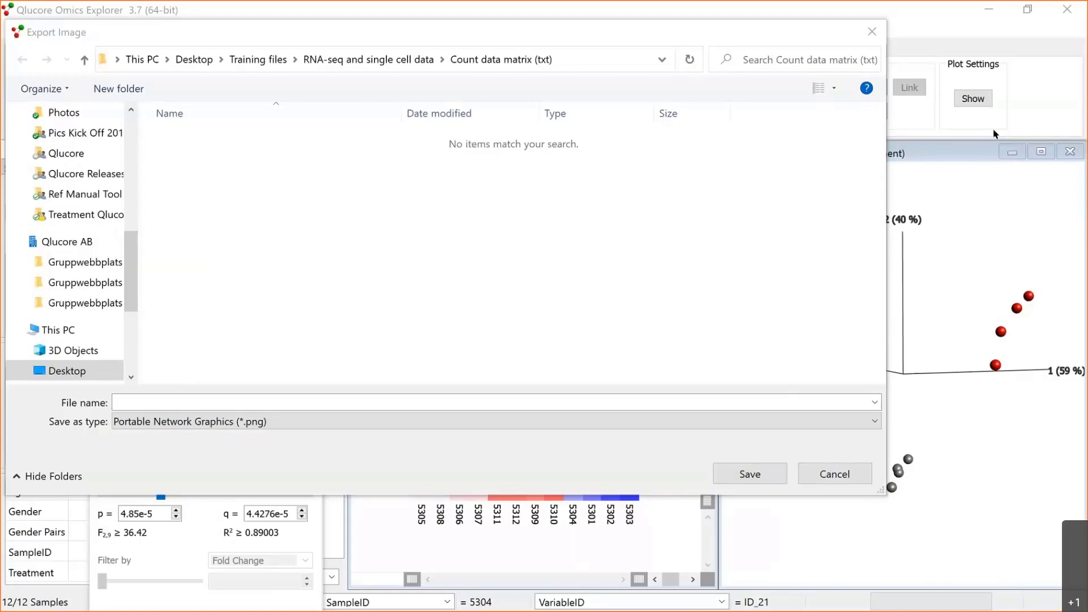
pyautogui.click(1048, 134)
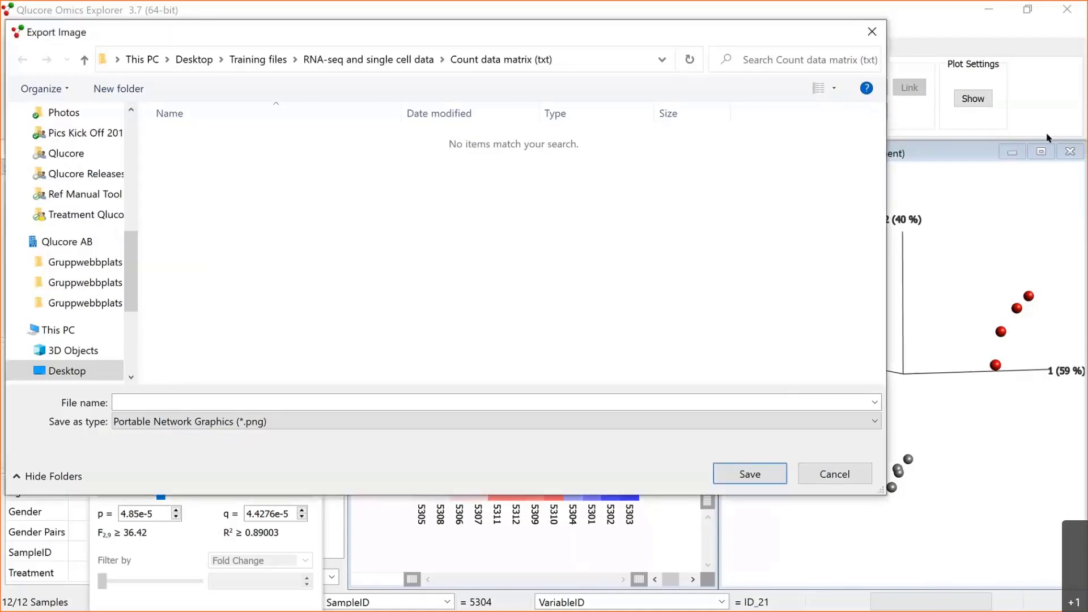
pyautogui.click(565, 513)
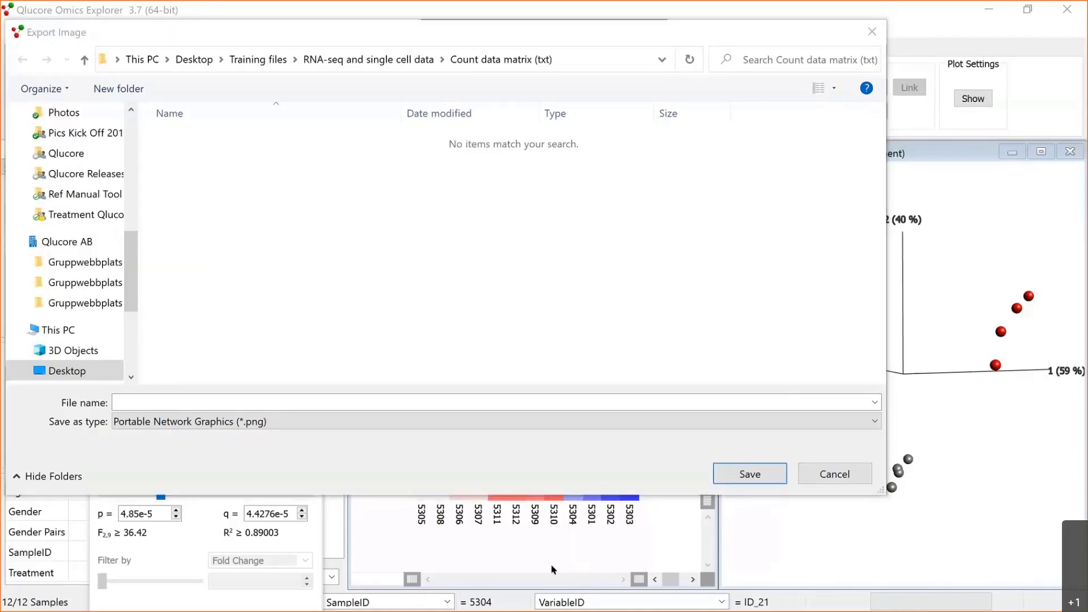
pyautogui.hotkey('alt', 'Tab')
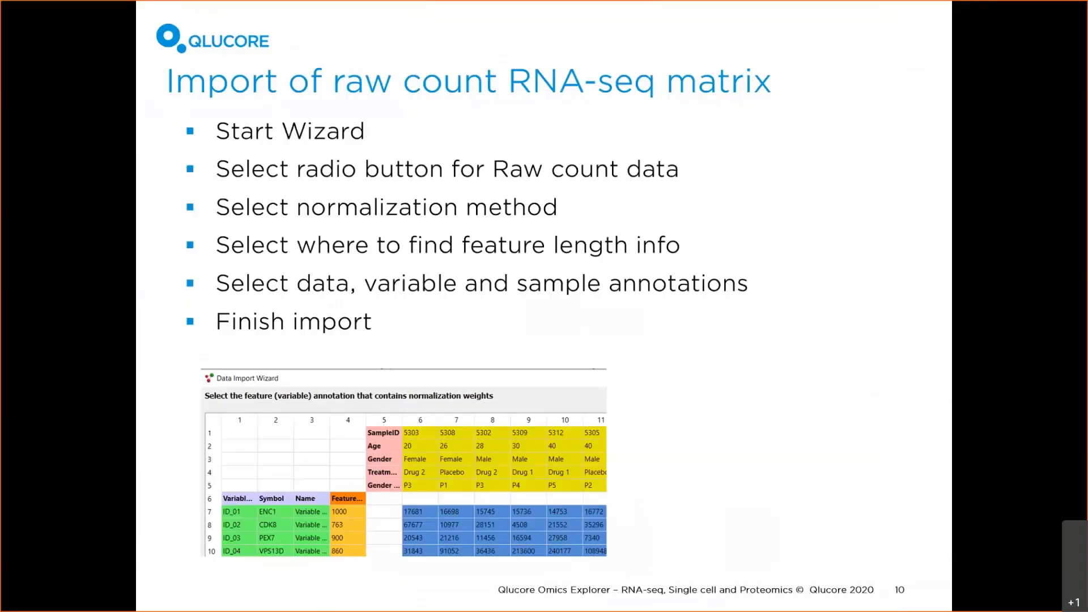
pyautogui.click(423, 340)
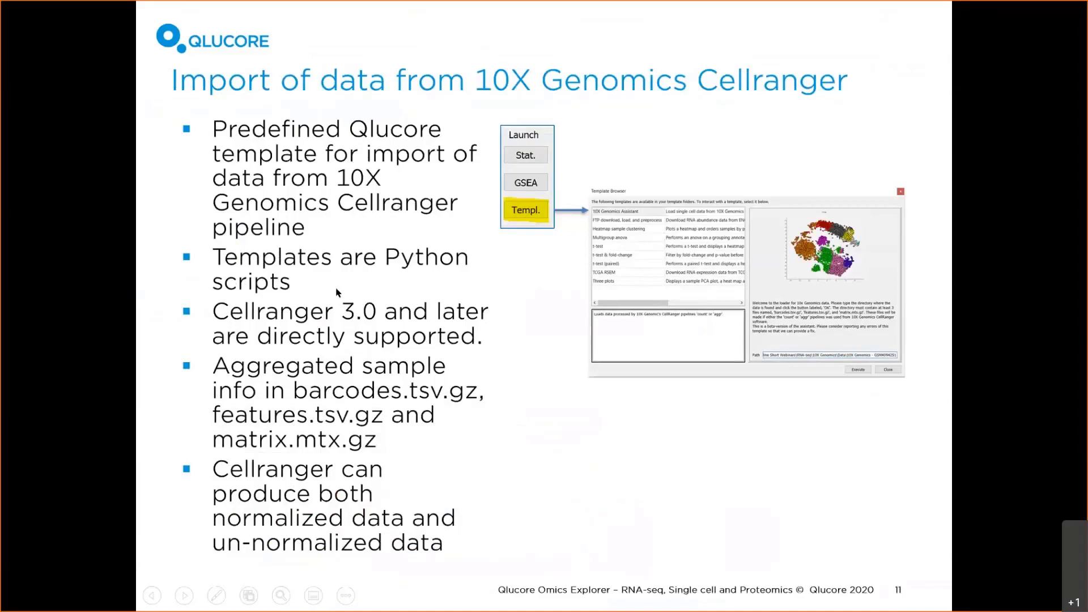
# - Return to Qlucore, cancel the heat map's image export, and close the unsaved count data set
pyautogui.hotkey('alt', 'Tab')
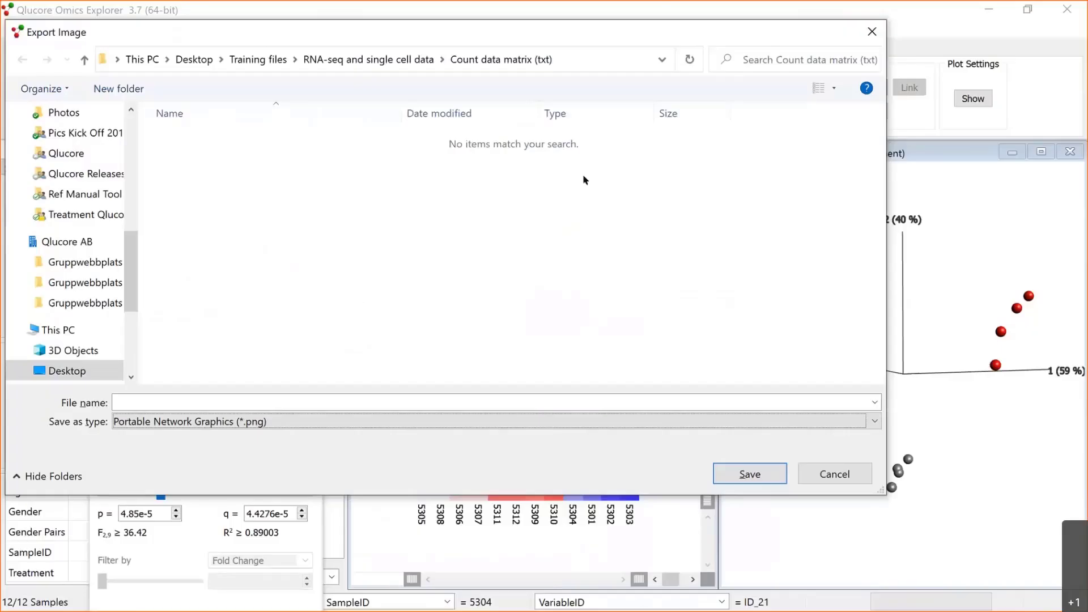
pyautogui.click(871, 32)
pyautogui.click(130, 150)
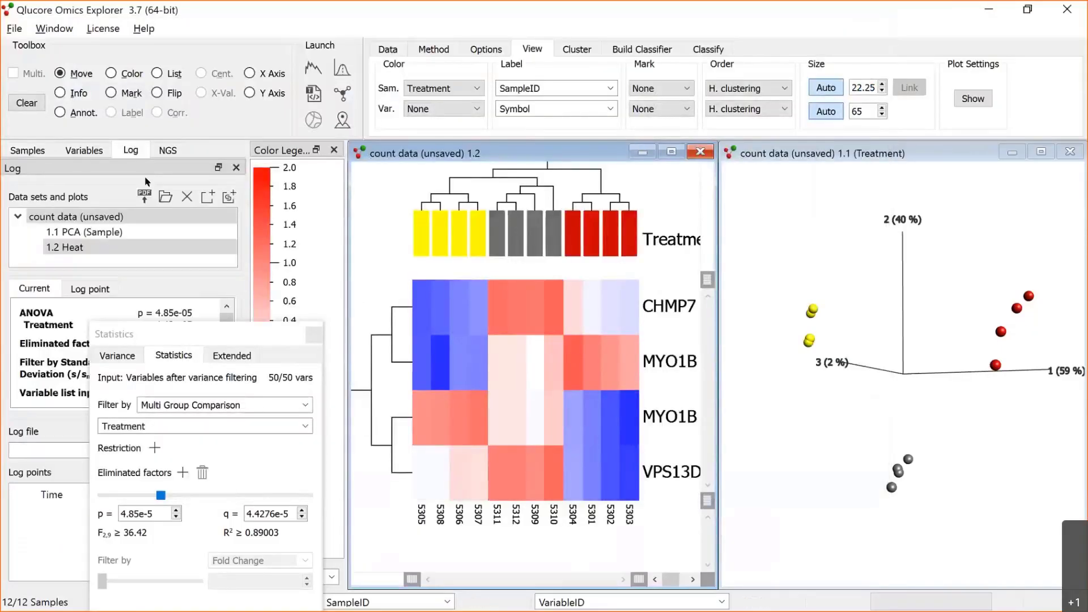
pyautogui.click(190, 199)
pyautogui.click(643, 359)
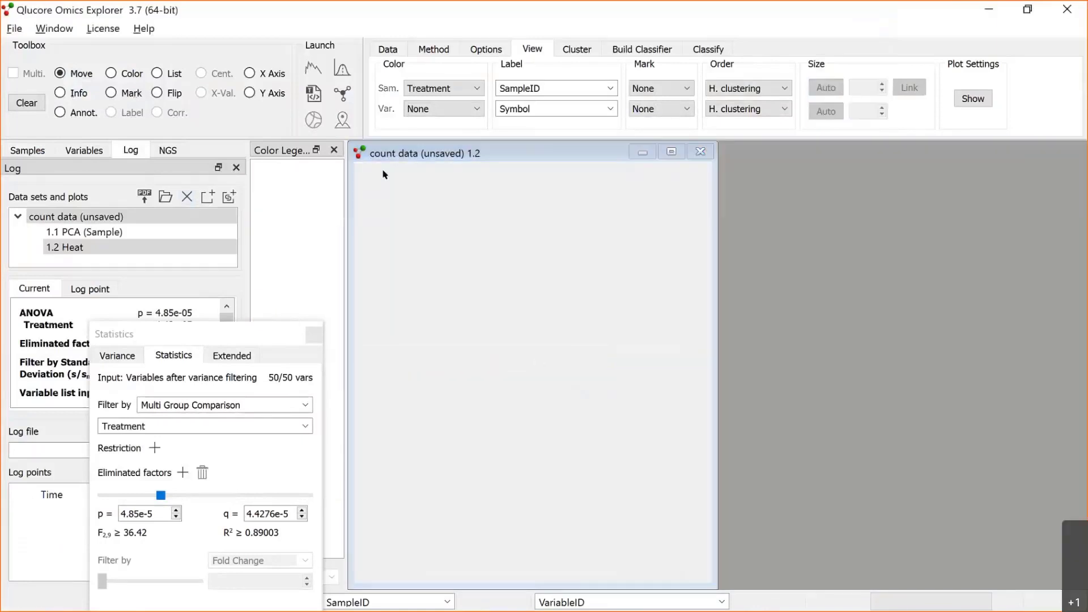
# - Select the 10X Genomics Assistant template and open the "10X Genomics - GSM4094251" folder in File Explorer
pyautogui.click(313, 95)
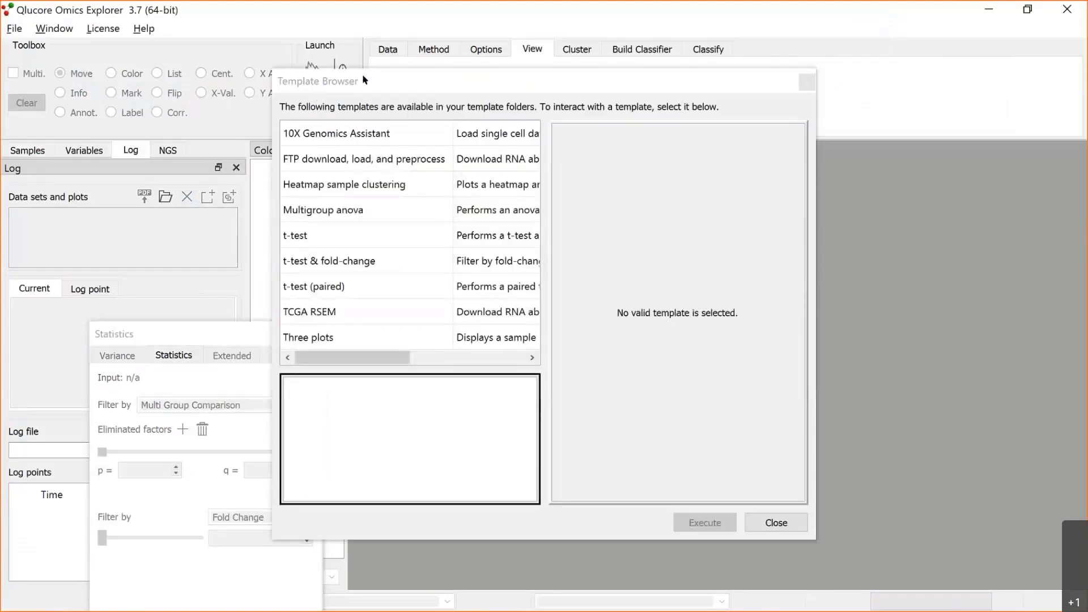
pyautogui.click(324, 135)
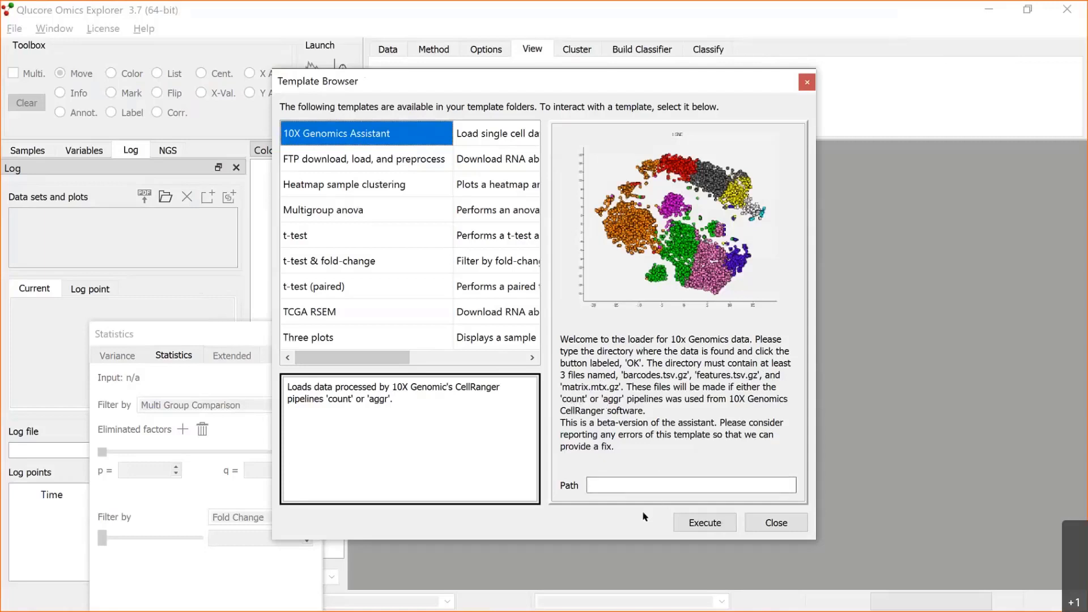
pyautogui.hotkey('alt', 'Tab')
pyautogui.hotkey('alt', 'Tab')
pyautogui.hotkey('alt', 'Tab')
pyautogui.hotkey('alt', 'Tab')
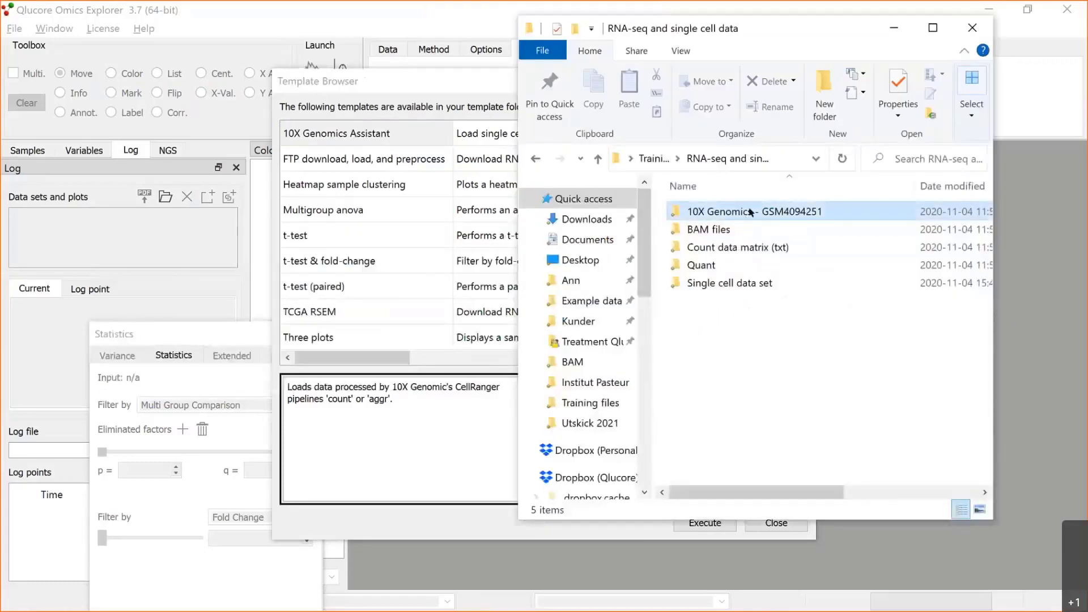
pyautogui.click(816, 214)
pyautogui.doubleClick(759, 212)
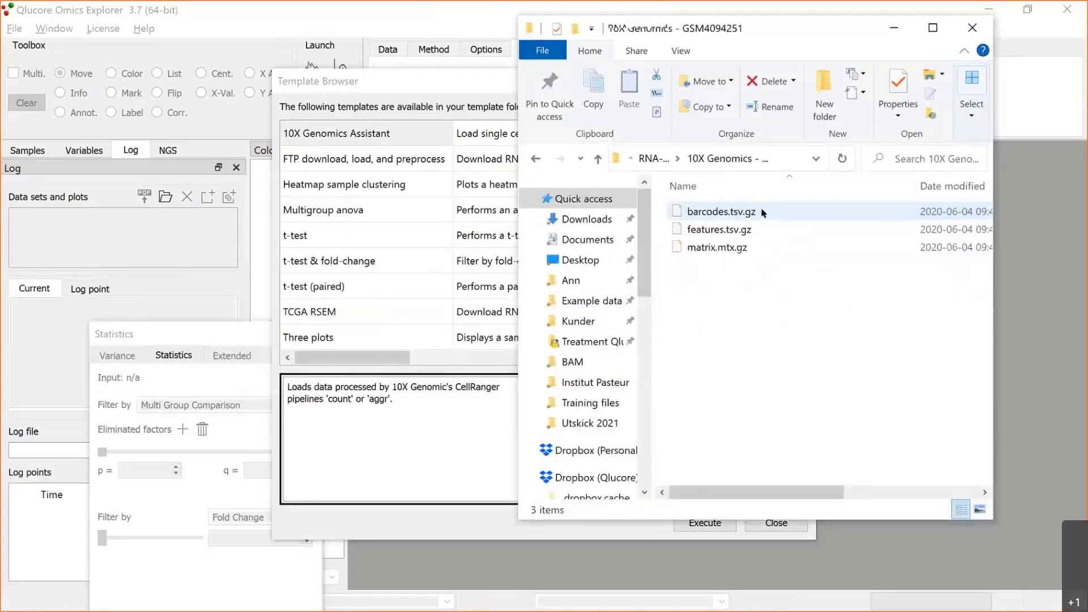
pyautogui.click(933, 29)
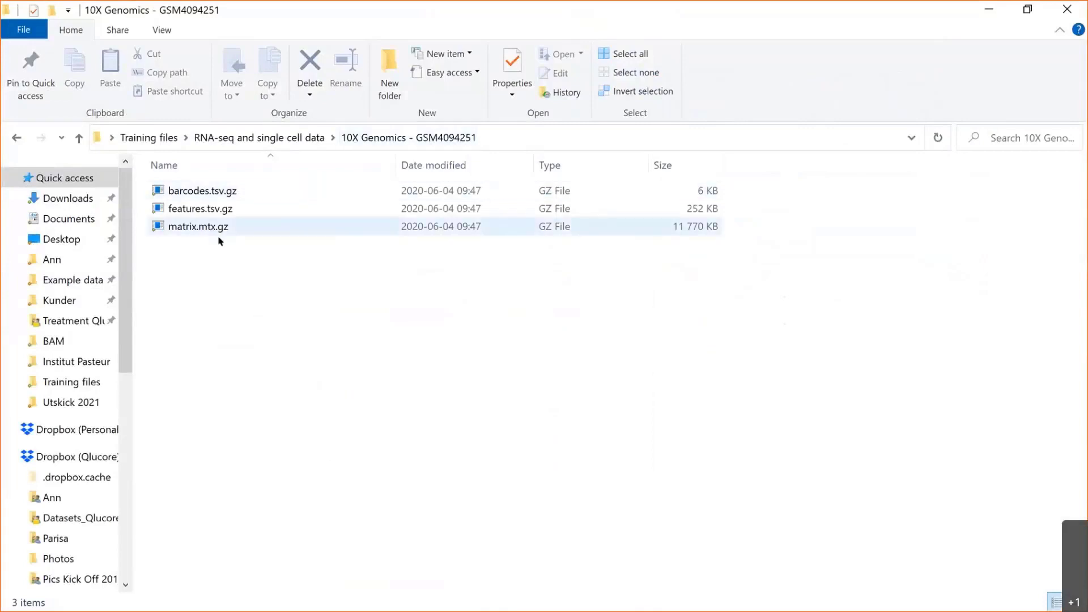
# - Copy the path of the "10X Genomics - GSM4094251" folder into the 10X Genomics Assistant in Qlucore and execute the template
pyautogui.click(214, 208)
pyautogui.click(498, 131)
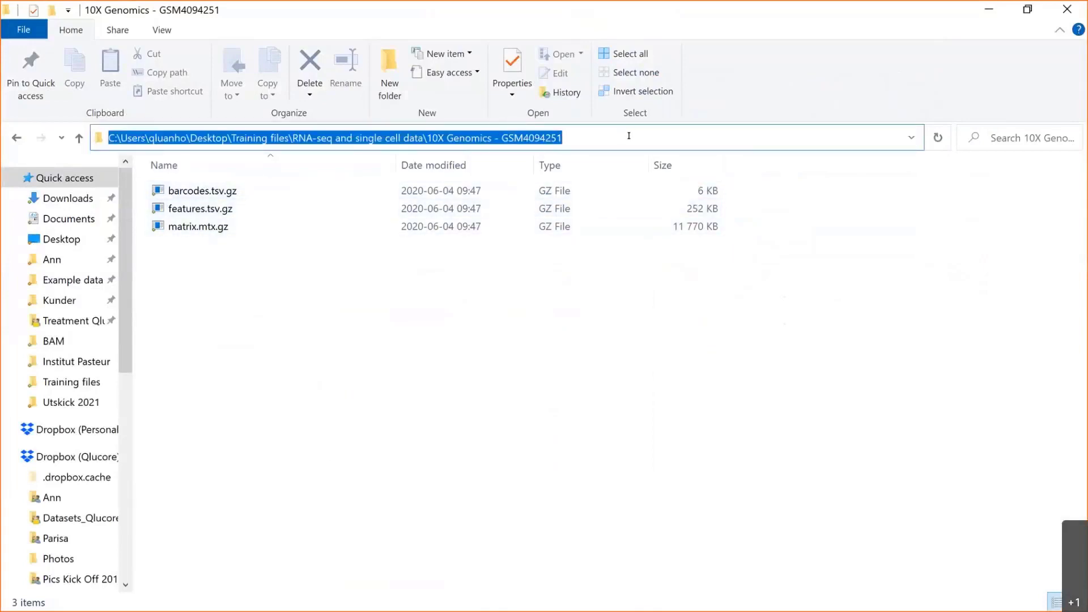
pyautogui.hotkey('alt', 'Tab')
pyautogui.click(640, 482)
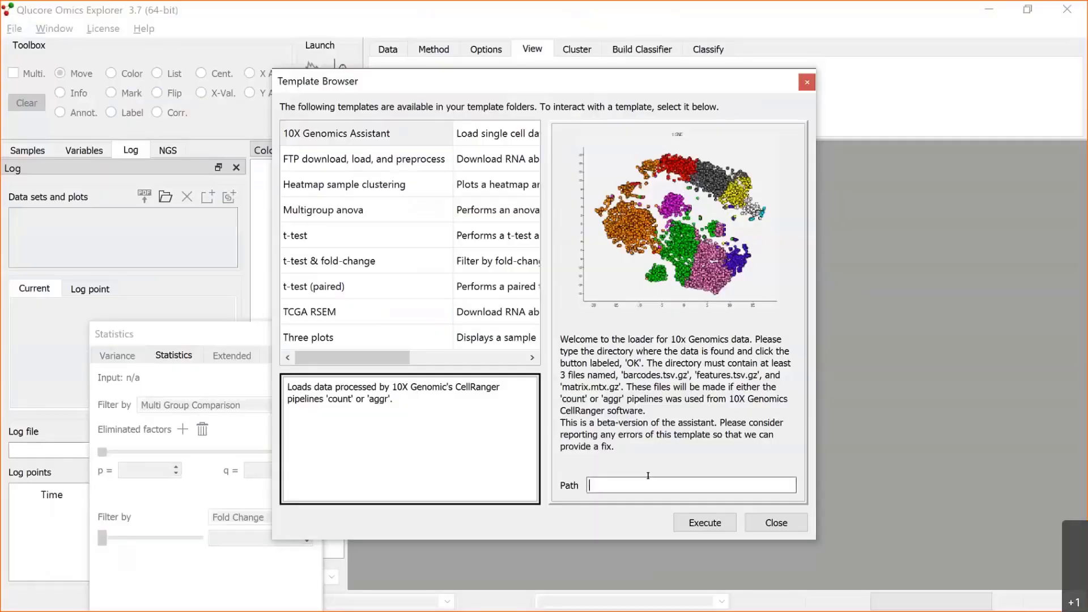
pyautogui.hotkey('ctrl', 'v')
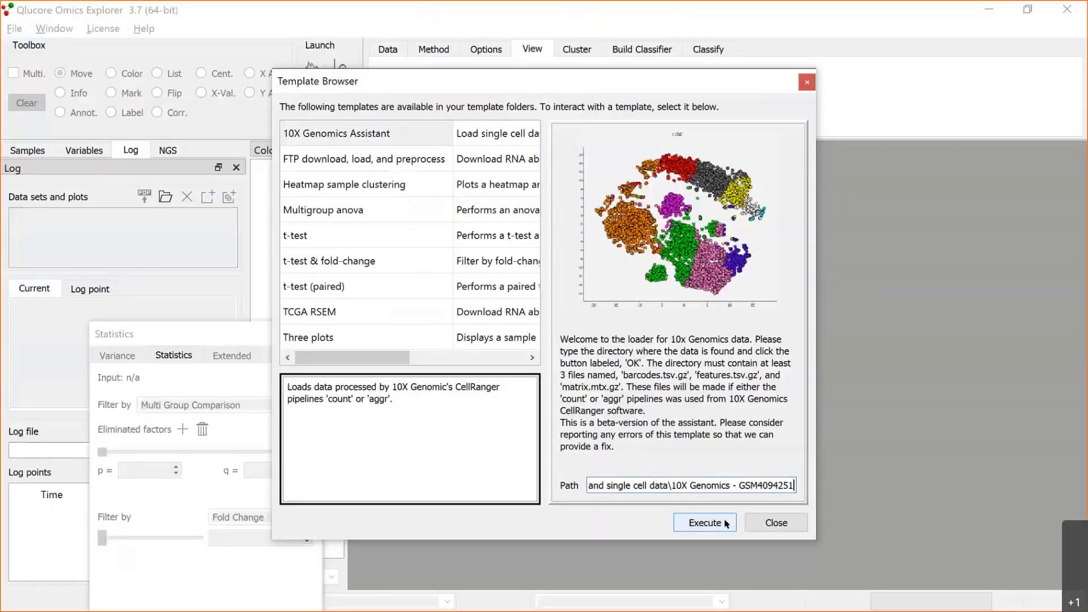
pyautogui.click(726, 524)
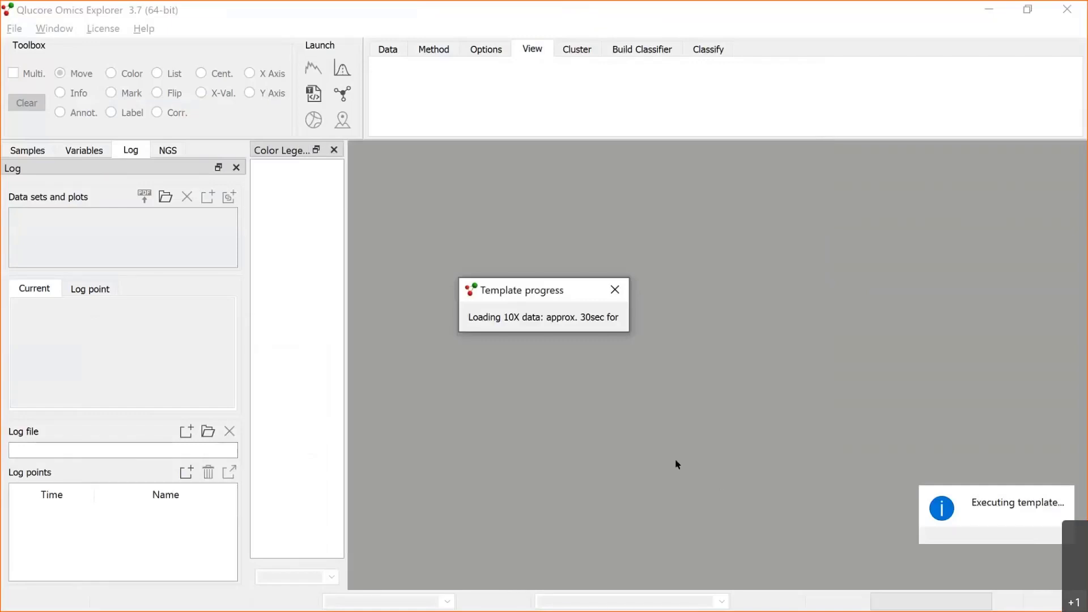
# - Dismiss the template log and close the template browser
pyautogui.click(313, 94)
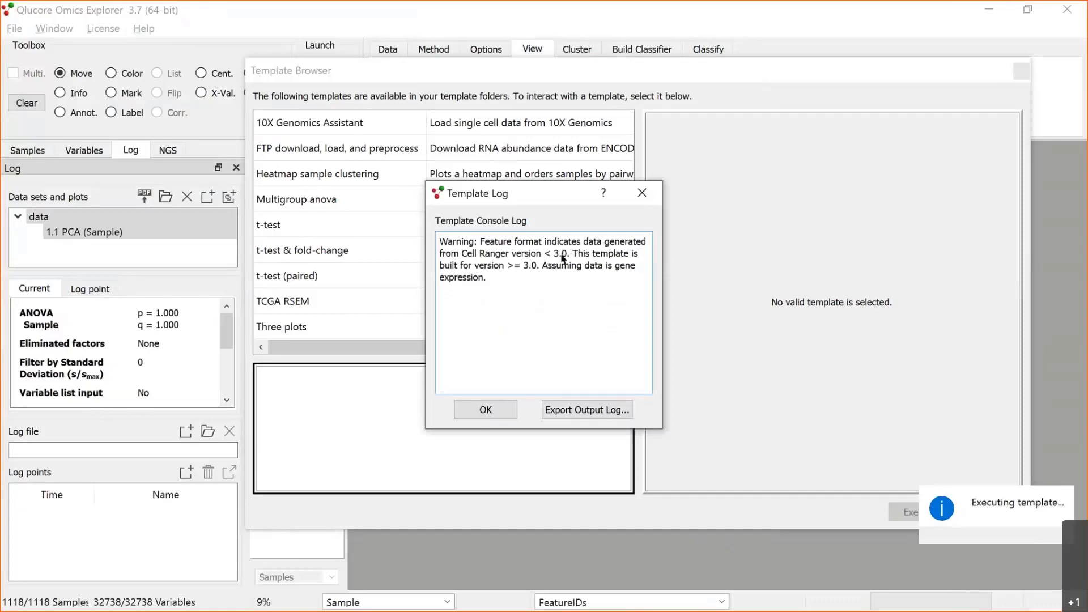
pyautogui.click(504, 411)
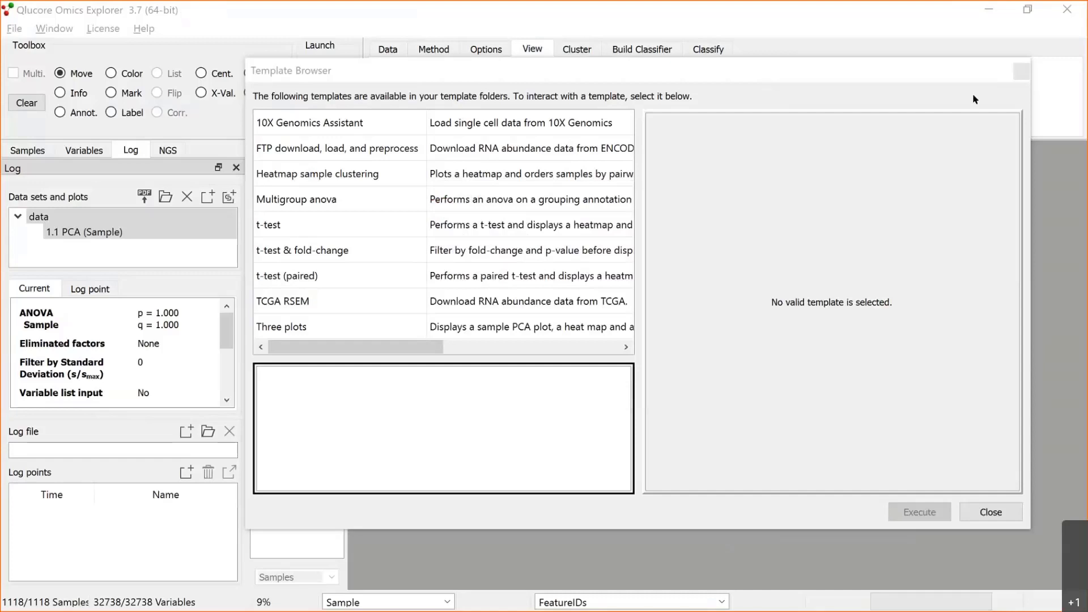
pyautogui.click(1021, 72)
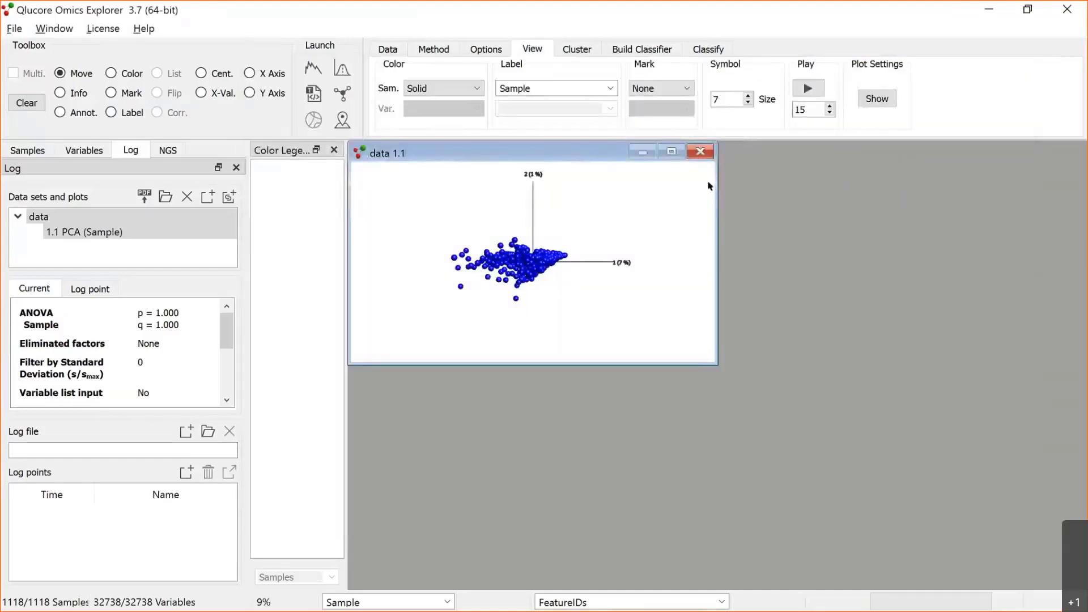
# - Maximize the imported 10X data's plot window and show the data as a table
pyautogui.click(672, 151)
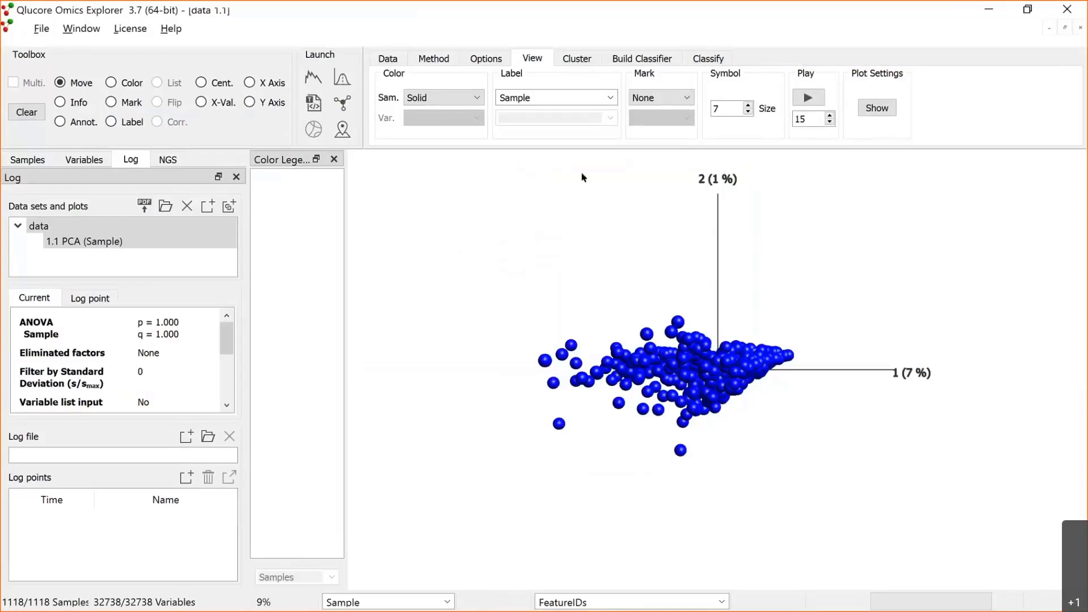
pyautogui.click(435, 57)
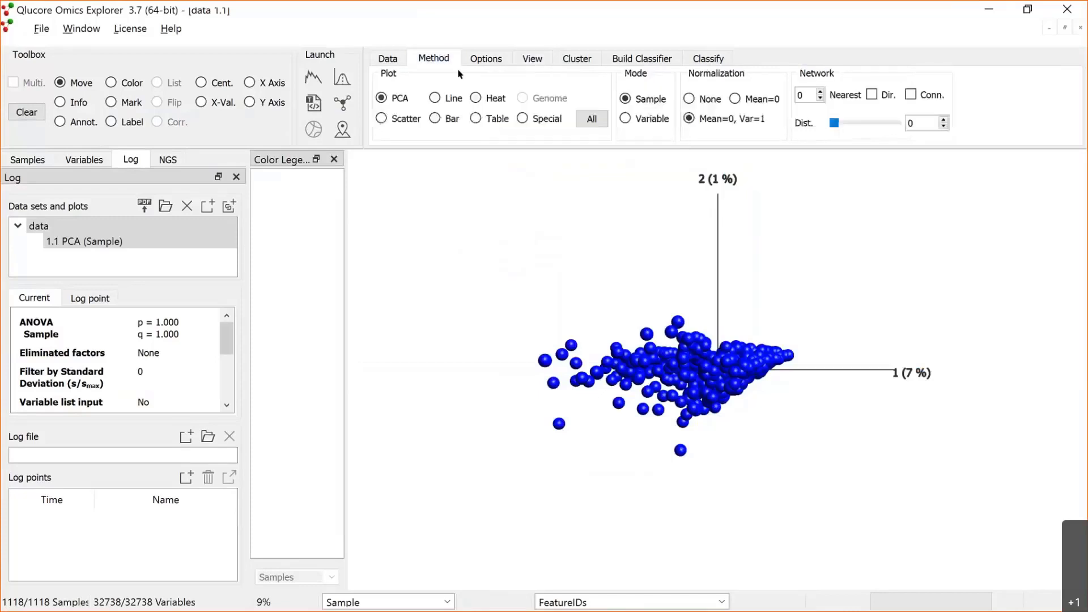
pyautogui.click(476, 119)
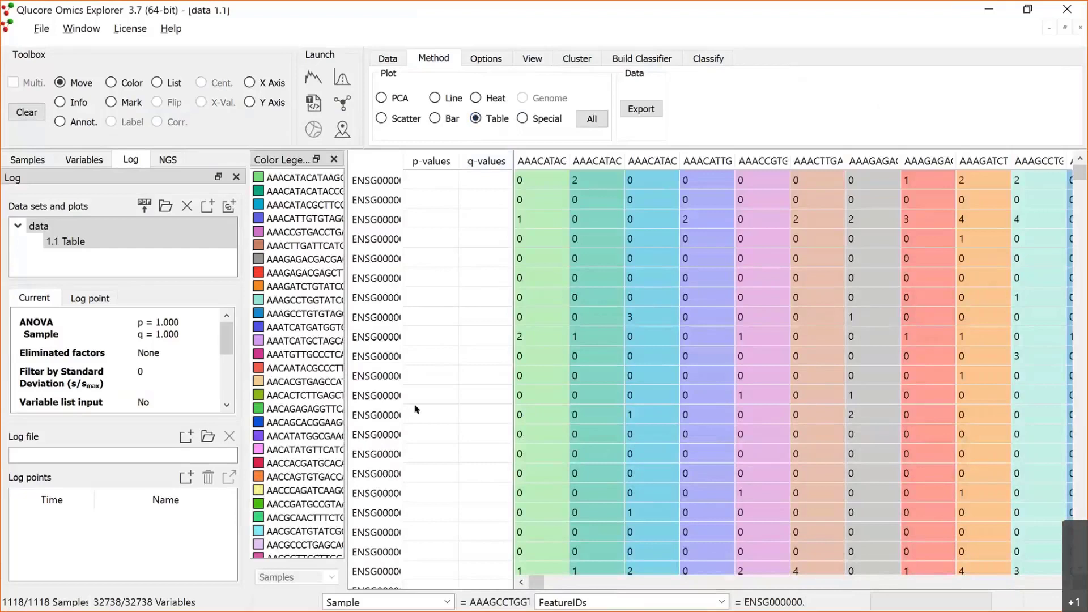
# - Turn on prefiltering to remove variables less than 0.1 in at least 70% of the samples, and check the table
pyautogui.click(386, 62)
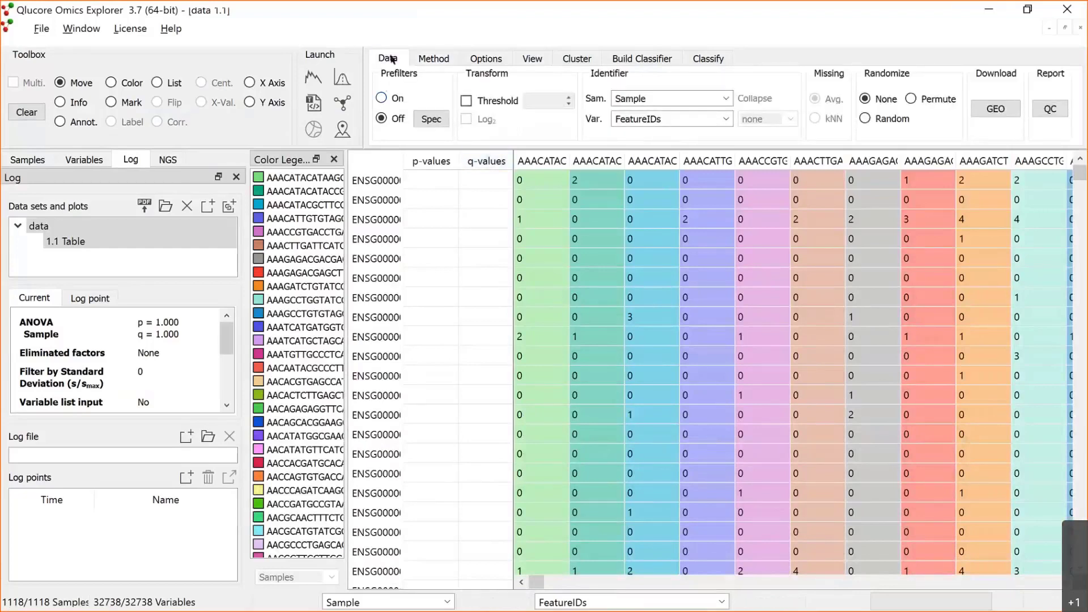
pyautogui.click(384, 101)
pyautogui.click(431, 117)
pyautogui.click(344, 200)
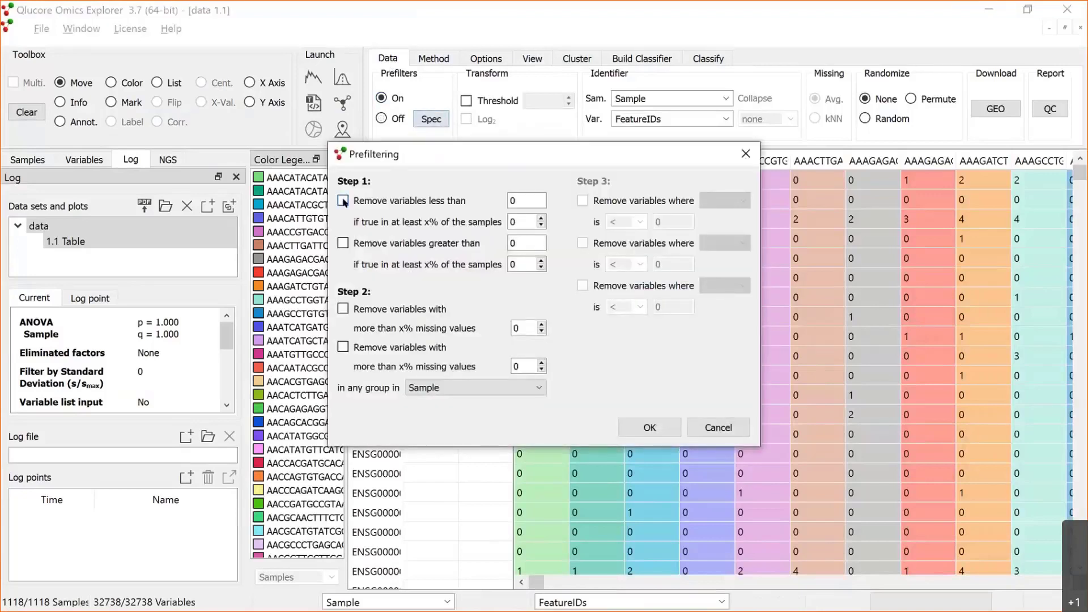
pyautogui.click(513, 199)
pyautogui.write(',1')
pyautogui.click(510, 221)
pyautogui.write('7')
pyautogui.click(650, 429)
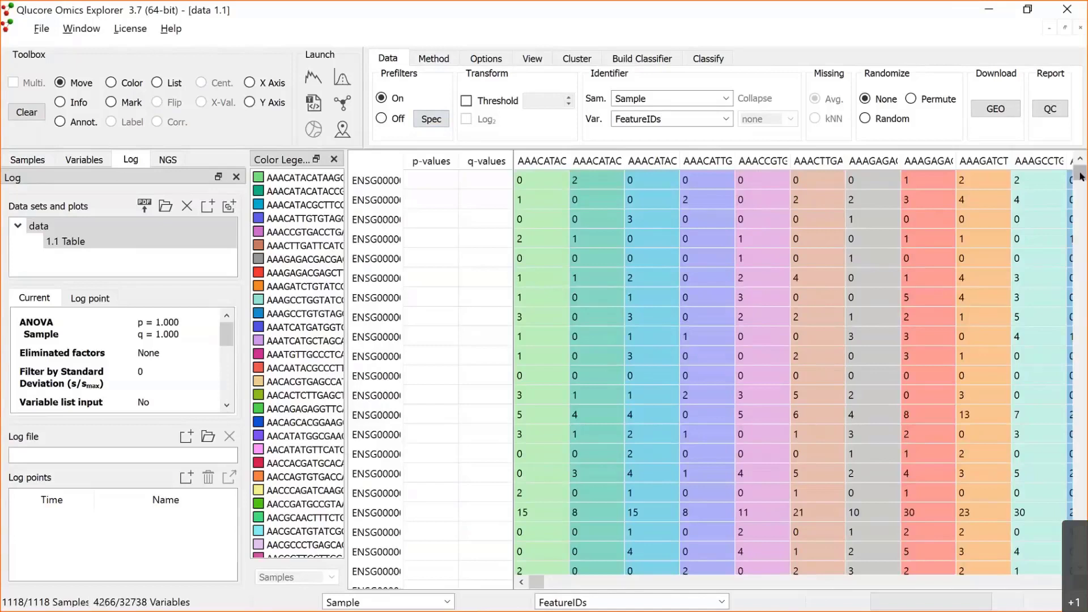
pyautogui.moveTo(1080, 173)
pyautogui.mouseDown()
pyautogui.moveTo(1076, 374)
pyautogui.moveTo(1077, 165)
pyautogui.mouseUp()
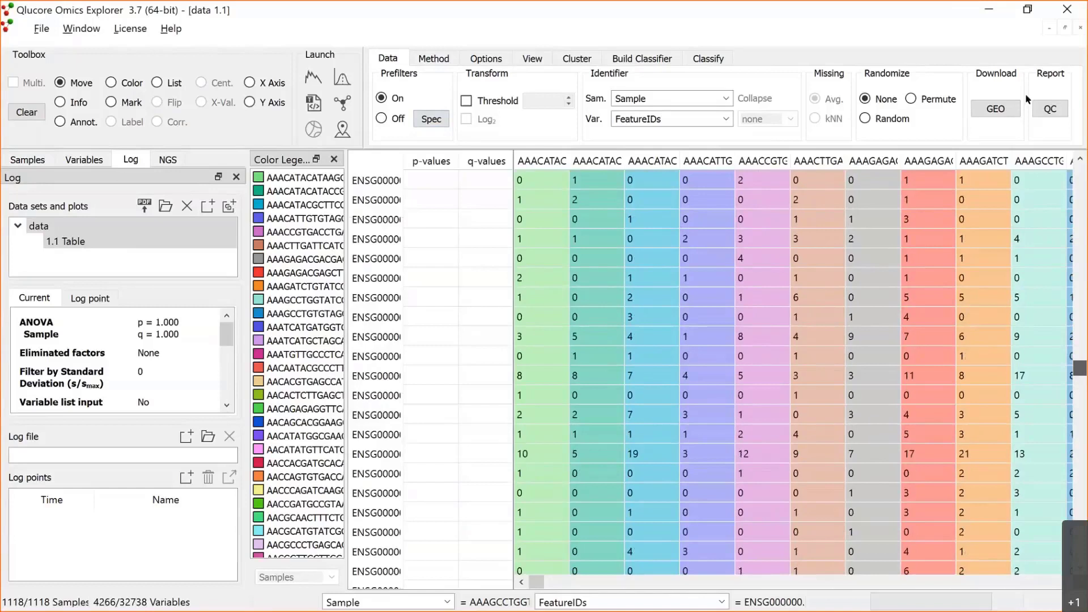
# - Apply a data threshold of 0.1 and a Log2 transform to the count values
pyautogui.click(466, 101)
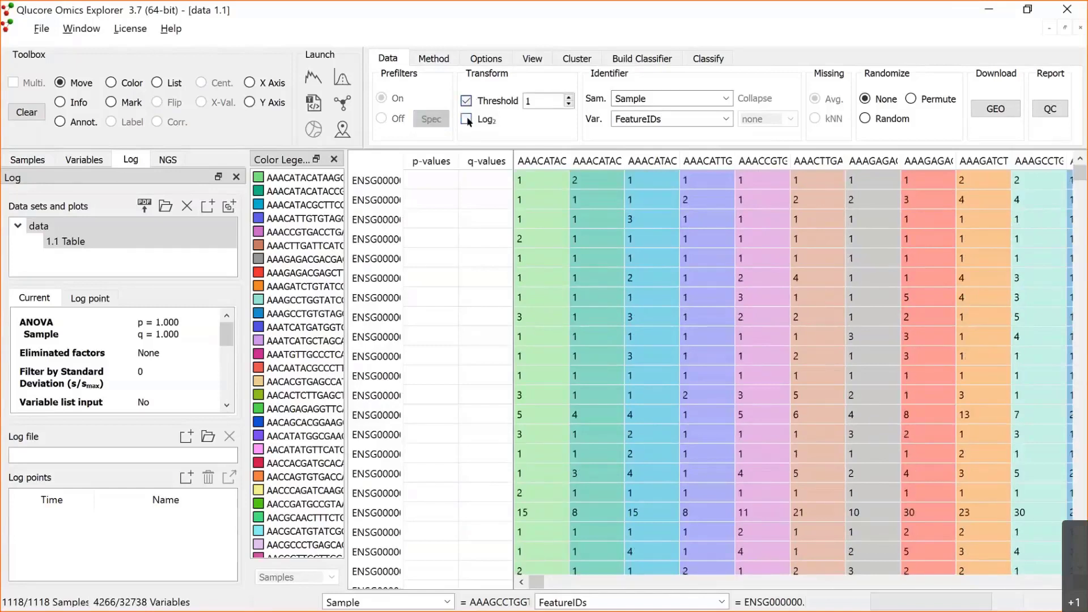
pyautogui.press('Tab')
pyautogui.write('0')
pyautogui.write(',1')
pyautogui.click(466, 120)
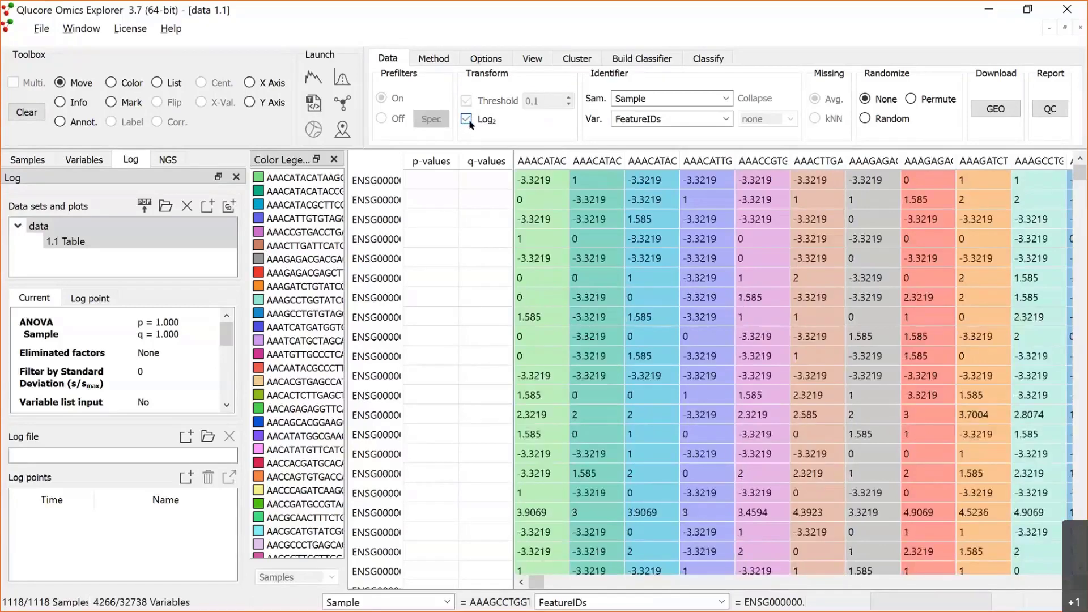
# - Switch back to the PCA plot and filter the variables by standard deviation at 0.72
pyautogui.click(434, 57)
pyautogui.click(382, 98)
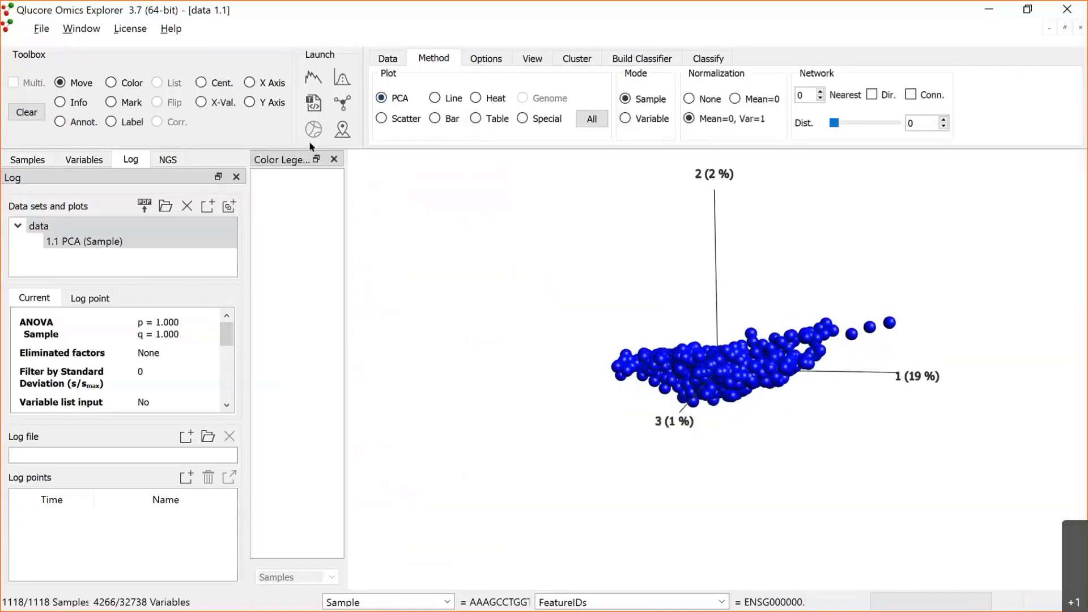
pyautogui.click(342, 76)
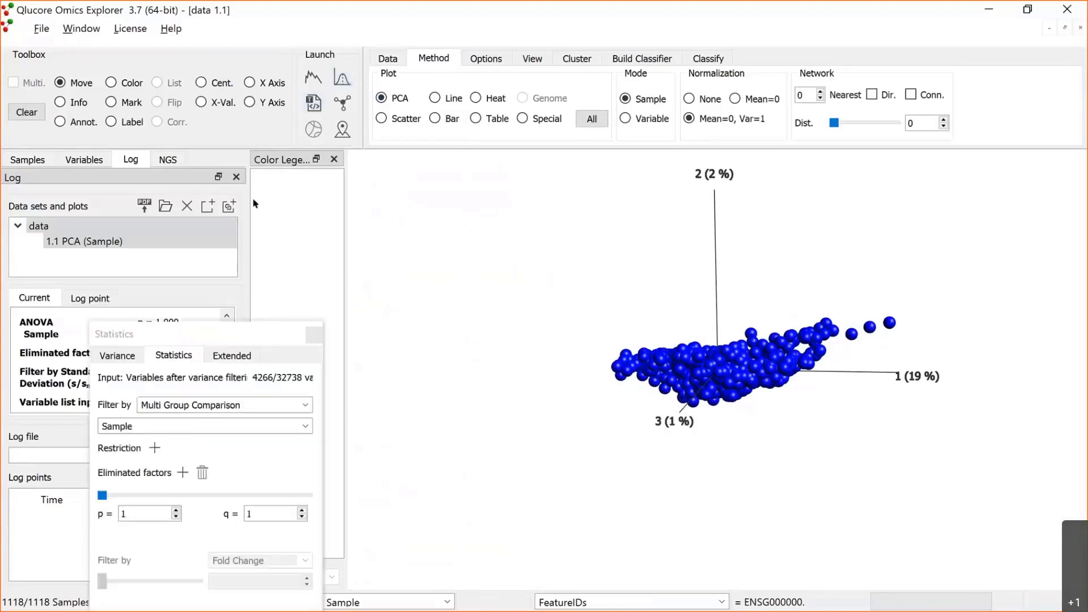
pyautogui.moveTo(180, 316); pyautogui.dragTo(269, 308)
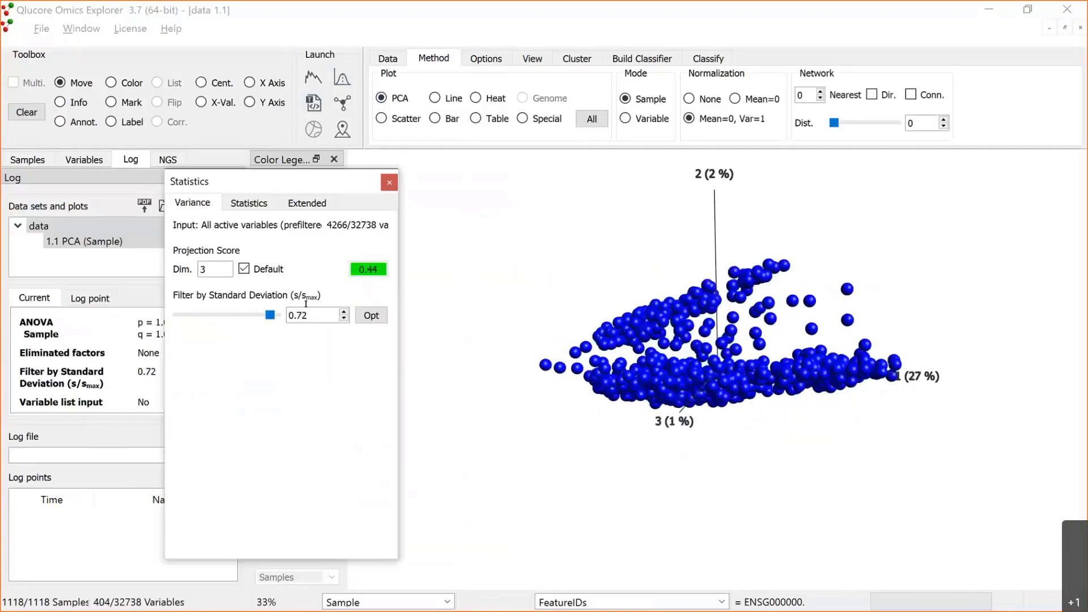
pyautogui.moveTo(816, 334); pyautogui.dragTo(648, 392)
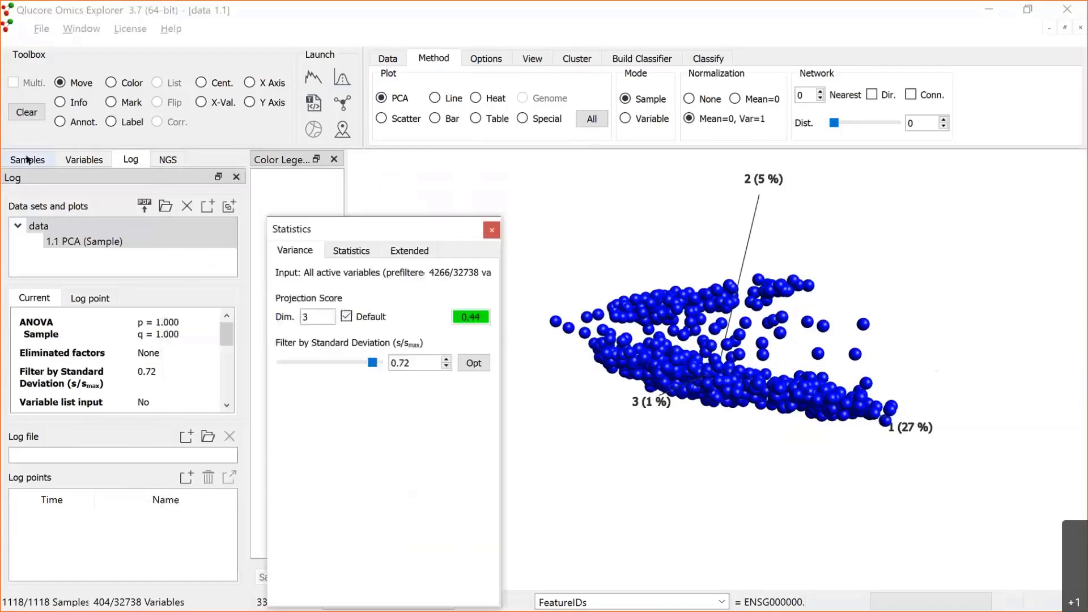
# - Examine the annotations available for the samples and the file commands for importing data
pyautogui.click(30, 159)
pyautogui.click(233, 222)
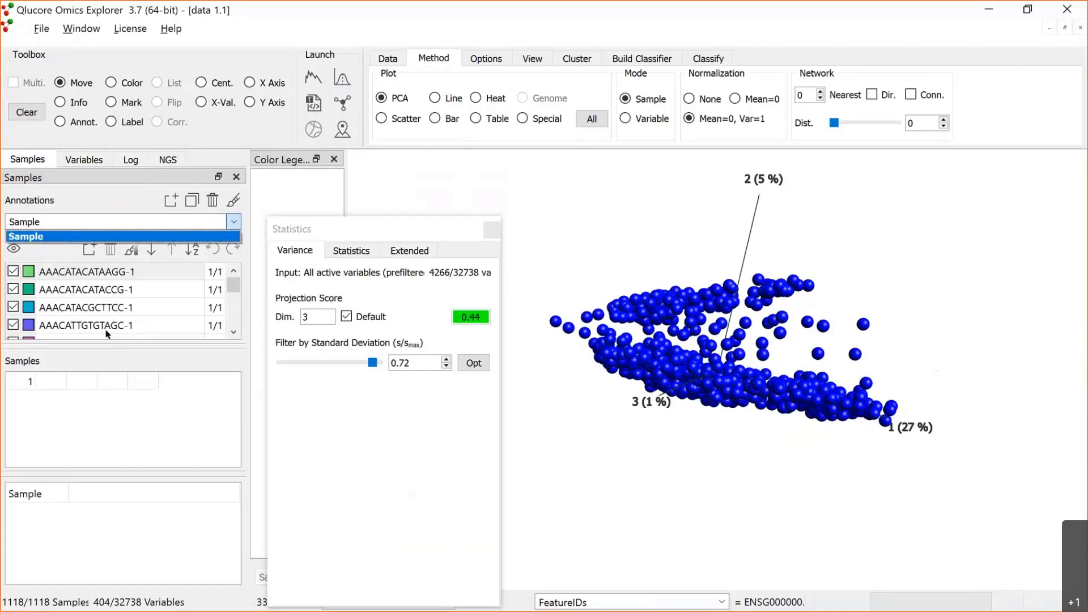
pyautogui.click(42, 30)
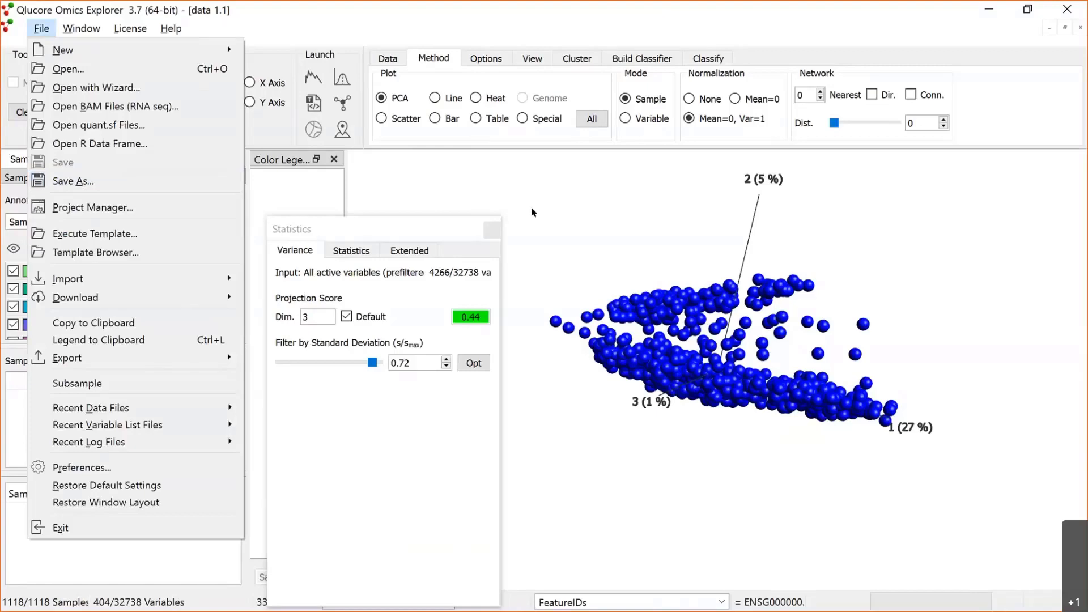
pyautogui.hotkey('alt', 'Tab')
pyautogui.hotkey('alt', 'Tab')
pyautogui.hotkey('alt', 'Tab')
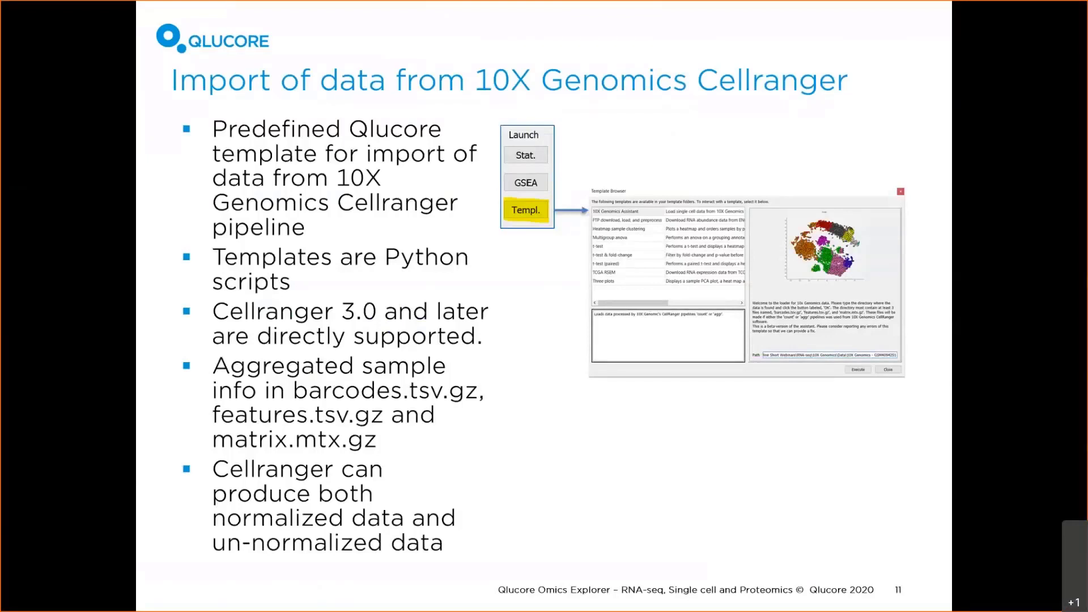
pyautogui.press('Right')
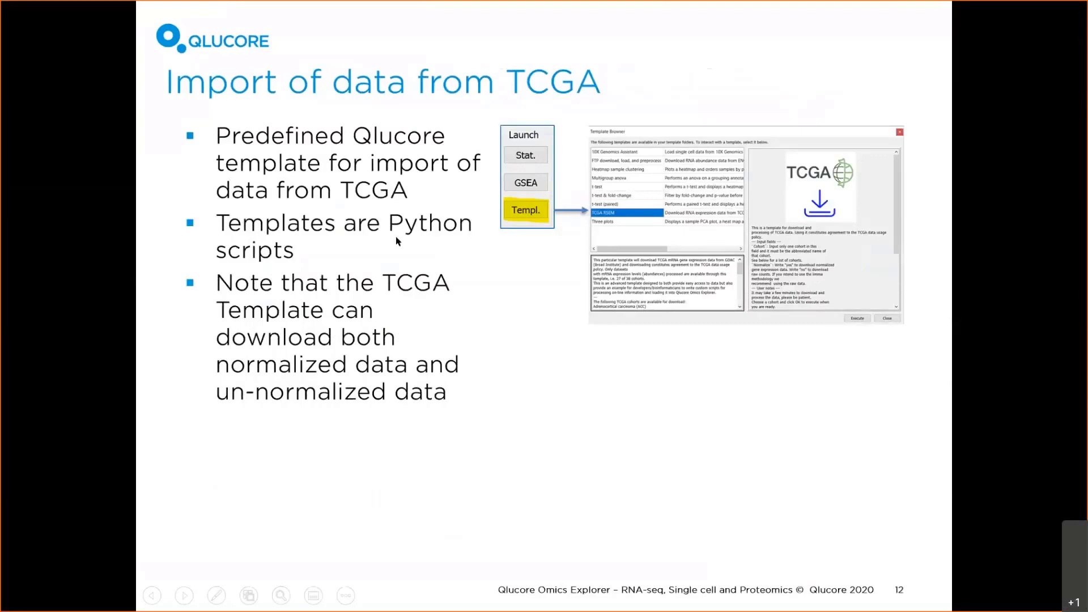
pyautogui.hotkey('alt', 'Tab')
pyautogui.hotkey('alt', 'Tab')
pyautogui.hotkey('alt', 'Tab')
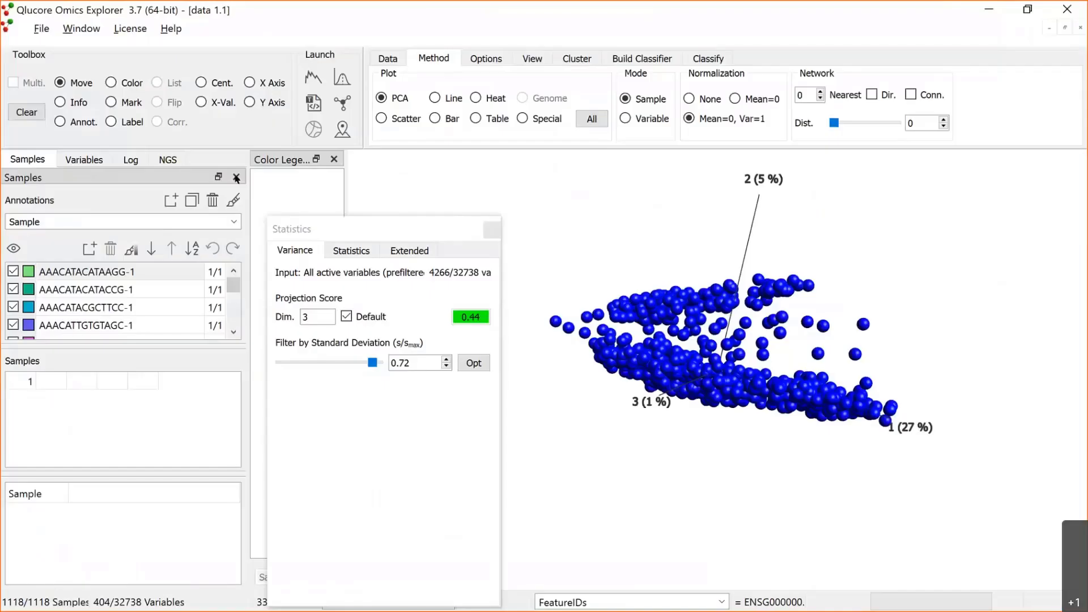
# - Close the 10X data set and open the template browser
pyautogui.click(132, 160)
pyautogui.click(182, 205)
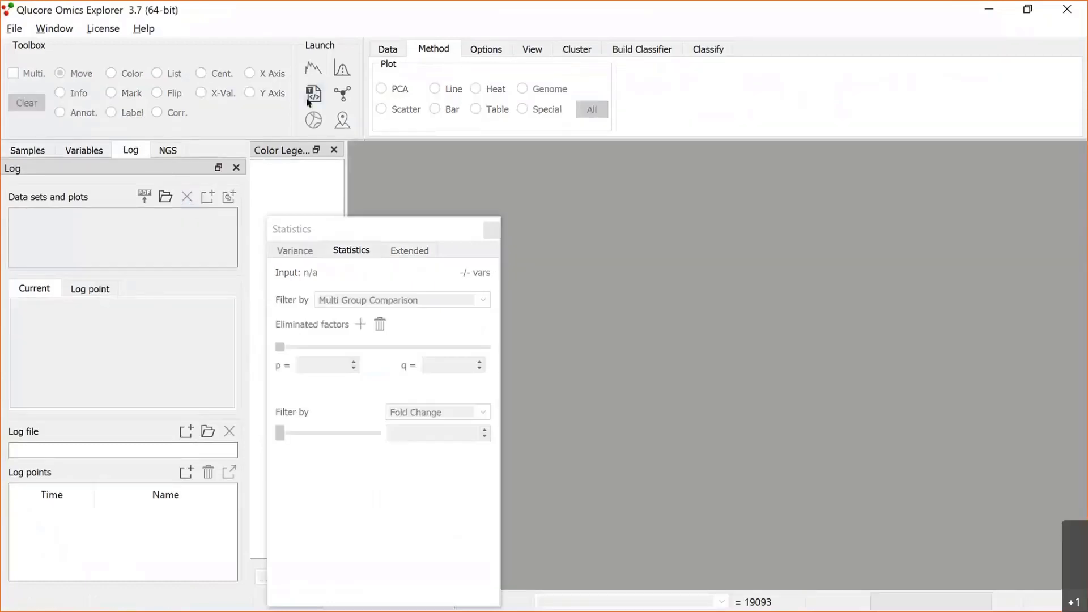
pyautogui.click(312, 96)
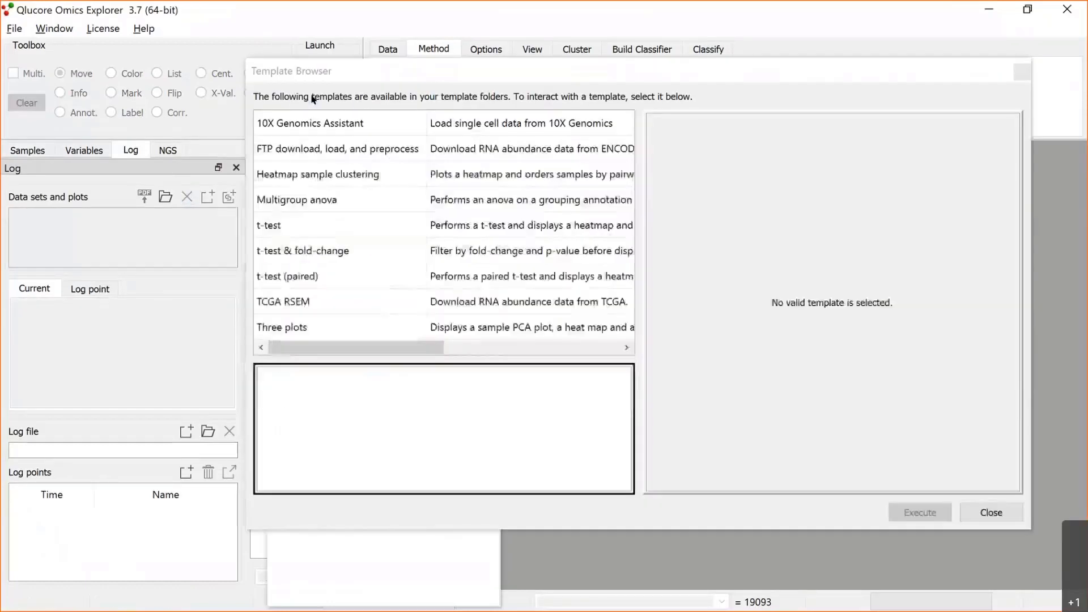
# - Run the TCGA RSEM template to download the ESCA cohort, with Normalize set to Yes
pyautogui.click(286, 304)
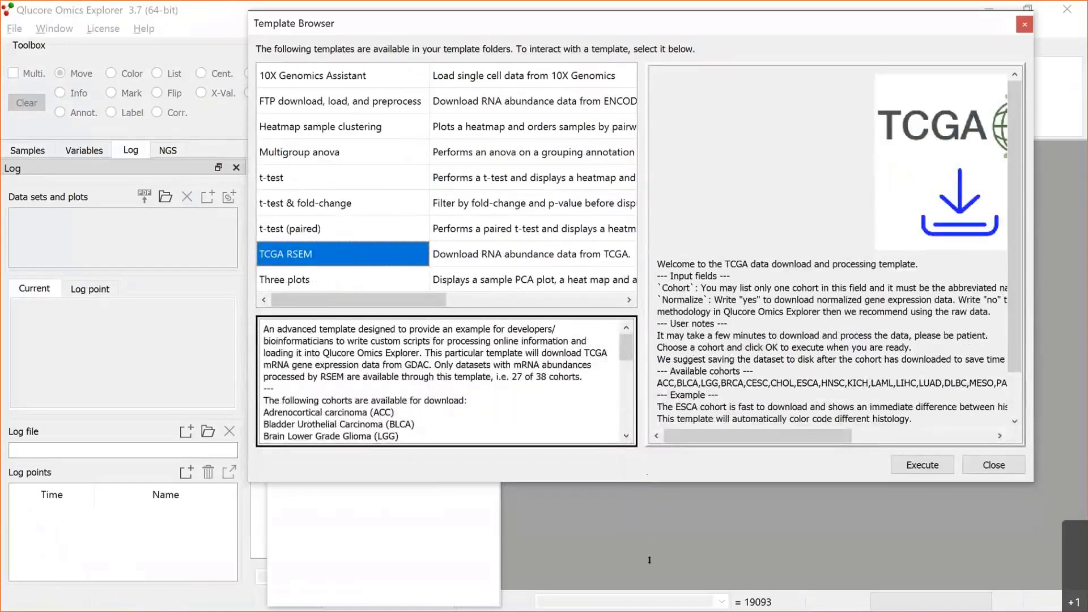
pyautogui.moveTo(647, 482); pyautogui.dragTo(649, 559)
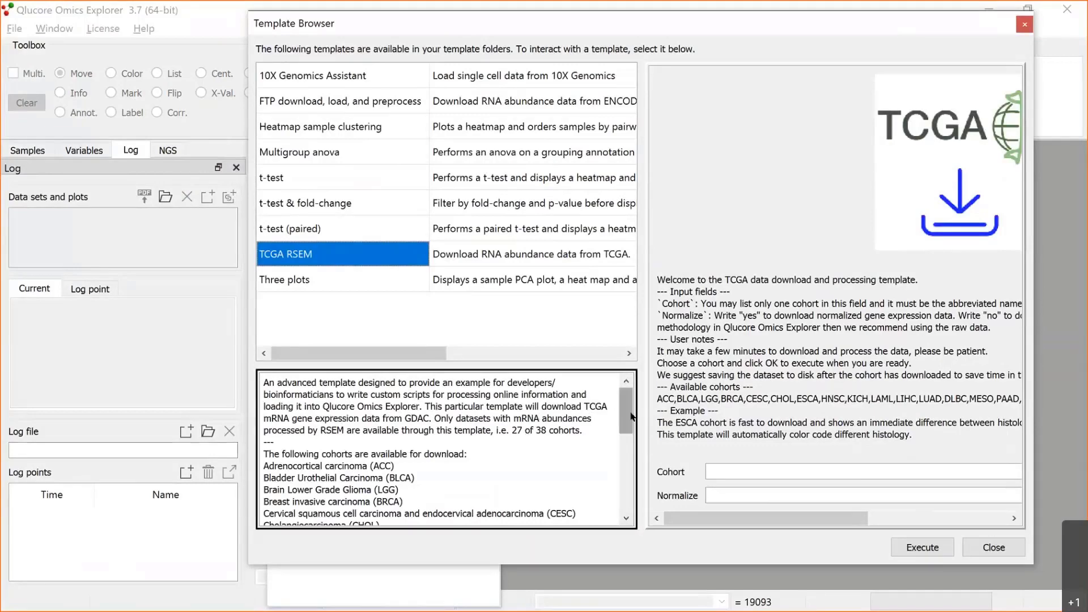
pyautogui.moveTo(627, 421); pyautogui.dragTo(619, 452)
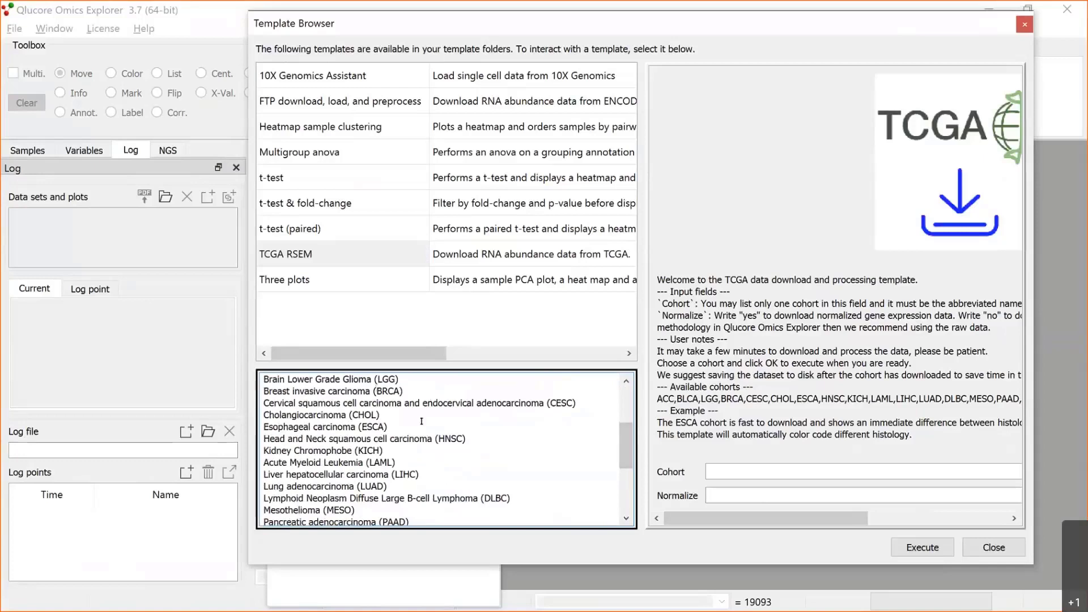
pyautogui.click(711, 470)
pyautogui.write('ESCA')
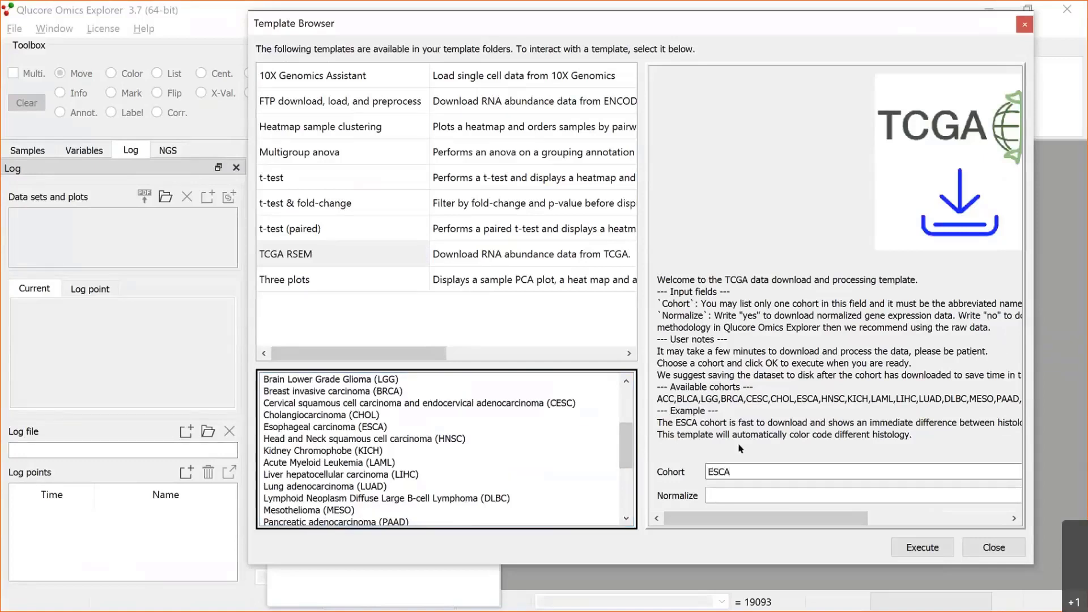
pyautogui.click(784, 489)
pyautogui.write('Yes')
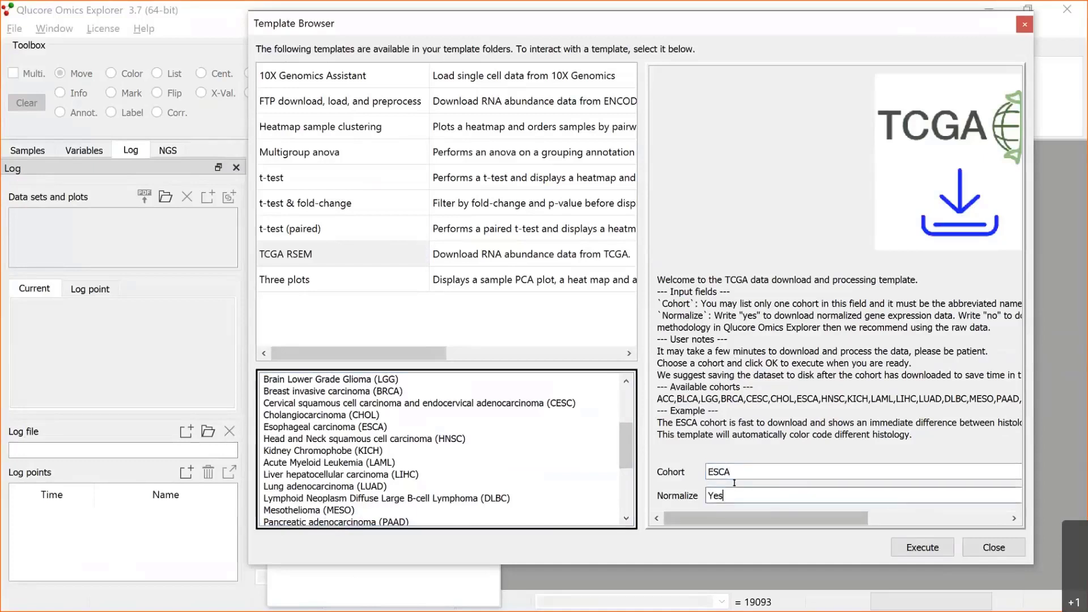
pyautogui.click(923, 547)
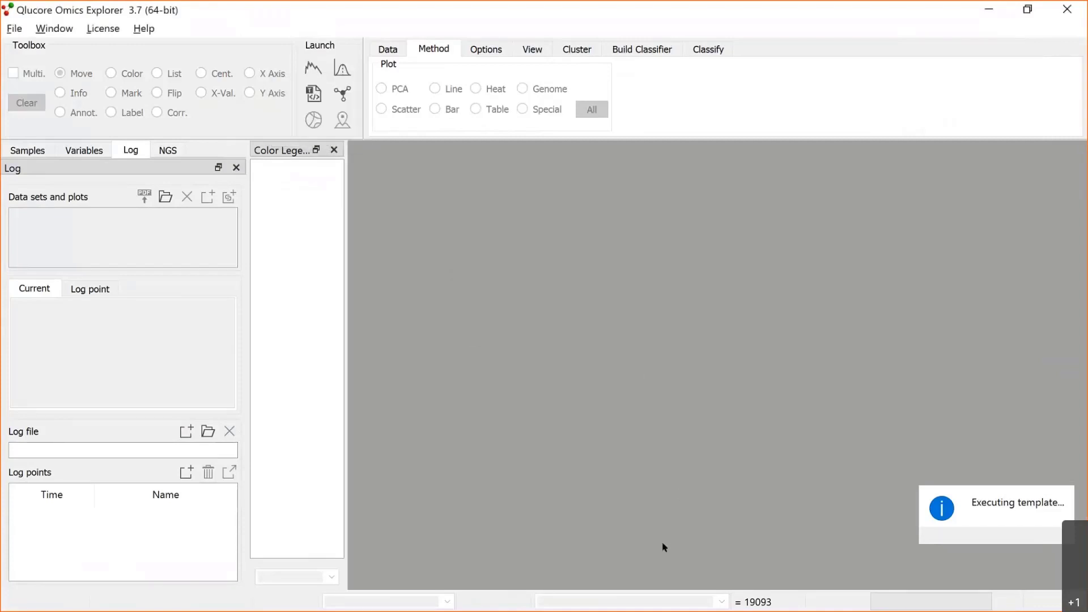
# - Rotate the PCA plot of the downloaded samples slightly and display their histological_type annotation
pyautogui.click(672, 152)
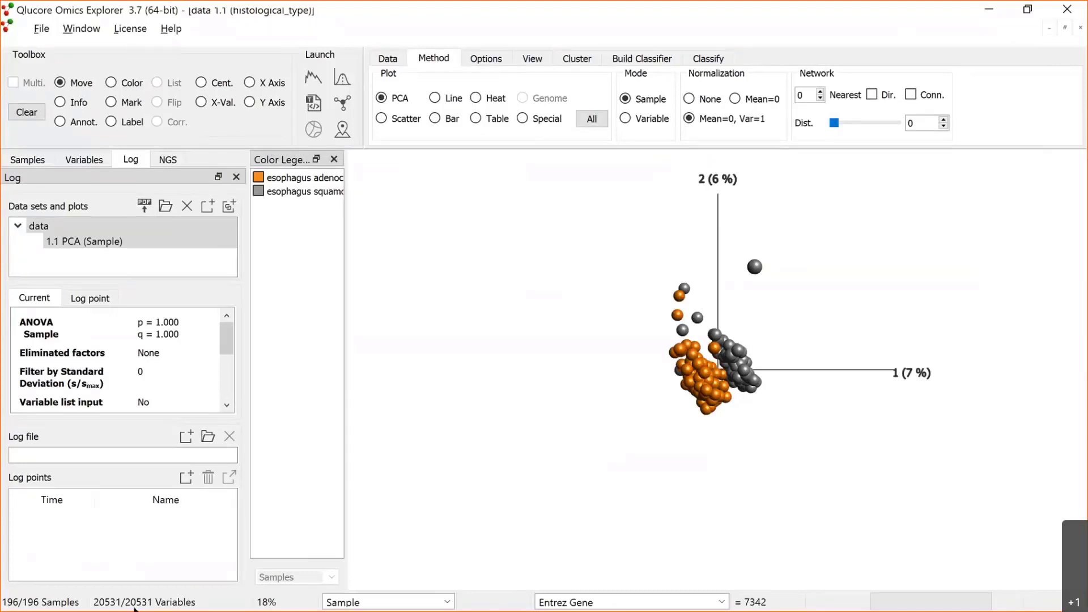
pyautogui.moveTo(682, 437); pyautogui.dragTo(727, 425)
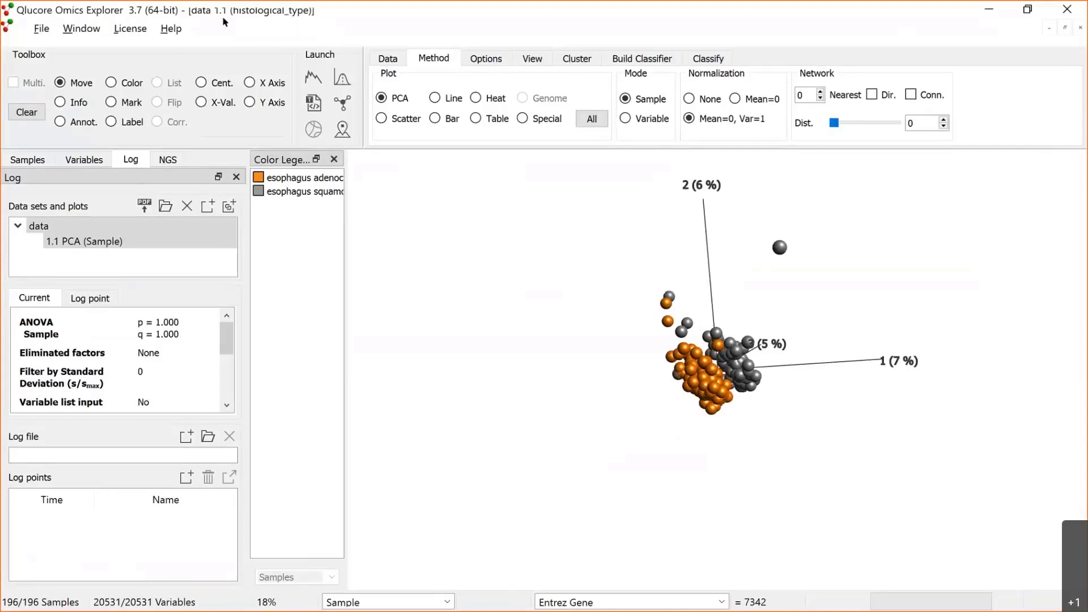
pyautogui.click(27, 161)
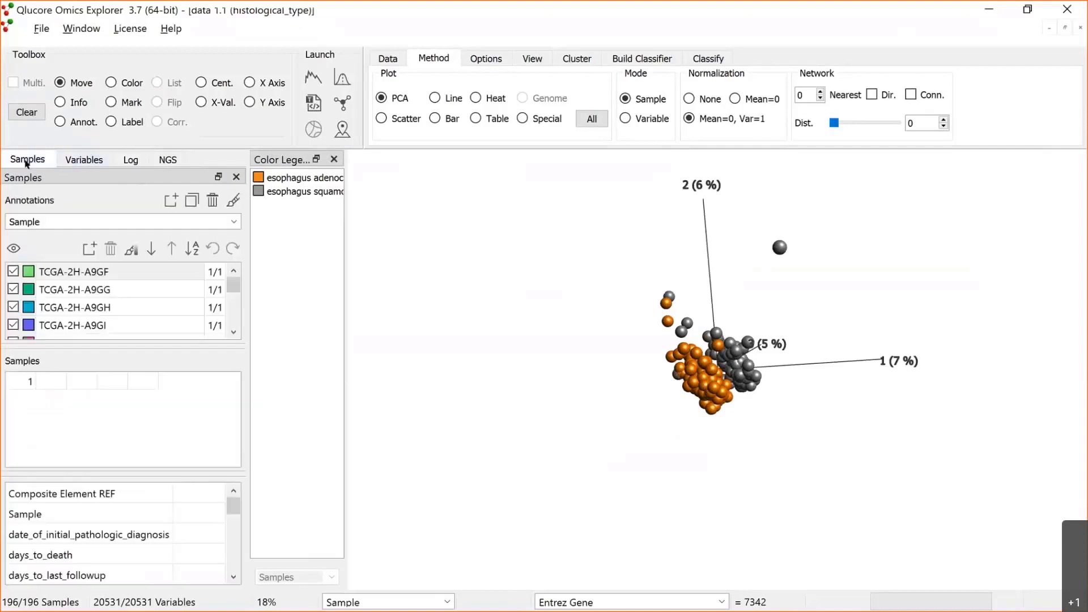
pyautogui.click(233, 221)
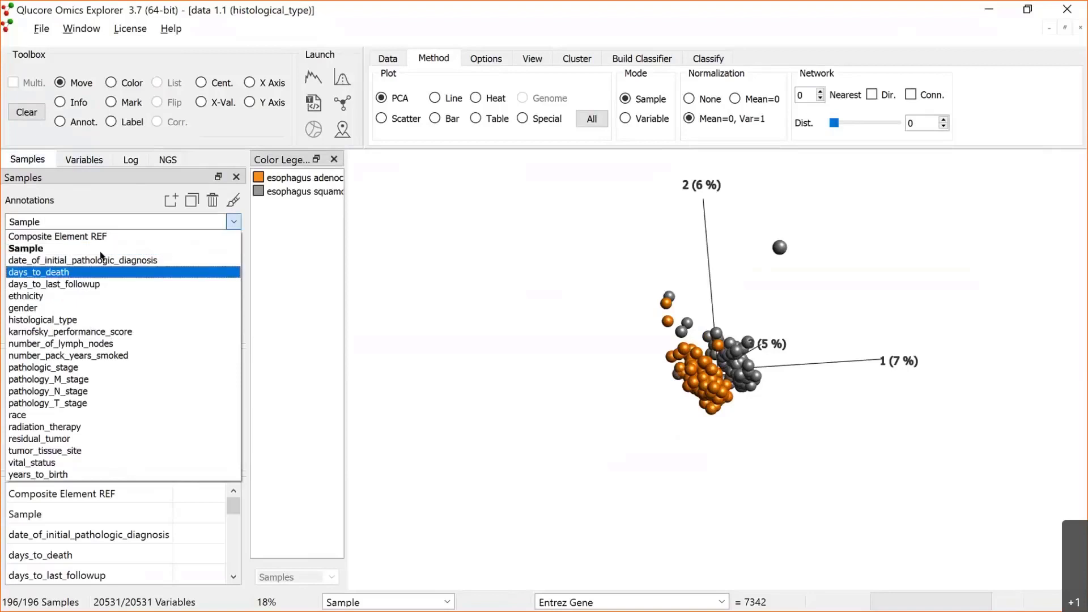
pyautogui.click(70, 319)
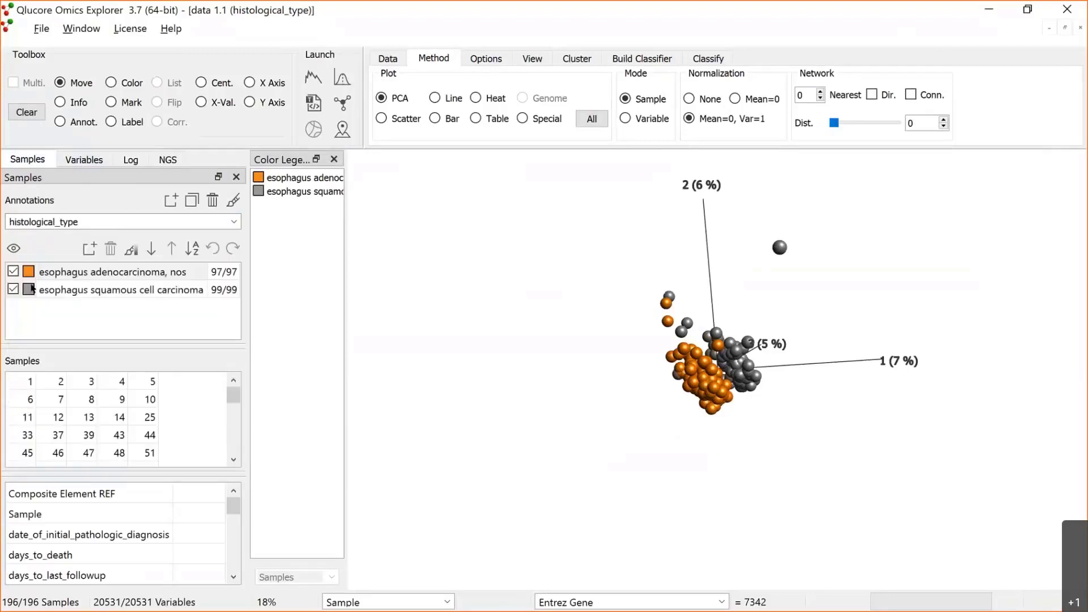
# - Color the esophagus squamous cell carcinoma group yellow (#ffff00)
pyautogui.click(30, 289)
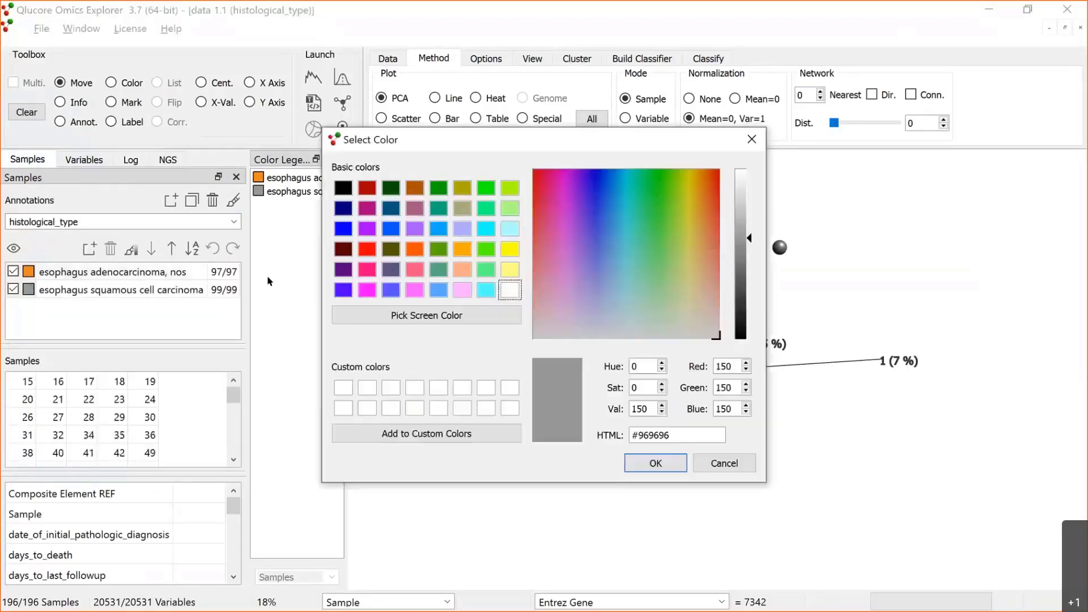
pyautogui.click(510, 250)
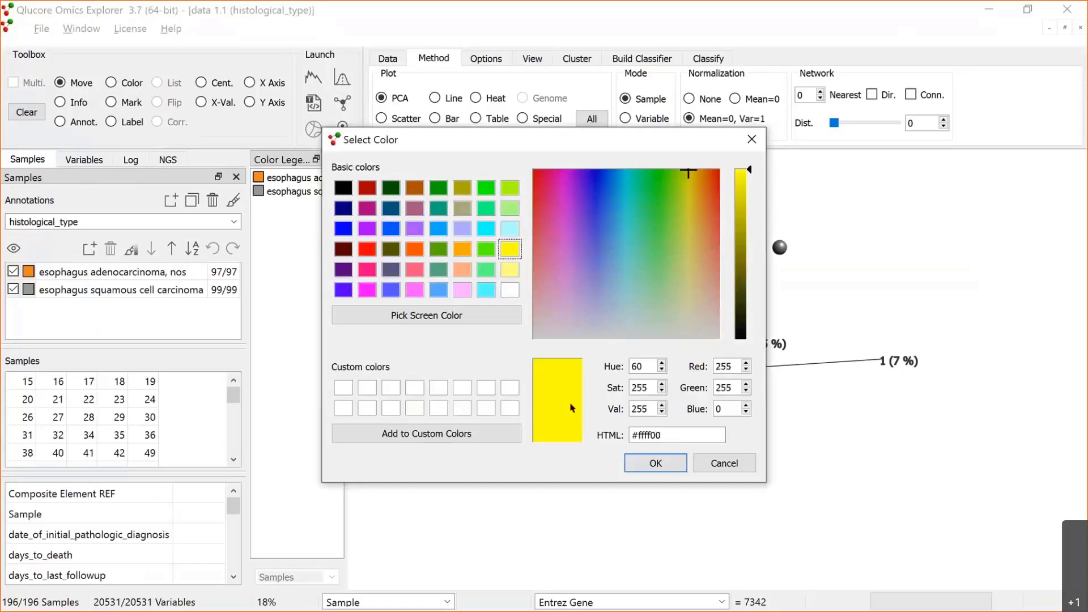
pyautogui.click(655, 462)
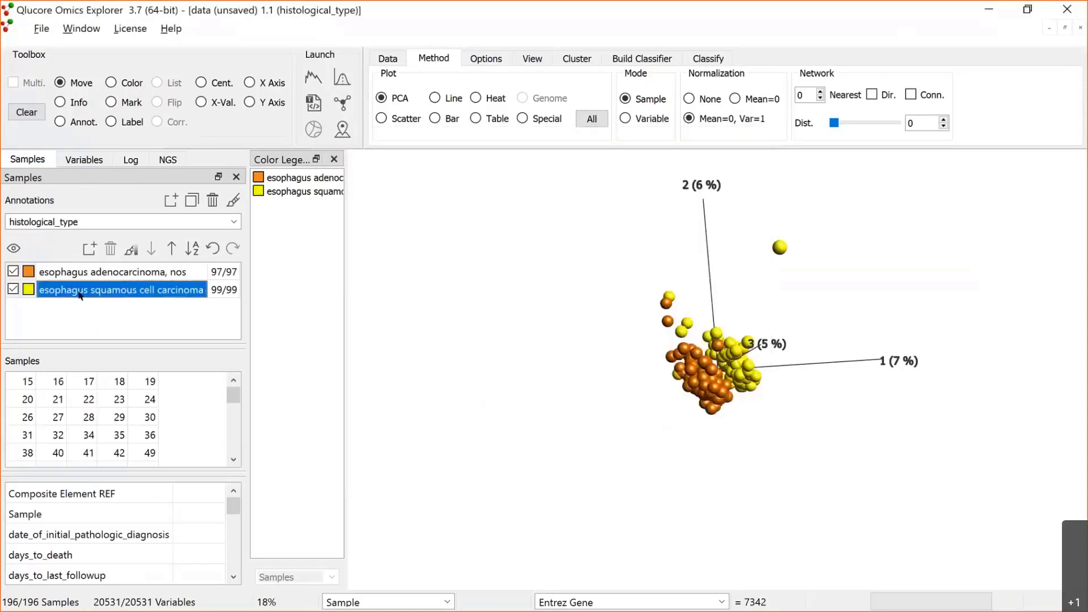
# - Recolor the esophagus squamous cell carcinoma group bright green (#00ff00)
pyautogui.click(28, 289)
pyautogui.click(28, 290)
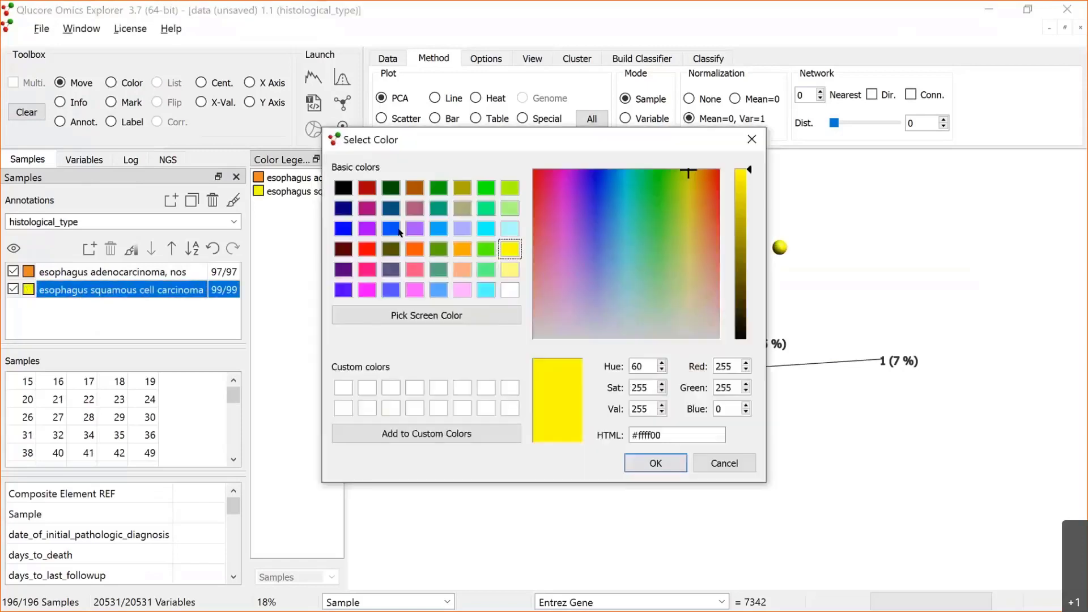
pyautogui.click(486, 188)
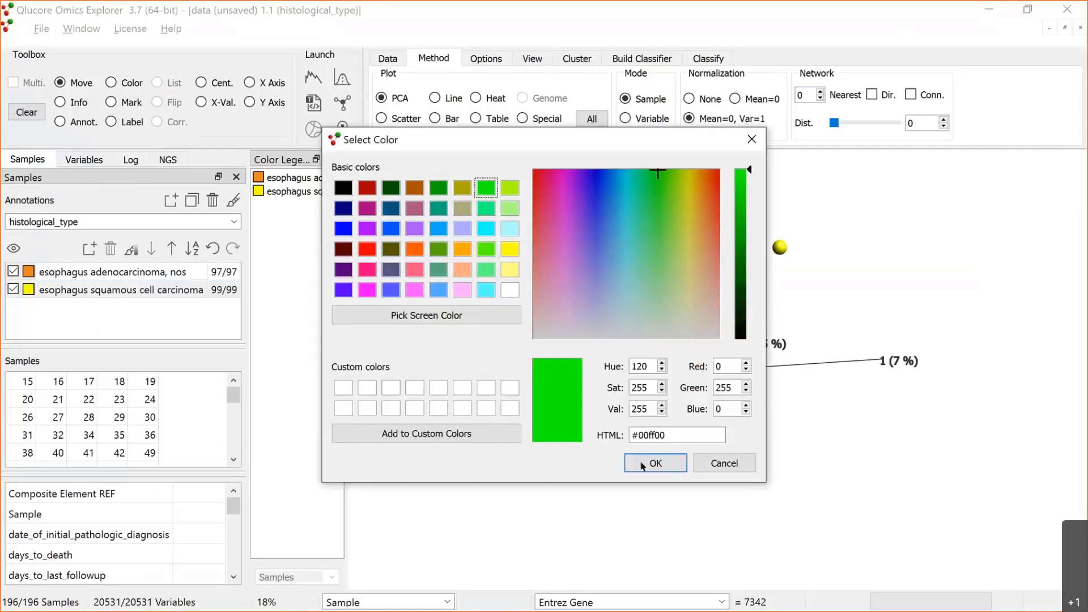
pyautogui.click(643, 464)
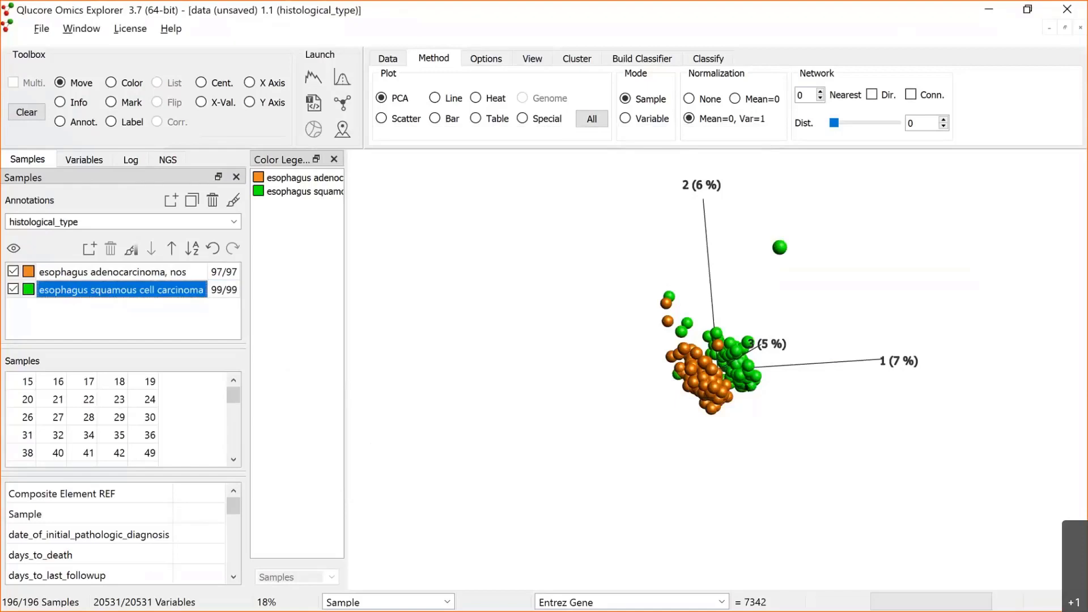
pyautogui.moveTo(758, 382)
pyautogui.mouseDown()
pyautogui.moveTo(754, 400)
pyautogui.moveTo(752, 390)
pyautogui.mouseUp()
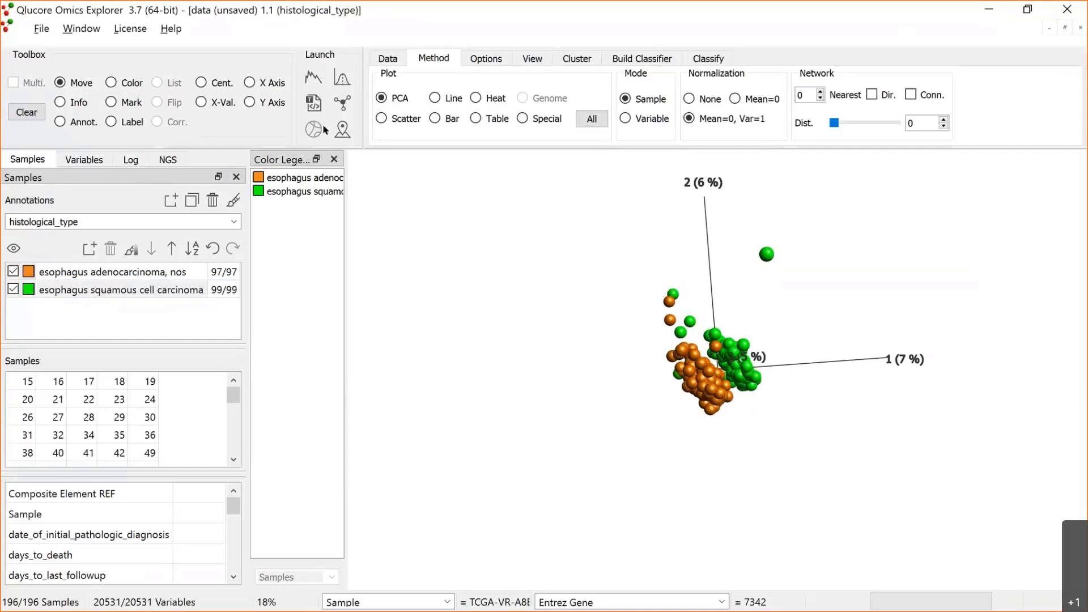
# - Filter the variables with a two group comparison on histological_type at a p-value cutoff of 0.00495
pyautogui.click(342, 79)
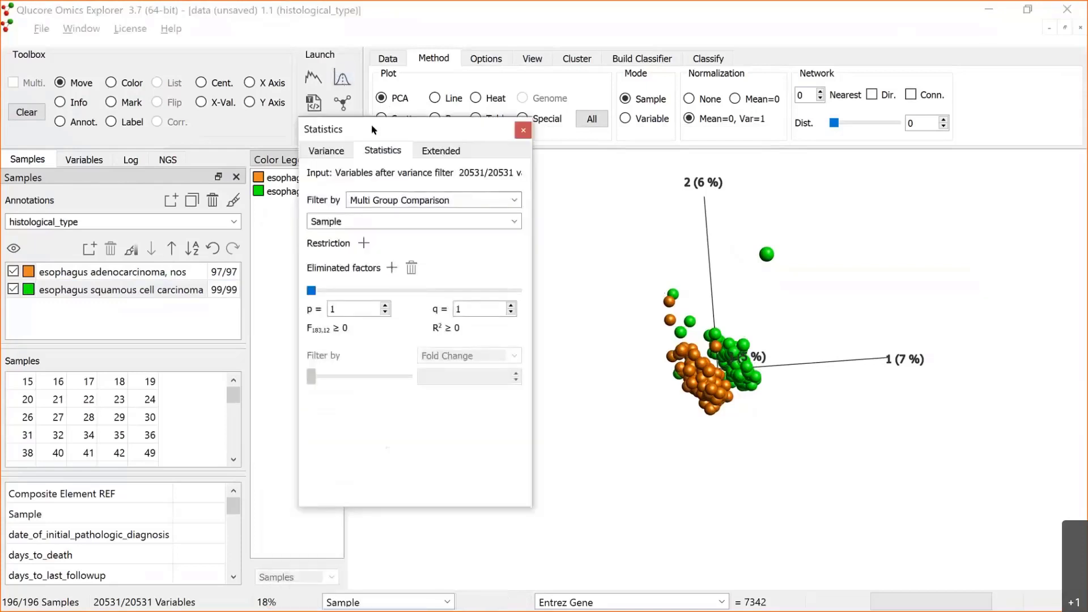
pyautogui.click(514, 199)
pyautogui.click(486, 215)
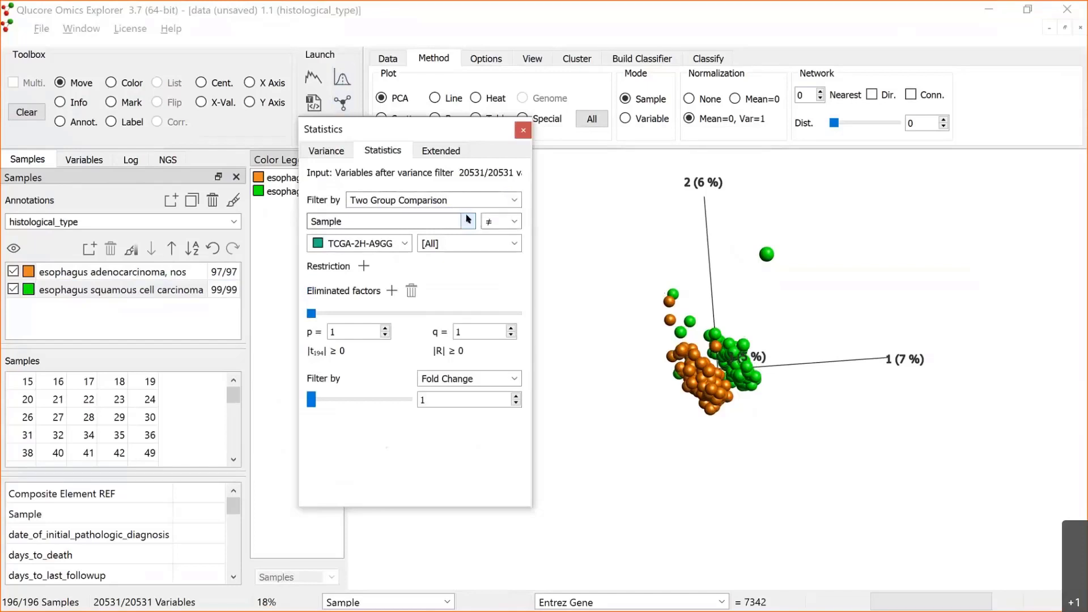
pyautogui.click(468, 220)
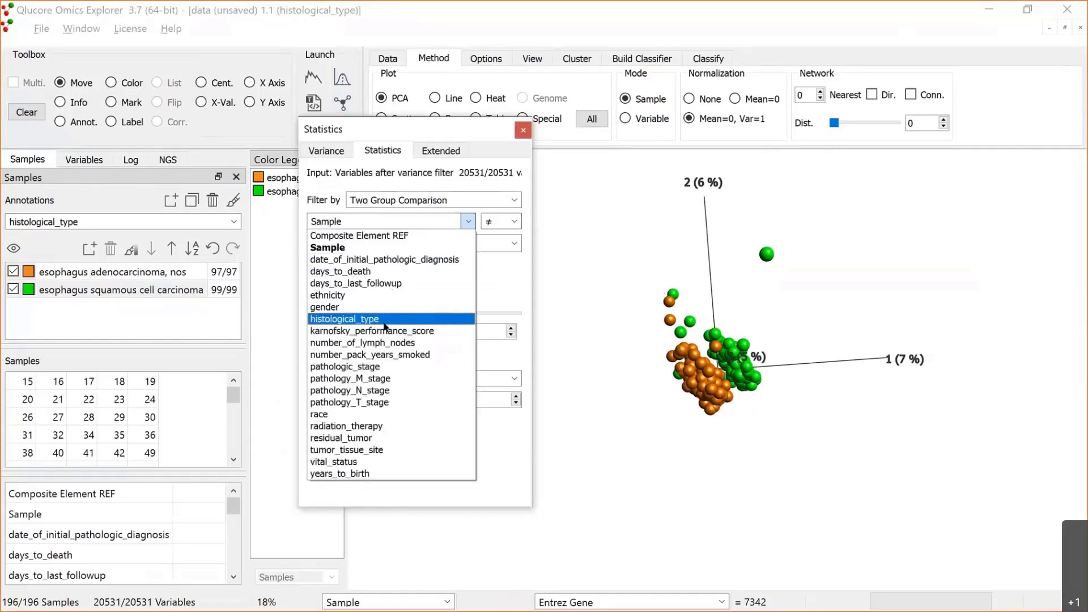
pyautogui.click(399, 313)
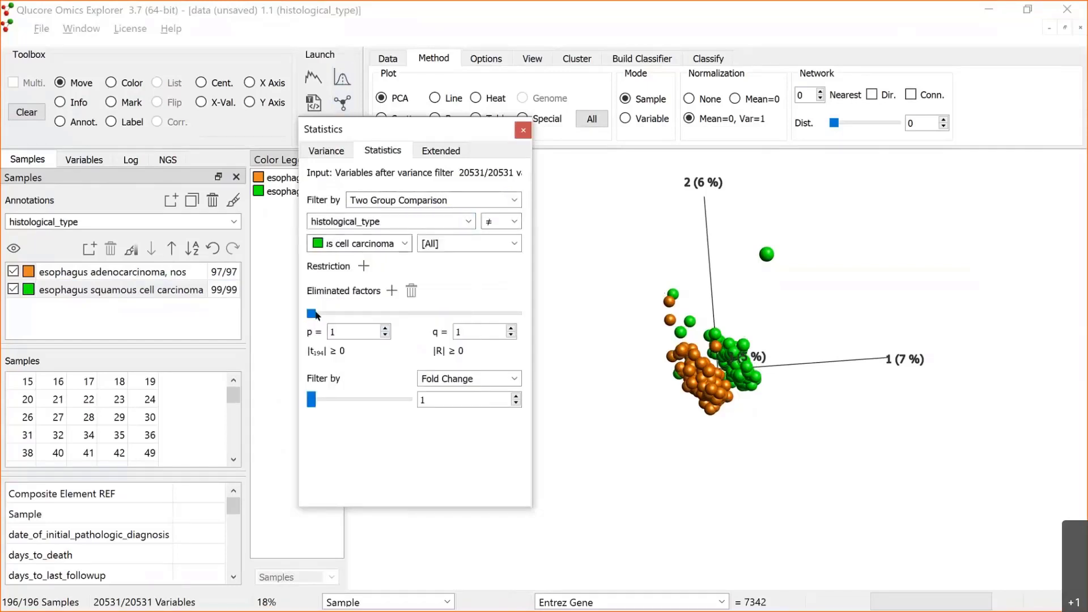
pyautogui.moveTo(311, 312); pyautogui.dragTo(343, 313)
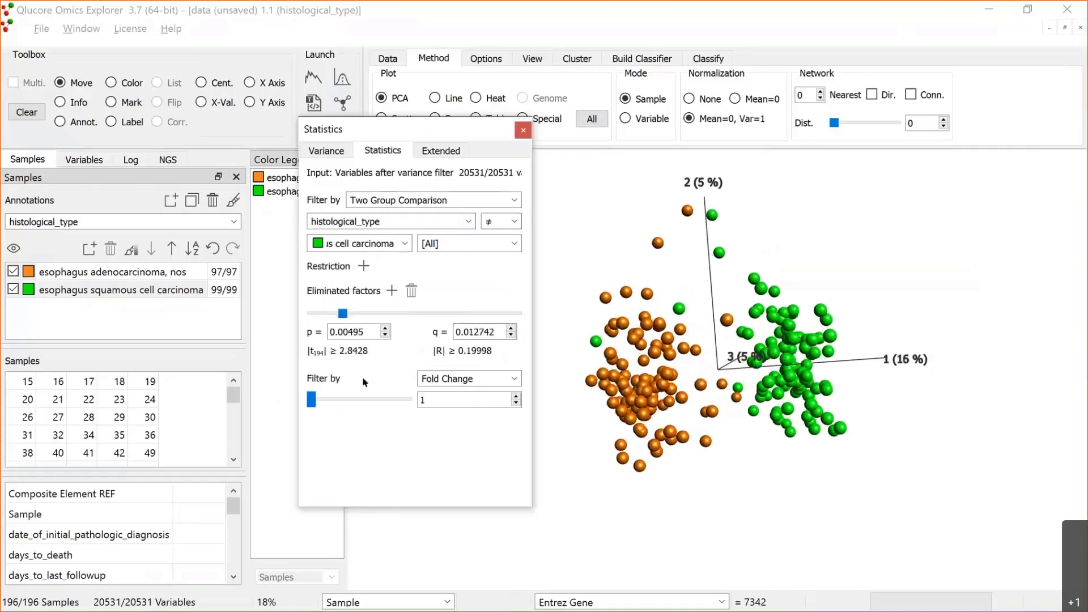
pyautogui.moveTo(312, 399)
pyautogui.mouseDown()
pyautogui.moveTo(325, 398)
pyautogui.moveTo(311, 399)
pyautogui.mouseUp()
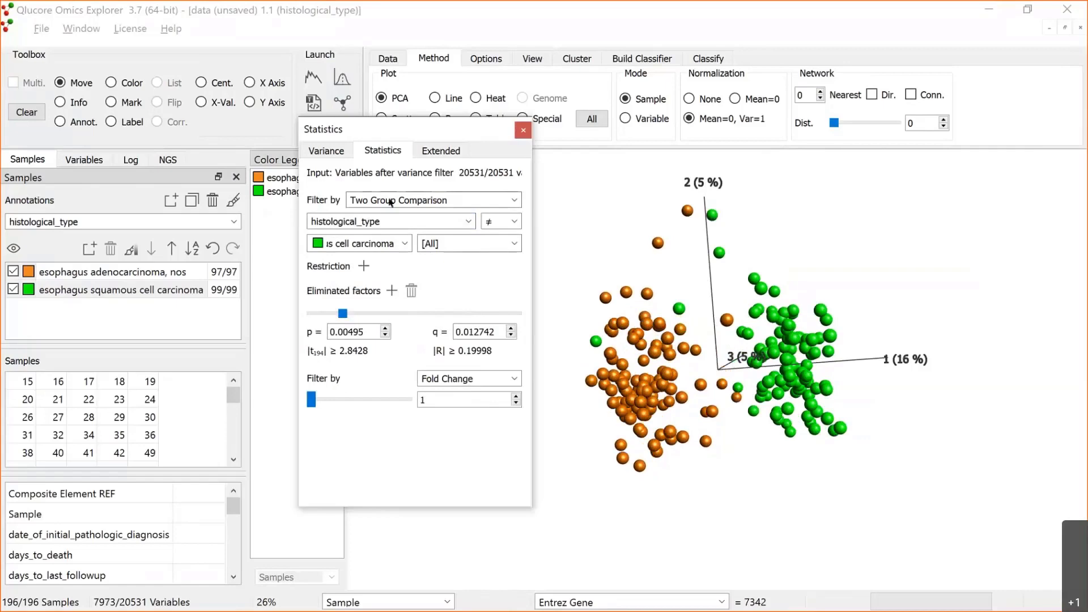
# - Show the data as a table and apply a threshold of 0.1 and a Log2 transform to the values
pyautogui.moveTo(474, 127); pyautogui.dragTo(389, 202)
pyautogui.click(475, 123)
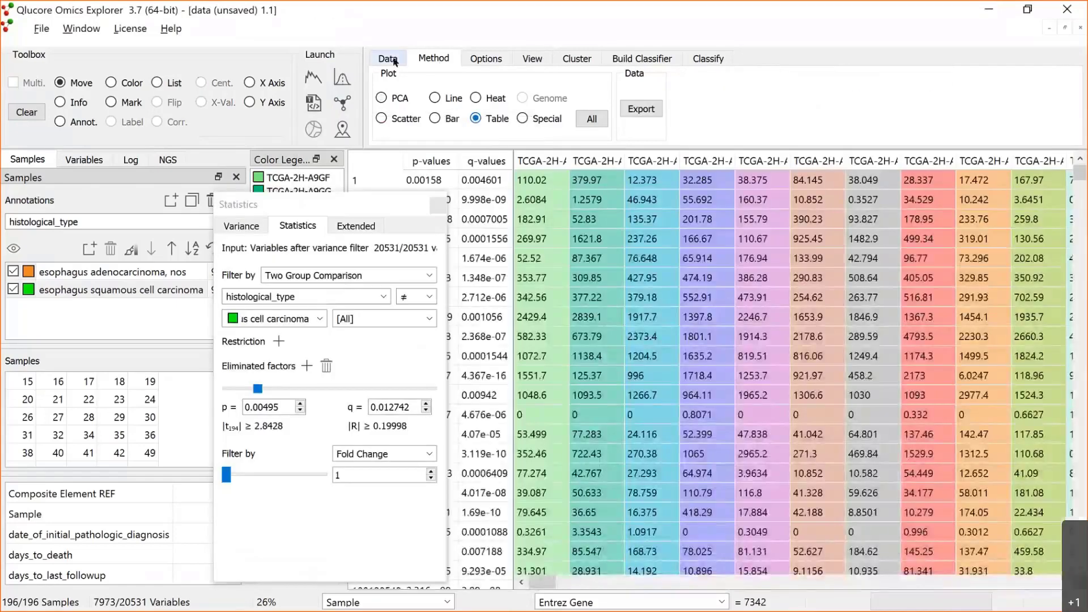
pyautogui.click(387, 58)
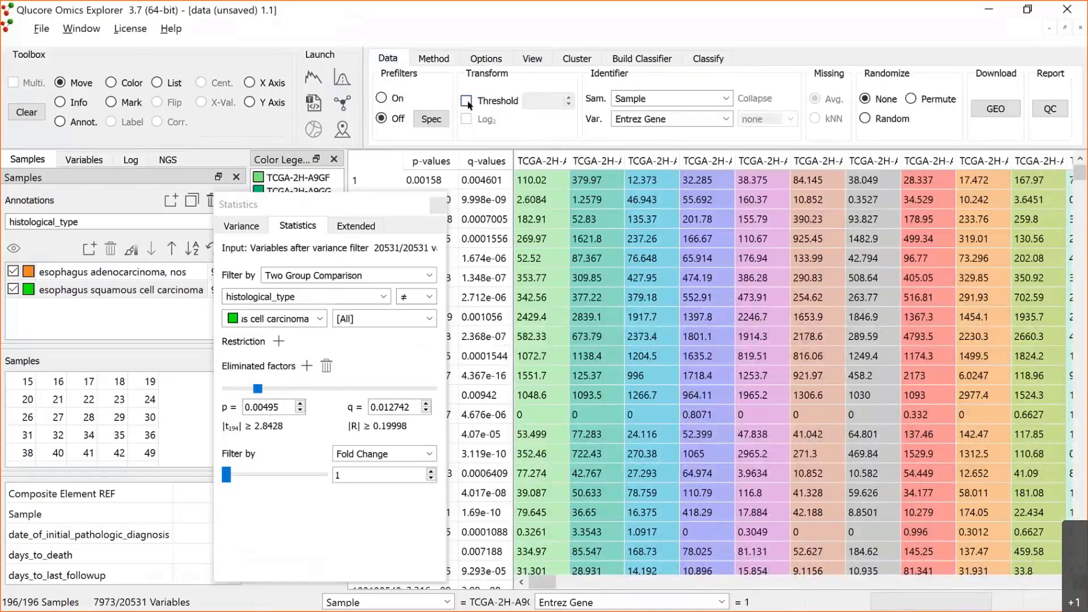
pyautogui.click(466, 101)
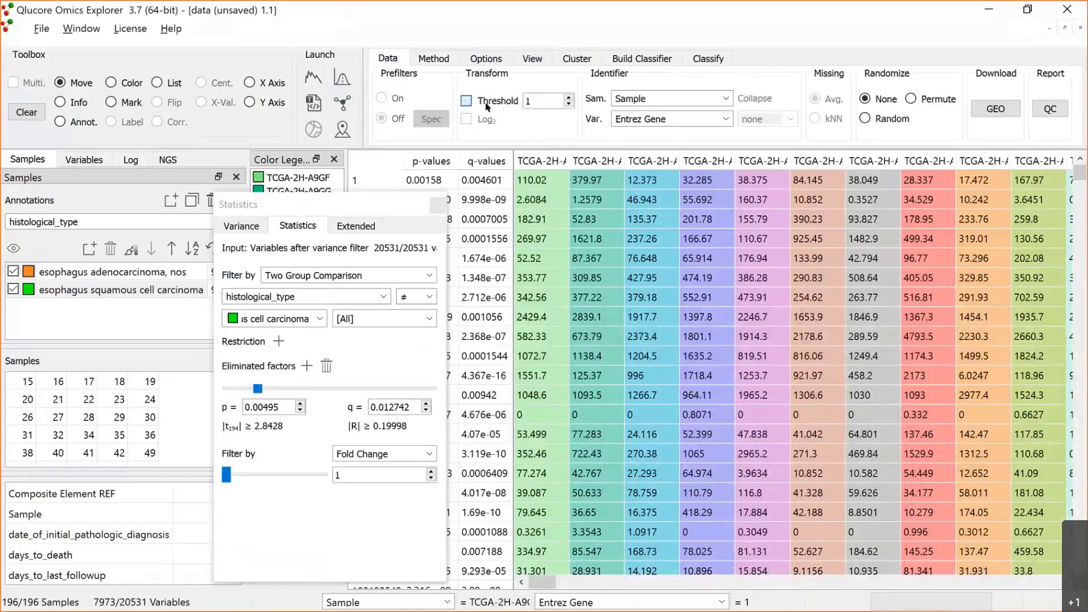
pyautogui.doubleClick(528, 101)
pyautogui.write('0,1')
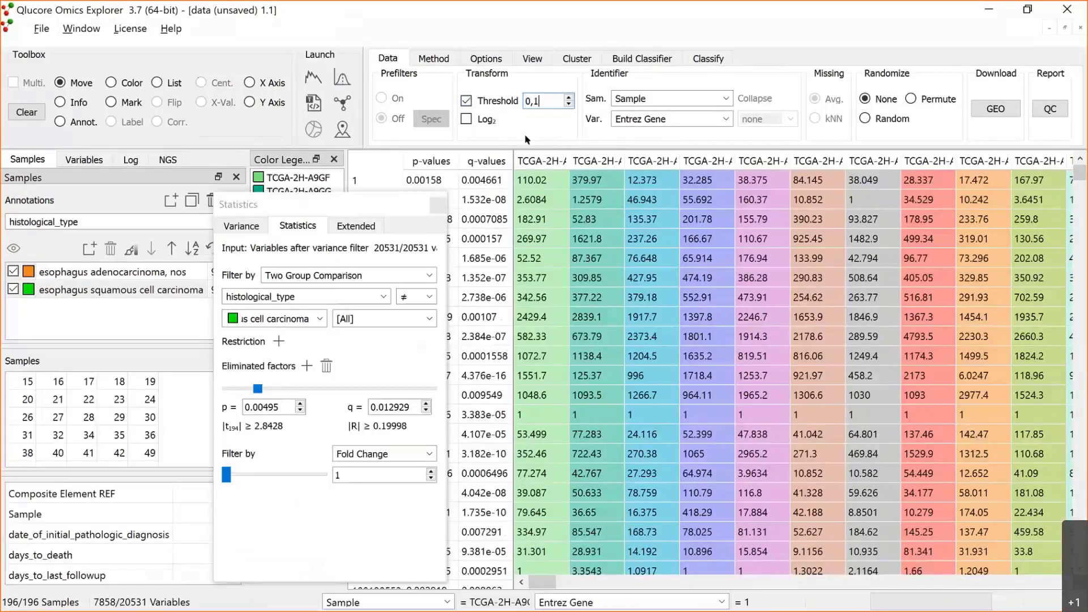
pyautogui.click(467, 122)
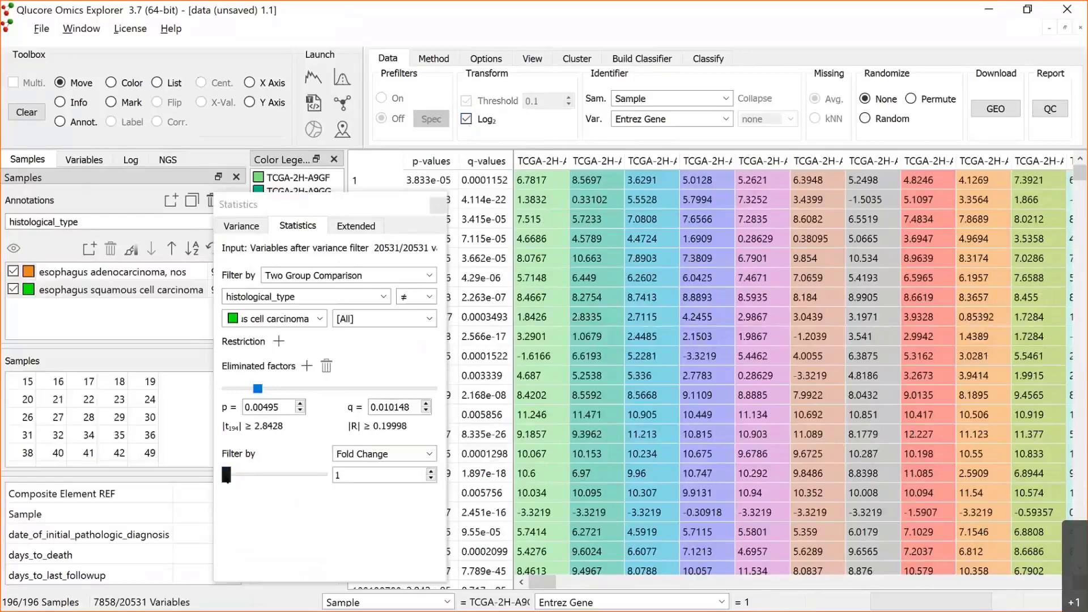
# - Set the fold change filter for the two group comparison to 3
pyautogui.click(241, 479)
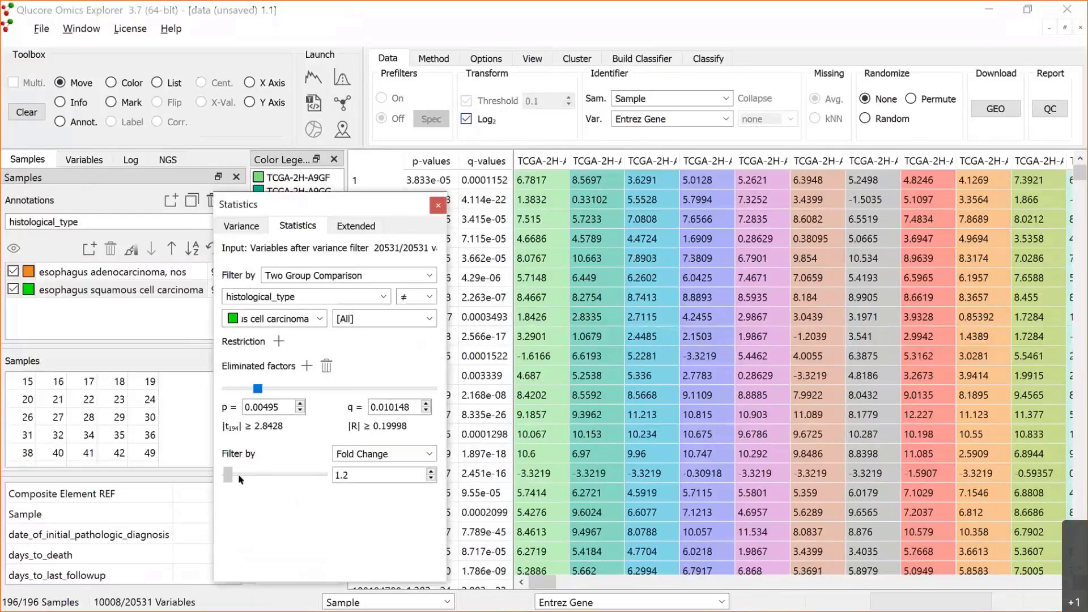
pyautogui.click(241, 479)
pyautogui.press('Tab')
pyautogui.write('3')
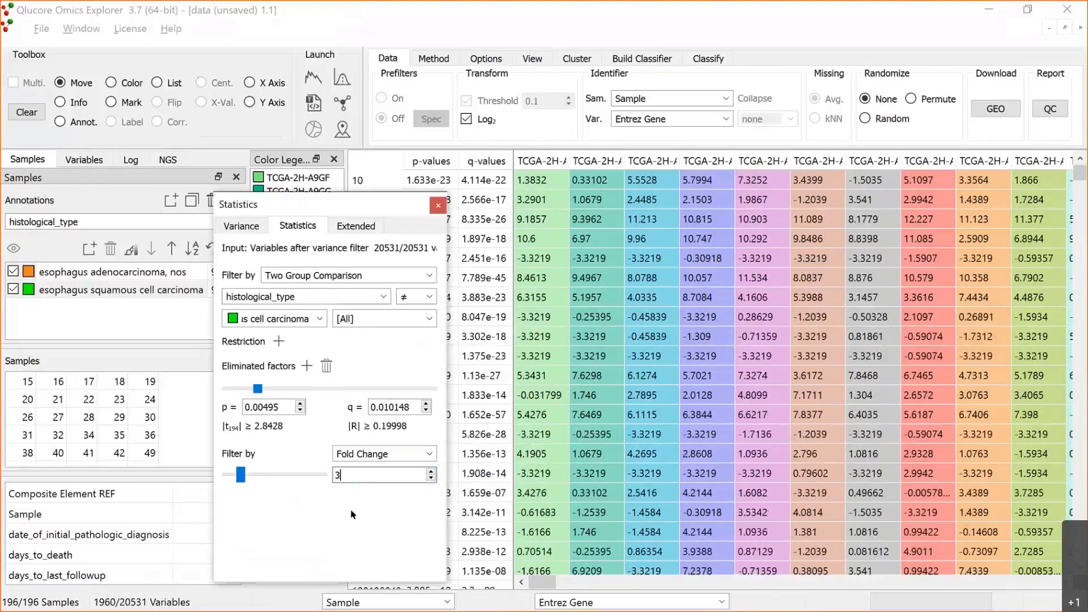
# - Return to the PCA plot and tighten the p-value cutoff to 5.5e-11
pyautogui.click(438, 62)
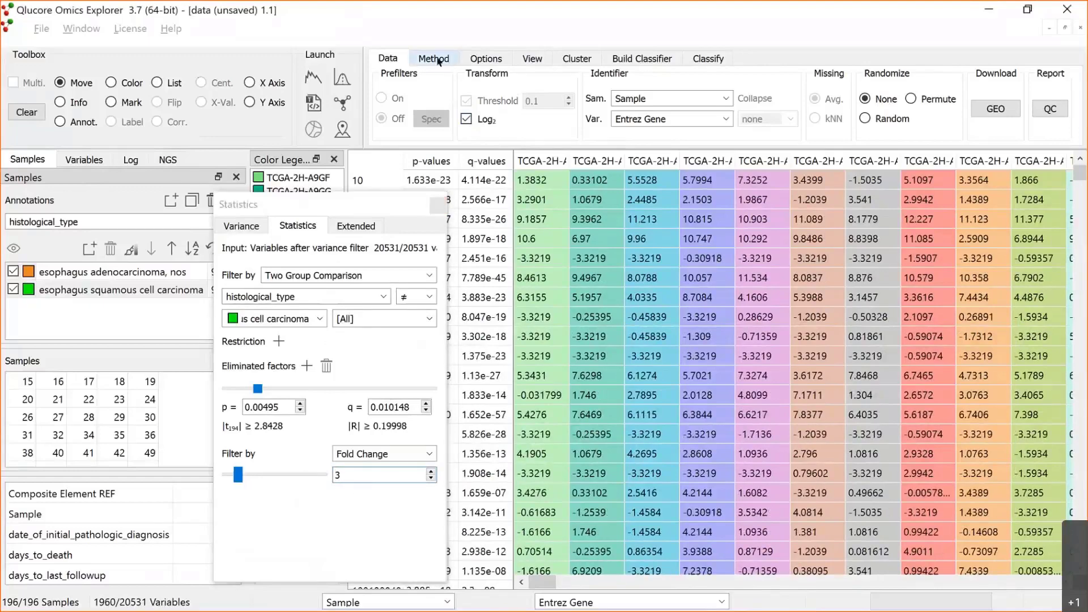
pyautogui.click(438, 61)
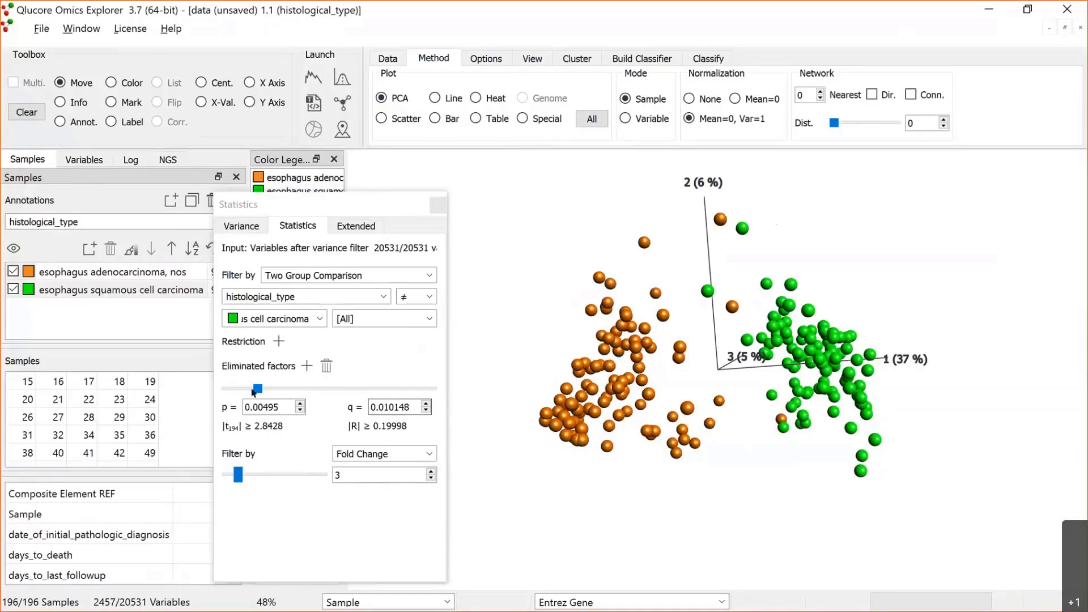
pyautogui.moveTo(258, 388); pyautogui.dragTo(327, 389)
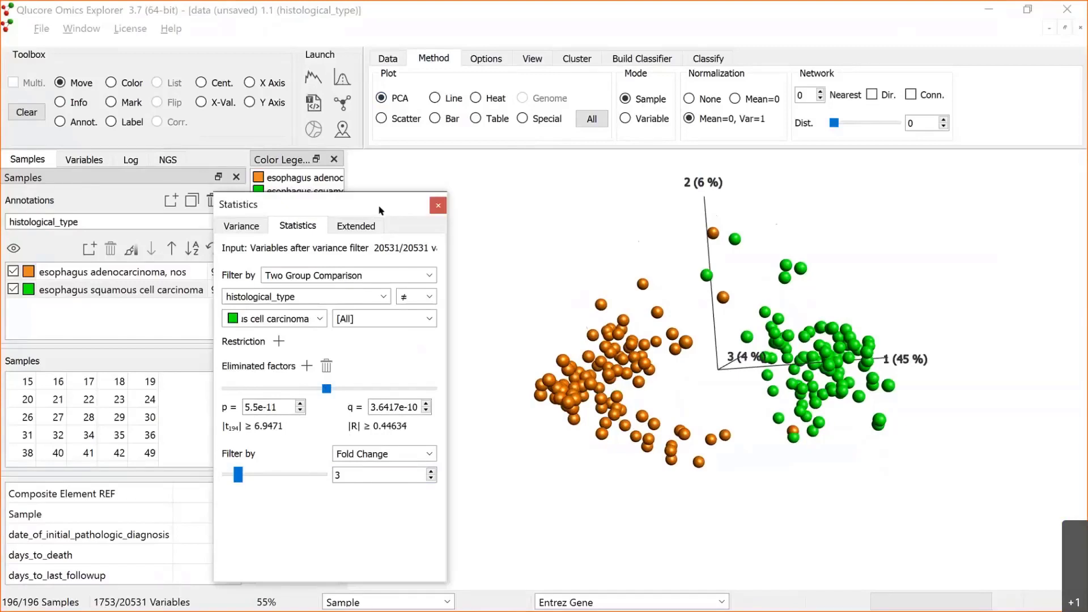
pyautogui.moveTo(424, 207); pyautogui.dragTo(429, 208)
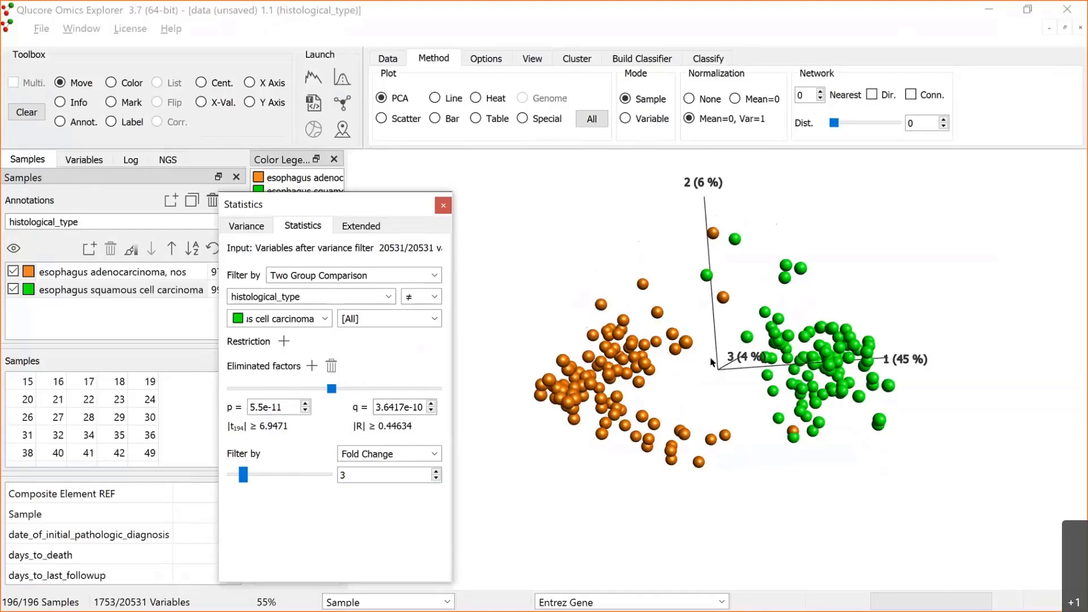
# - Open a second plot of the data set, show it as a heat map, and auto-size both its sample and variable dimensions
pyautogui.rightClick(712, 361)
pyautogui.click(778, 395)
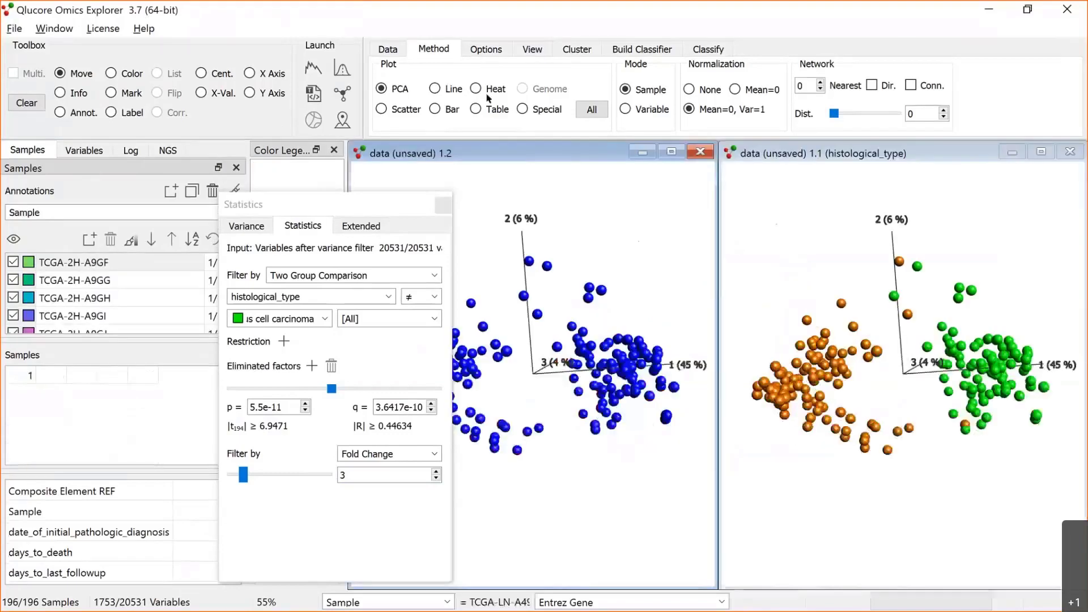
pyautogui.click(476, 89)
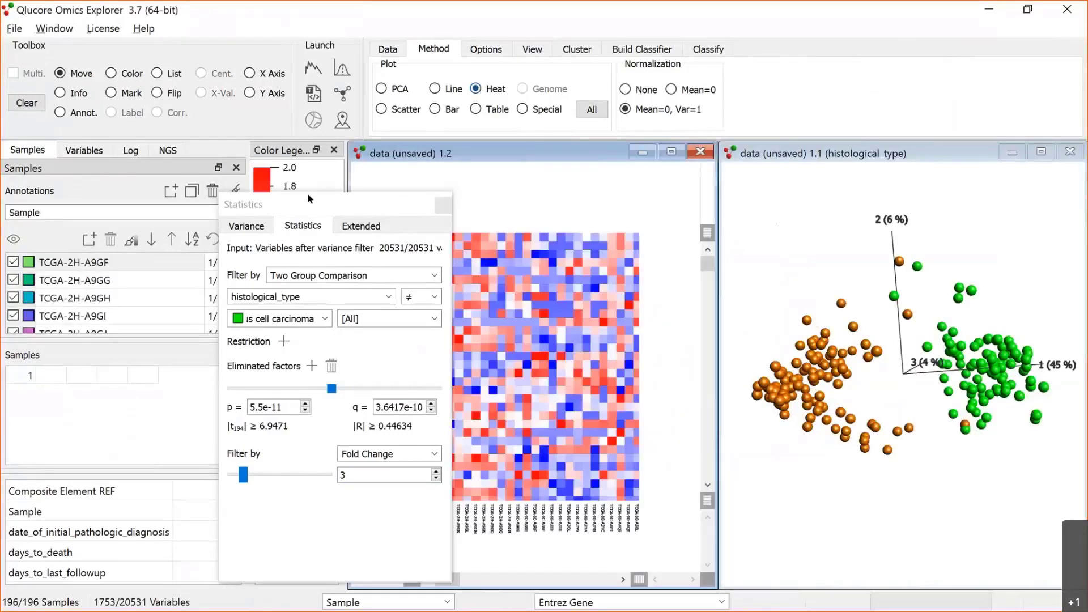
pyautogui.click(543, 46)
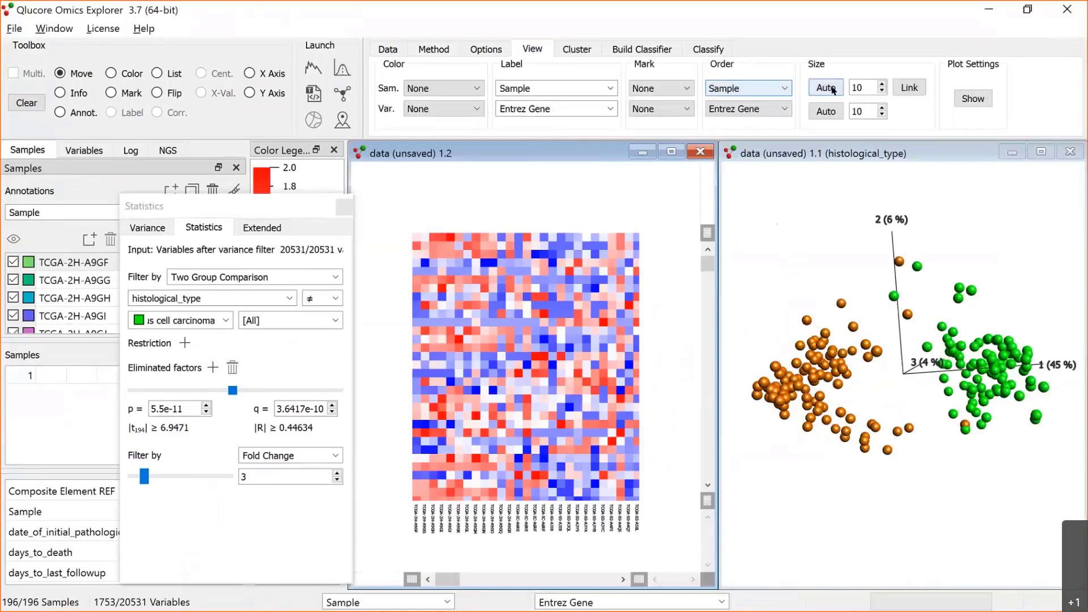
pyautogui.click(826, 88)
pyautogui.click(826, 111)
# - Order both the samples and the variables of the heat map by hierarchical clustering
pyautogui.click(754, 88)
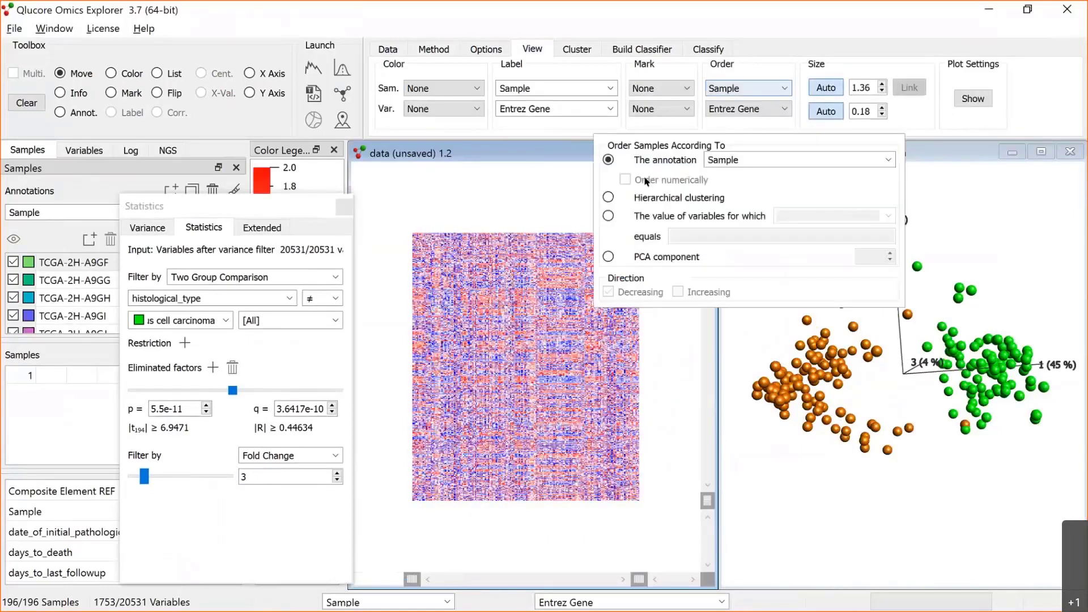
pyautogui.click(608, 198)
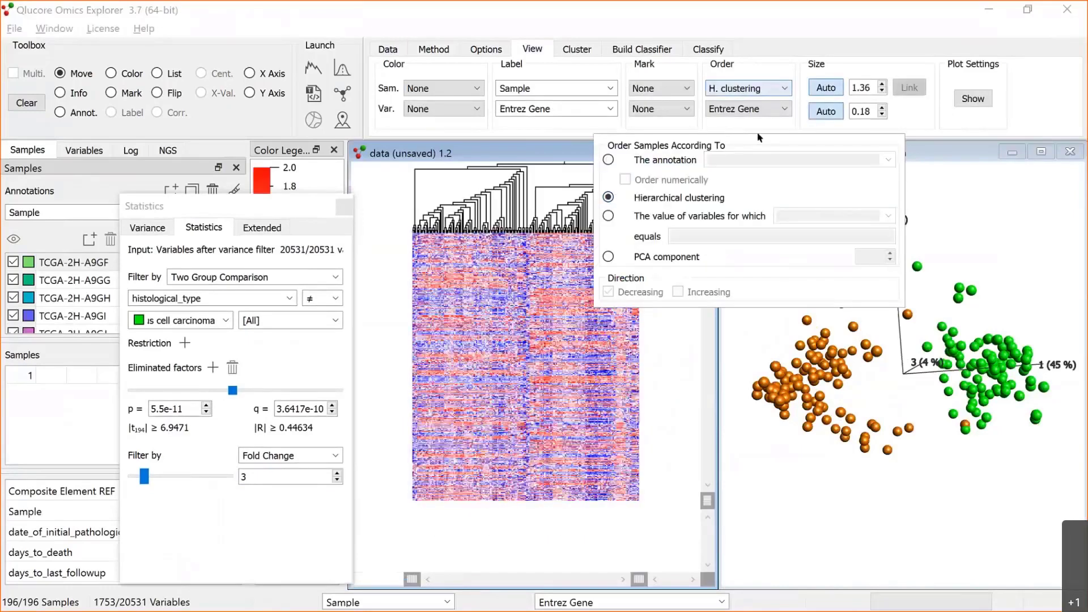
pyautogui.click(747, 109)
pyautogui.click(643, 197)
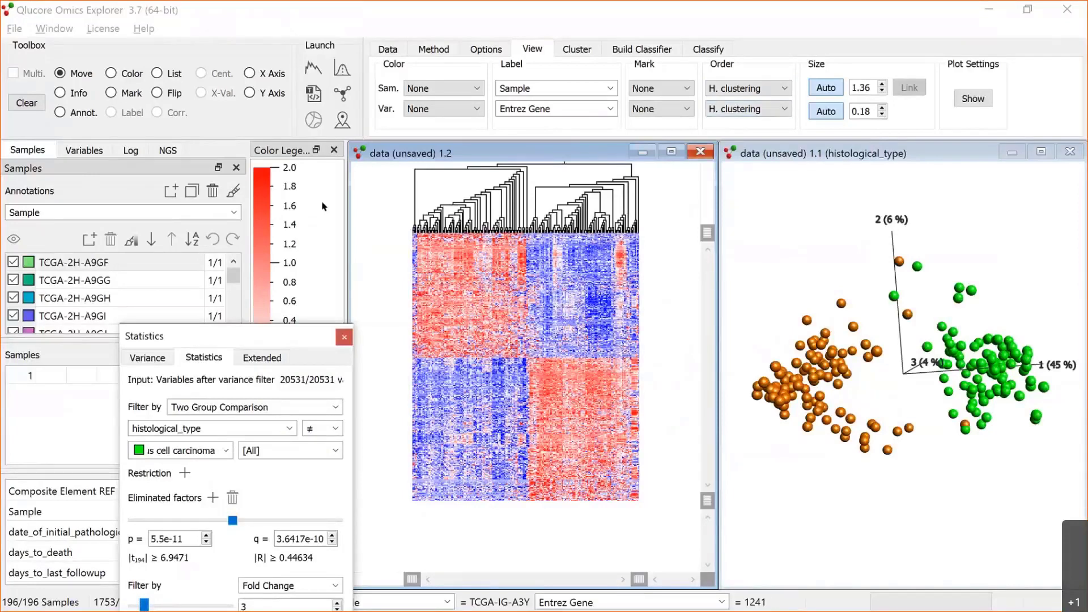
# - Color the heat map samples by histological_type and widen the margin for the variable dendrogram
pyautogui.click(233, 214)
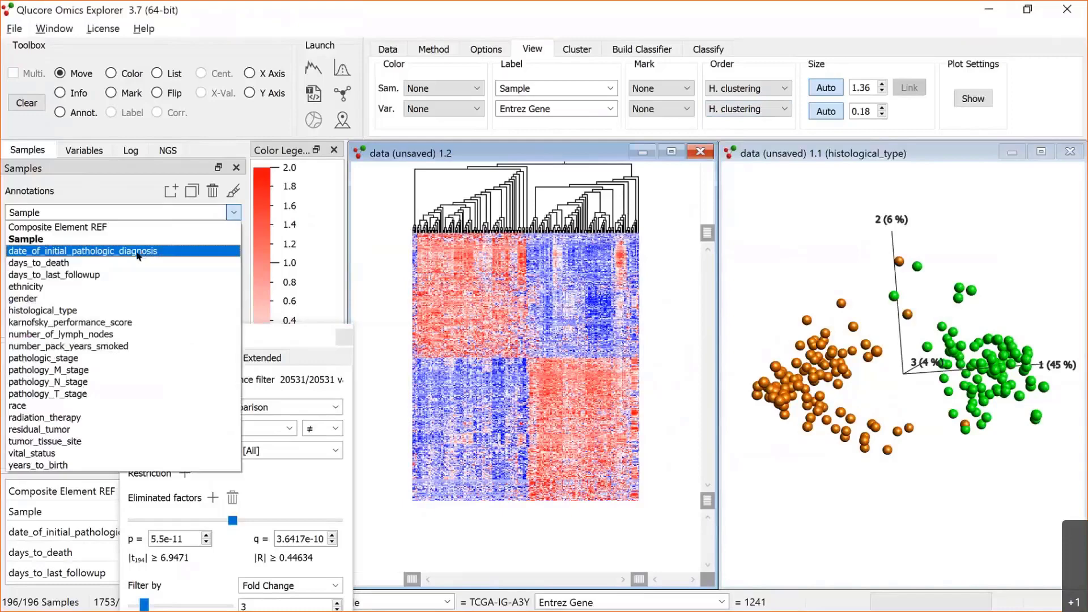
pyautogui.click(126, 311)
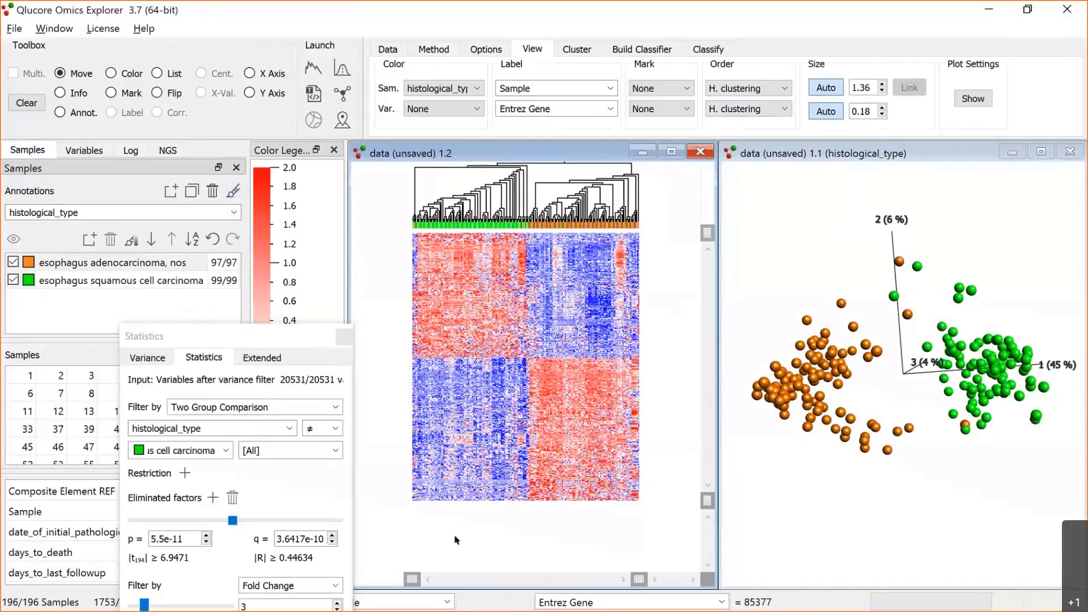
pyautogui.moveTo(462, 574); pyautogui.dragTo(434, 574)
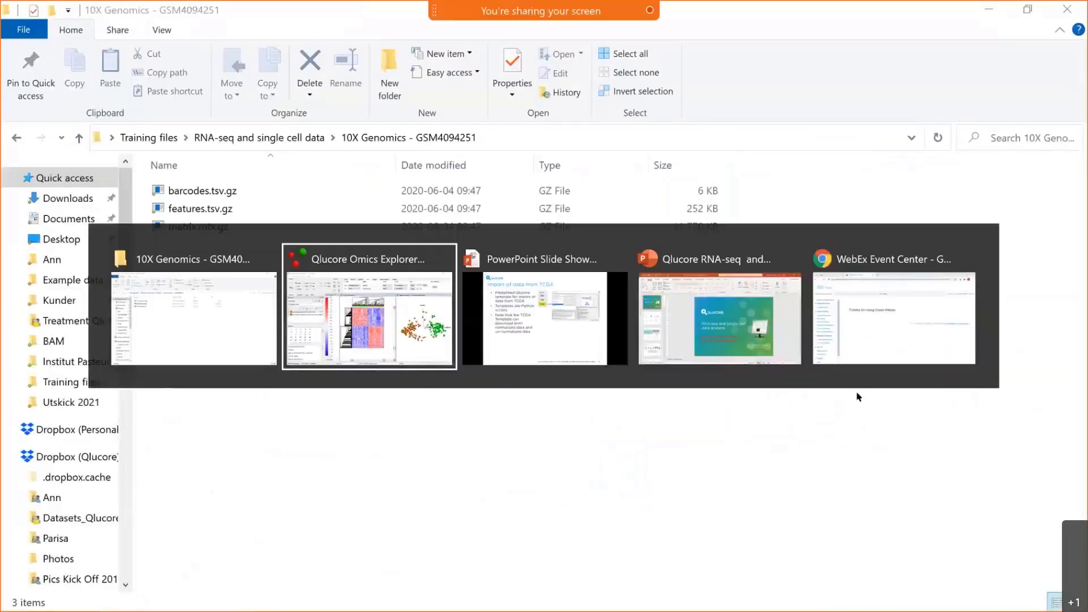
pyautogui.hotkey('alt', 'Tab')
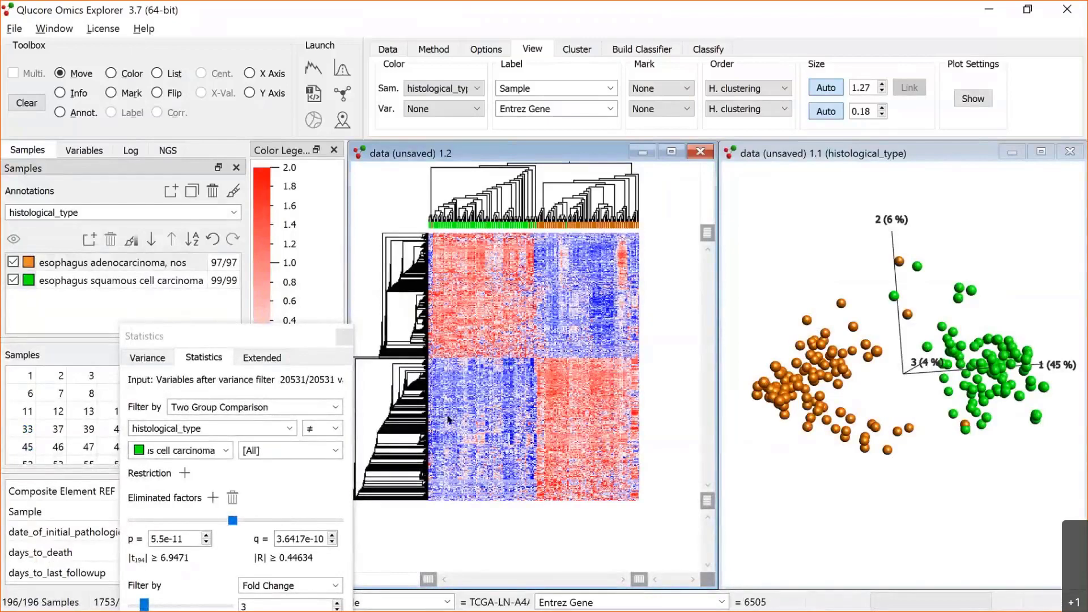
pyautogui.hotkey('alt', 'Tab')
pyautogui.hotkey('alt', 'Tab')
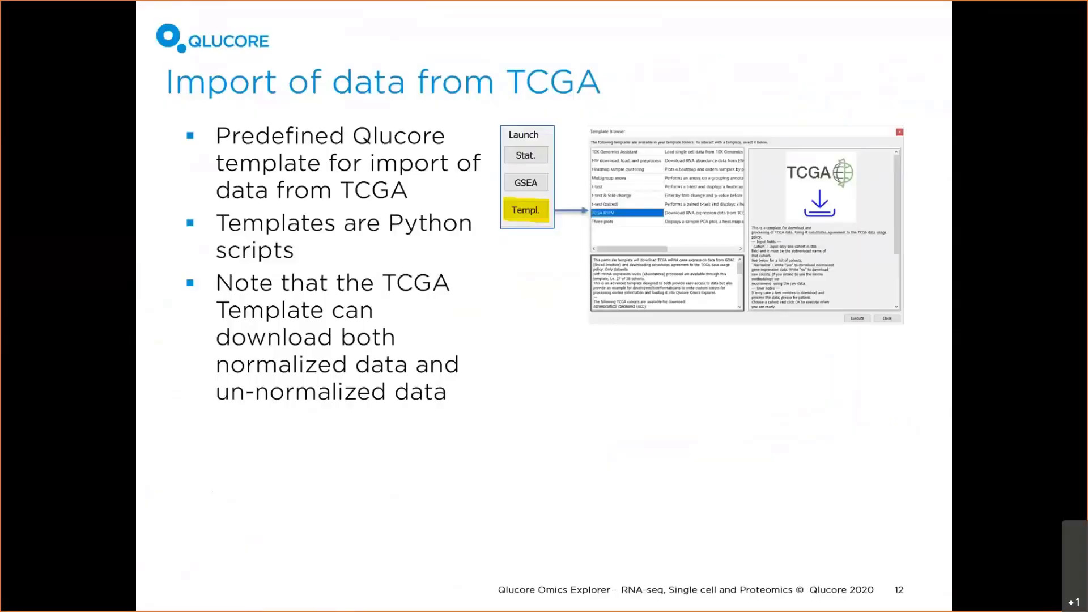
pyautogui.press('Right')
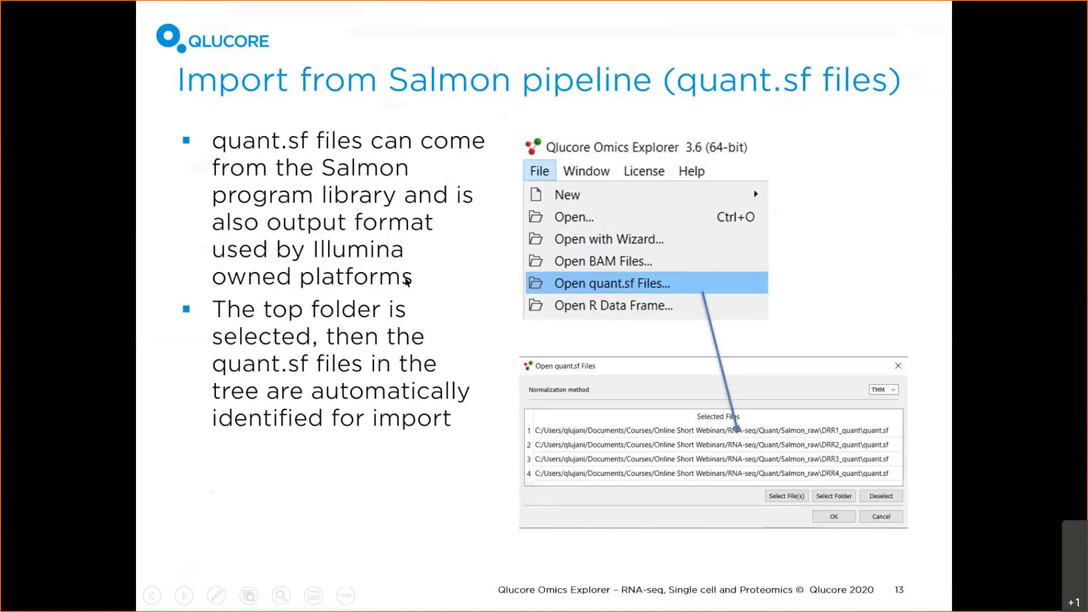
# - Switch back to Qlucore Omics Explorer and close the data set, discarding its unsaved changes
pyautogui.hotkey('alt', 'Tab')
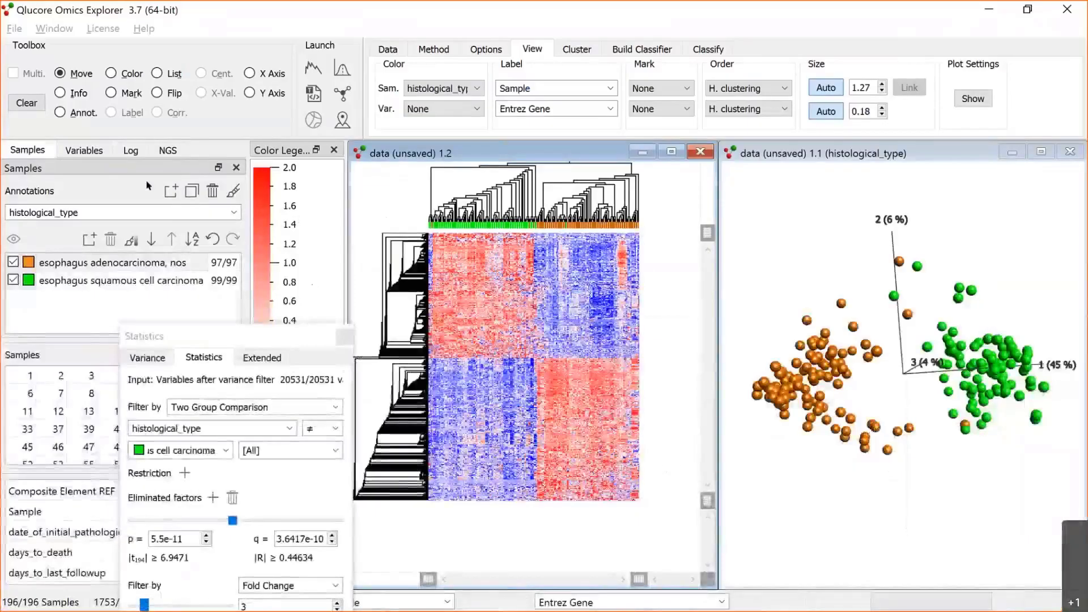
pyautogui.click(131, 150)
pyautogui.click(188, 196)
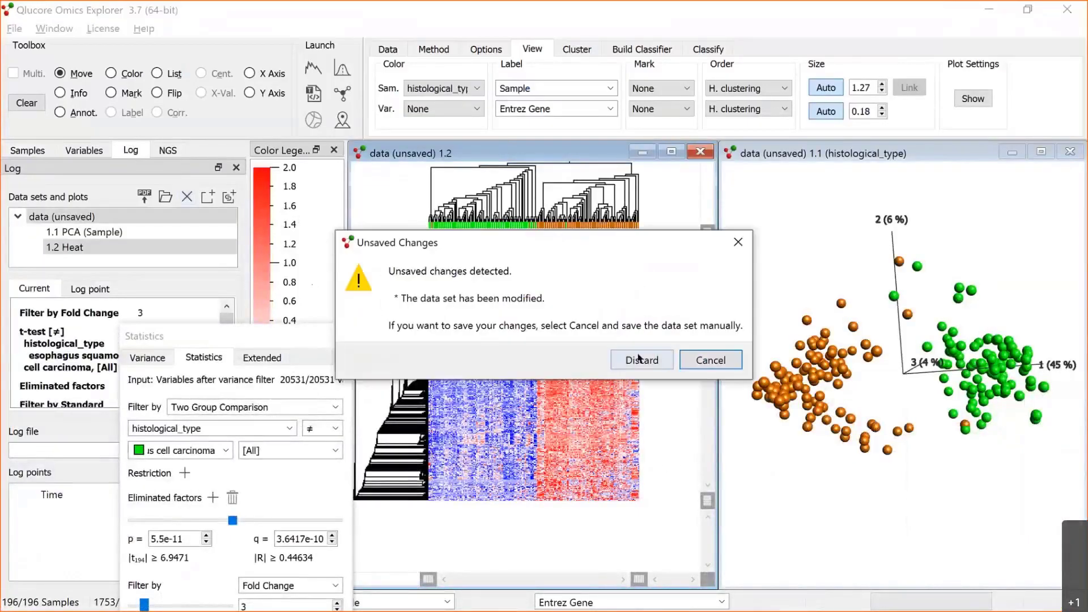
pyautogui.click(640, 359)
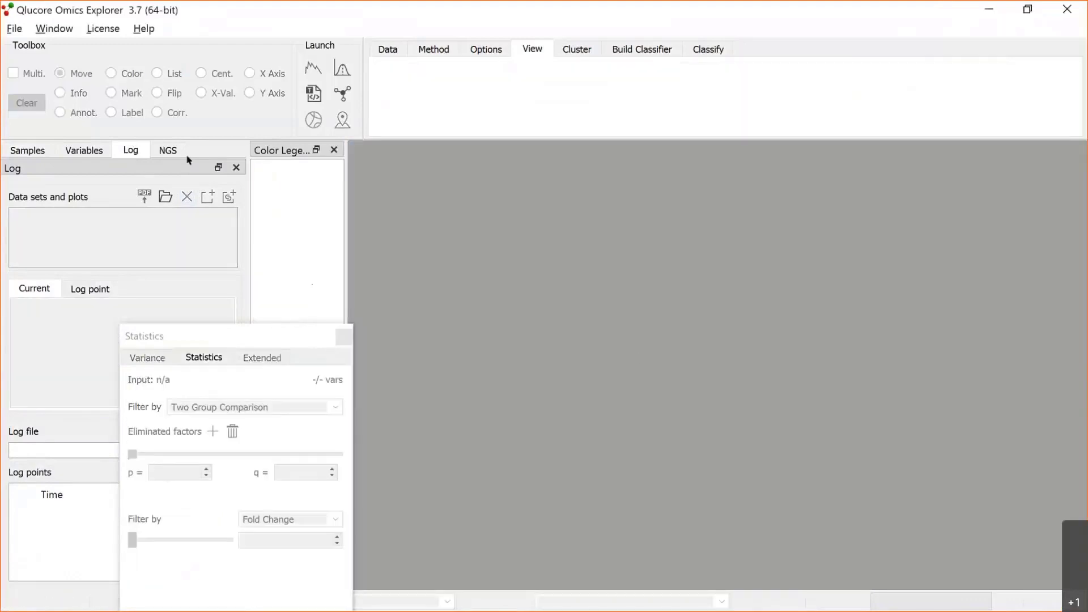
# - Import the quant.sf files from the Quant\Salmon_raw folder using TMM normalization
pyautogui.click(15, 28)
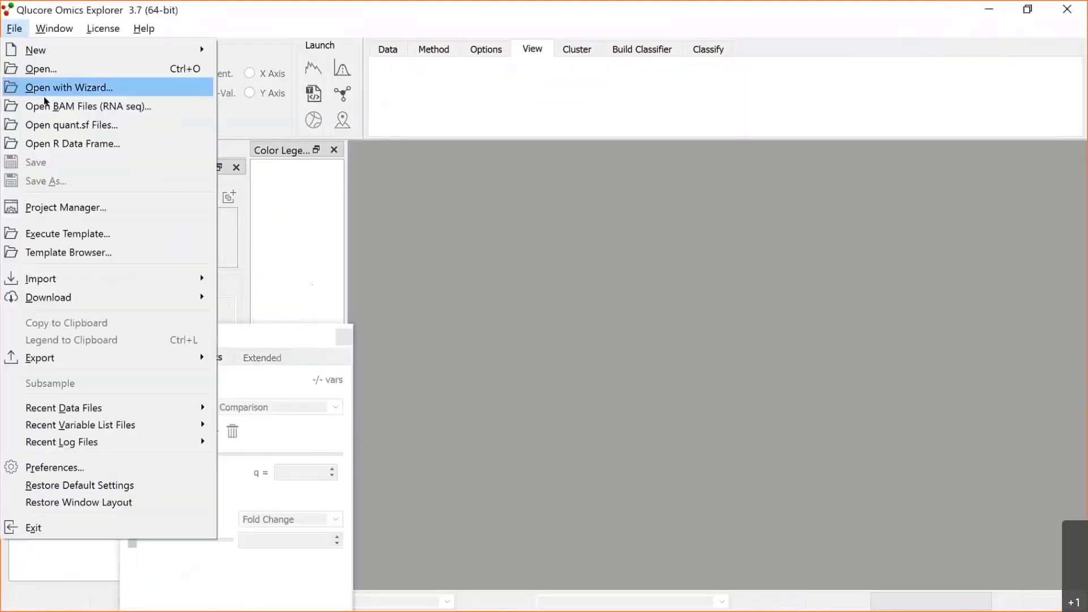
pyautogui.click(58, 125)
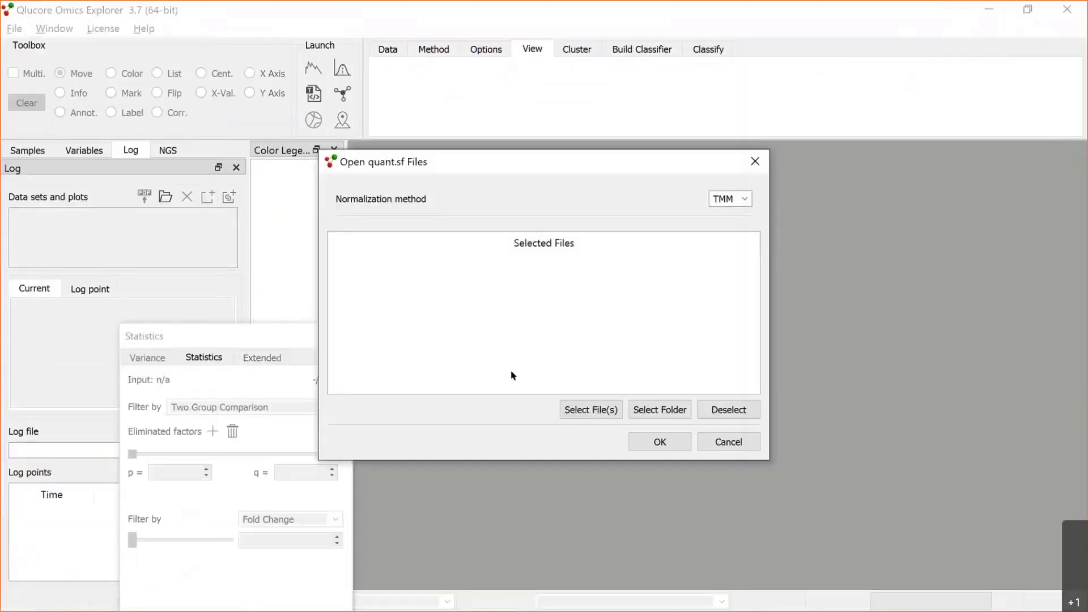
pyautogui.click(652, 411)
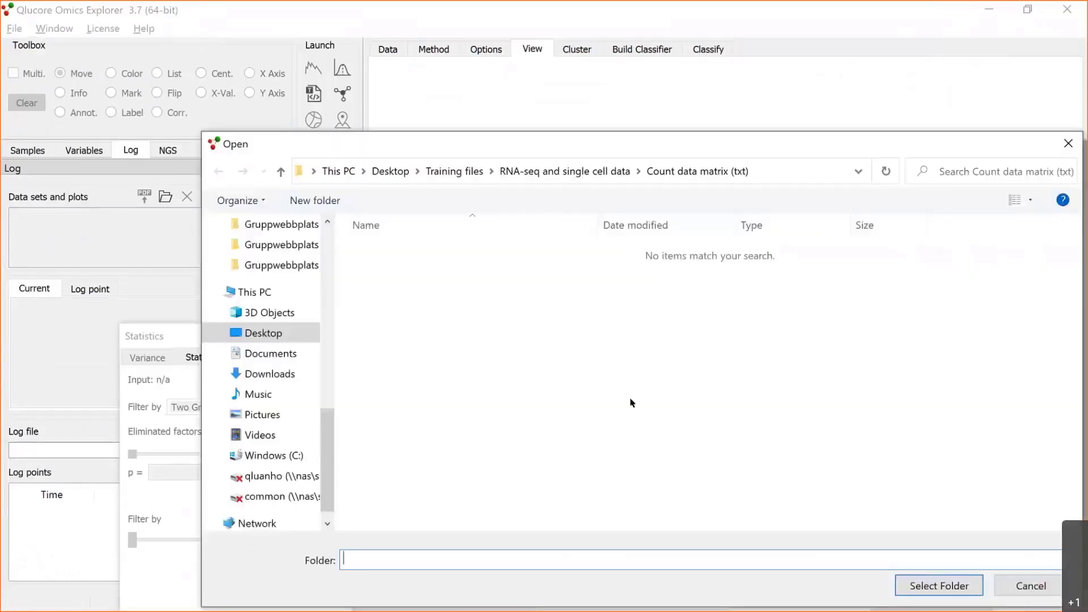
pyautogui.click(557, 172)
pyautogui.click(386, 304)
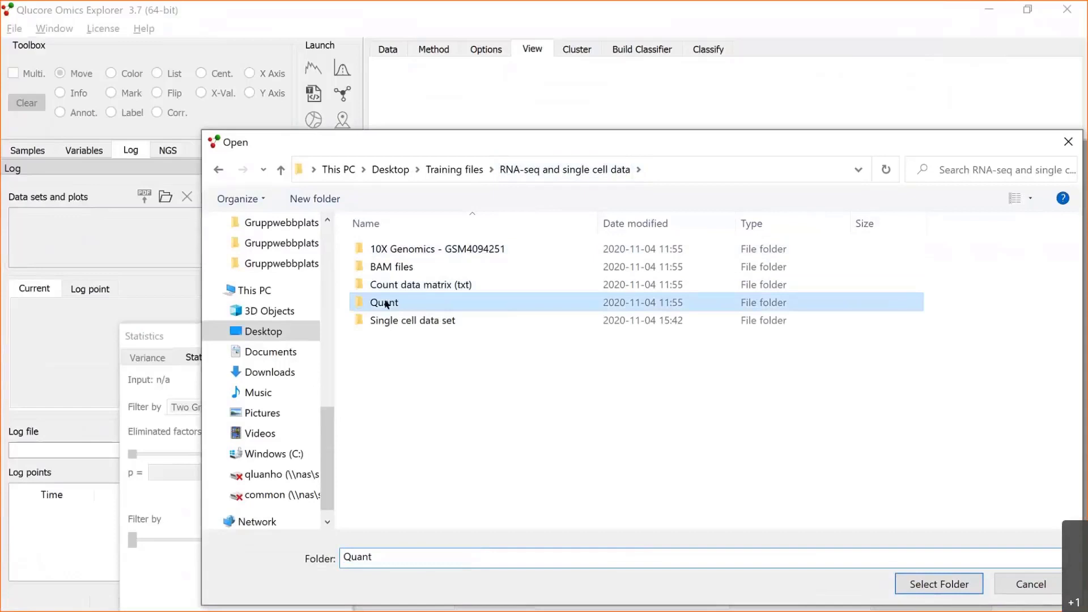
pyautogui.doubleClick(386, 303)
pyautogui.doubleClick(402, 249)
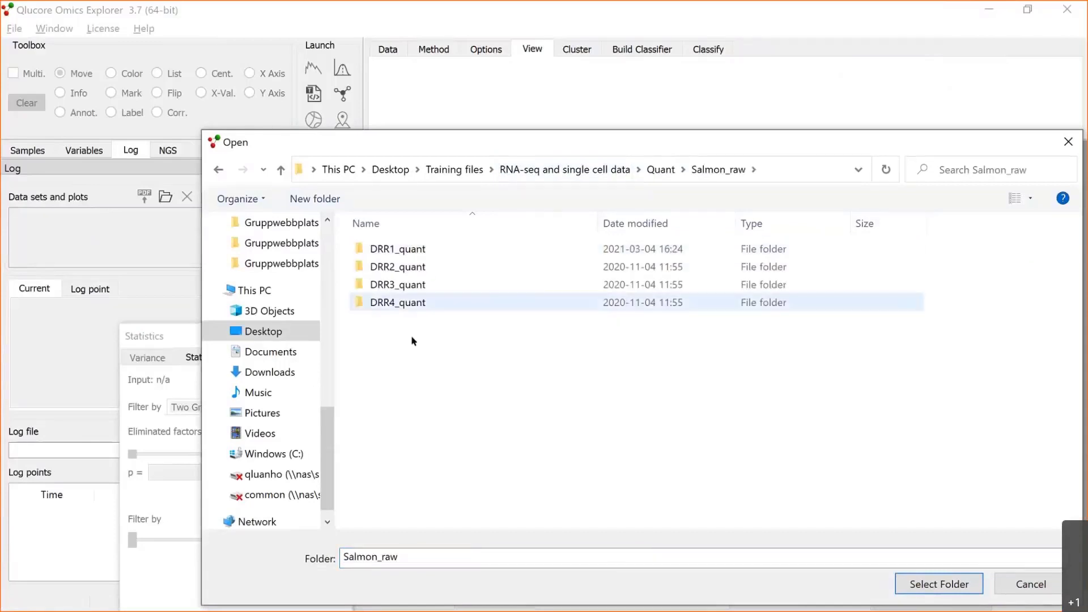
pyautogui.click(774, 167)
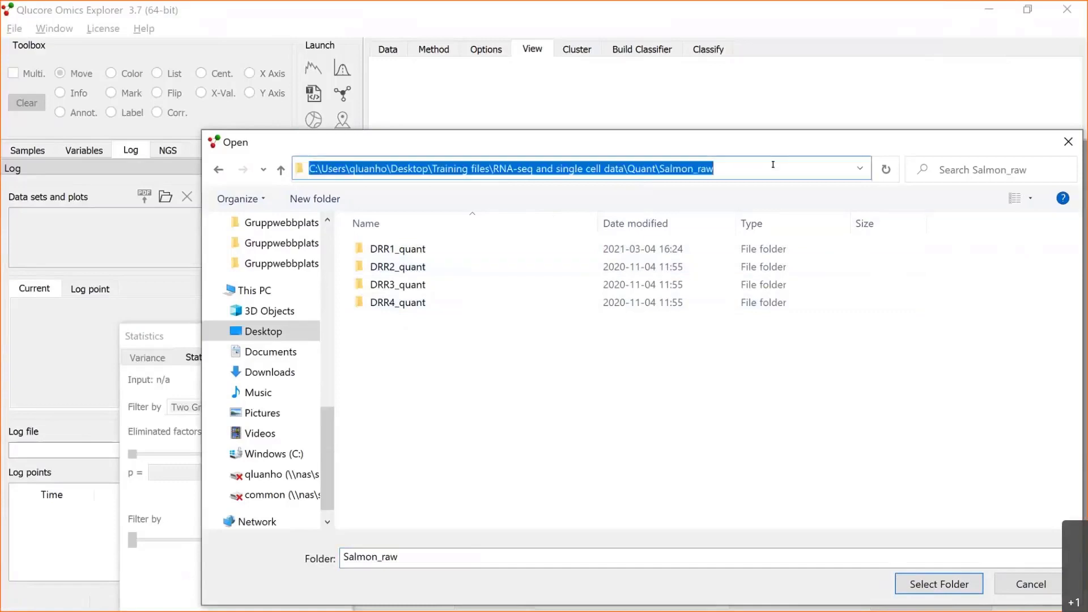
pyautogui.click(938, 585)
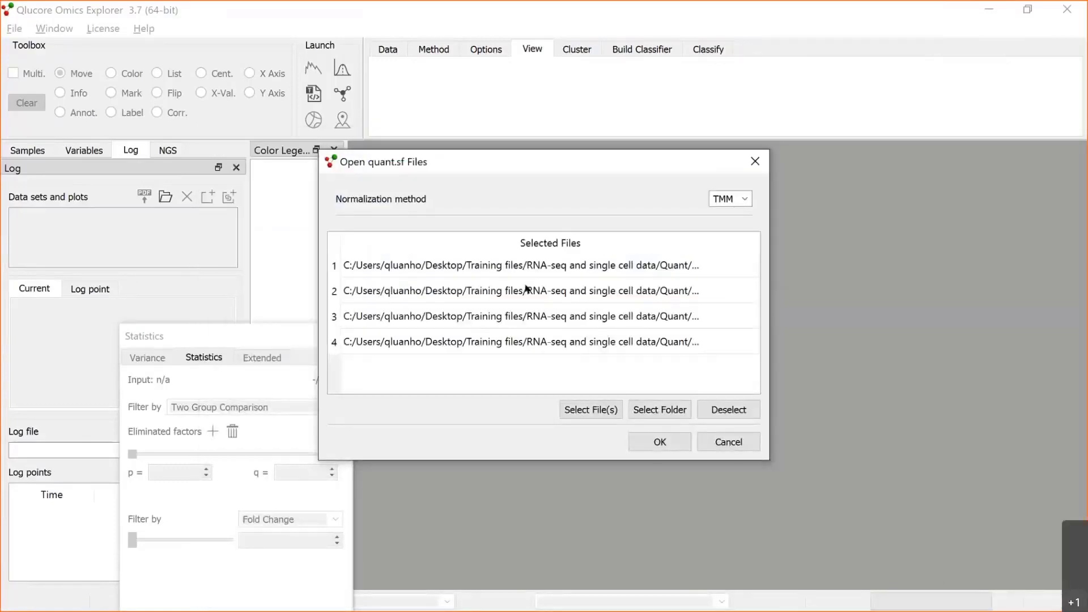
pyautogui.click(670, 443)
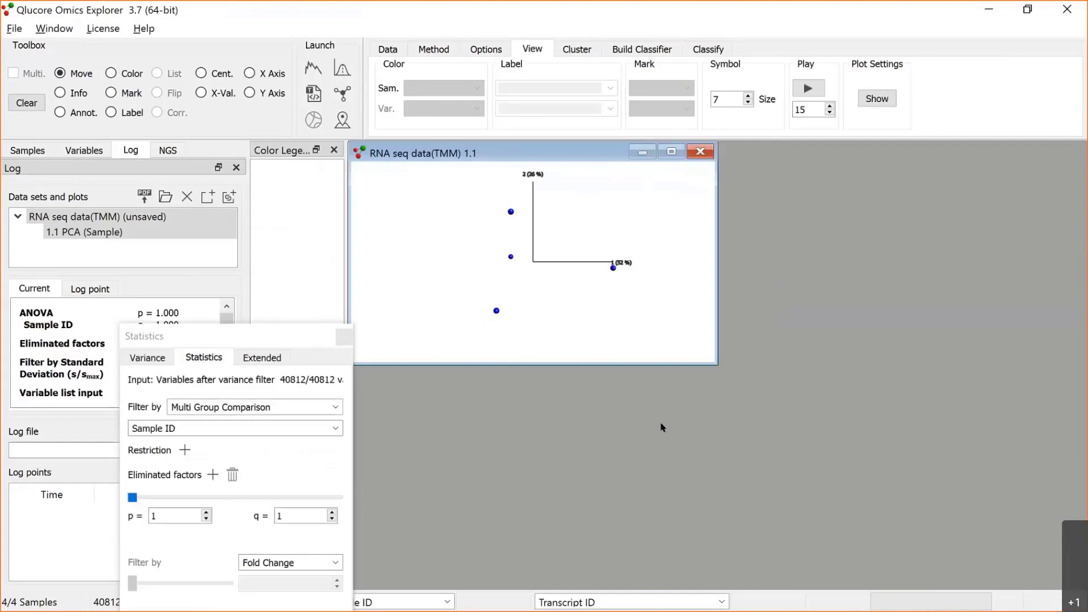
# - Maximize the plot of the imported RNA-seq data and examine its values as a table
pyautogui.click(670, 154)
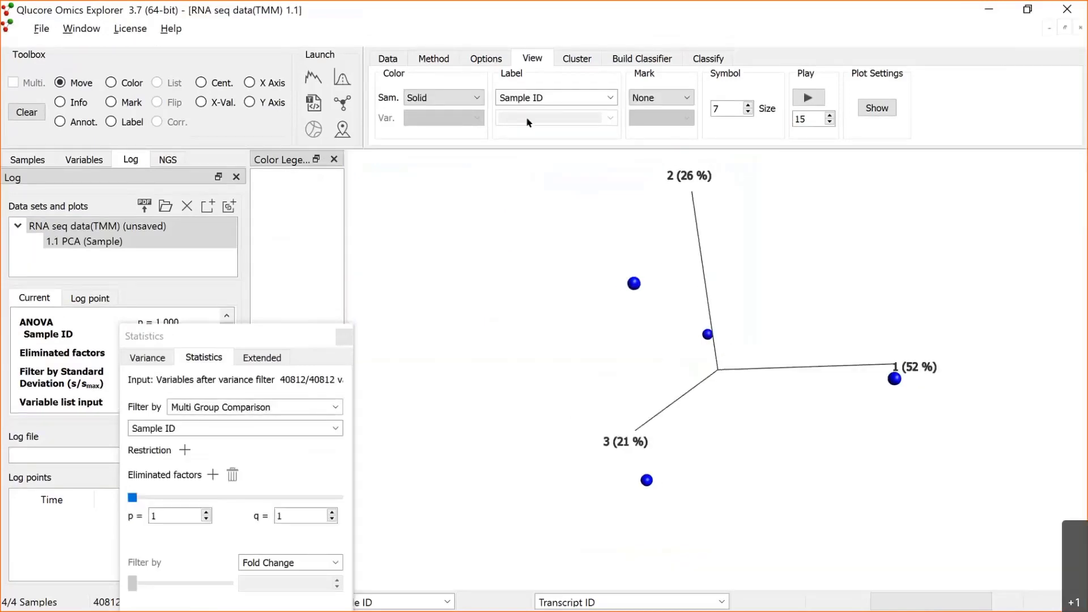
pyautogui.click(434, 57)
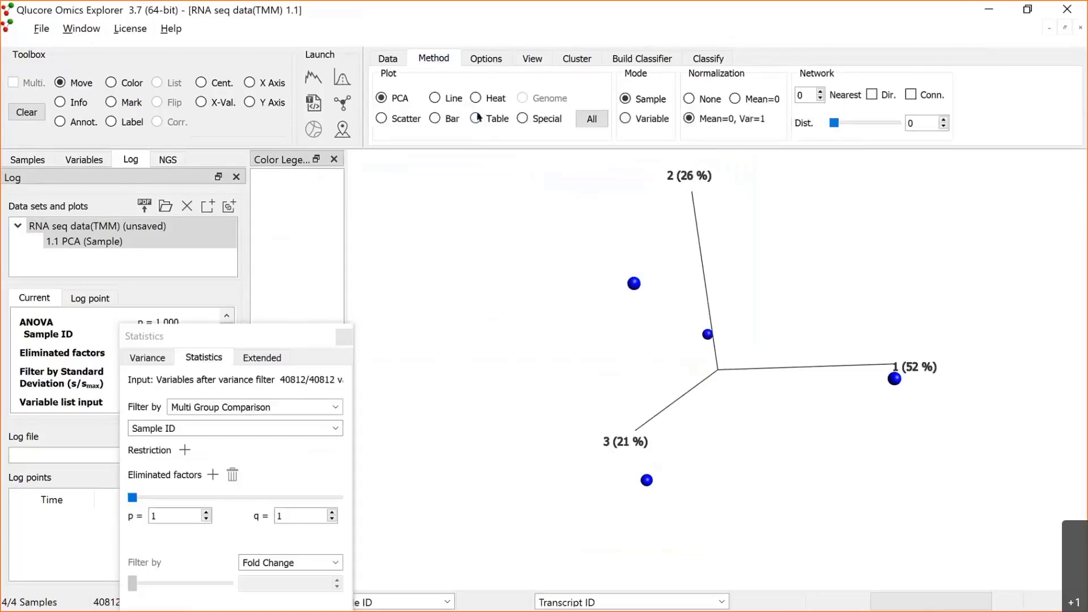
pyautogui.click(476, 118)
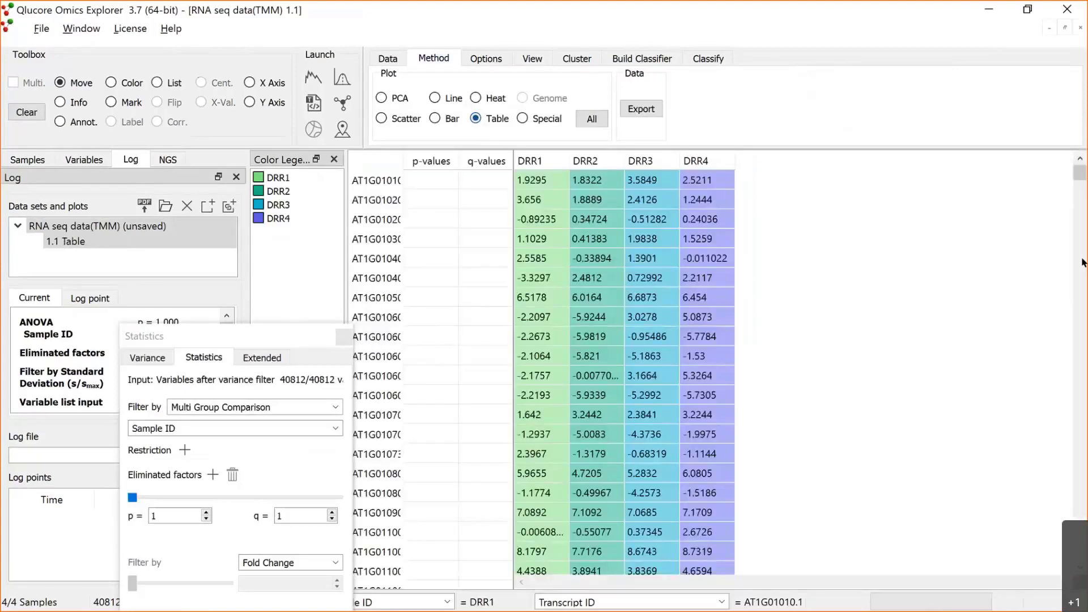
pyautogui.moveTo(1080, 190)
pyautogui.mouseDown()
pyautogui.moveTo(1085, 252)
pyautogui.moveTo(1084, 176)
pyautogui.mouseUp()
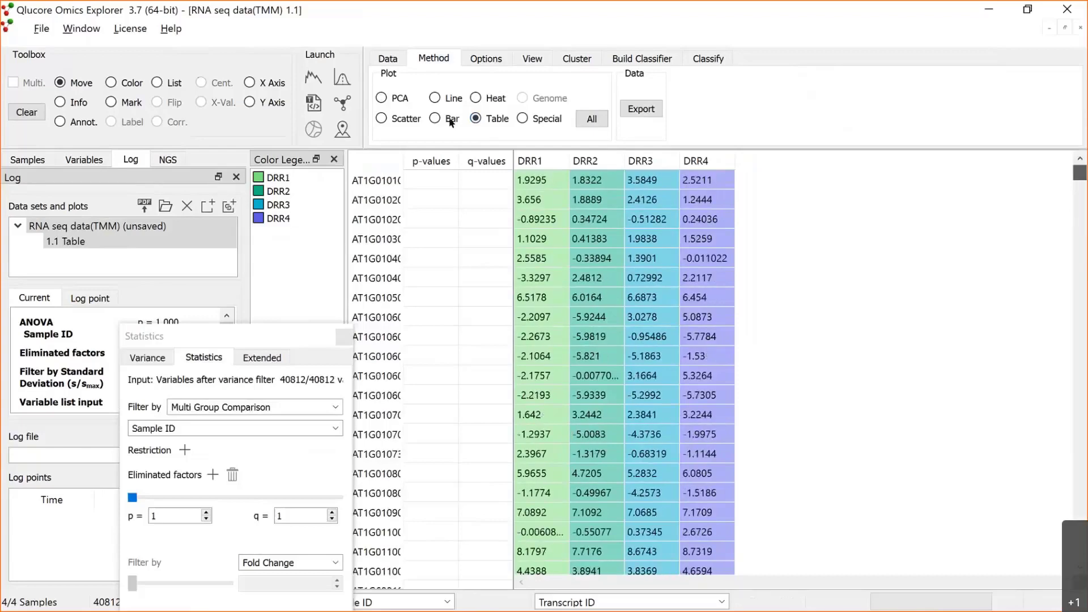
# - Return to the PCA plot and check which sample annotations are available
pyautogui.click(381, 98)
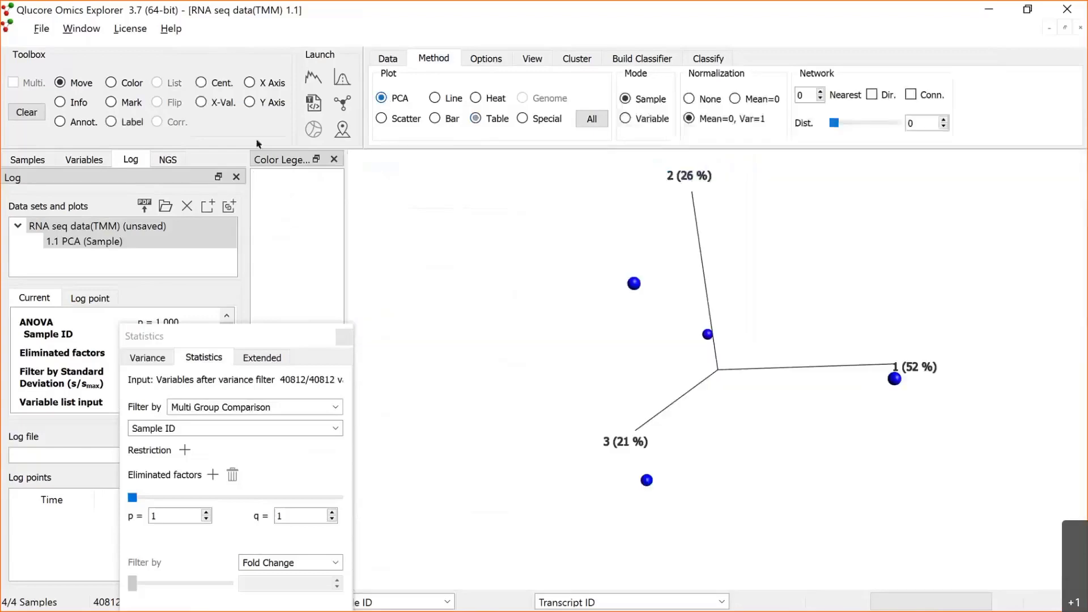
pyautogui.click(34, 163)
pyautogui.click(233, 221)
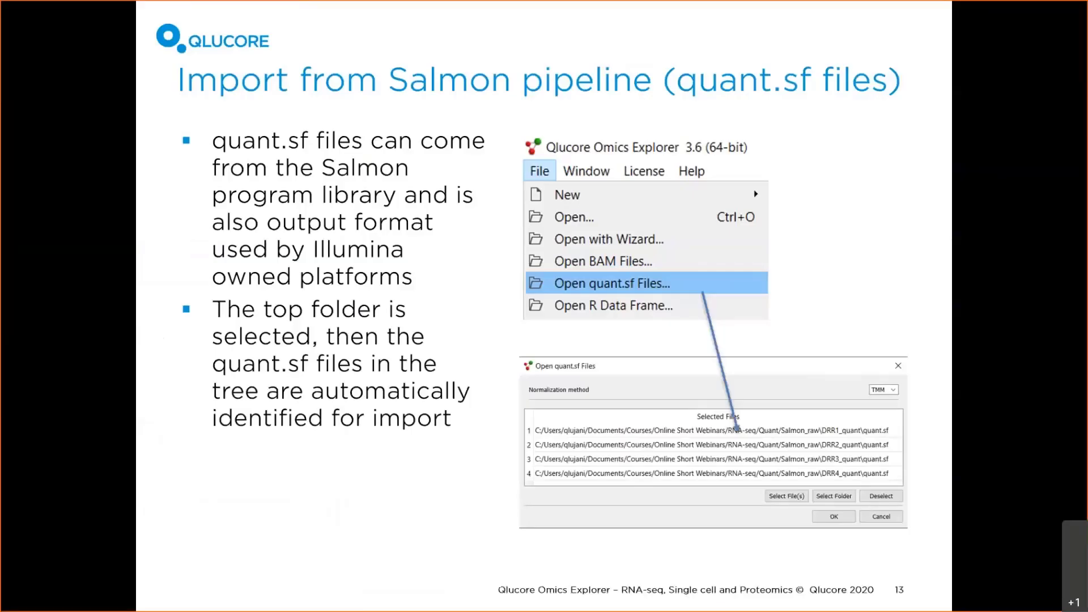
pyautogui.press('Right')
pyautogui.press('Right')
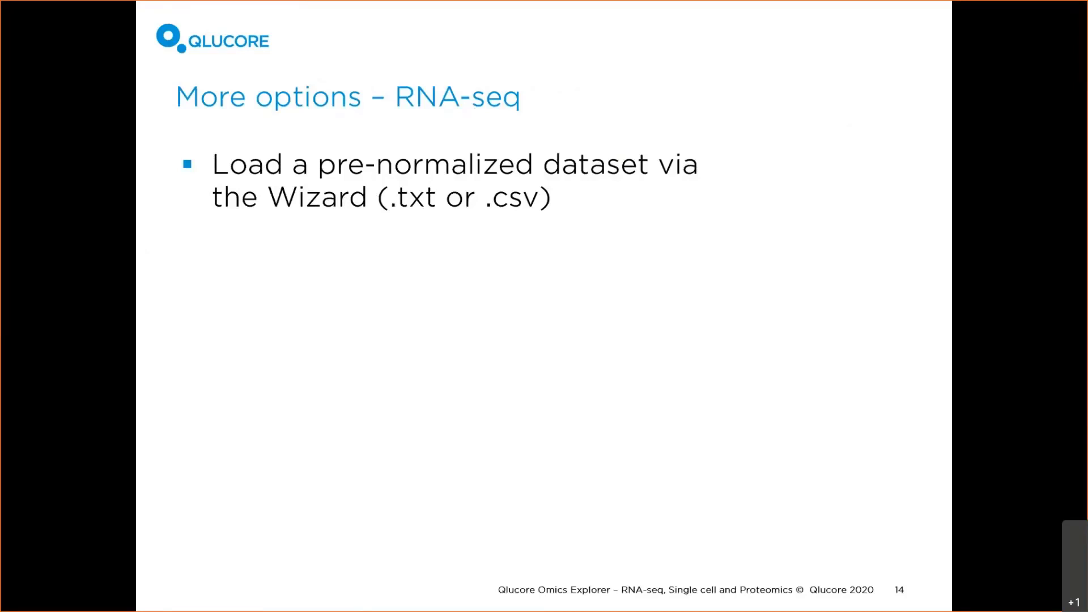
pyautogui.press('Right')
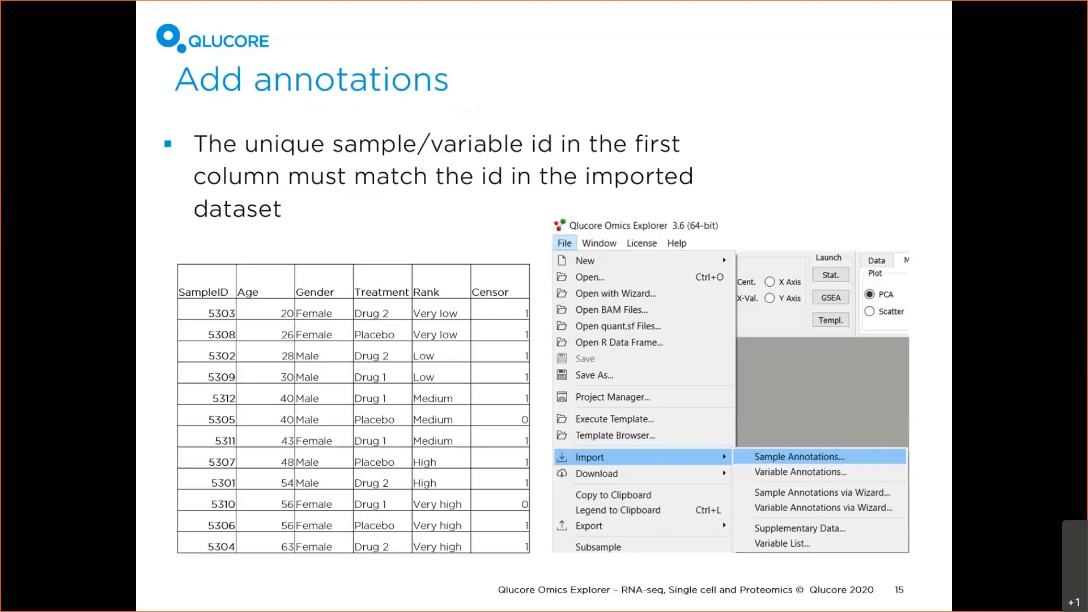
# - Switch to Qlucore Omics Explorer and export the sample annotations to the Desktop as a tab-delimited text file named annot
pyautogui.hotkey('alt', 'Tab')
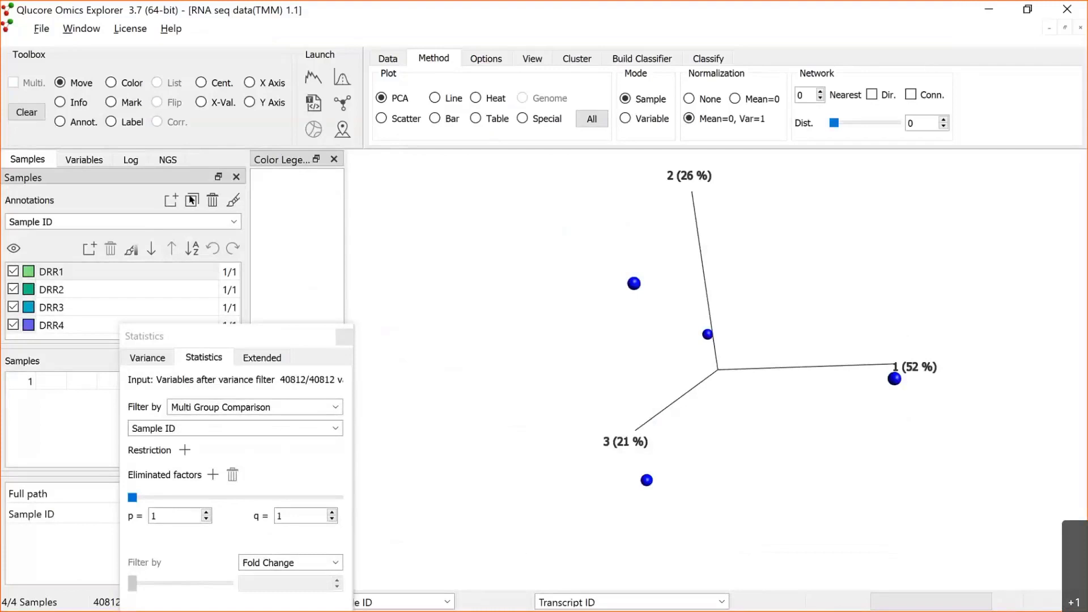
pyautogui.click(39, 31)
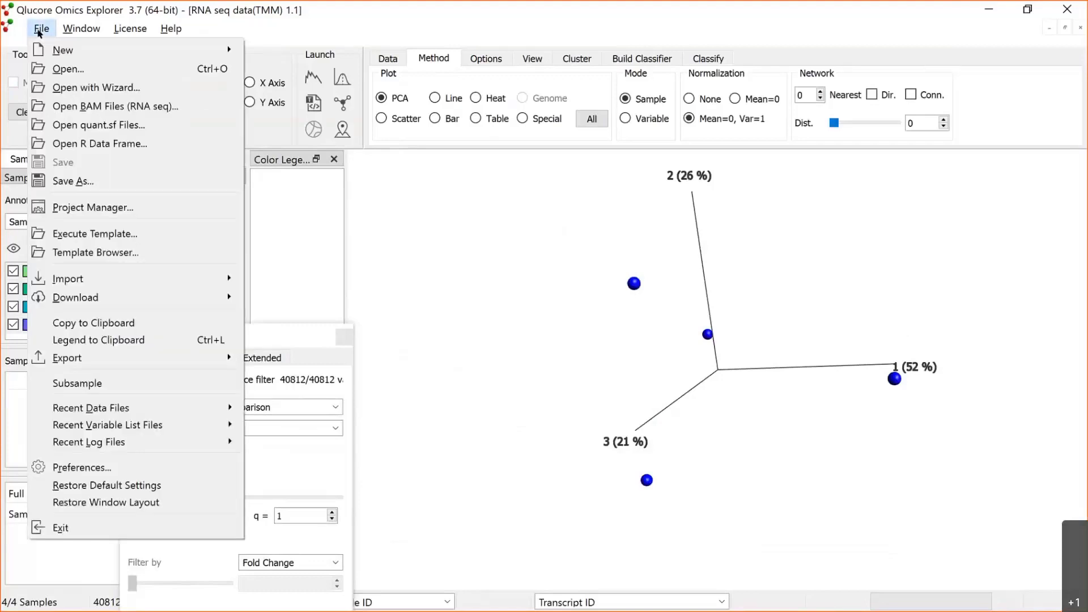
pyautogui.moveTo(205, 351)
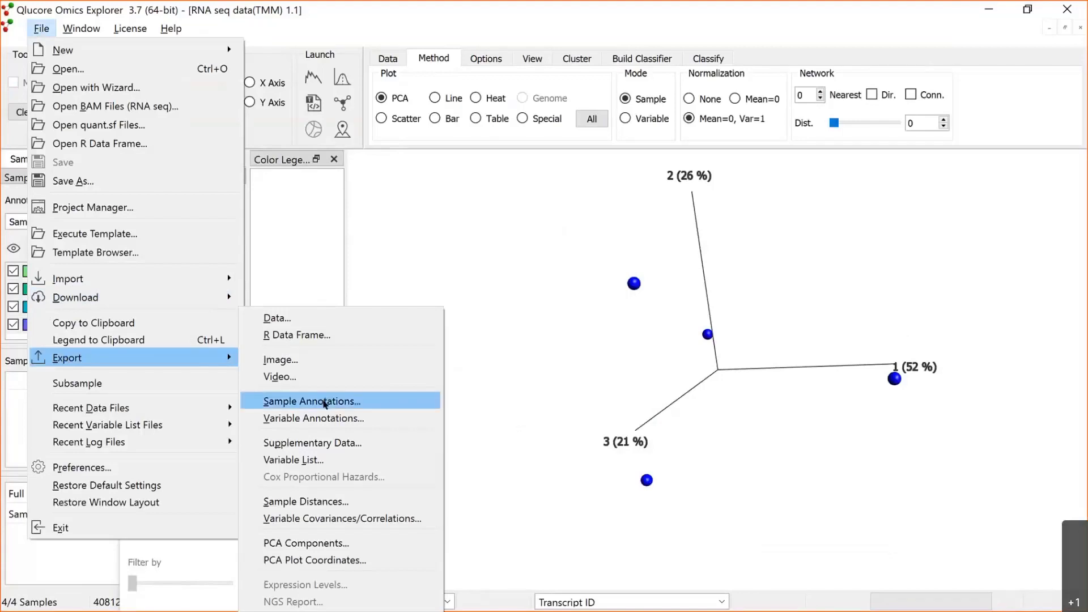
pyautogui.click(312, 401)
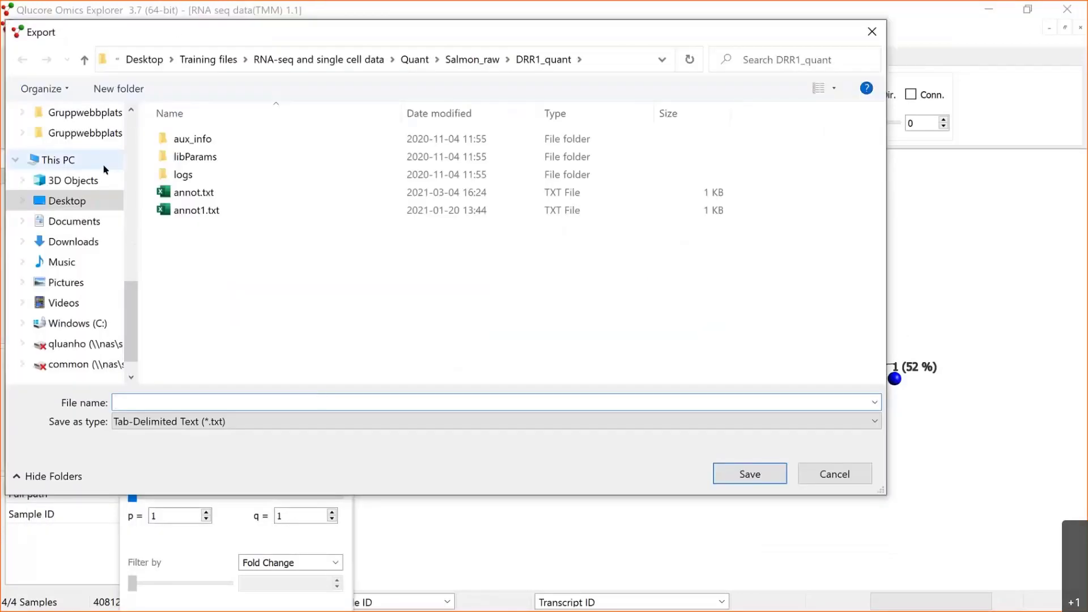
pyautogui.click(77, 200)
pyautogui.click(204, 397)
pyautogui.write('annot')
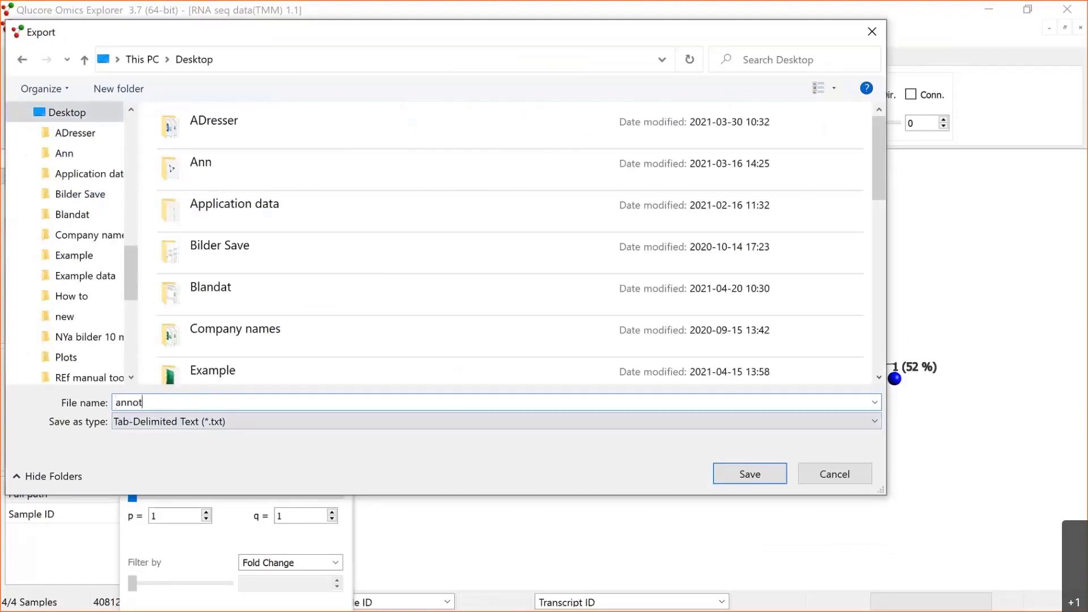
pyautogui.click(772, 479)
# - Open annot.txt from the desktop in Excel and widen column B to fit the file paths
pyautogui.press('super+d')
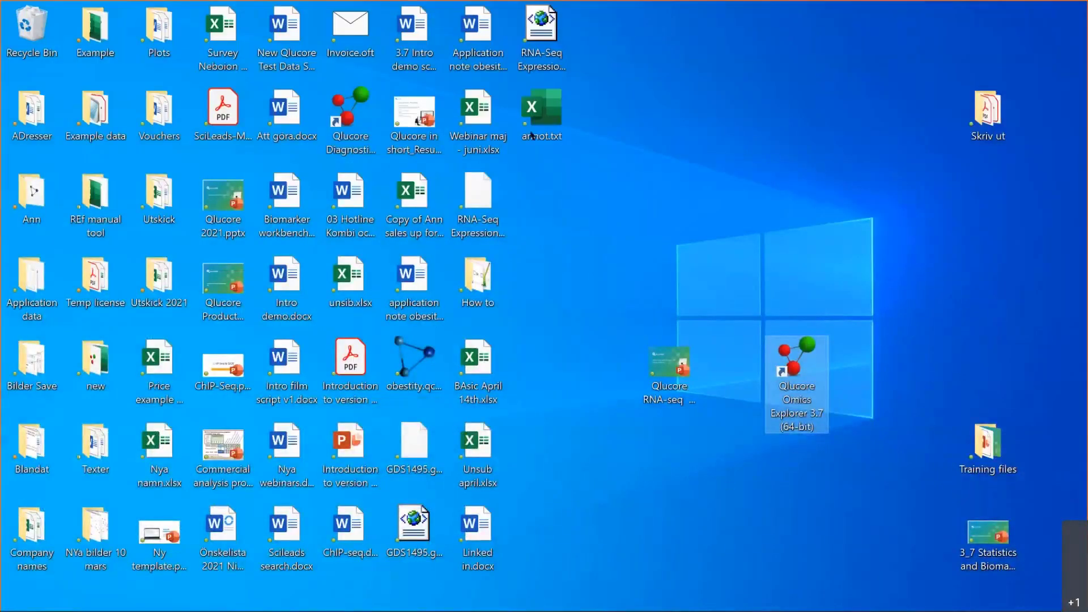
pyautogui.click(537, 109)
pyautogui.doubleClick(538, 109)
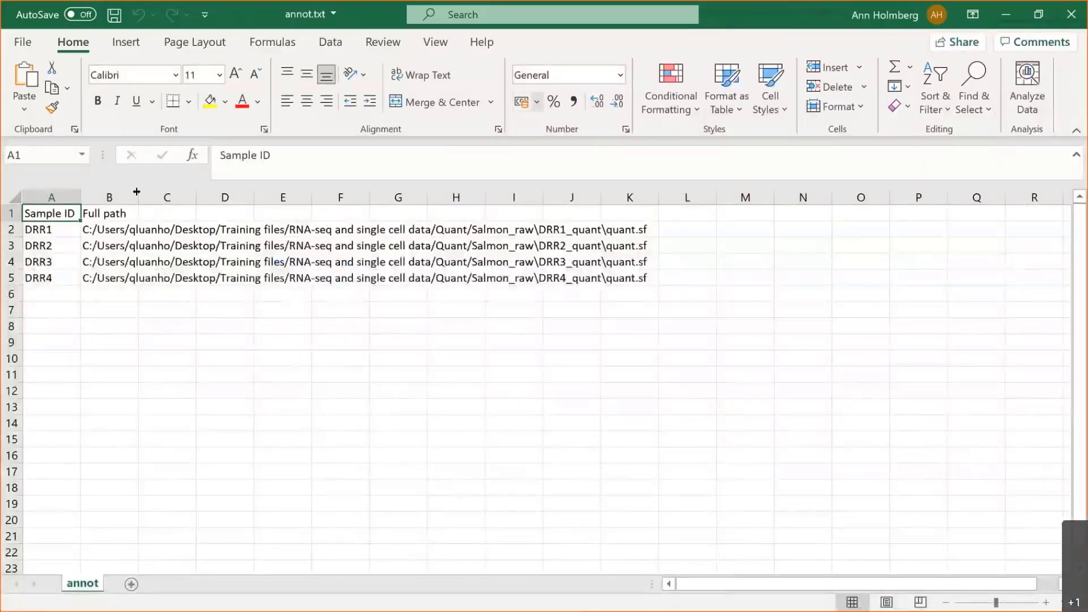
pyautogui.doubleClick(136, 194)
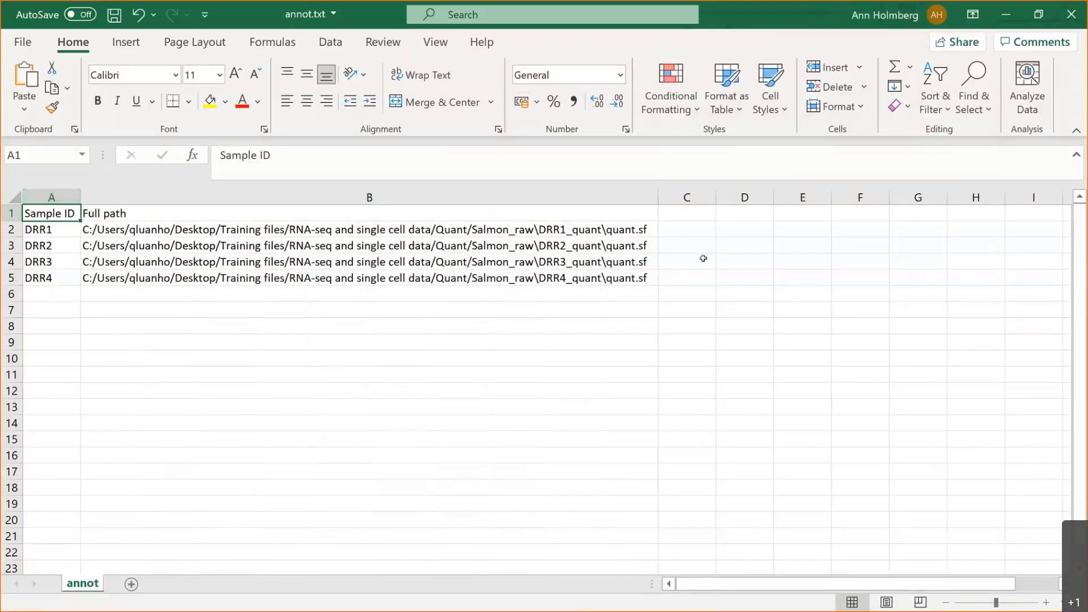
# - Add the column headers treatment in C1 and sex in D1
pyautogui.click(695, 211)
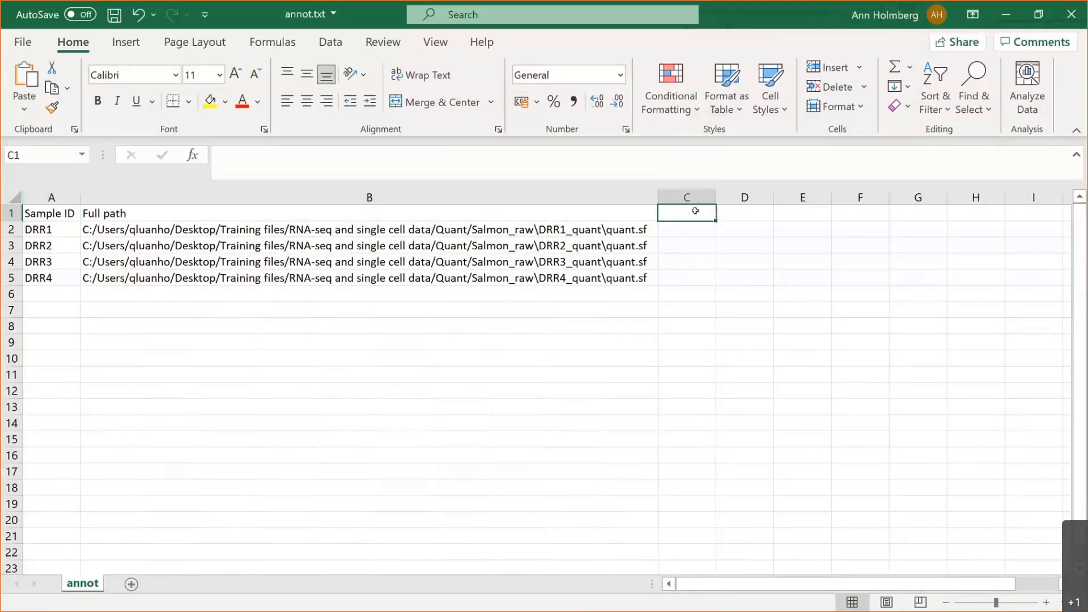
pyautogui.write('tr')
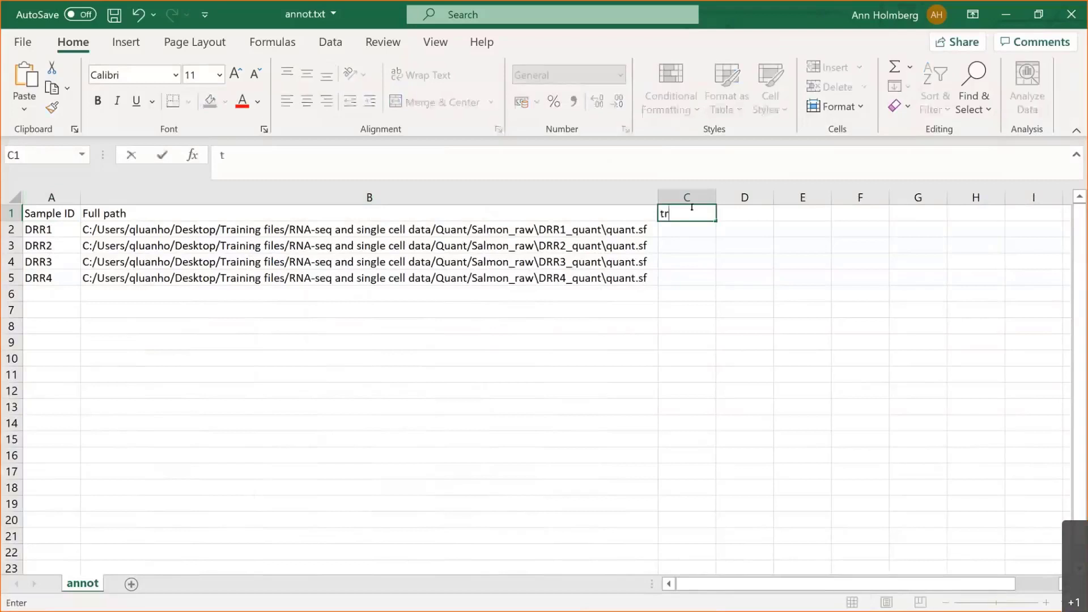
pyautogui.write('eatment')
pyautogui.click(745, 213)
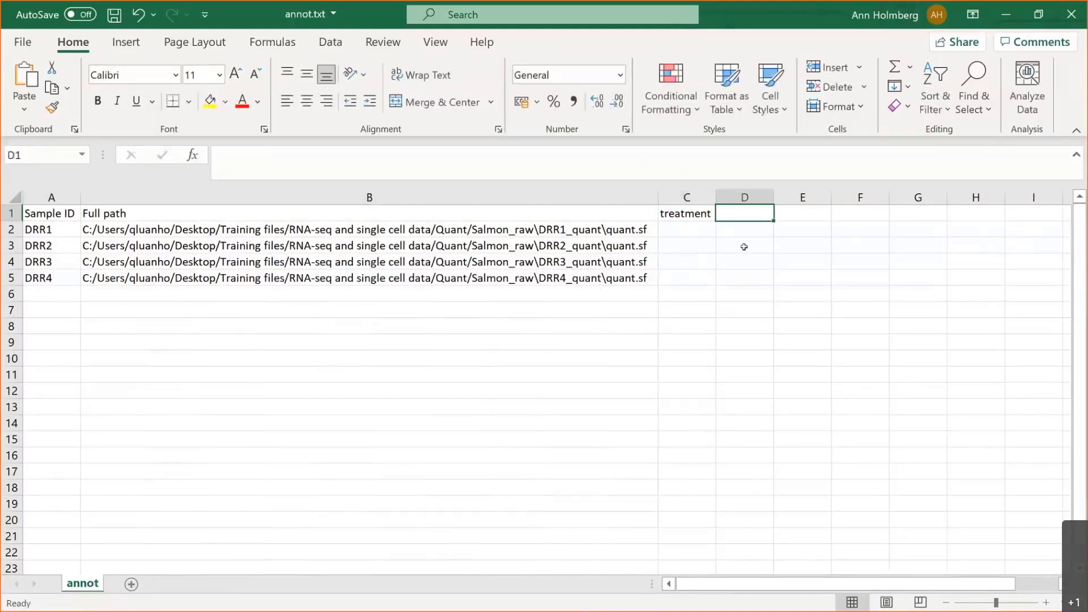
pyautogui.write('sex')
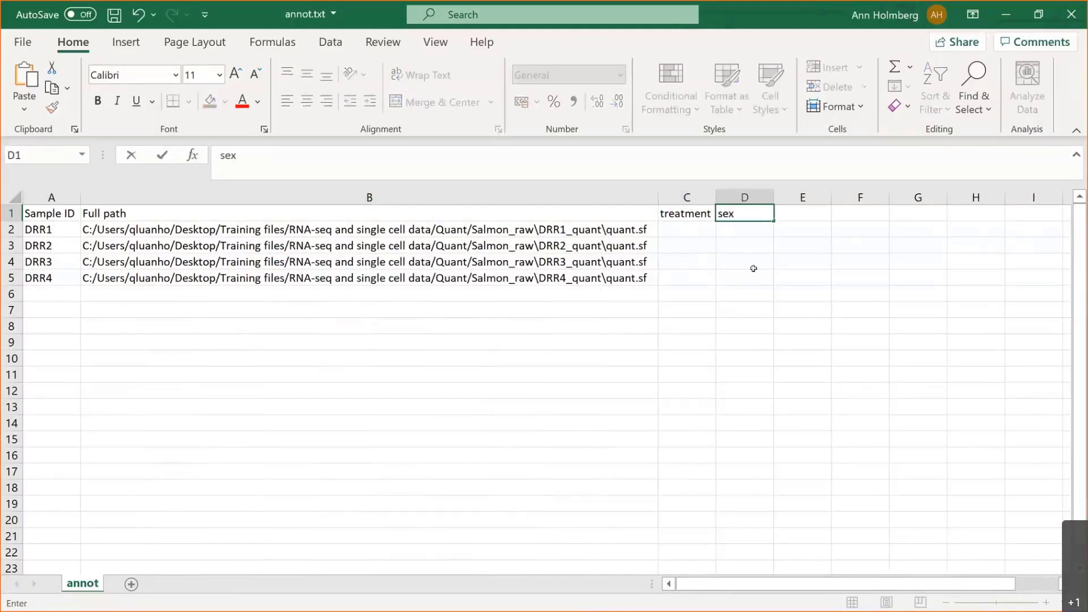
# - Fill the treatment column with c for DRR1 and DRR2 and treatment for DRR3 and DRR4
pyautogui.click(676, 227)
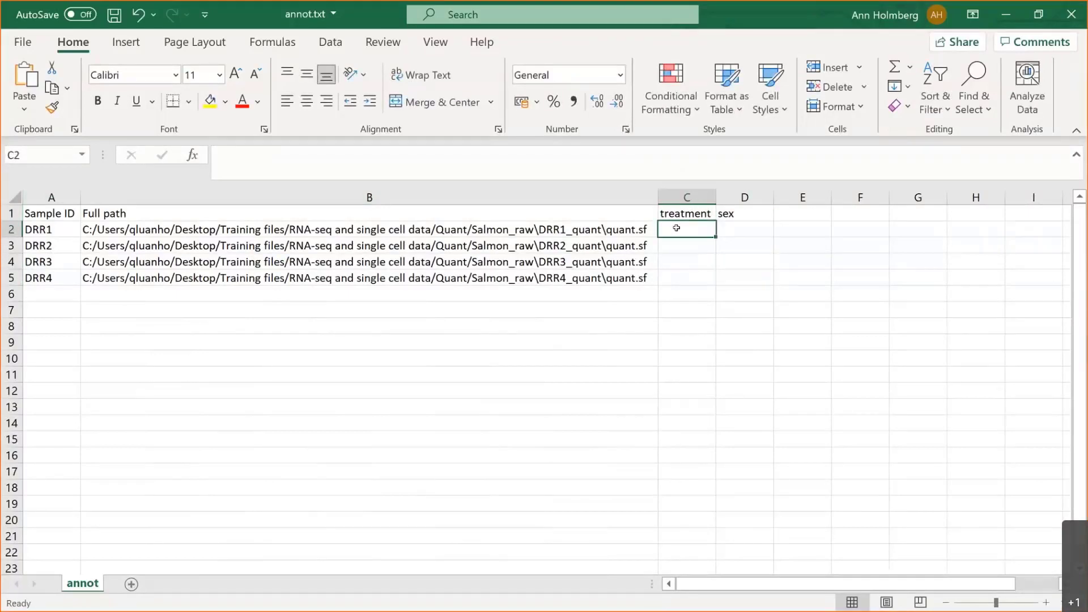
pyautogui.write('c')
pyautogui.press('Return')
pyautogui.write('c')
pyautogui.press('Return')
pyautogui.write('t')
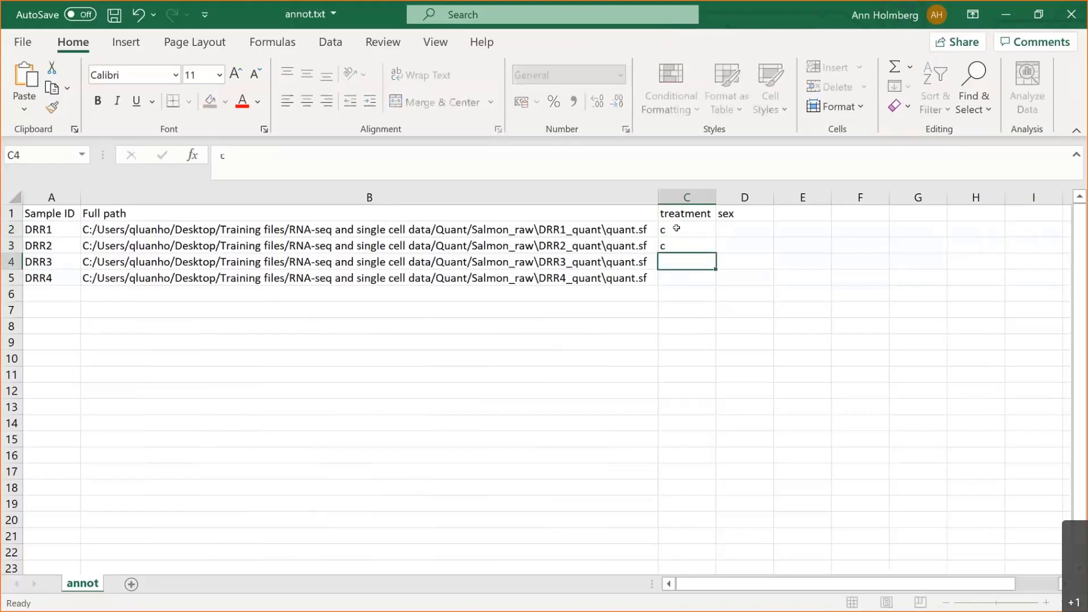
pyautogui.press('Return')
pyautogui.write('t')
pyautogui.press('Return')
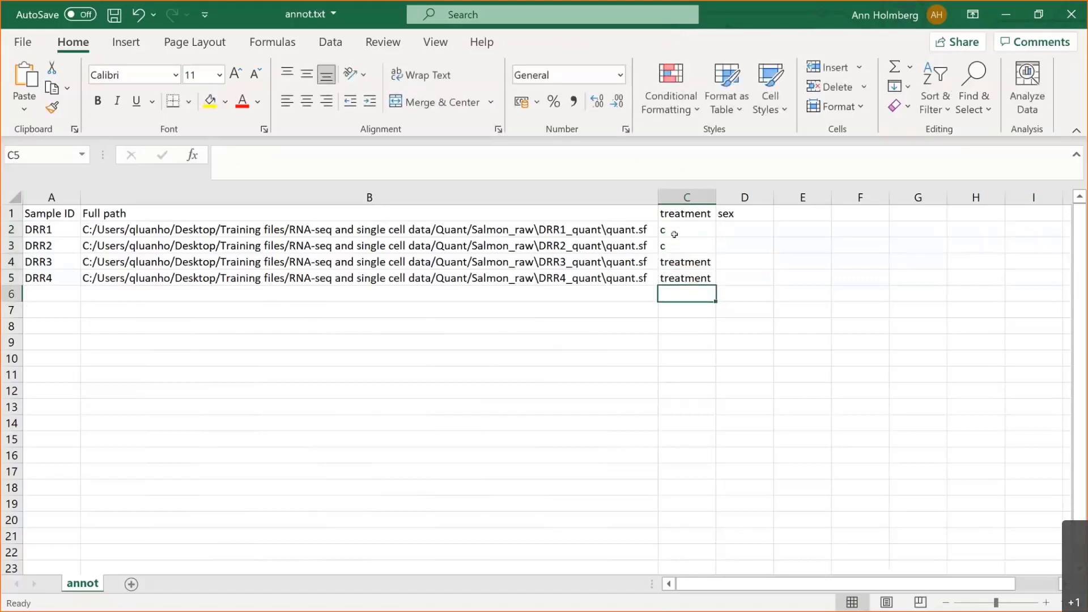
# - Fill the sex column with f, m, f, m for DRR1 to DRR4 and save annot.txt
pyautogui.click(737, 227)
pyautogui.write('f')
pyautogui.press('Return')
pyautogui.write('m')
pyautogui.press('Return')
pyautogui.write('f')
pyautogui.press('Return')
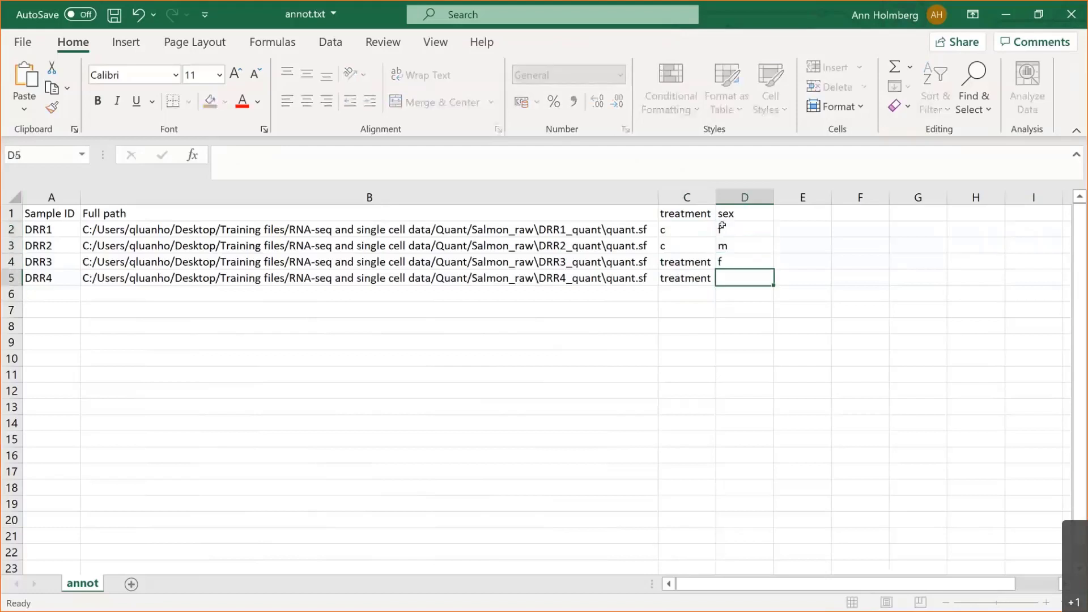
pyautogui.write('m')
pyautogui.press('Return')
pyautogui.moveTo(695, 306); pyautogui.dragTo(696, 295)
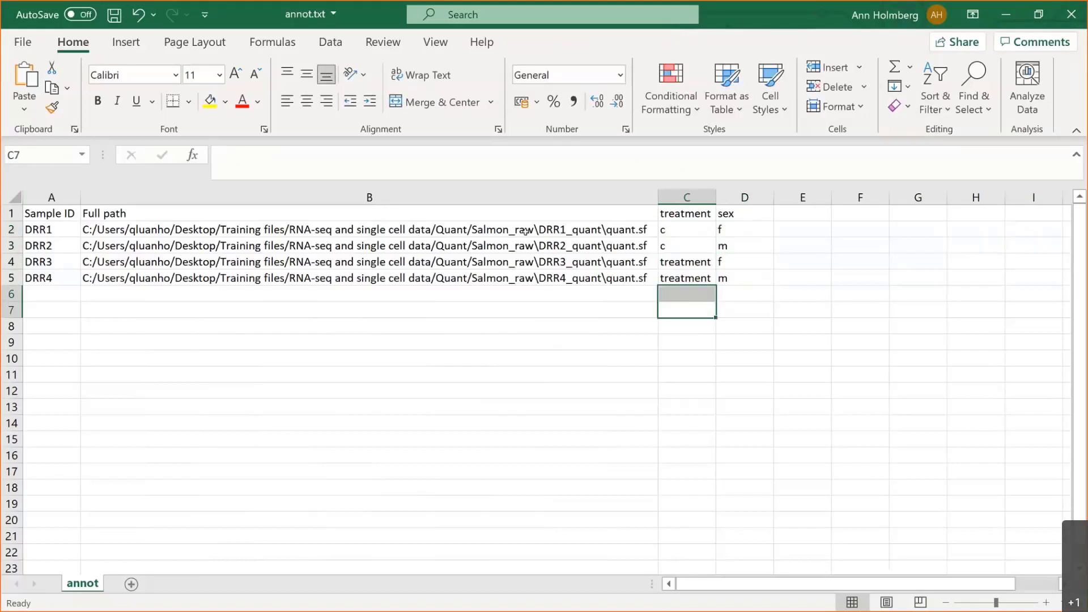
pyautogui.click(115, 17)
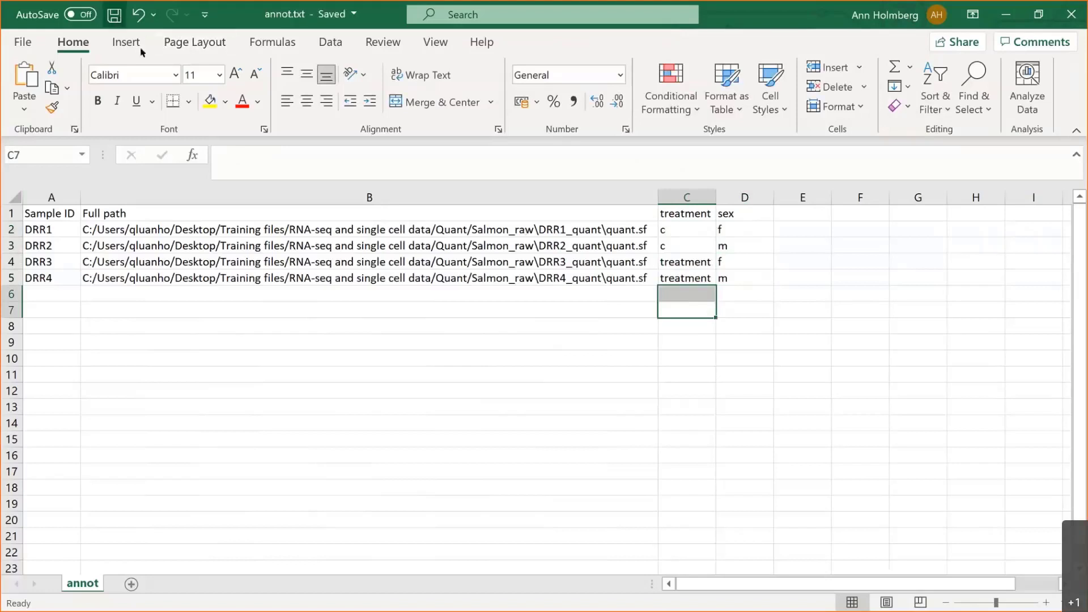
# - Switch to Qlucore Omics Explorer and import the Full path, treatment and sex sample annotations from annot.txt on the Desktop
pyautogui.hotkey('alt', 'Tab')
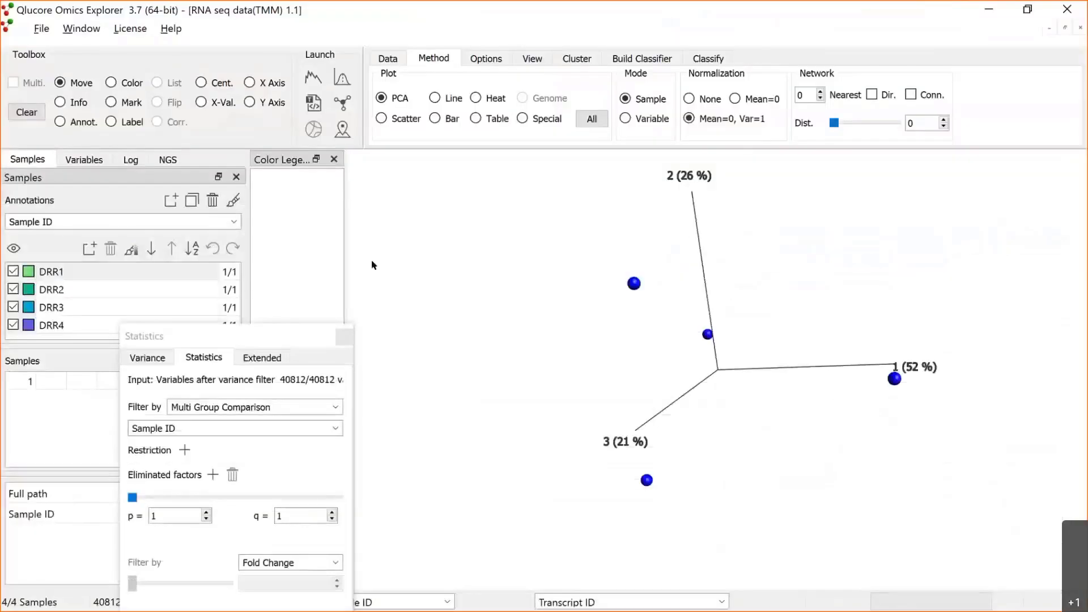
pyautogui.click(40, 29)
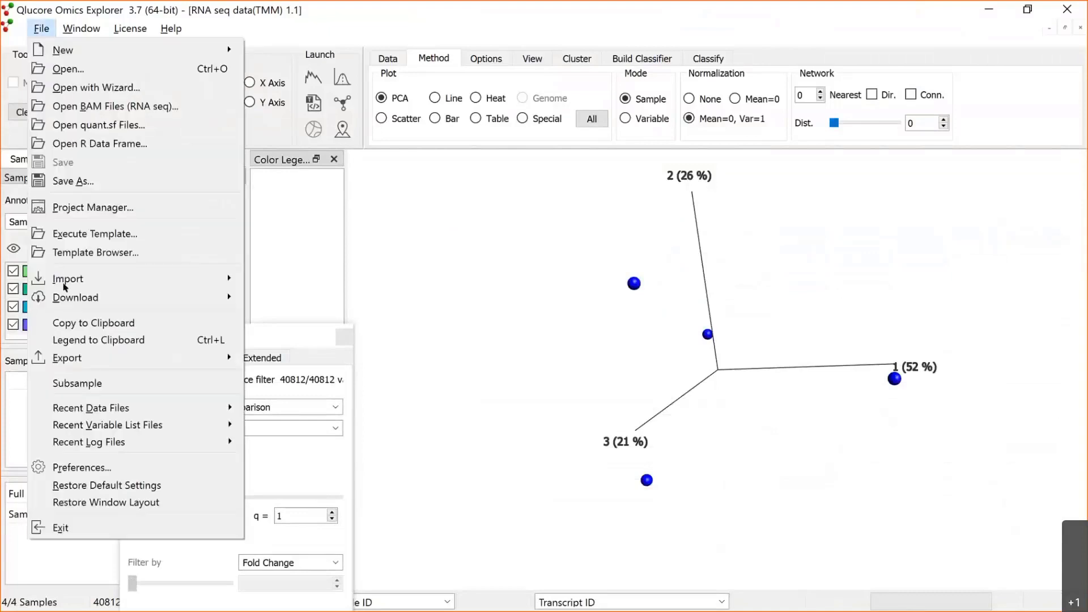
pyautogui.moveTo(67, 279)
pyautogui.click(326, 276)
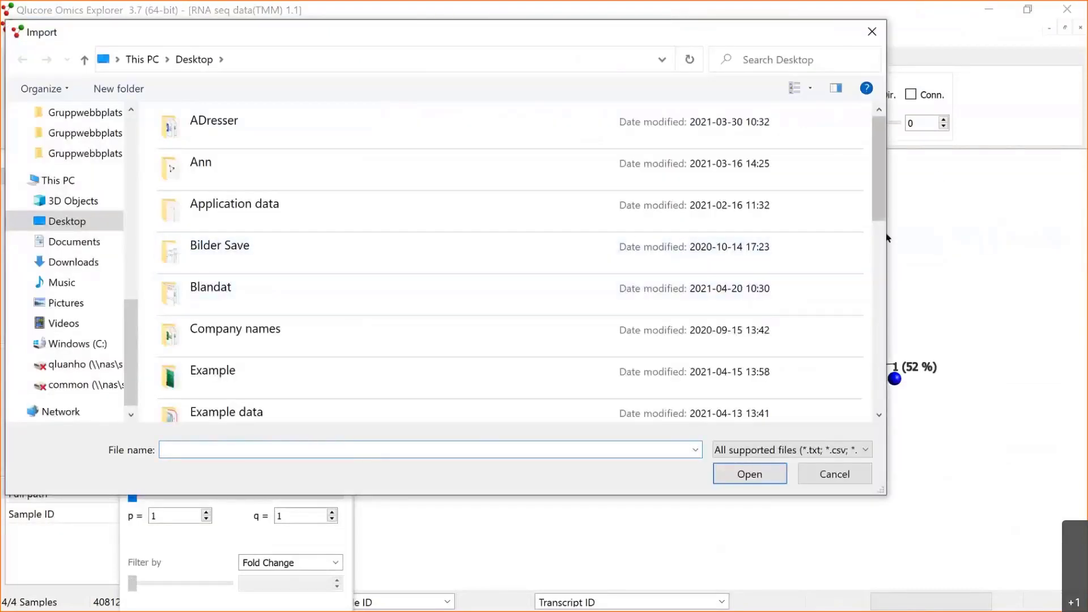
pyautogui.scroll(-10, 422, 396)
pyautogui.doubleClick(389, 401)
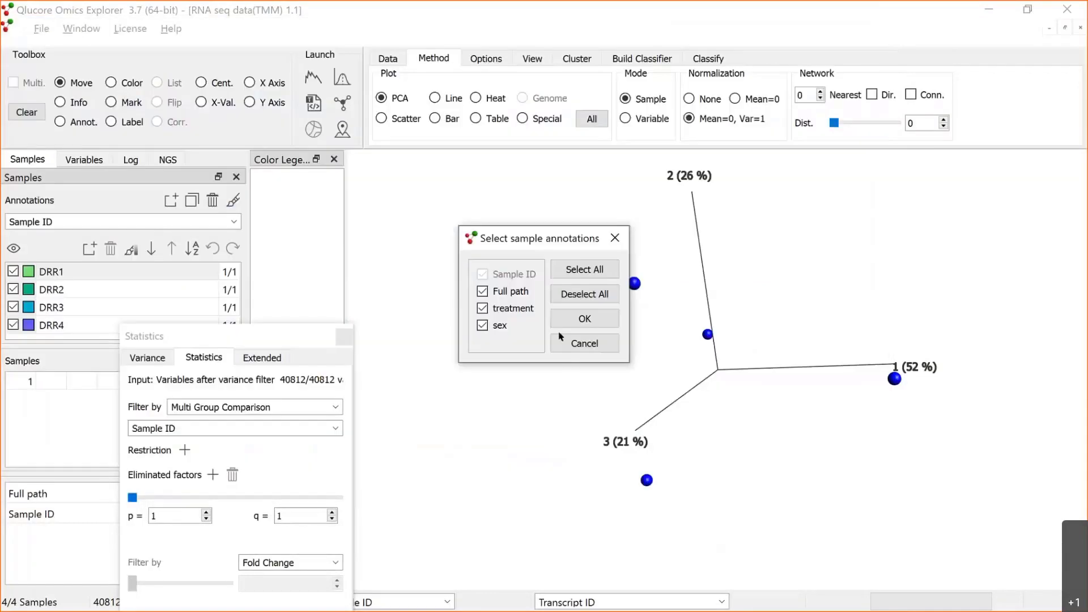
pyautogui.click(588, 321)
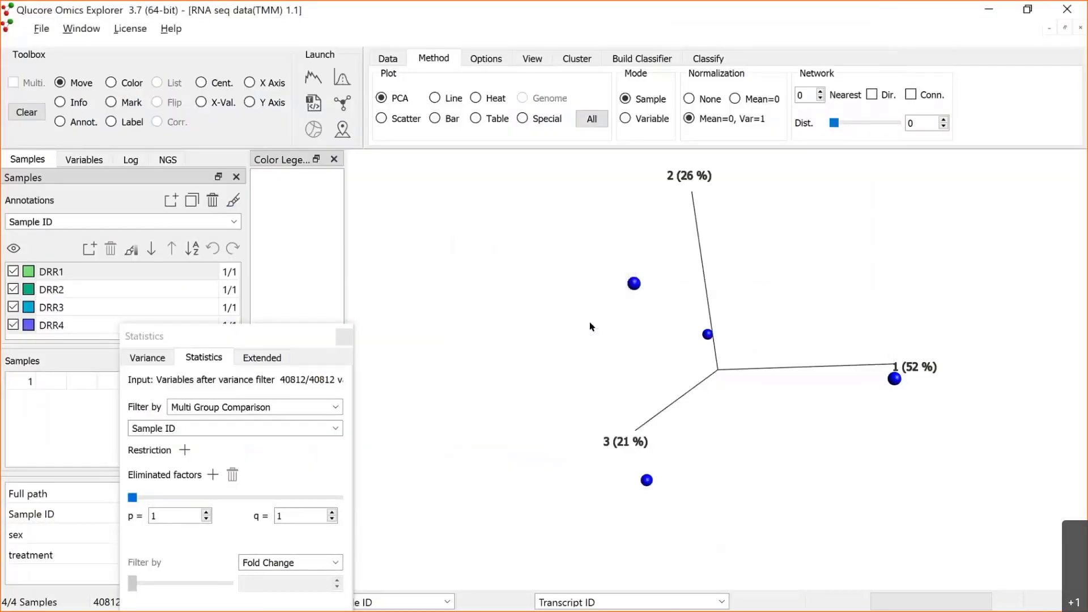
# - Show the treatment annotation, set group c's colour to yellow (#ffff00) and colour the PCA samples by treatment
pyautogui.click(234, 222)
pyautogui.click(93, 271)
pyautogui.click(33, 273)
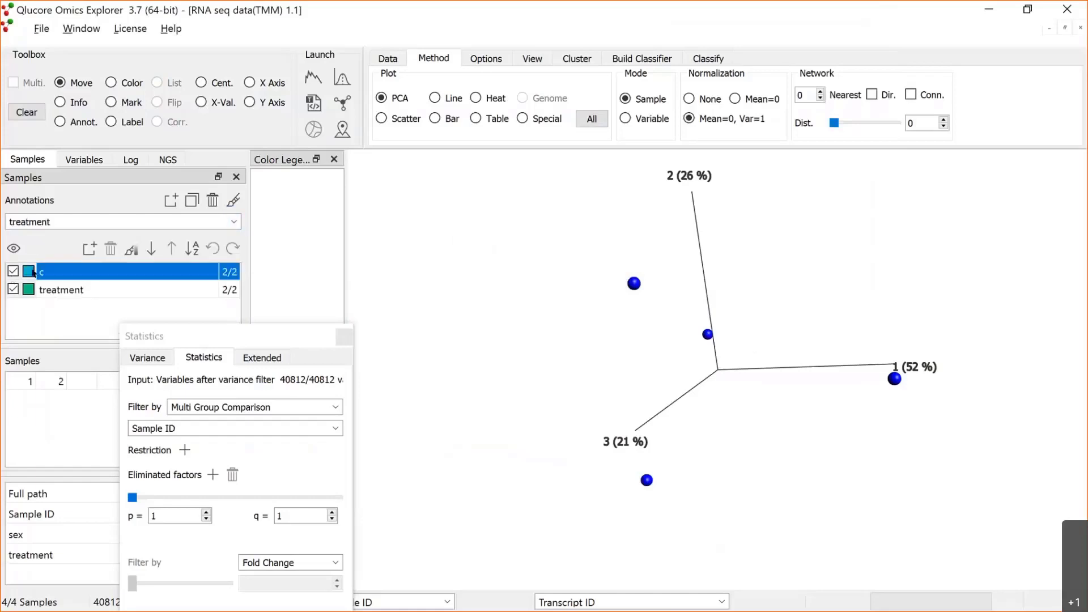
pyautogui.click(28, 272)
pyautogui.click(509, 249)
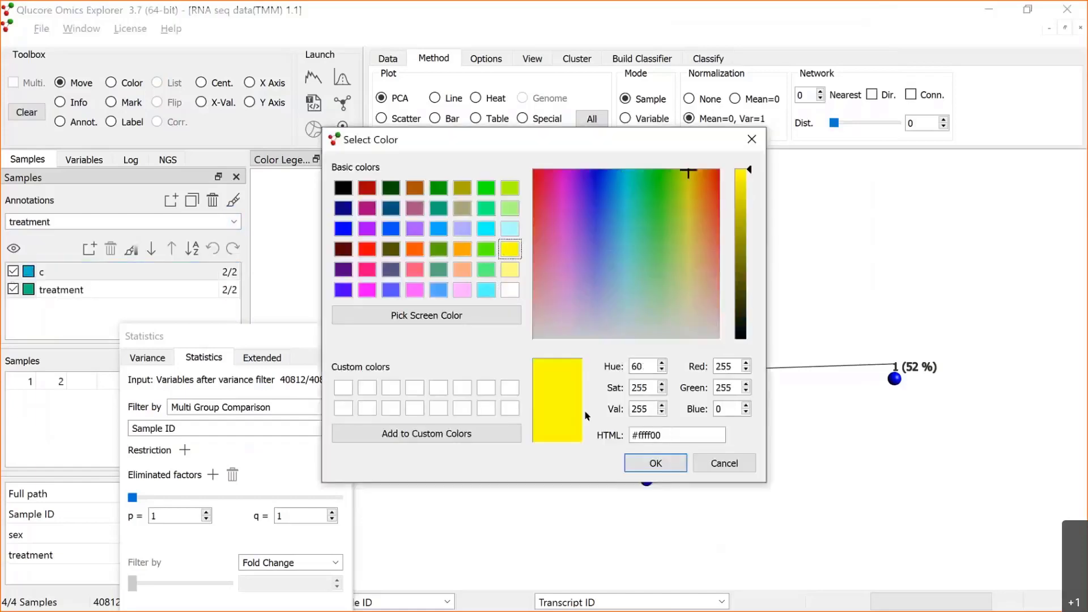
pyautogui.click(655, 465)
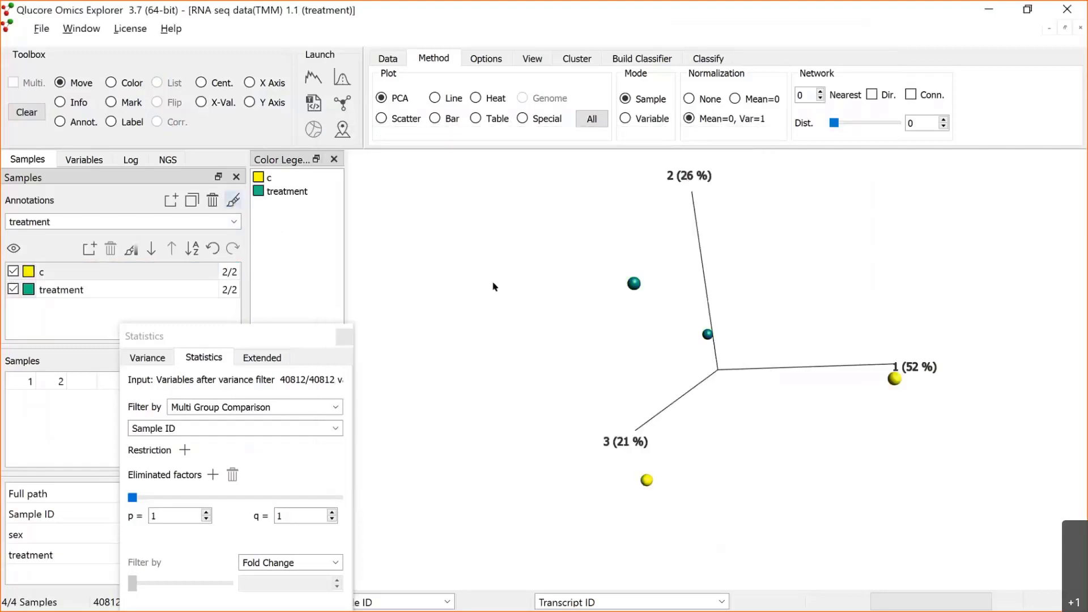
# - Filter the variables with a Two Group Comparison on treatment, lowering the p-value cutoff to 6.8e-4
pyautogui.click(463, 306)
pyautogui.click(465, 318)
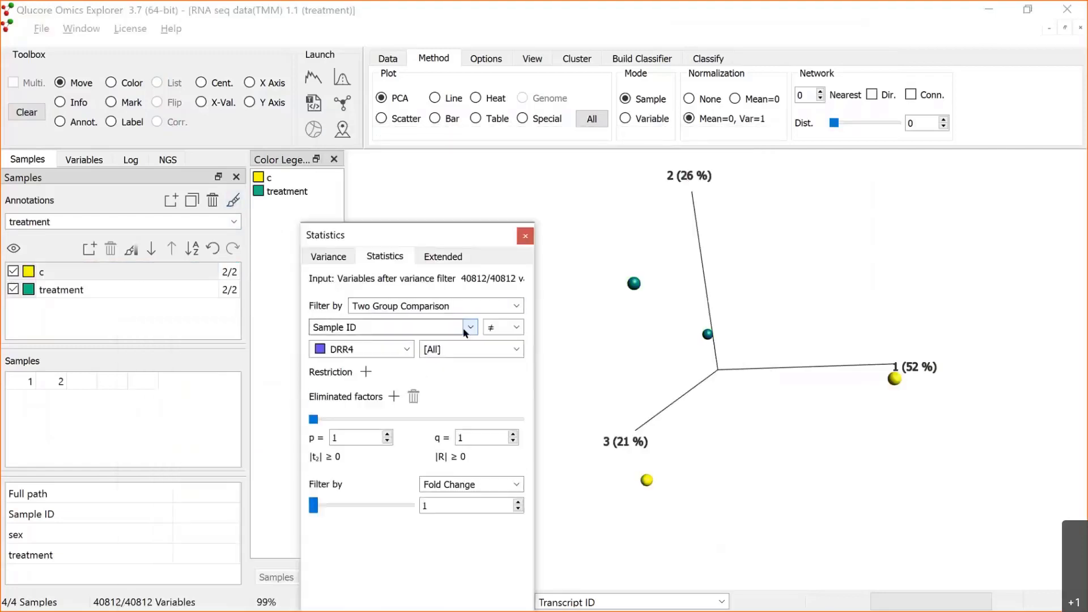
pyautogui.click(469, 327)
pyautogui.click(335, 375)
pyautogui.moveTo(314, 422); pyautogui.dragTo(365, 420)
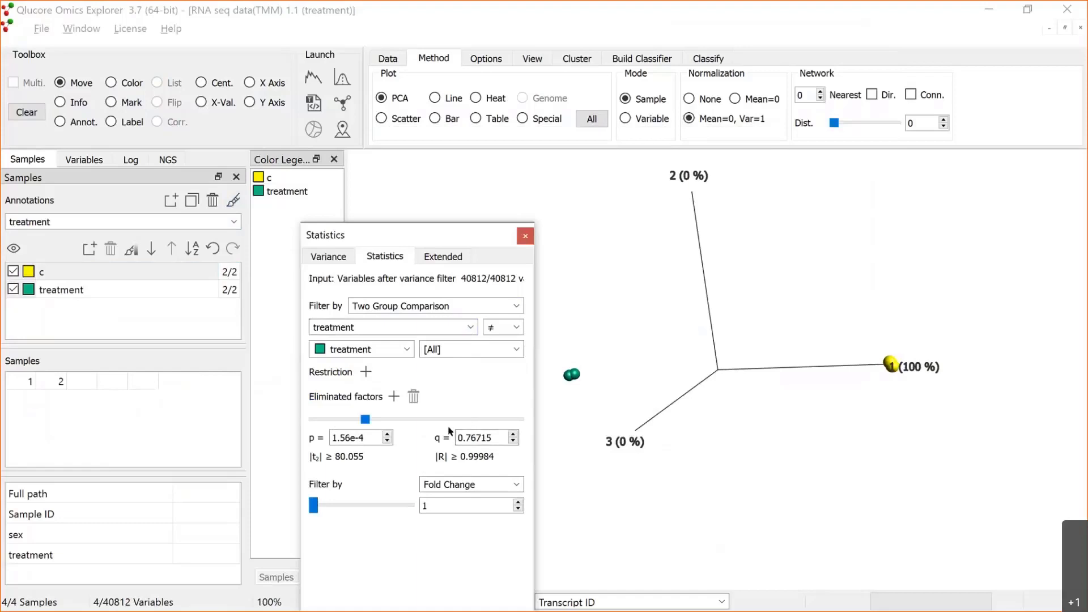
pyautogui.moveTo(363, 422)
pyautogui.mouseDown()
pyautogui.moveTo(342, 423)
pyautogui.moveTo(361, 423)
pyautogui.mouseUp()
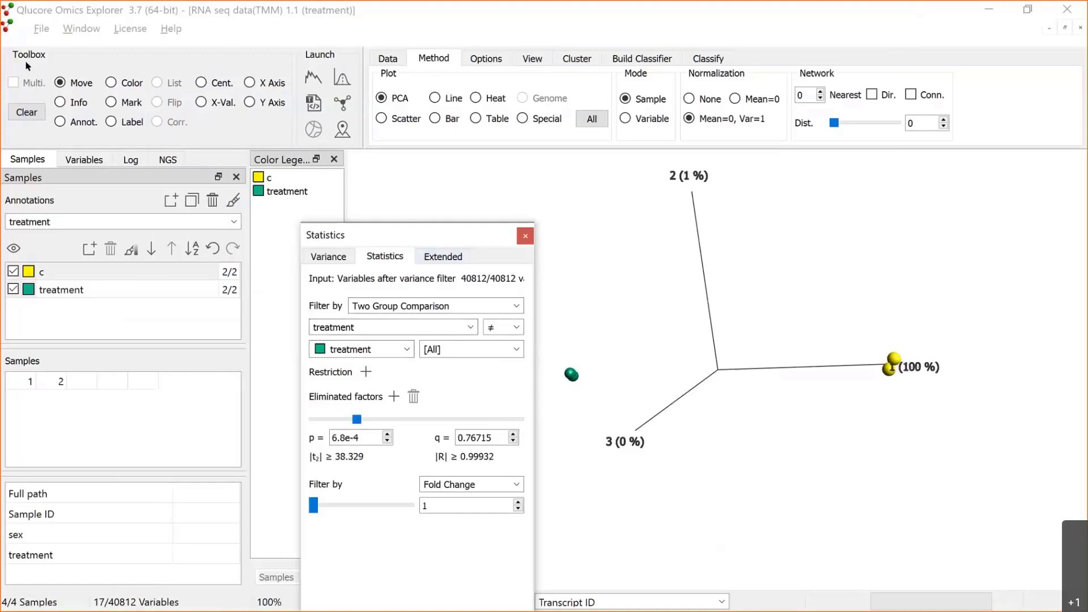
pyautogui.click(41, 28)
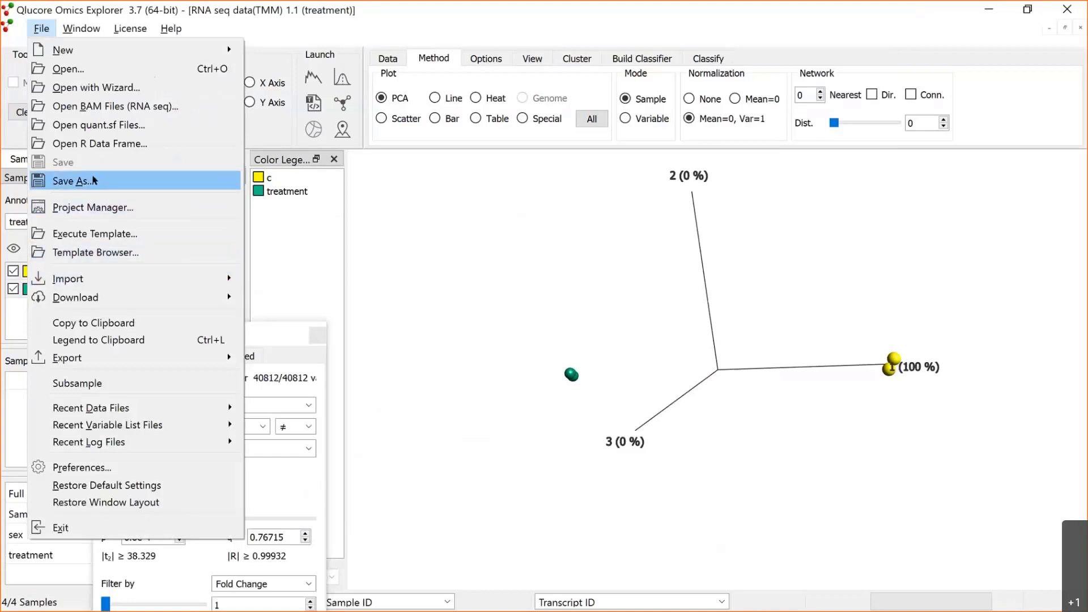
pyautogui.click(412, 242)
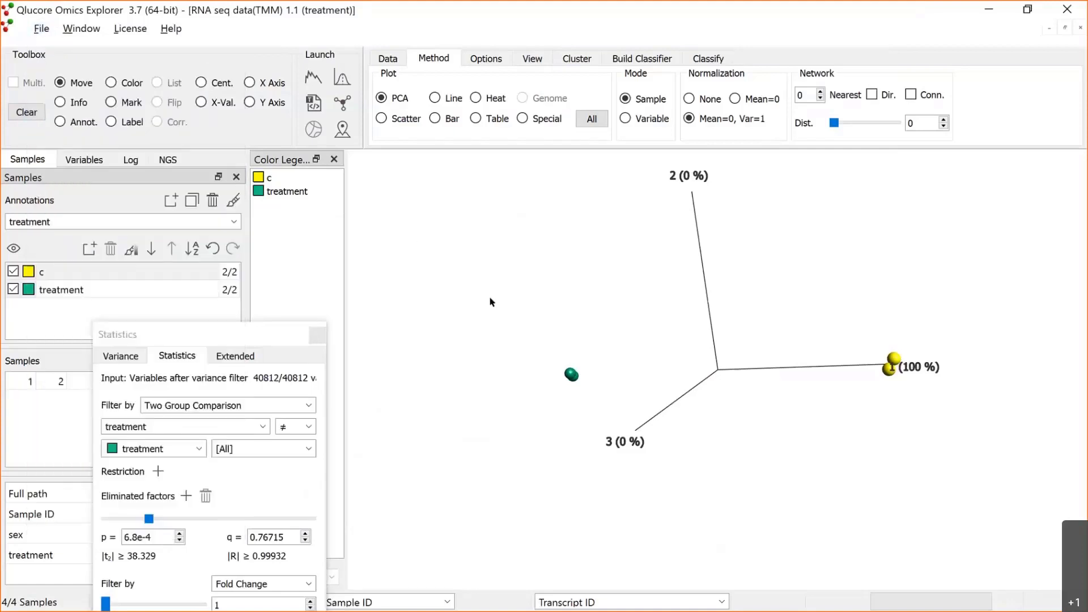
# - Switch to the PowerPoint slide show and advance to the Download data from GEO slide
pyautogui.hotkey('alt', 'Tab')
pyautogui.hotkey('alt', 'Tab')
pyautogui.hotkey('alt', 'Tab')
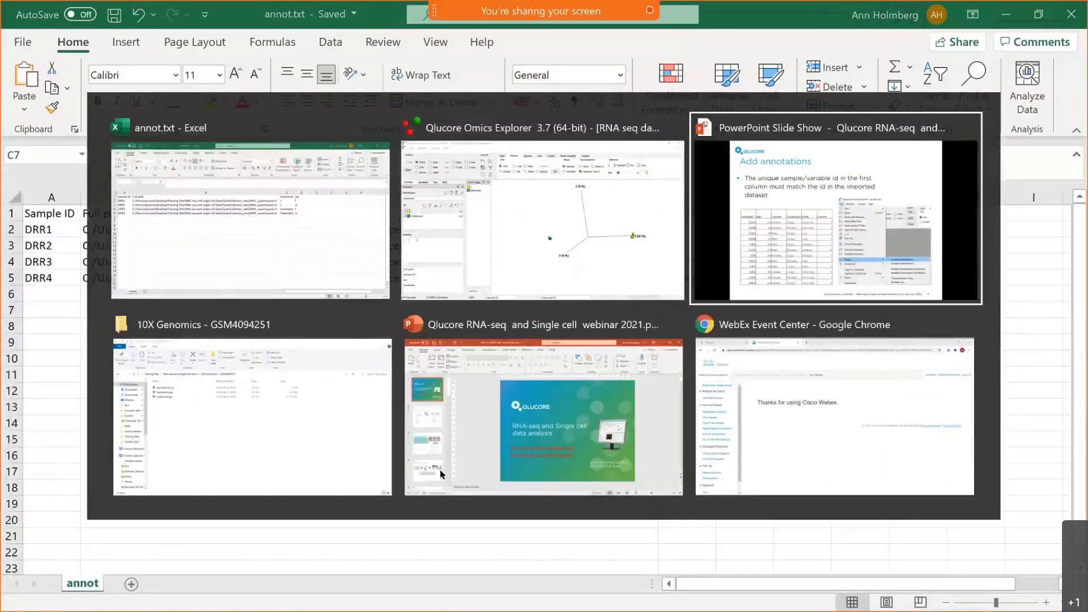
pyautogui.press('Right')
pyautogui.press('Right')
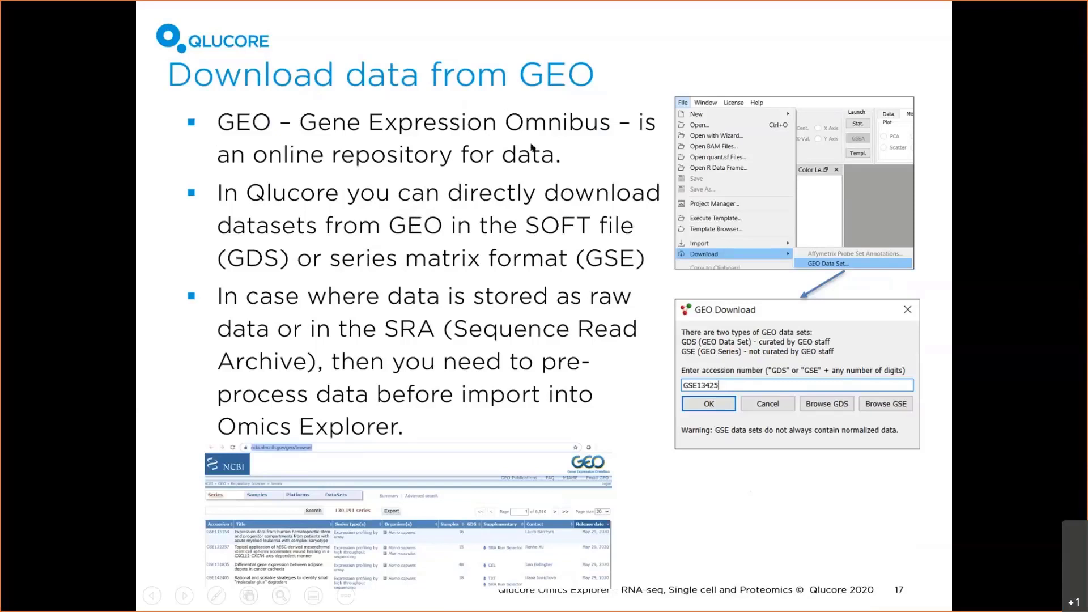
# - Switch to Qlucore Omics Explorer and close the RNA seq data(TMM) data set, discarding its unsaved changes
pyautogui.hotkey('alt', 'Tab')
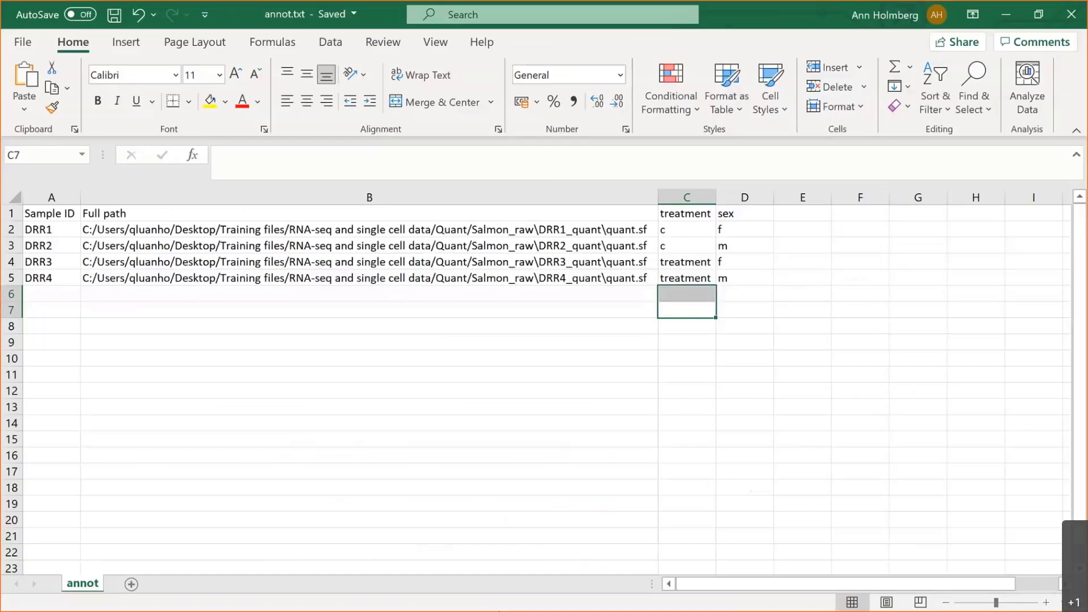
pyautogui.hotkey('alt', 'Tab')
pyautogui.press('Tab')
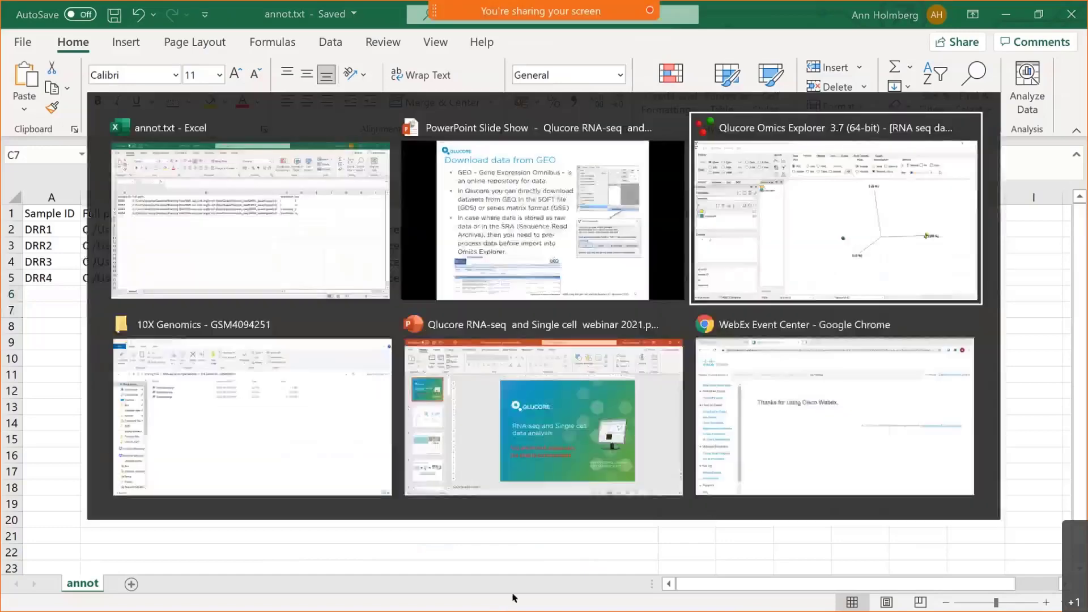
pyautogui.click(131, 160)
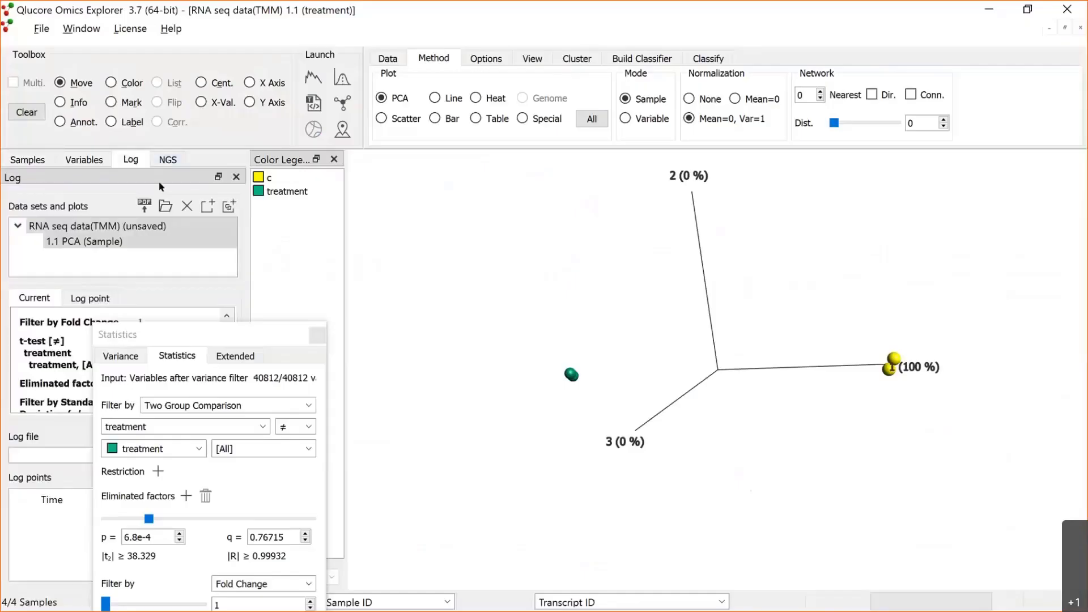
pyautogui.click(187, 205)
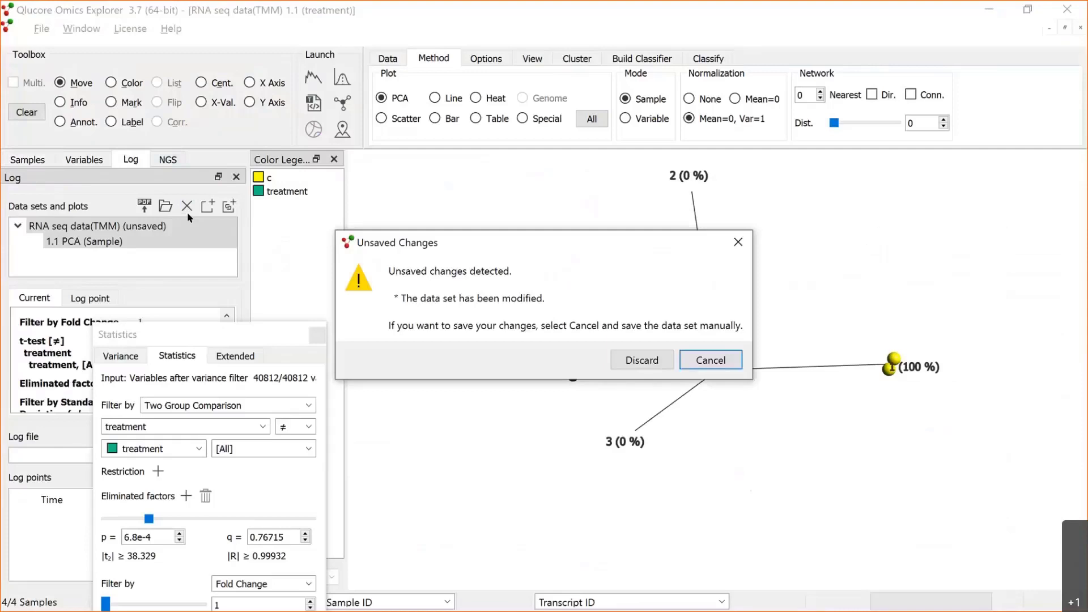
pyautogui.click(635, 358)
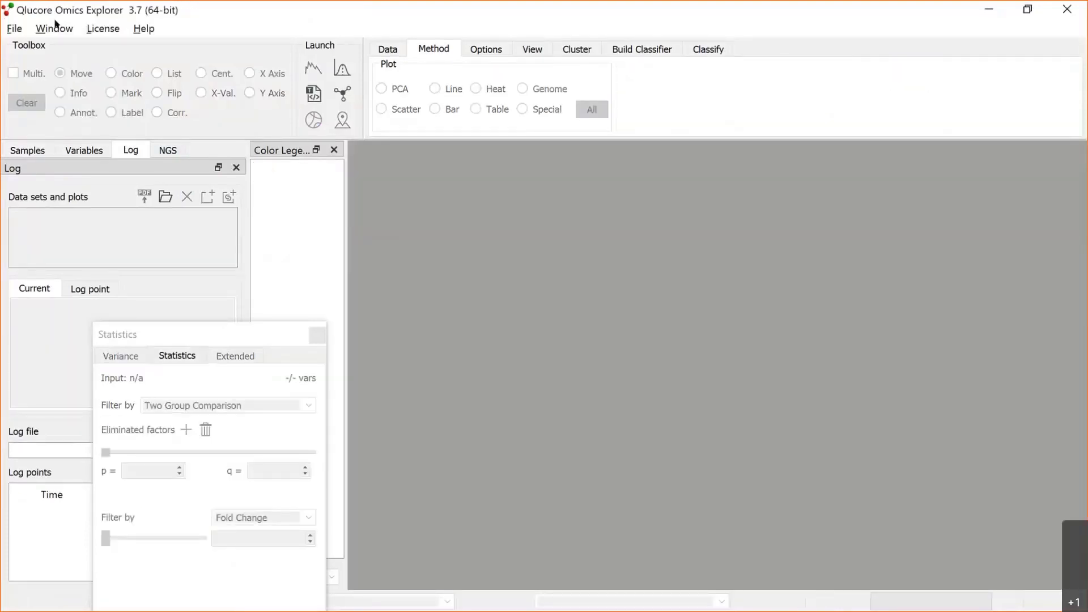
# - Download the GEO data set GSE13425 with all variable annotations included and maximize its PCA plot
pyautogui.click(17, 29)
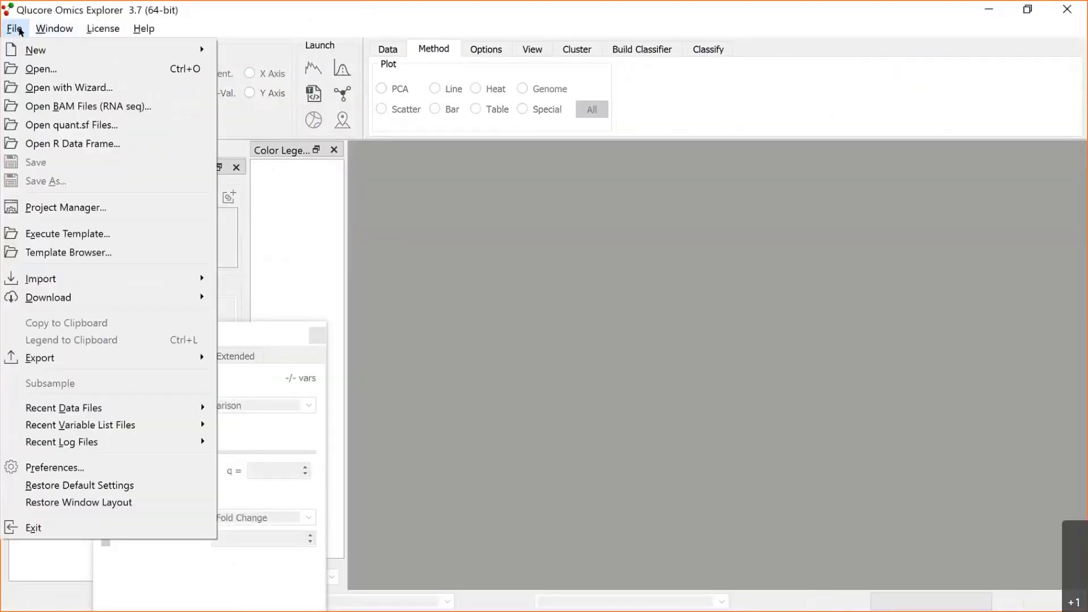
pyautogui.moveTo(55, 300)
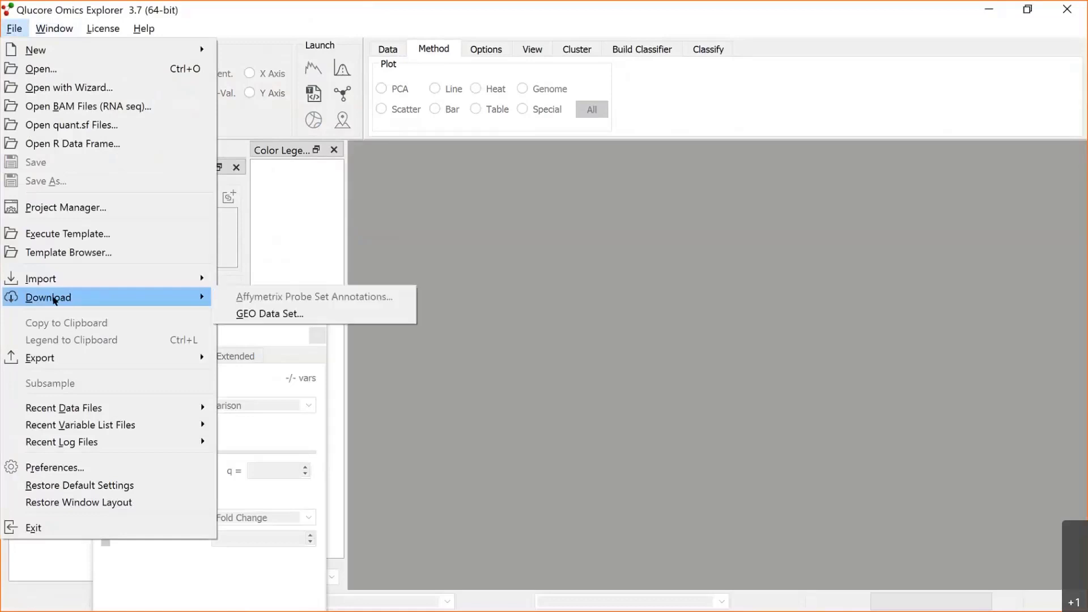
pyautogui.click(281, 315)
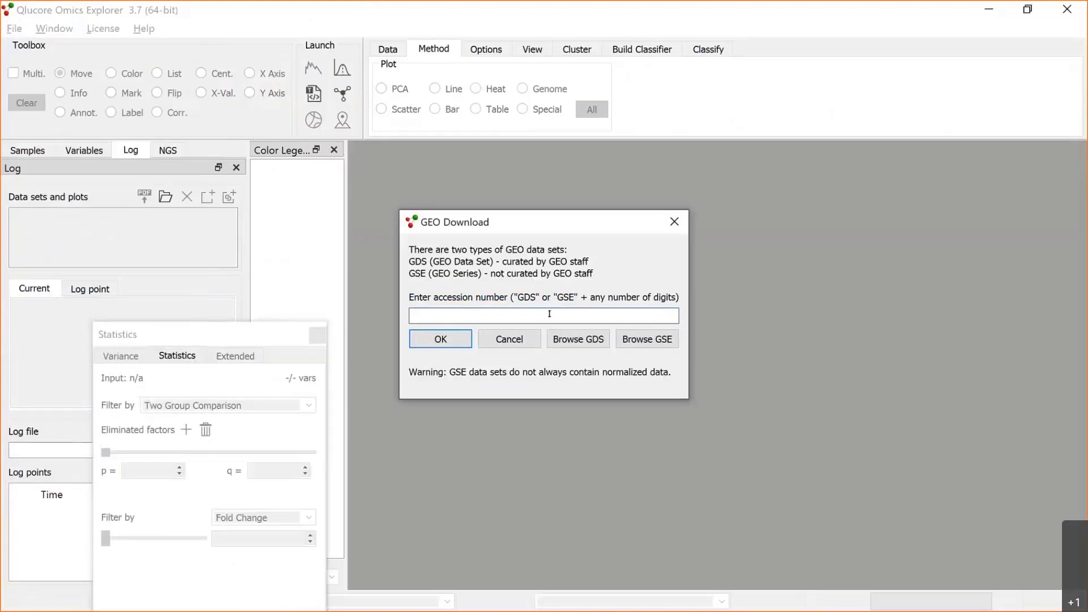
pyautogui.write('gse13425')
pyautogui.click(452, 339)
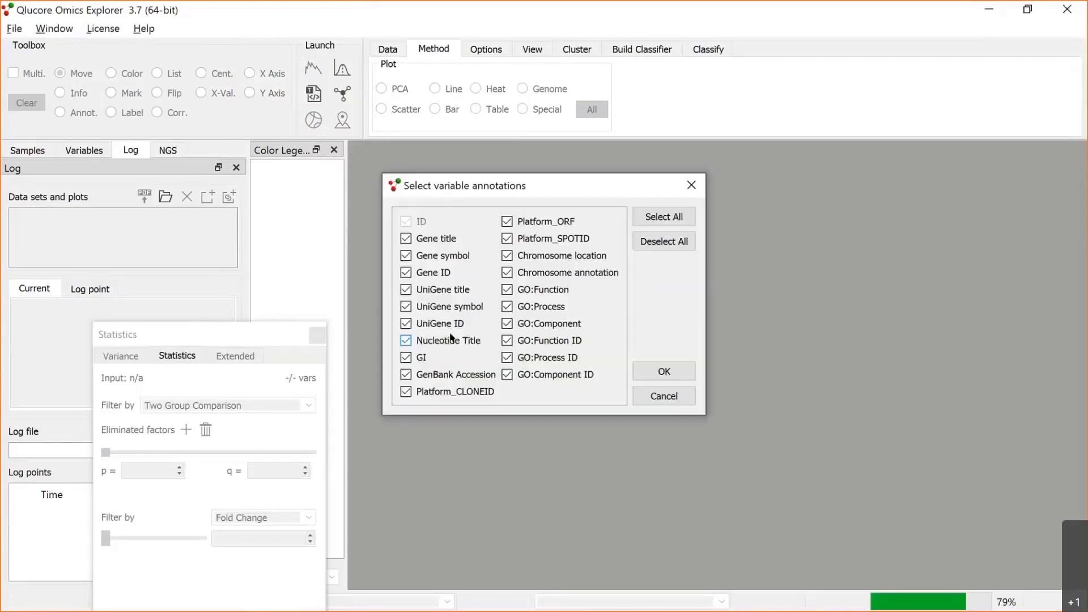
pyautogui.click(669, 372)
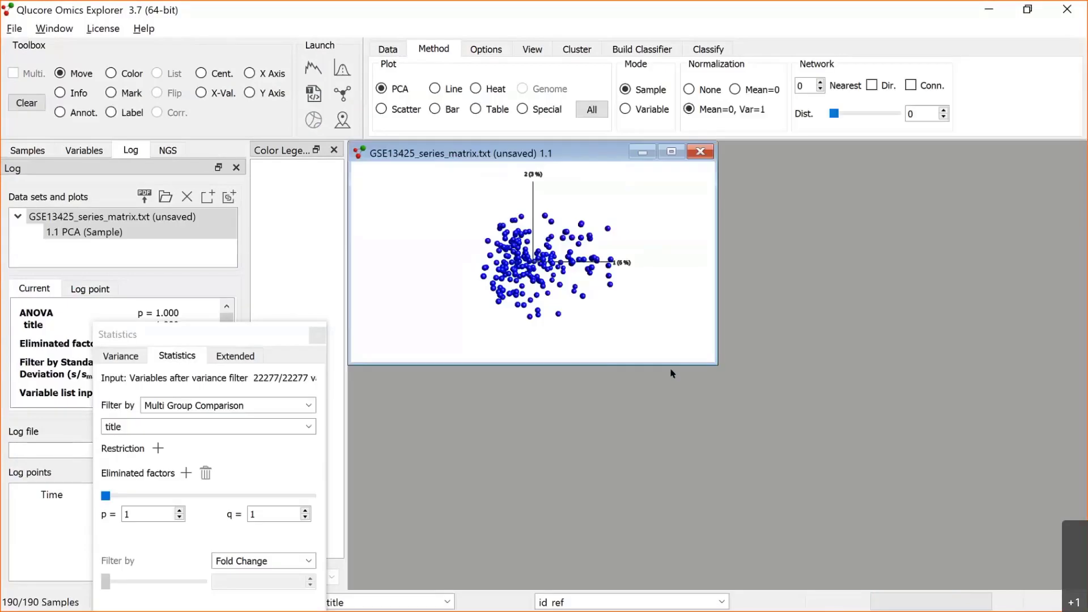
pyautogui.click(671, 153)
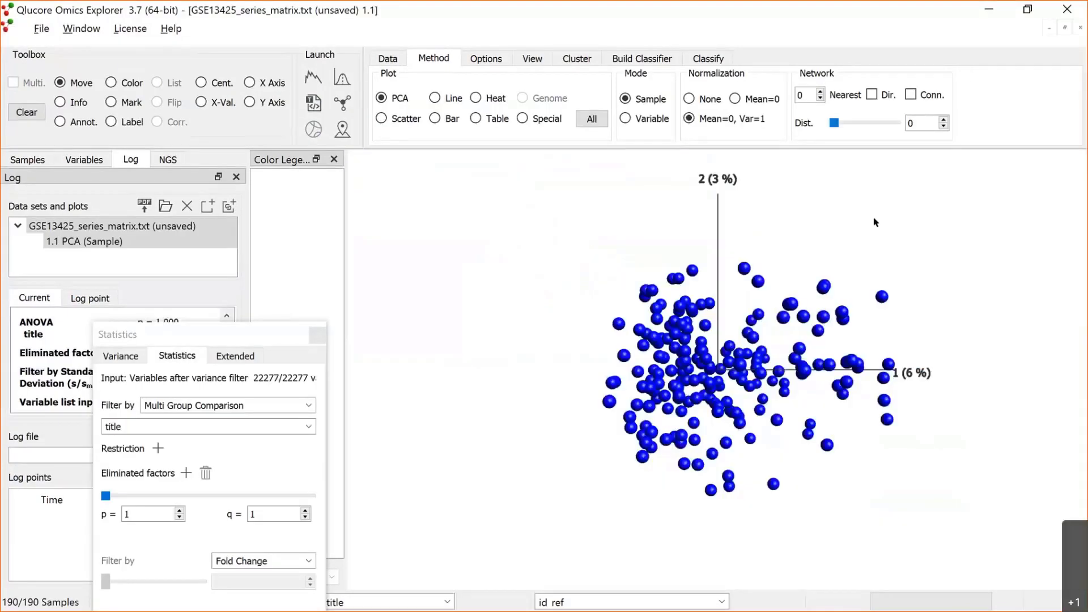
# - Select the characteristics_ch1 sample annotation and colour the PCA samples by it
pyautogui.moveTo(847, 244); pyautogui.dragTo(785, 374)
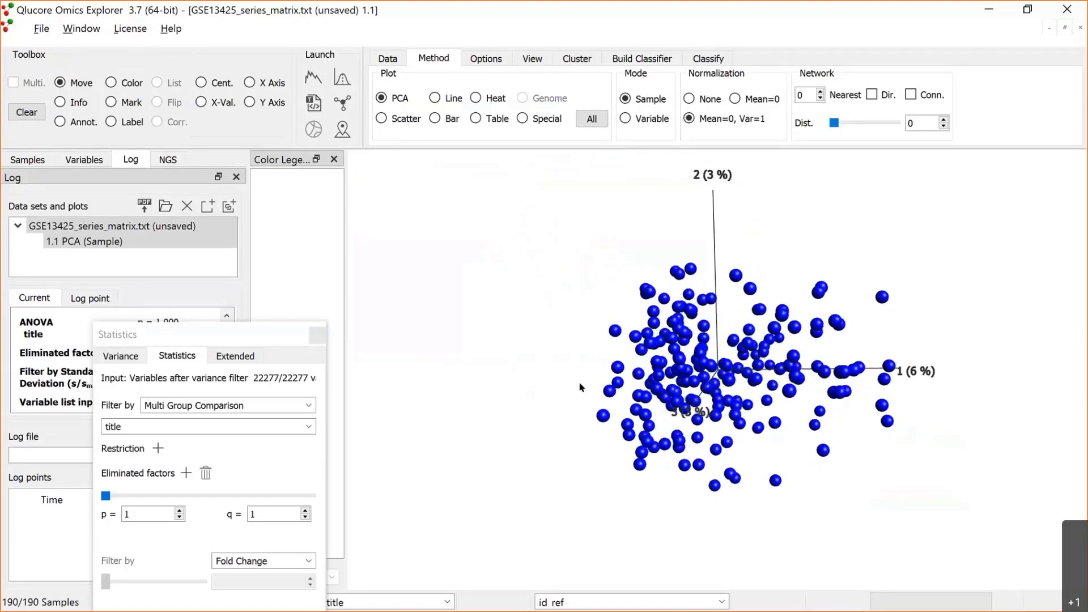
pyautogui.moveTo(822, 338)
pyautogui.moveTo(820, 335); pyautogui.dragTo(754, 400)
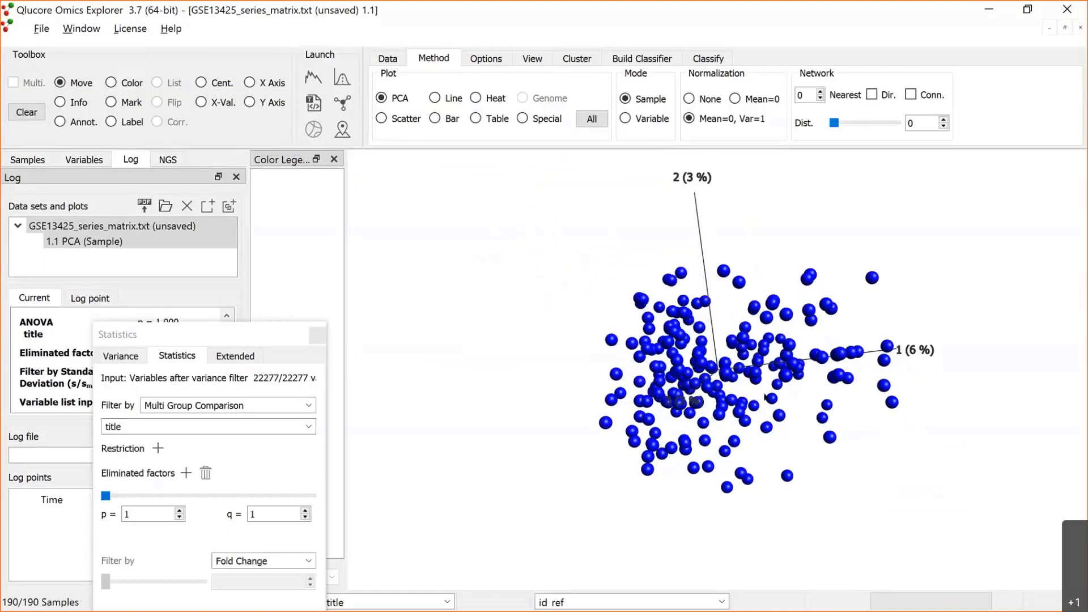
pyautogui.moveTo(821, 312); pyautogui.dragTo(776, 344)
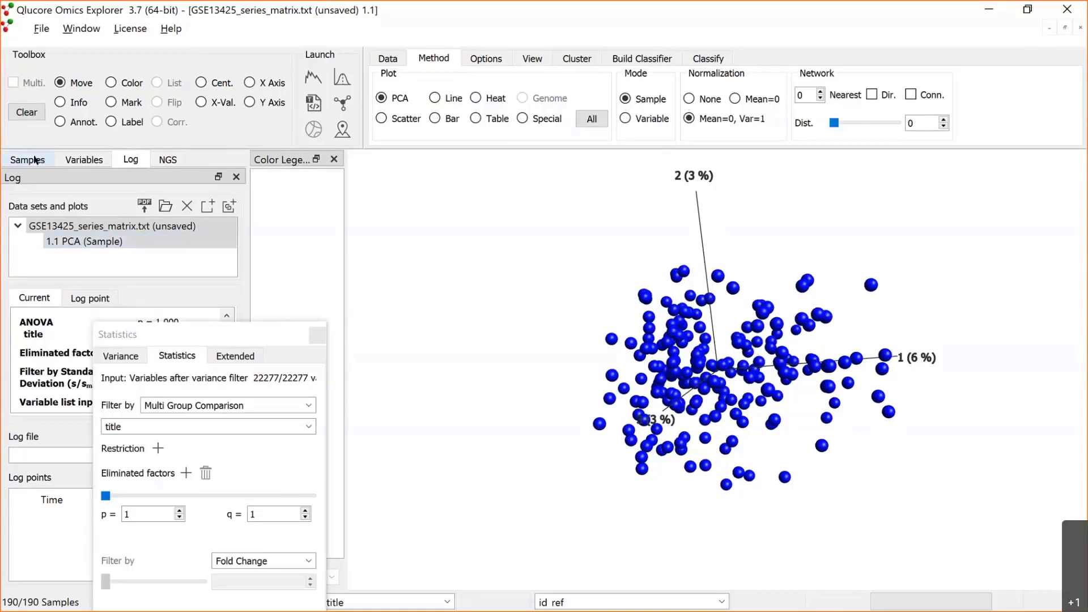
pyautogui.click(27, 160)
pyautogui.click(142, 221)
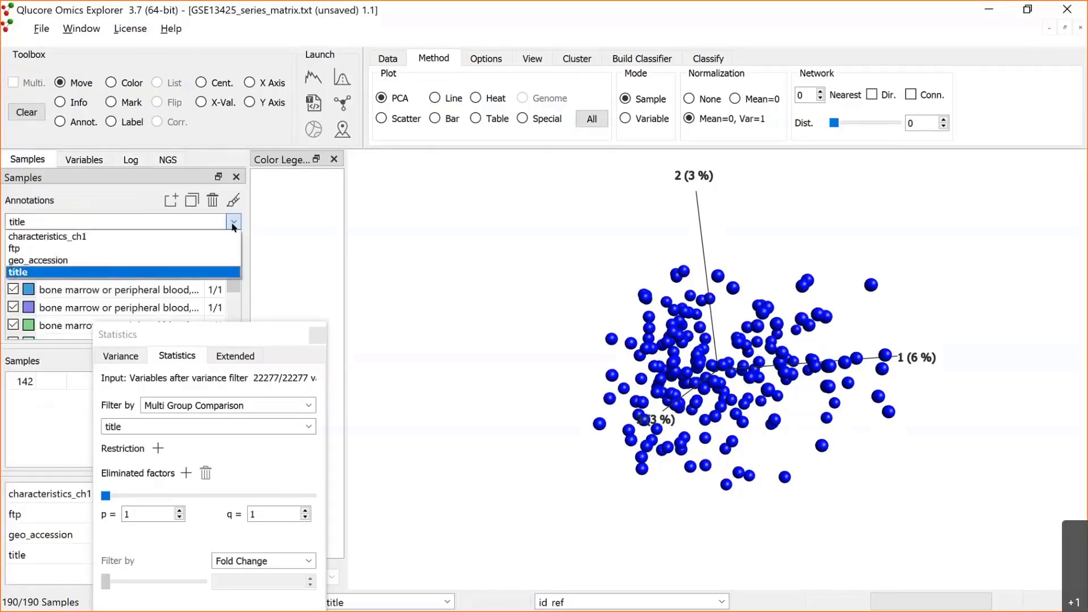
pyautogui.click(141, 237)
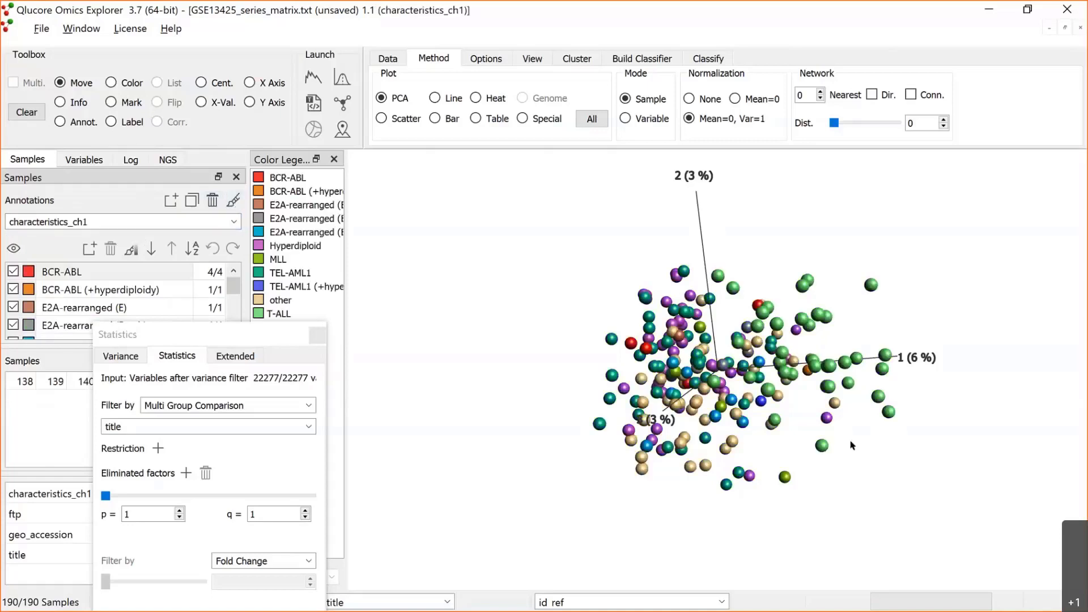
# - Filter the variables with a Multi Group Comparison on characteristics_ch1, lowering the p-value cutoff to 2.7e-7
pyautogui.moveTo(692, 398); pyautogui.dragTo(635, 387)
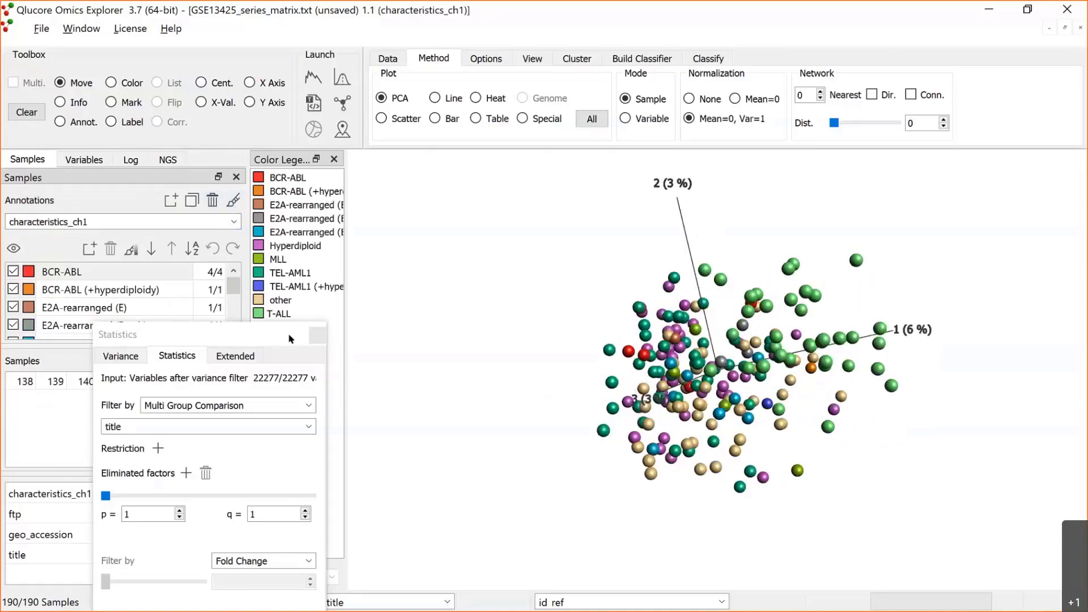
pyautogui.click(379, 312)
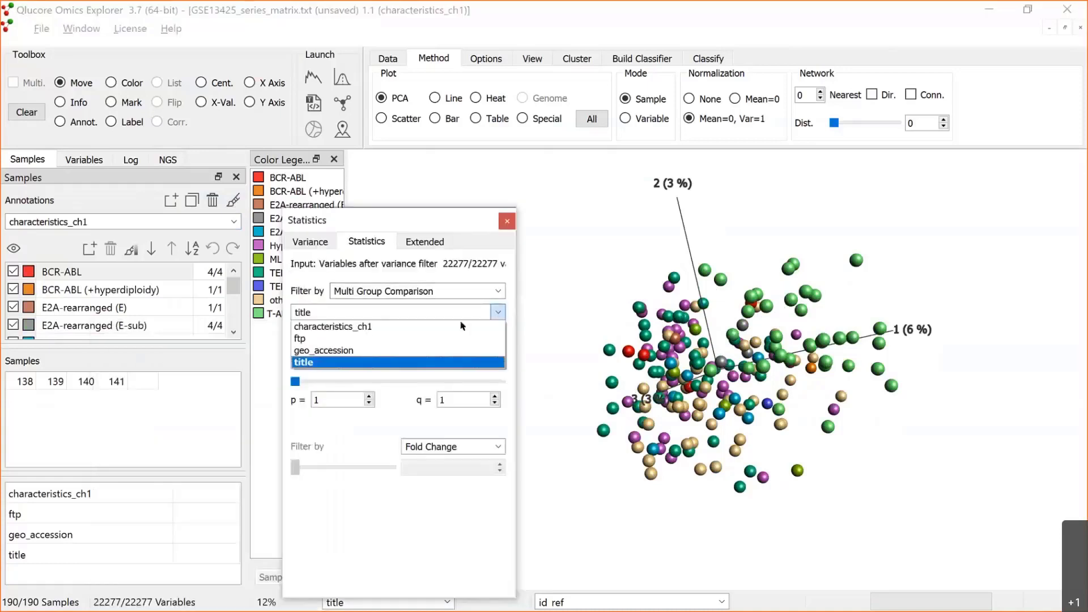
pyautogui.click(379, 327)
pyautogui.moveTo(295, 381); pyautogui.dragTo(373, 383)
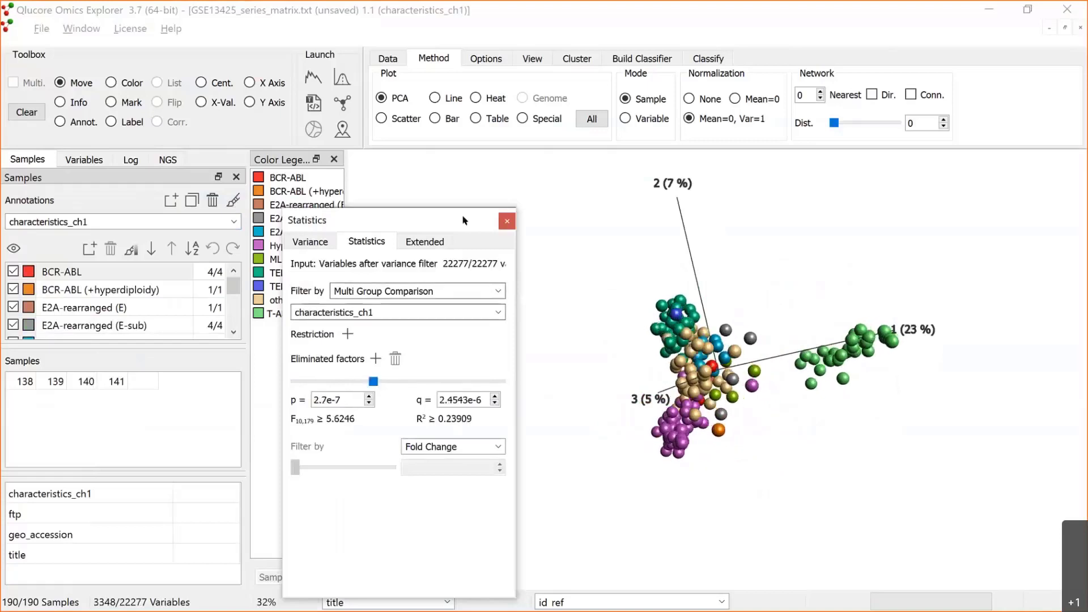
pyautogui.moveTo(363, 220); pyautogui.dragTo(236, 275)
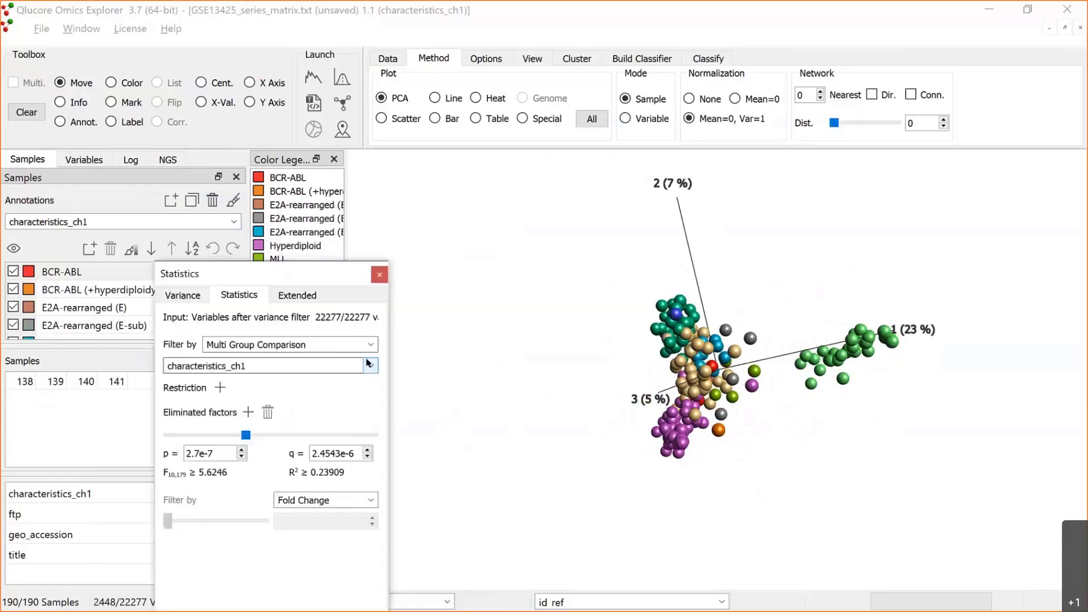
# - Start another GEO data set download and browse the GSE series on the GEO website
pyautogui.hotkey('alt', 'Tab')
pyautogui.hotkey('alt', 'Tab')
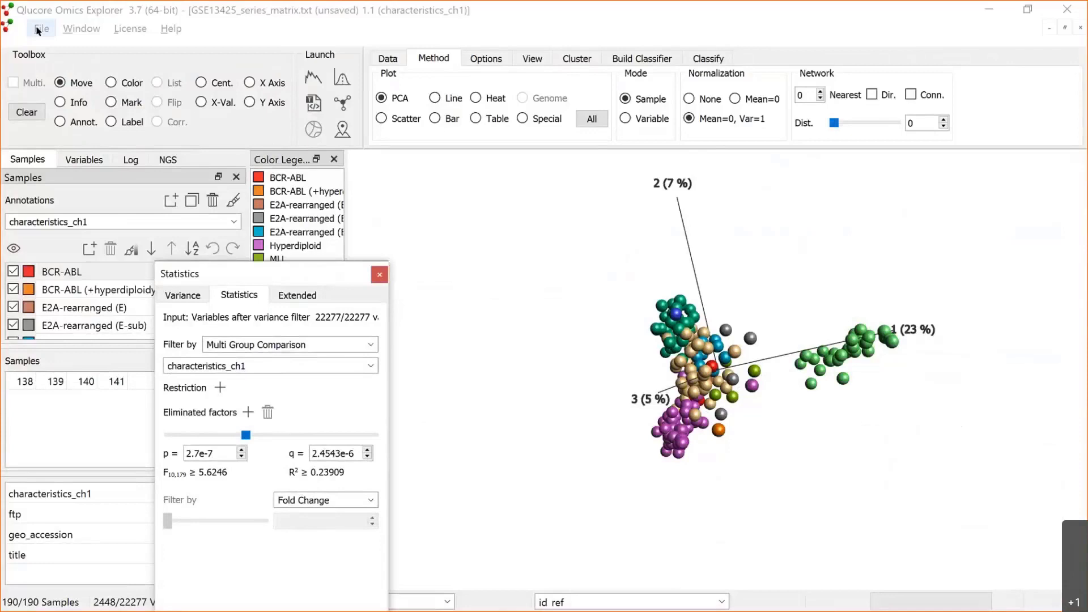
pyautogui.click(38, 29)
pyautogui.moveTo(103, 295)
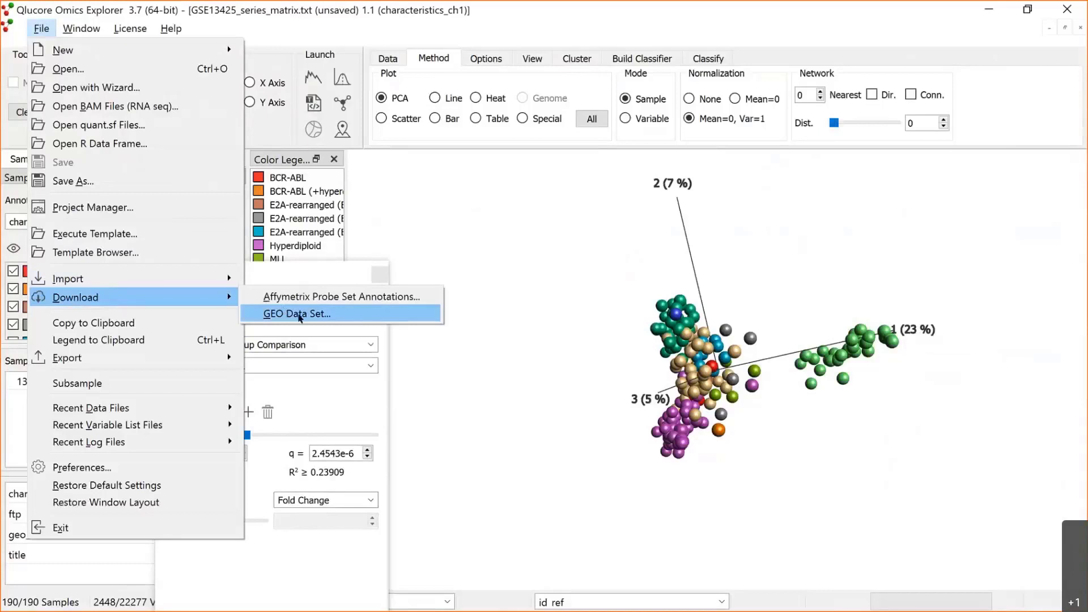
pyautogui.click(299, 314)
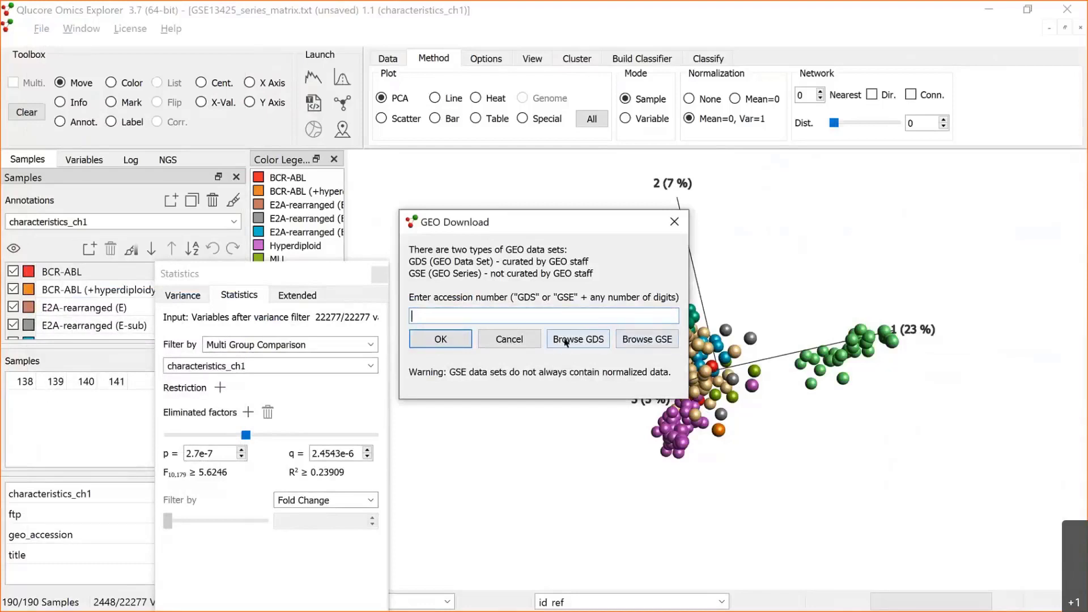
pyautogui.click(651, 343)
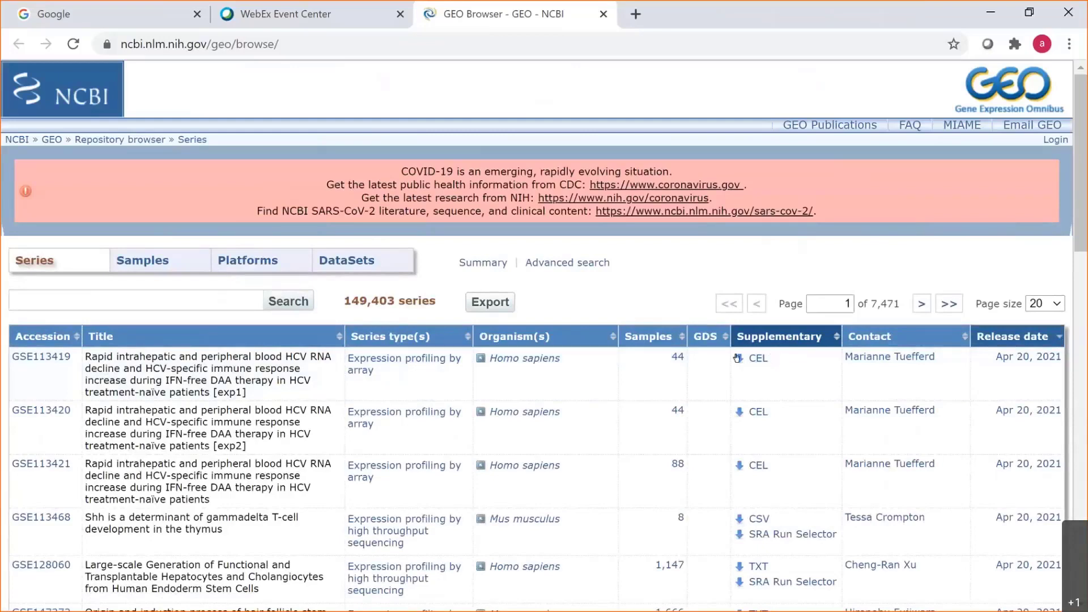
# - Open the GSE113419 series record and examine its samples and available download files
pyautogui.click(47, 356)
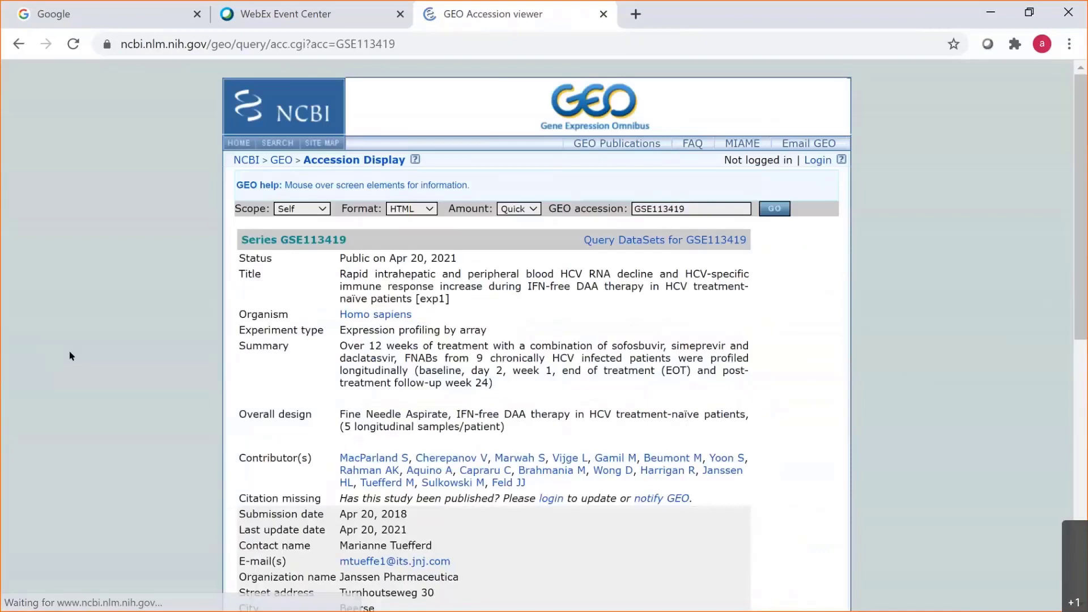
pyautogui.moveTo(1081, 215); pyautogui.dragTo(1087, 456)
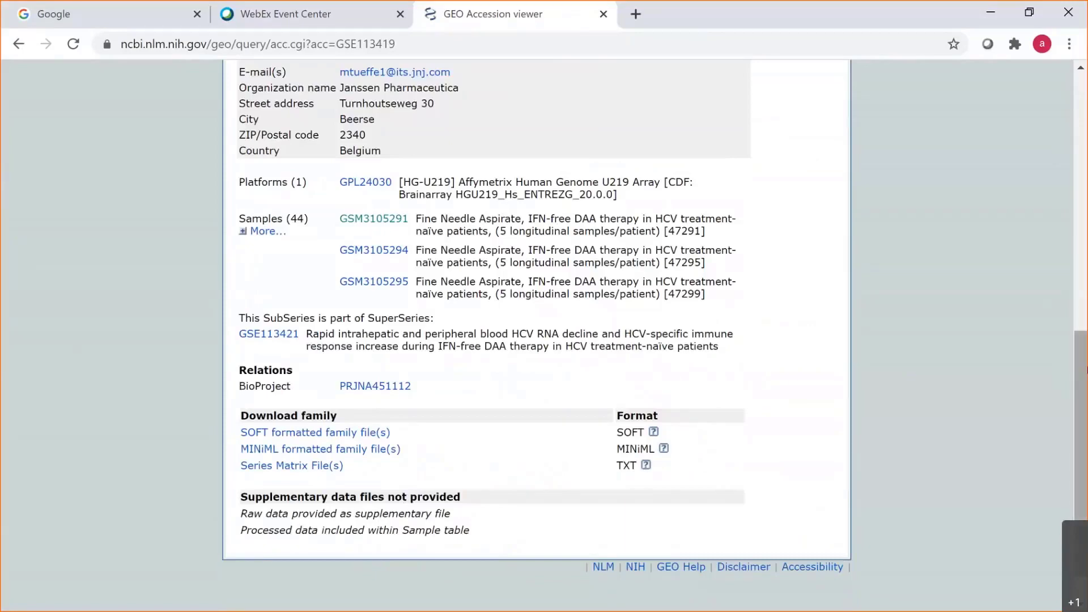
pyautogui.scroll(2, 1086, 370)
# - Examine the data processing, data table and supplementary file of sample GSM3105291, and return to the GSE113419 series record
pyautogui.click(375, 371)
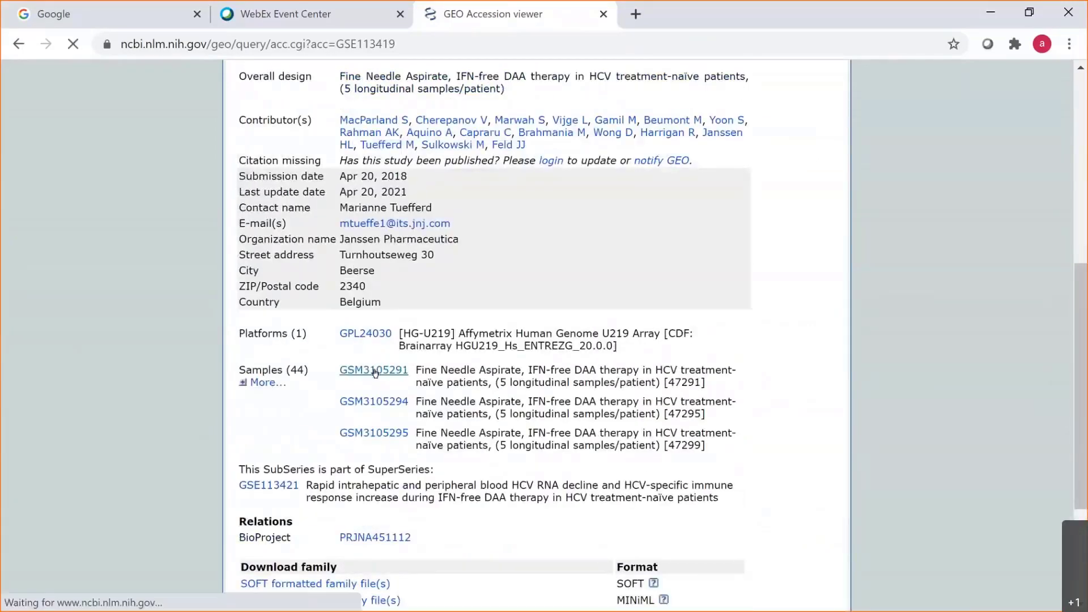
pyautogui.scroll(-8, 1079, 362)
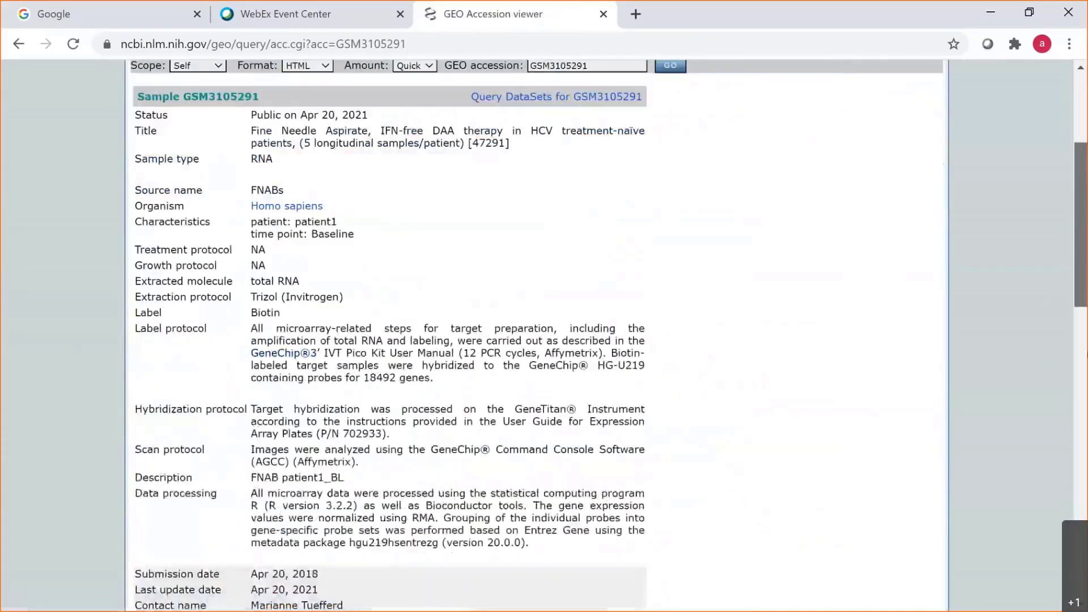
pyautogui.scroll(-8, 1080, 363)
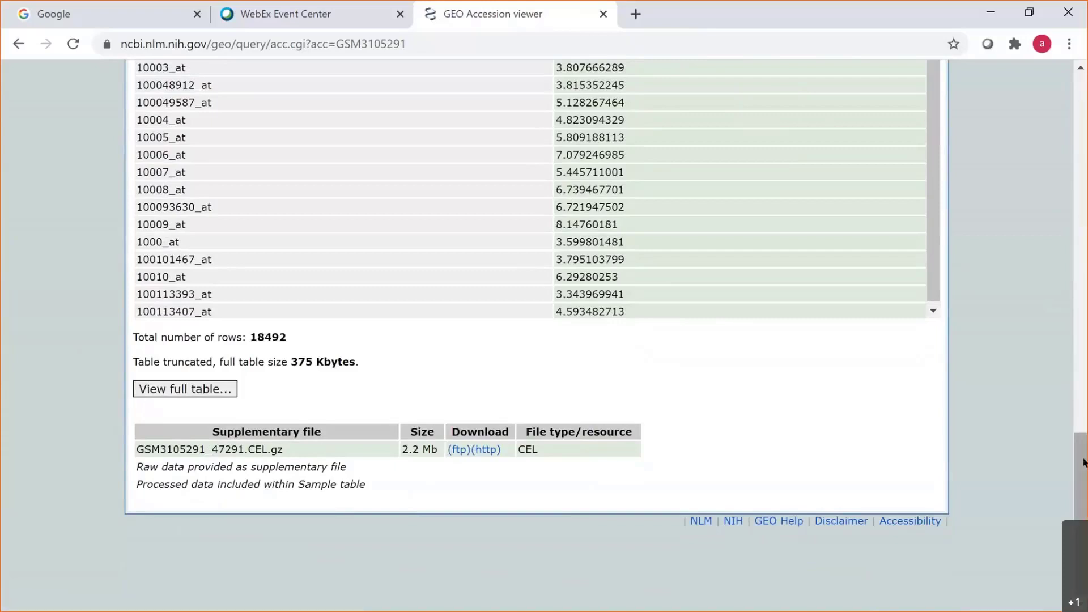
pyautogui.moveTo(1084, 462); pyautogui.dragTo(1084, 102)
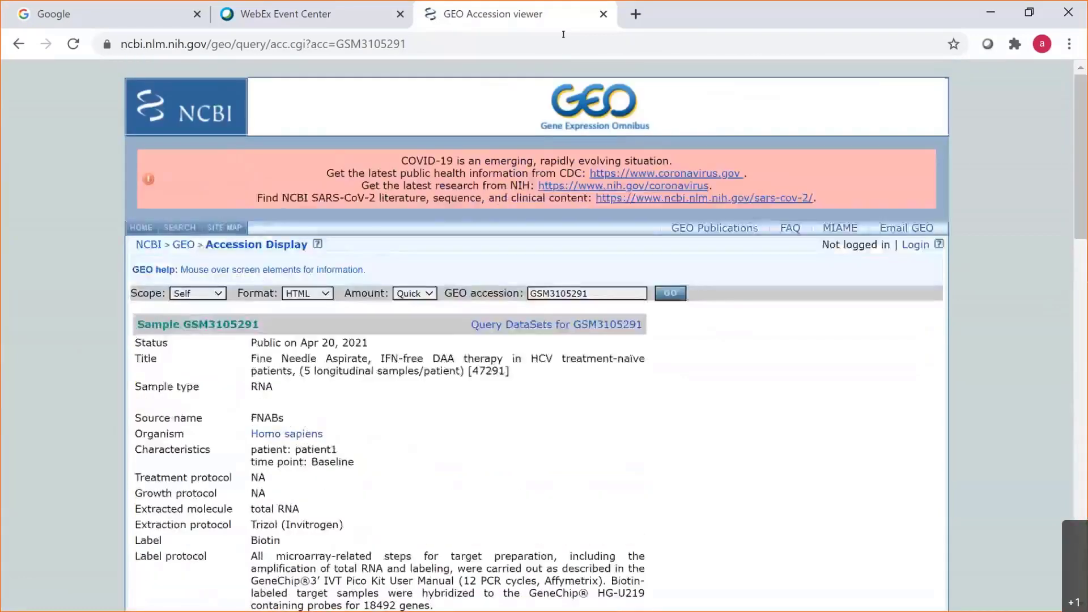
pyautogui.click(18, 44)
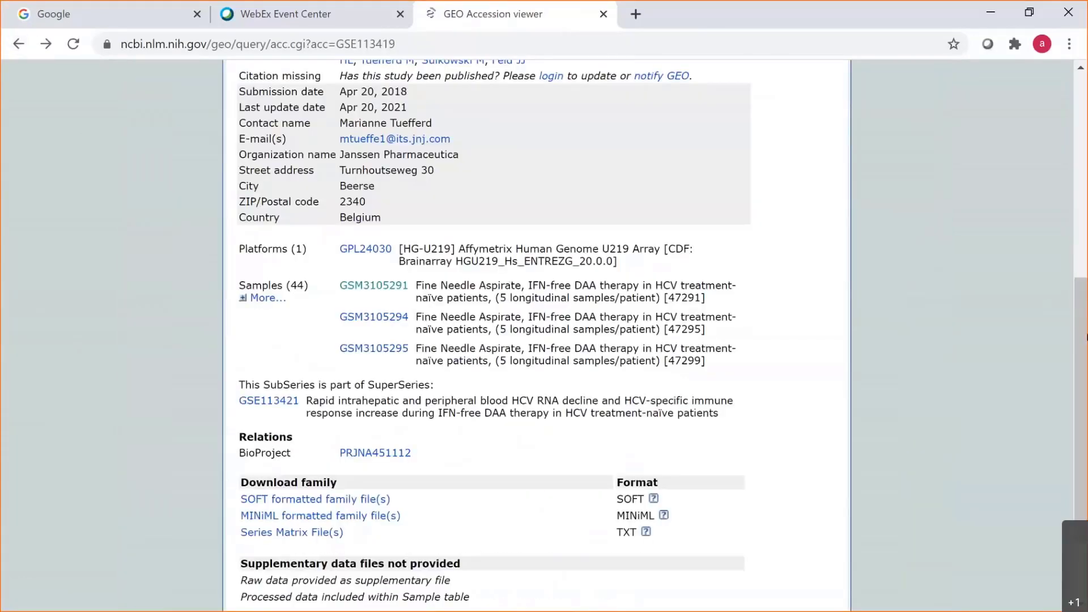
pyautogui.moveTo(1079, 380); pyautogui.dragTo(1063, 197)
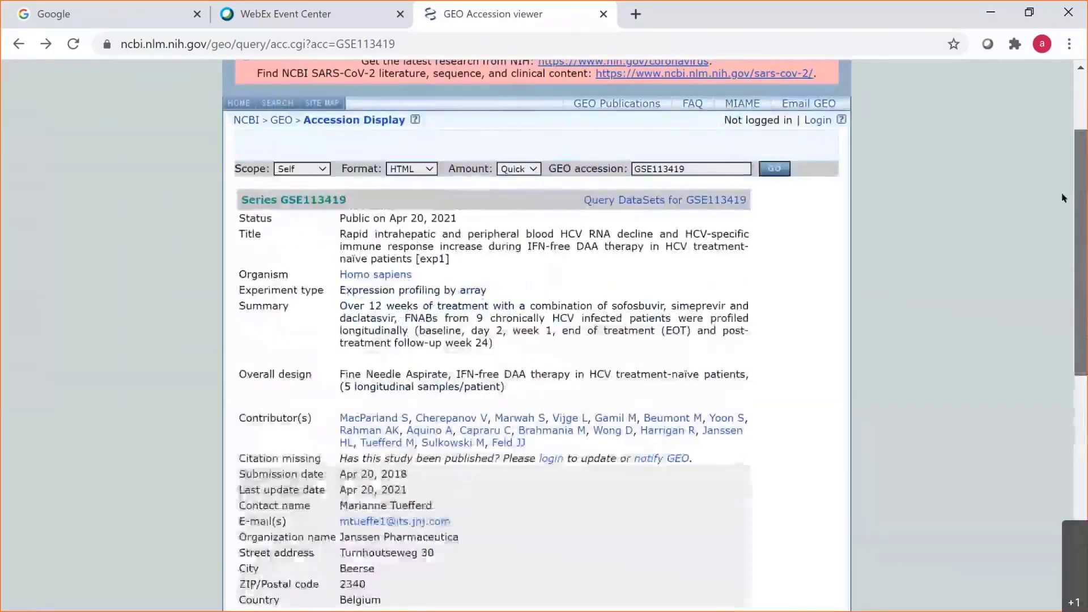
# - Go back to the GEO series list and open the GSE113468 record to examine its download and supplementary files
pyautogui.click(23, 47)
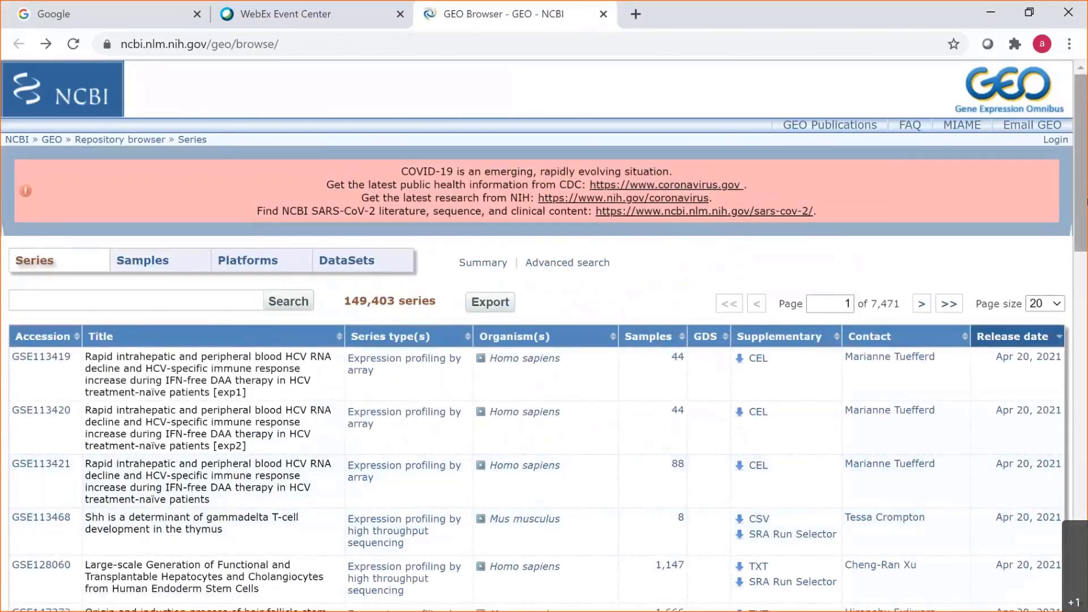
pyautogui.click(41, 518)
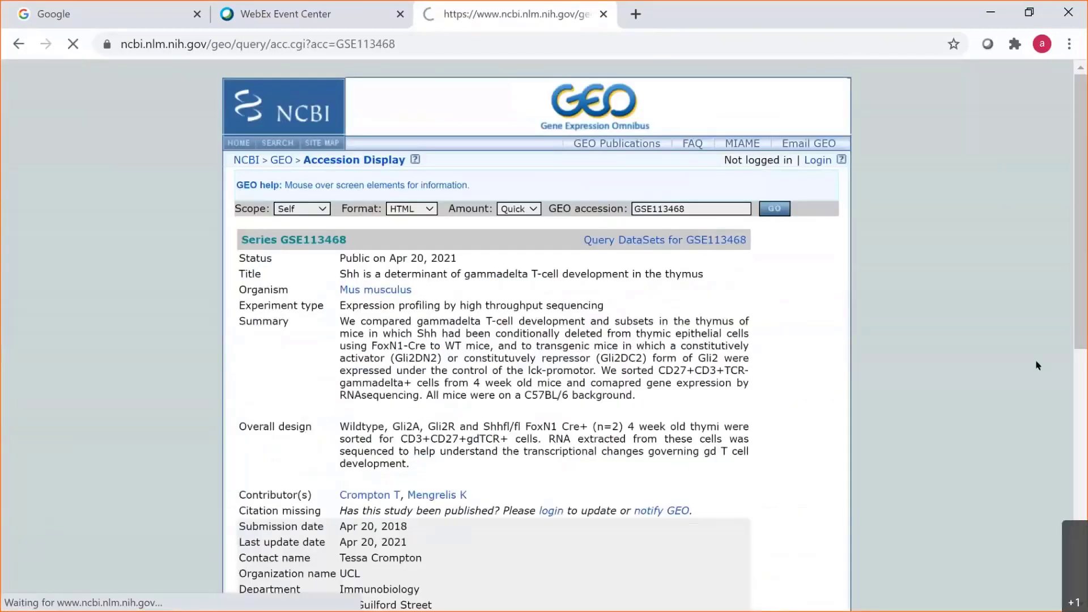
pyautogui.scroll(-15, 1086, 499)
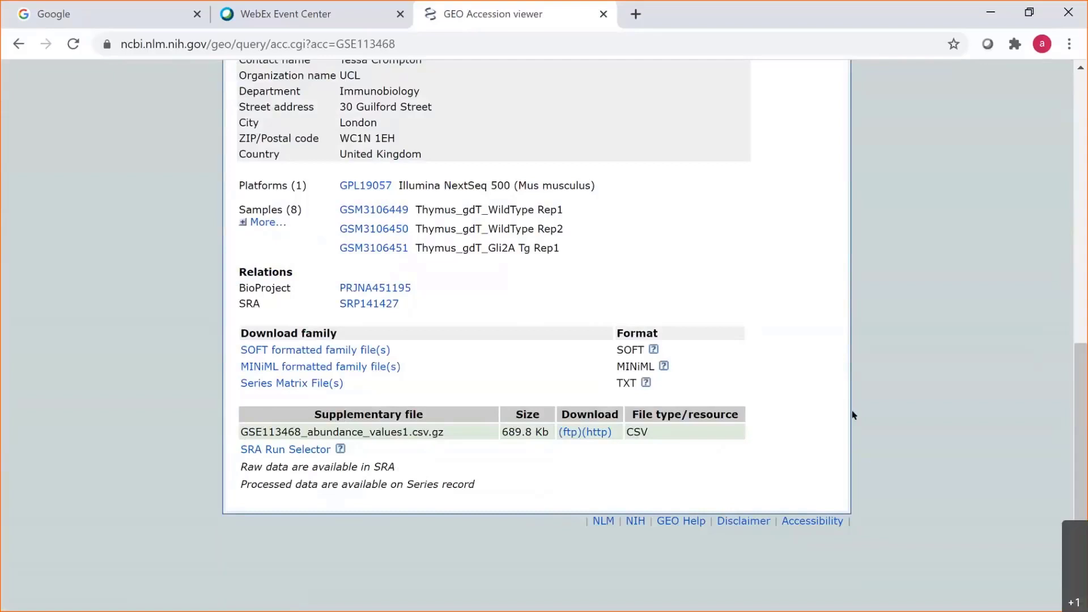
# - Review the summary and overall design of the GSE113468 record and return to the GEO series list
pyautogui.moveTo(1084, 372); pyautogui.dragTo(1083, 126)
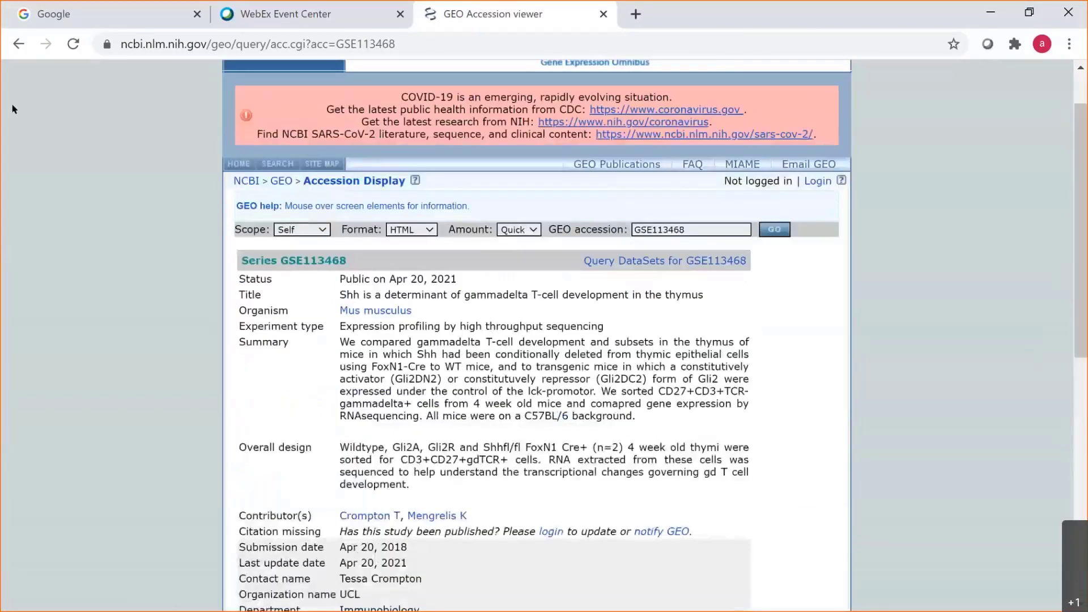
pyautogui.click(18, 44)
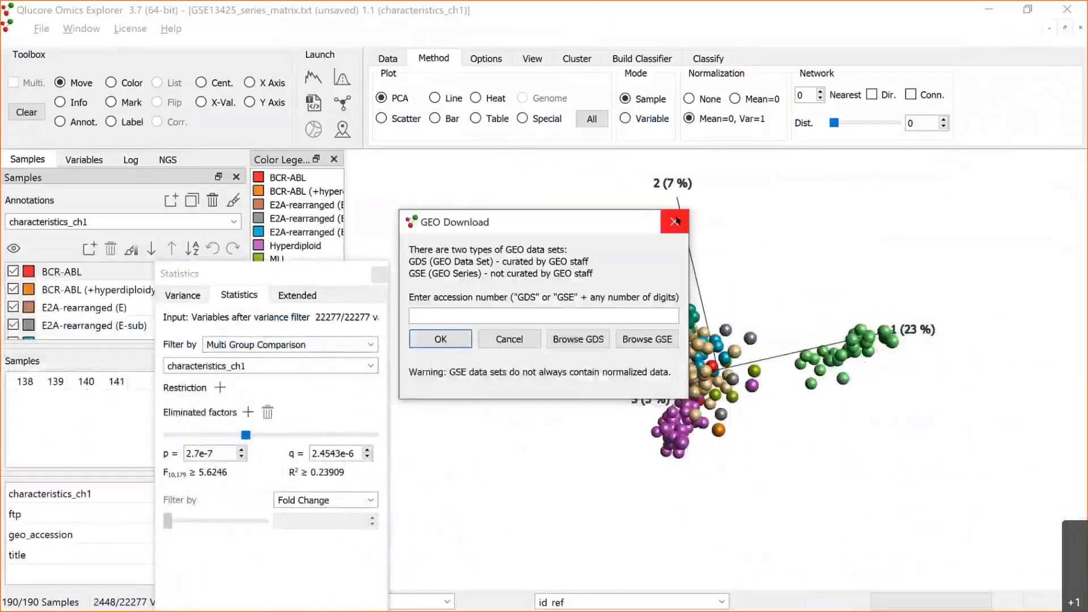
# - Switch back to Qlucore, cancel the GEO download and close the GSE13425_series_matrix.txt data set
pyautogui.press('Escape')
pyautogui.click(135, 160)
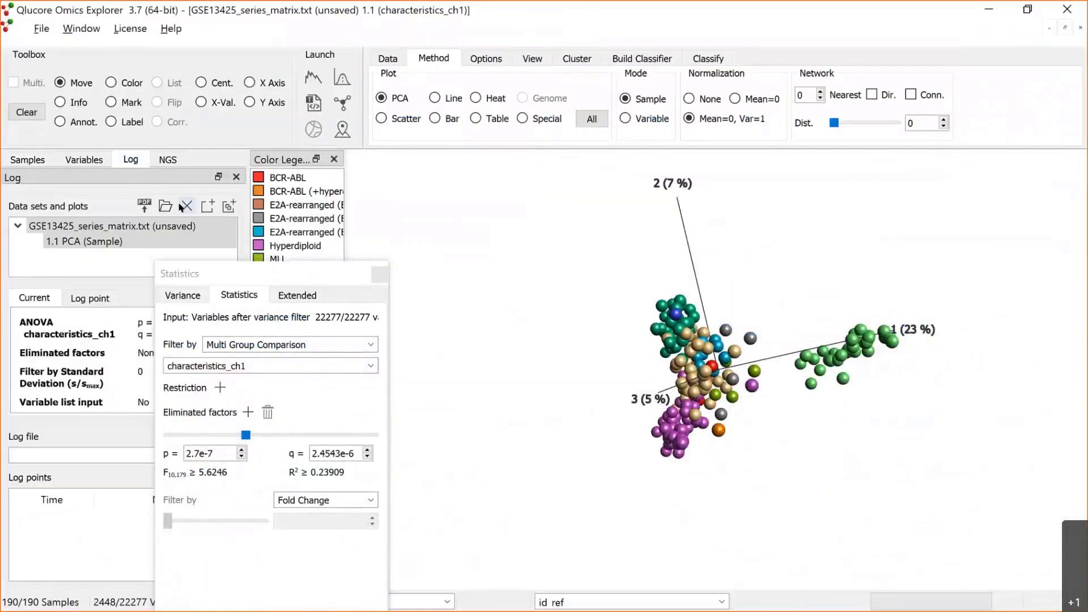
pyautogui.click(187, 206)
pyautogui.click(655, 365)
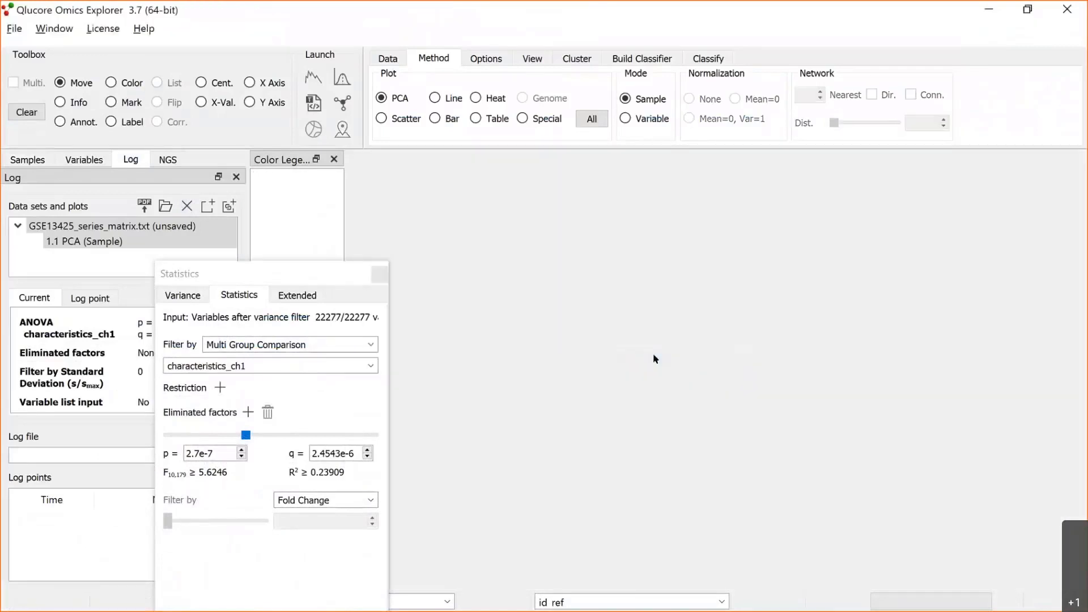
pyautogui.hotkey('alt', 'Tab')
pyautogui.hotkey('alt', 'Tab')
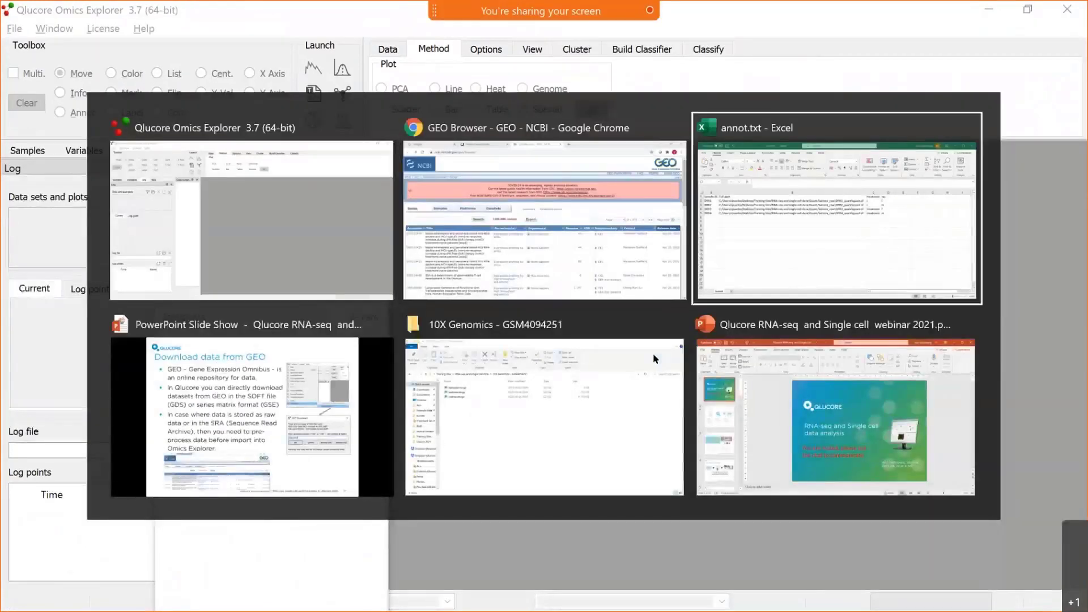
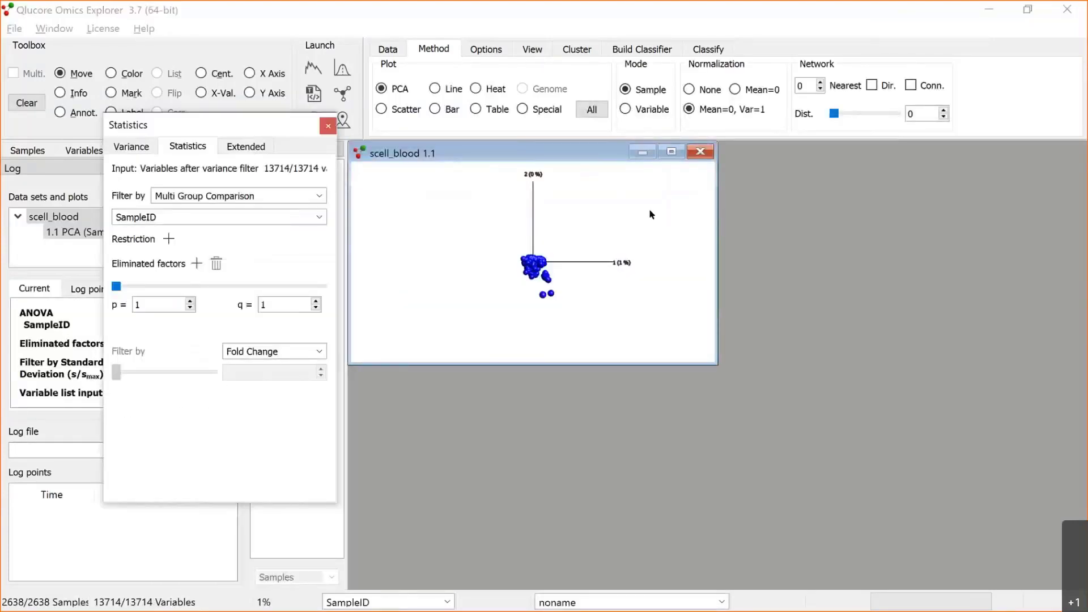
# - Maximize the scell_blood PCA plot and examine the data by rotating the plot and showing it briefly as a table
pyautogui.click(682, 152)
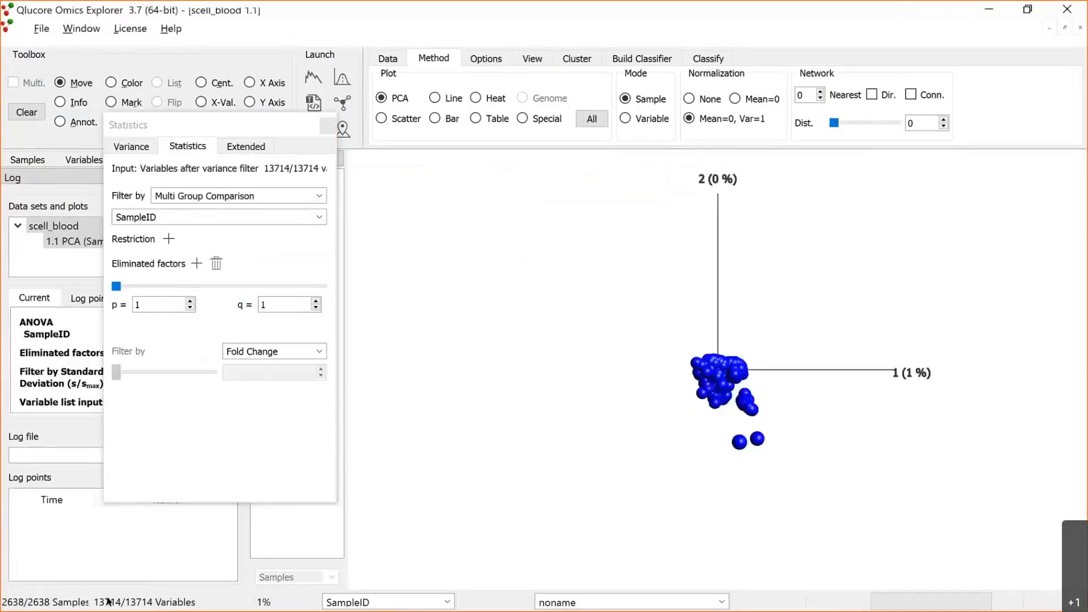
pyautogui.moveTo(710, 450); pyautogui.dragTo(657, 375)
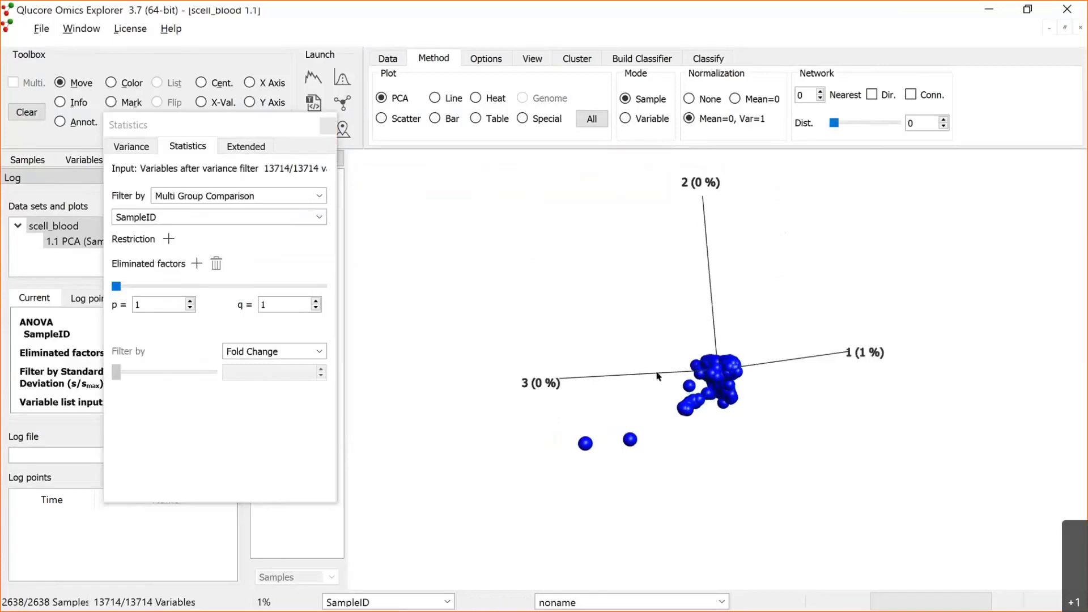
pyautogui.moveTo(759, 378); pyautogui.dragTo(703, 358)
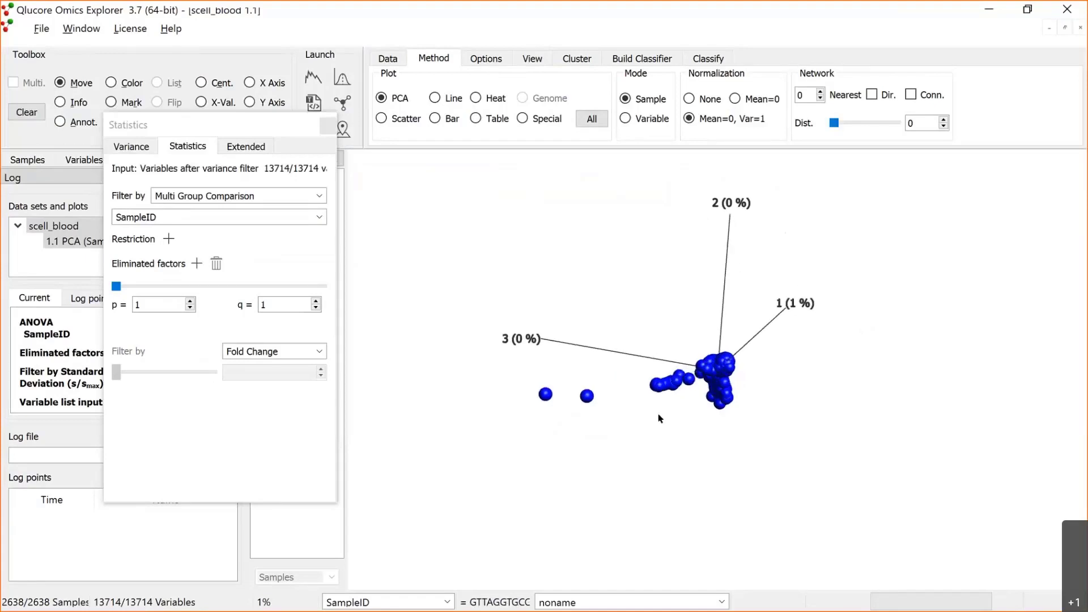
pyautogui.moveTo(659, 419); pyautogui.dragTo(665, 418)
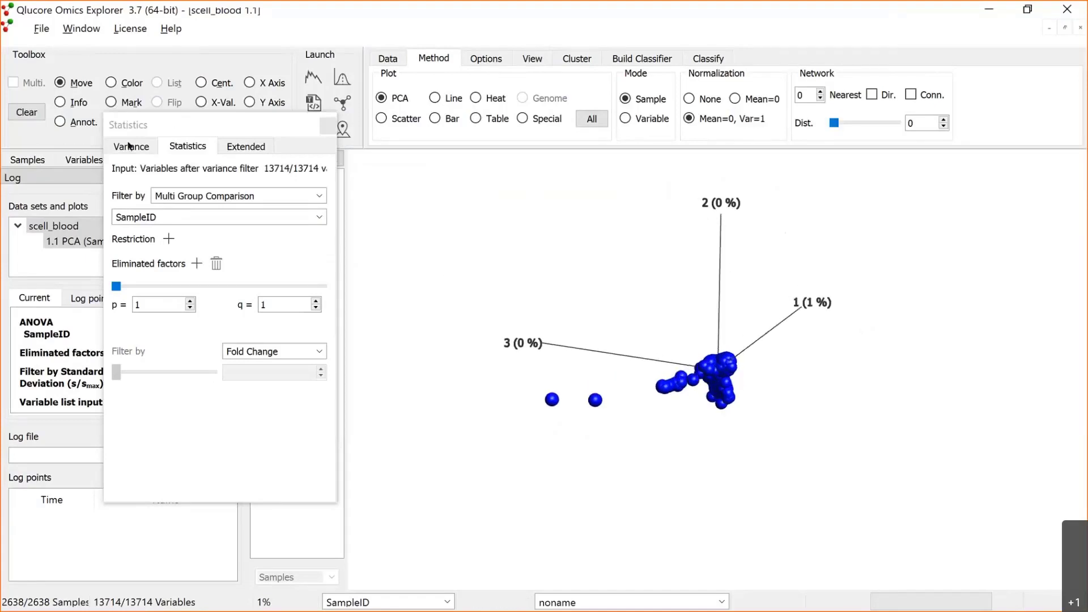
pyautogui.click(476, 118)
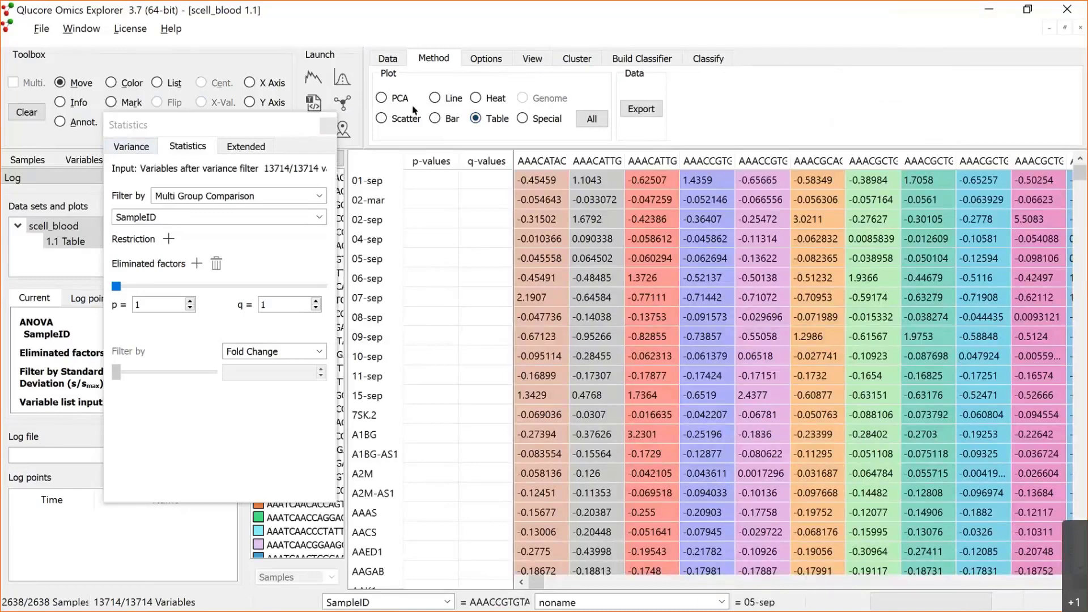
pyautogui.click(381, 98)
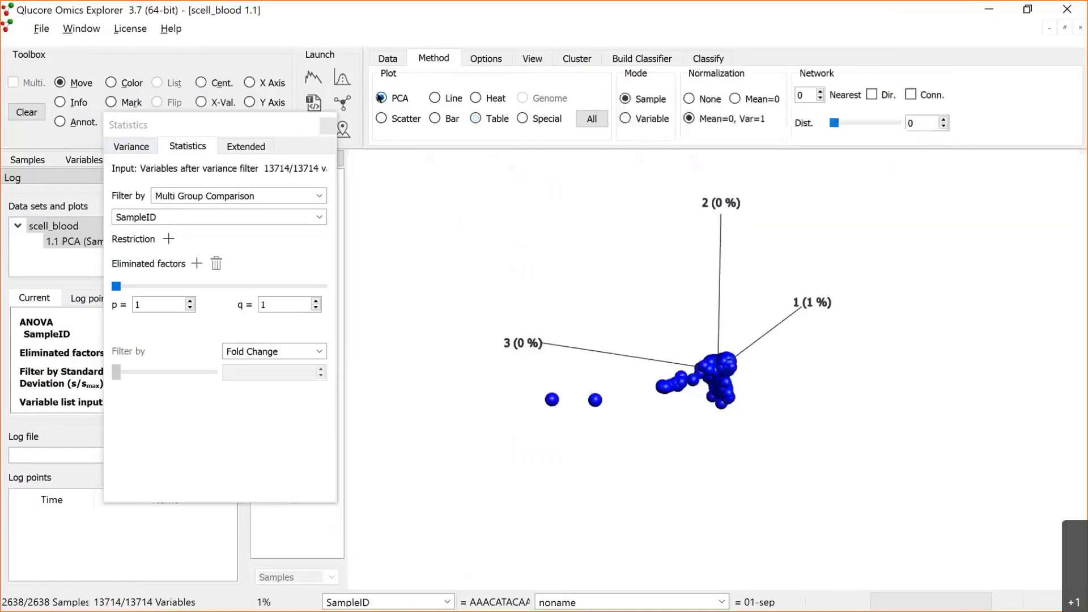
# - Filter the scell_blood variables by standard deviation (s/smax) with a variance threshold of 0.9
pyautogui.click(143, 149)
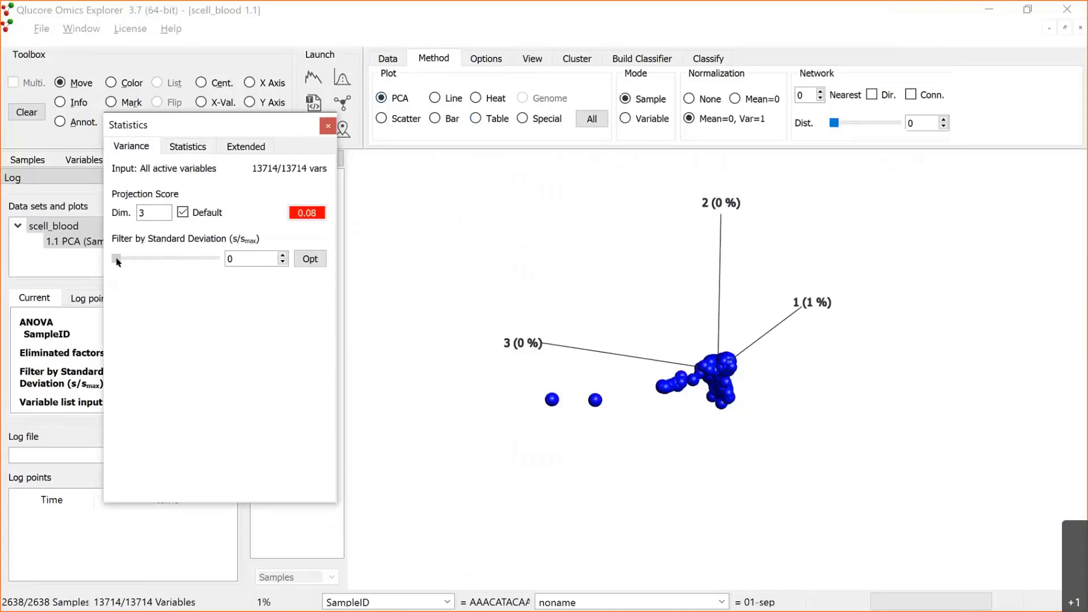
pyautogui.moveTo(118, 261); pyautogui.dragTo(191, 259)
pyautogui.click(217, 259)
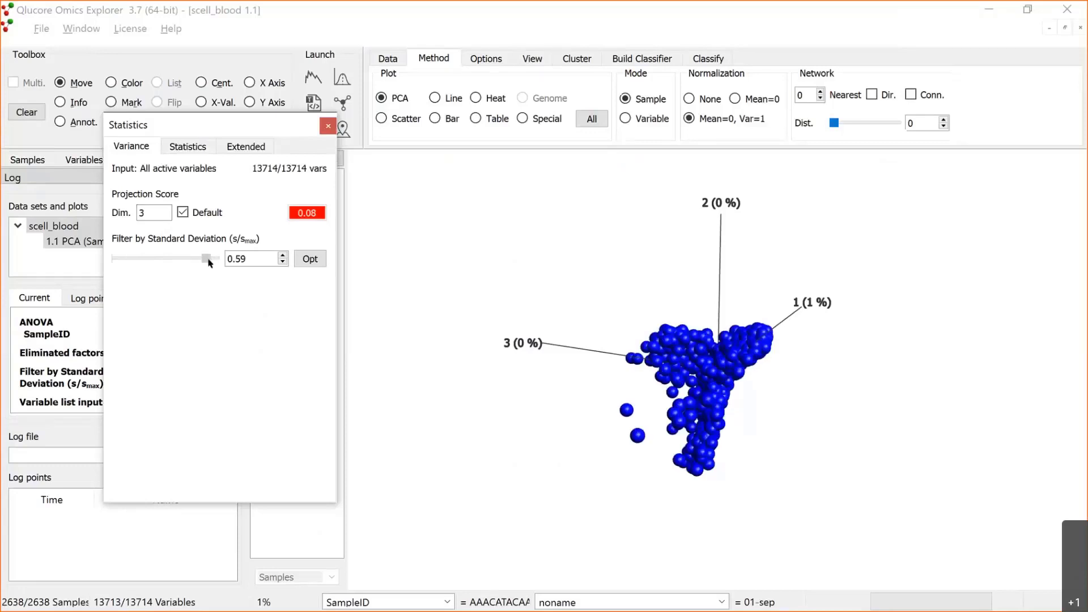
pyautogui.moveTo(209, 262); pyautogui.dragTo(215, 259)
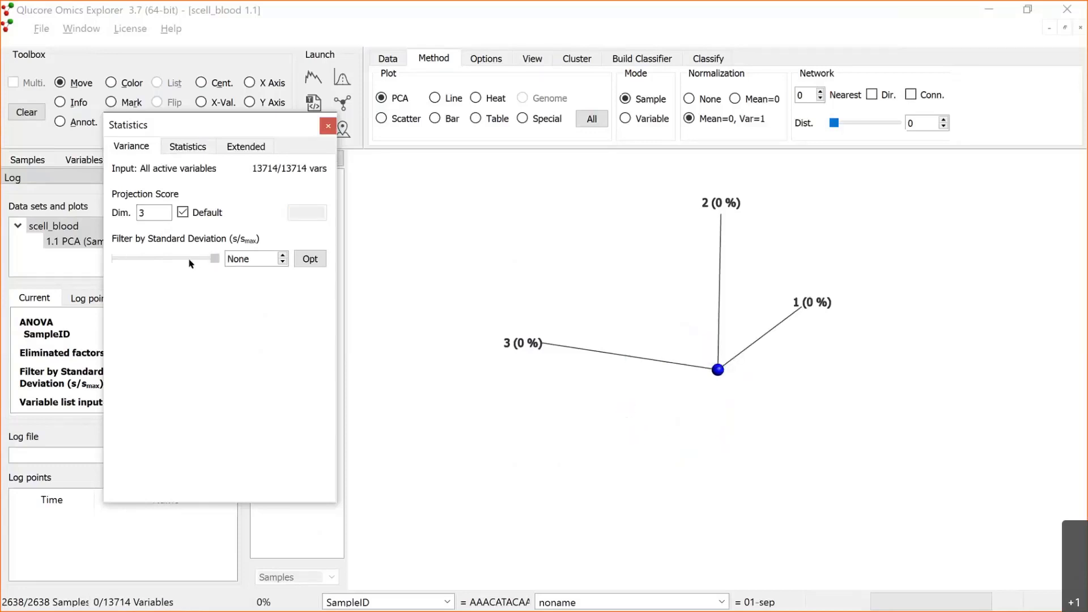
pyautogui.click(211, 260)
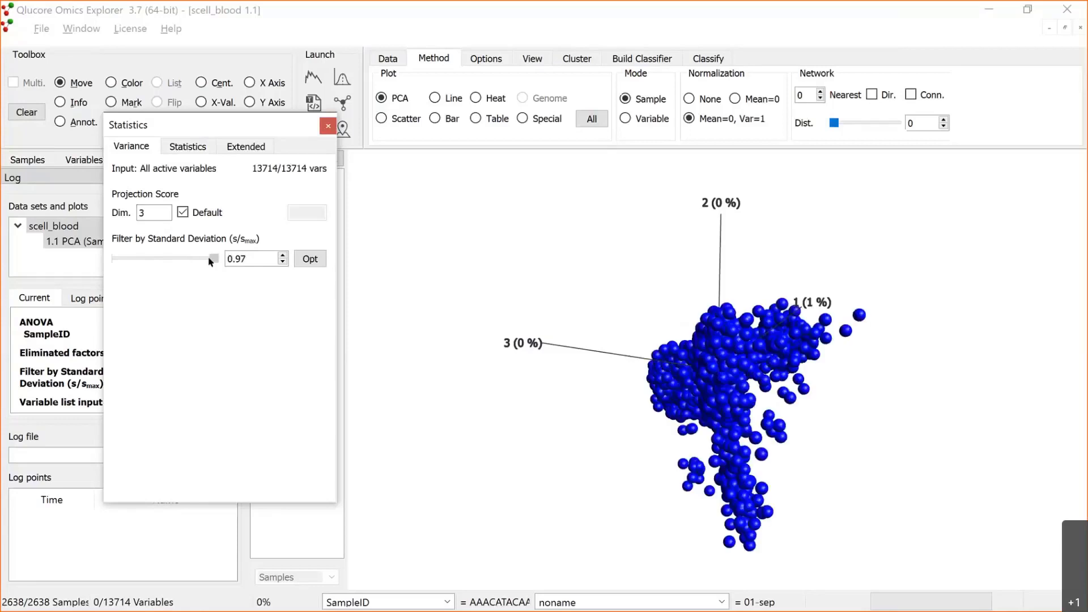
pyautogui.moveTo(214, 259); pyautogui.dragTo(183, 259)
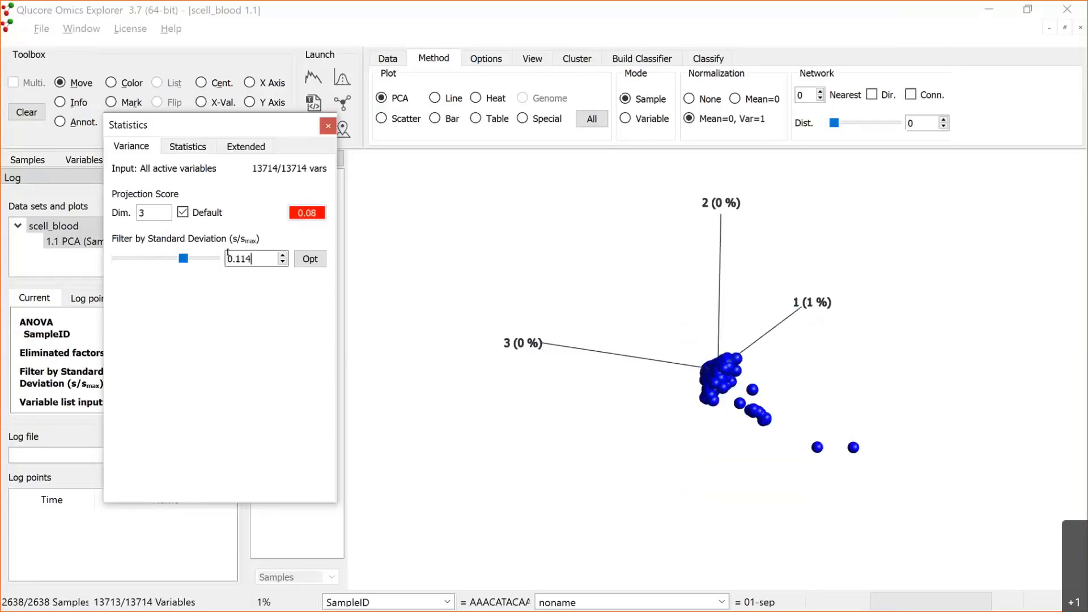
pyautogui.doubleClick(230, 258)
pyautogui.write('0,9')
pyautogui.press('Return')
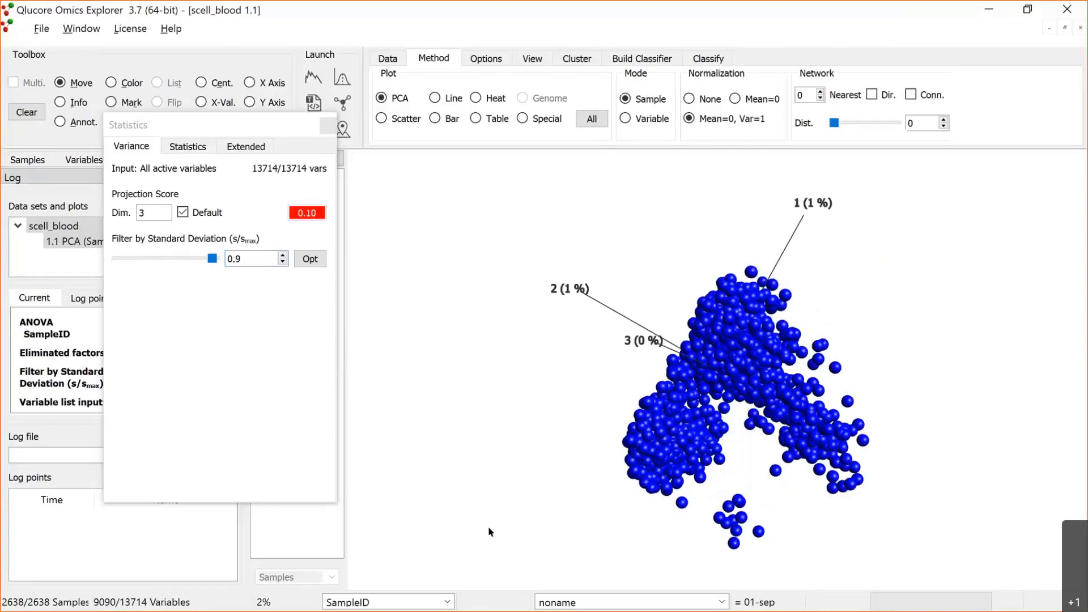
# - Rotate the filtered PCA plot to inspect the sample clusters from several angles and close the Statistics dialog
pyautogui.moveTo(701, 506); pyautogui.dragTo(638, 387)
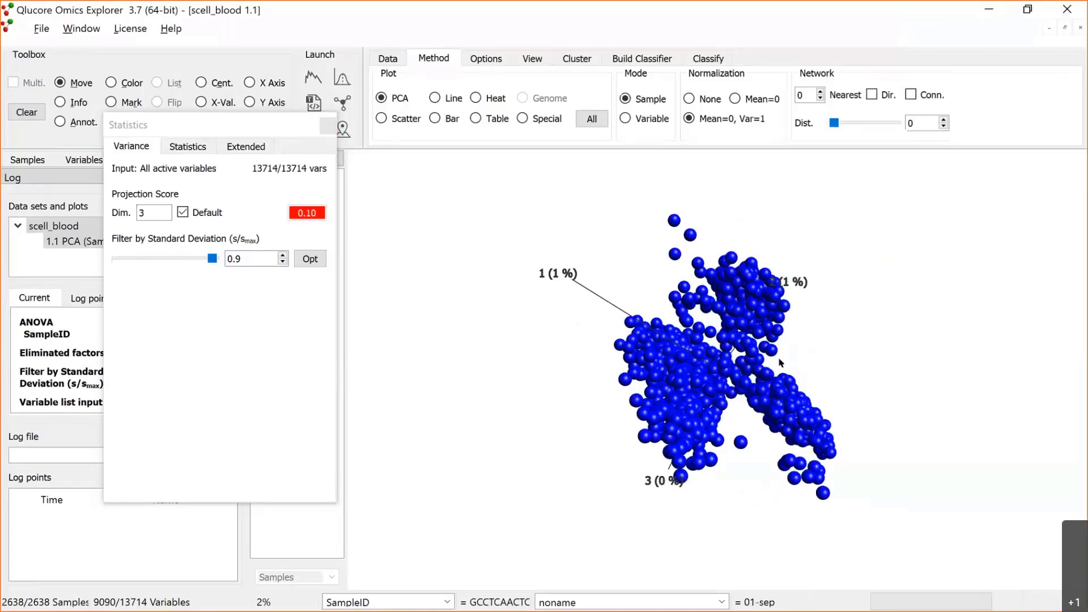
pyautogui.moveTo(780, 362); pyautogui.dragTo(758, 339)
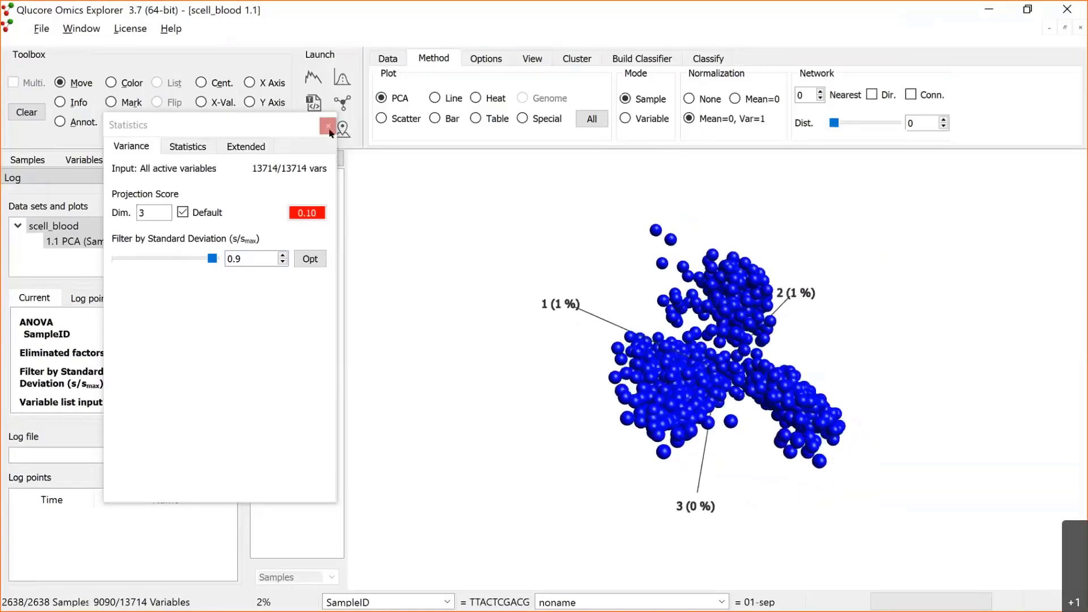
pyautogui.click(327, 126)
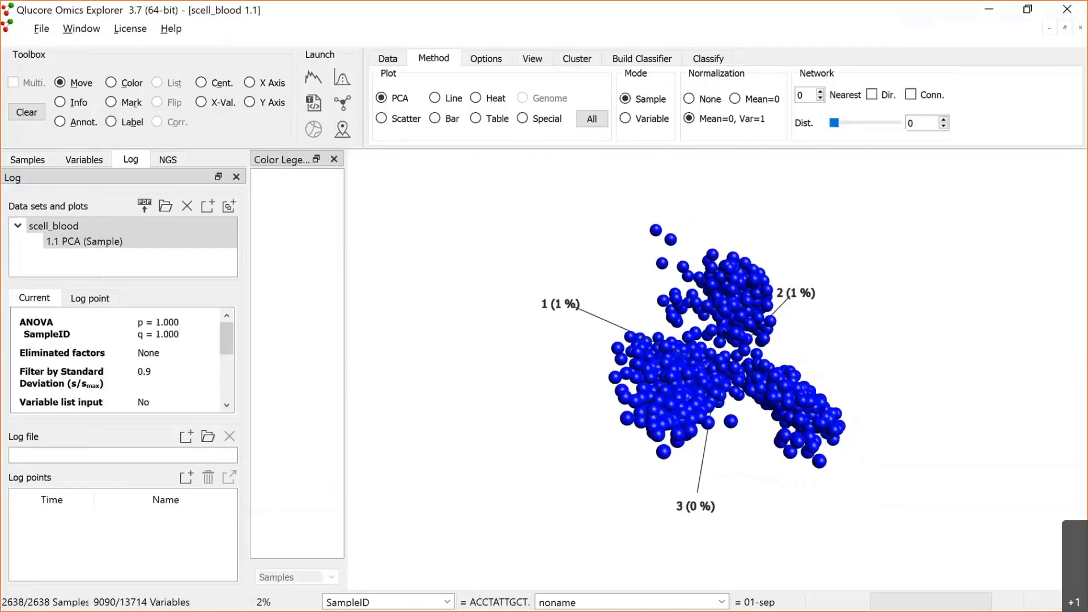
pyautogui.moveTo(779, 291); pyautogui.dragTo(823, 286)
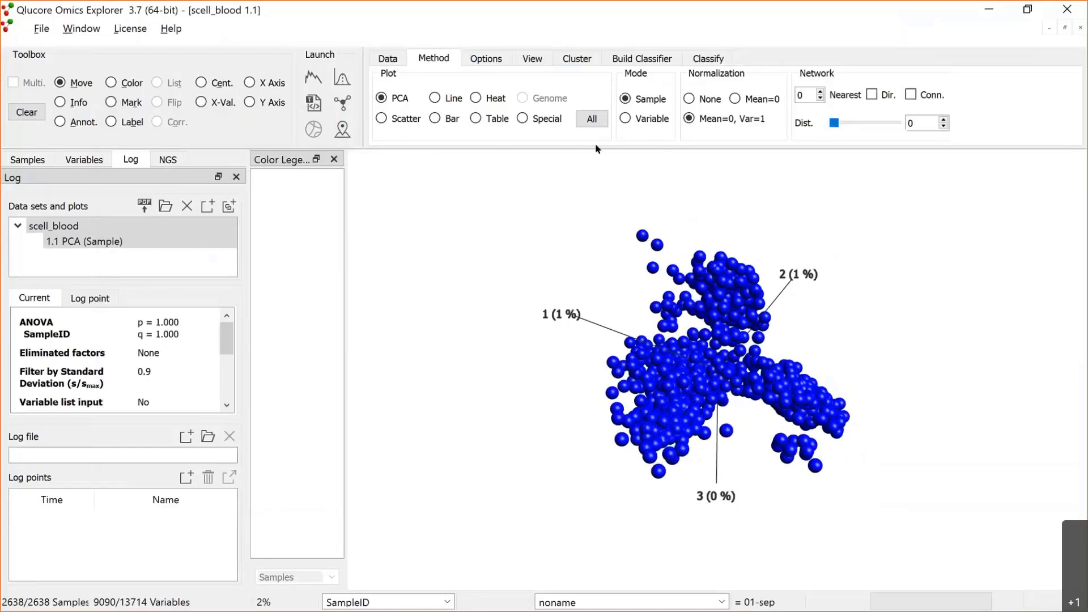
# - Change the plot type to a 2D t-SNE scatter plot and calculate it with perplexity 50
pyautogui.click(593, 120)
pyautogui.click(506, 159)
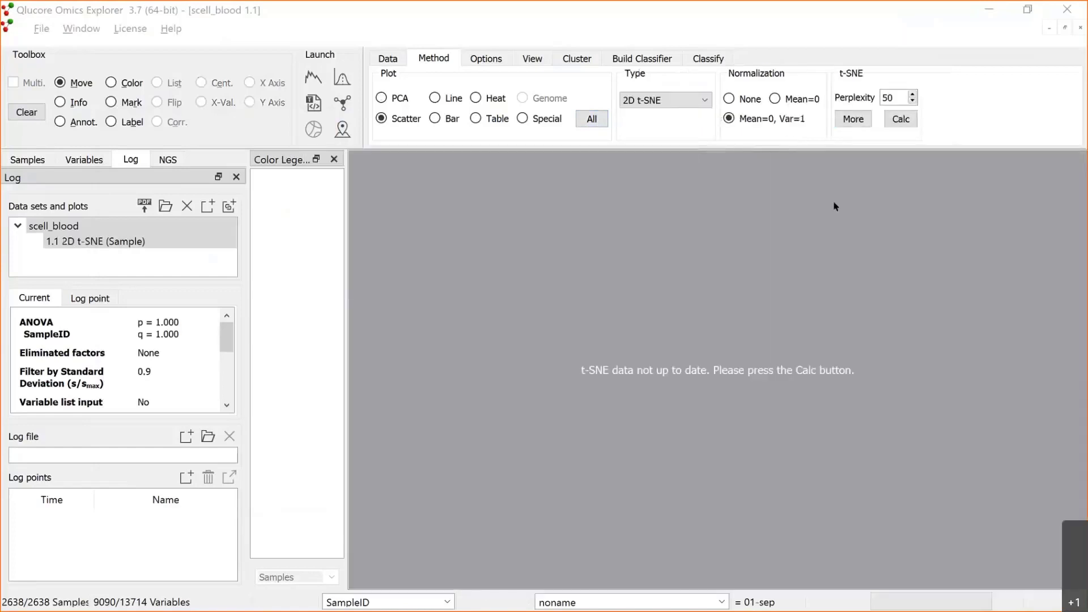
pyautogui.click(901, 118)
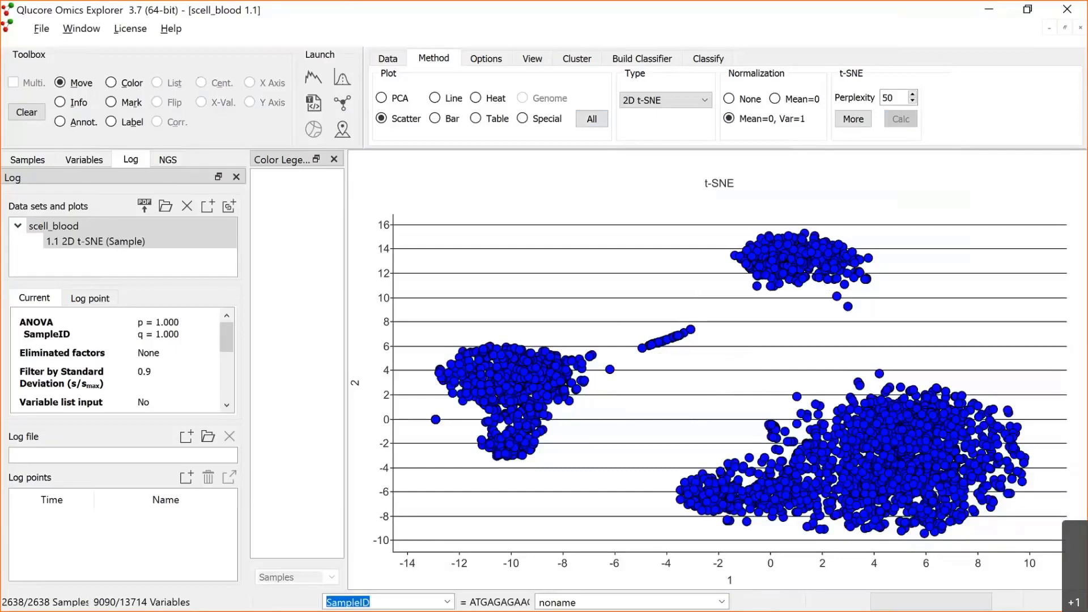
pyautogui.moveTo(785, 259)
pyautogui.moveTo(563, 370)
# - Set the t-SNE perplexity to 100 and recalculate the plot
pyautogui.doubleClick(889, 97)
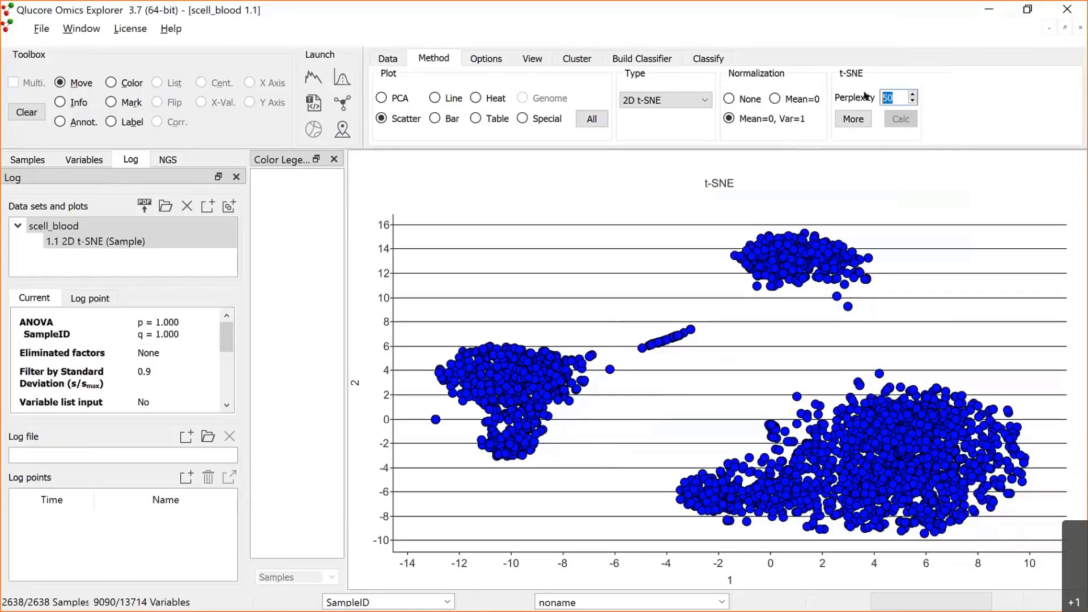
pyautogui.write('100')
pyautogui.press('Return')
pyautogui.click(904, 118)
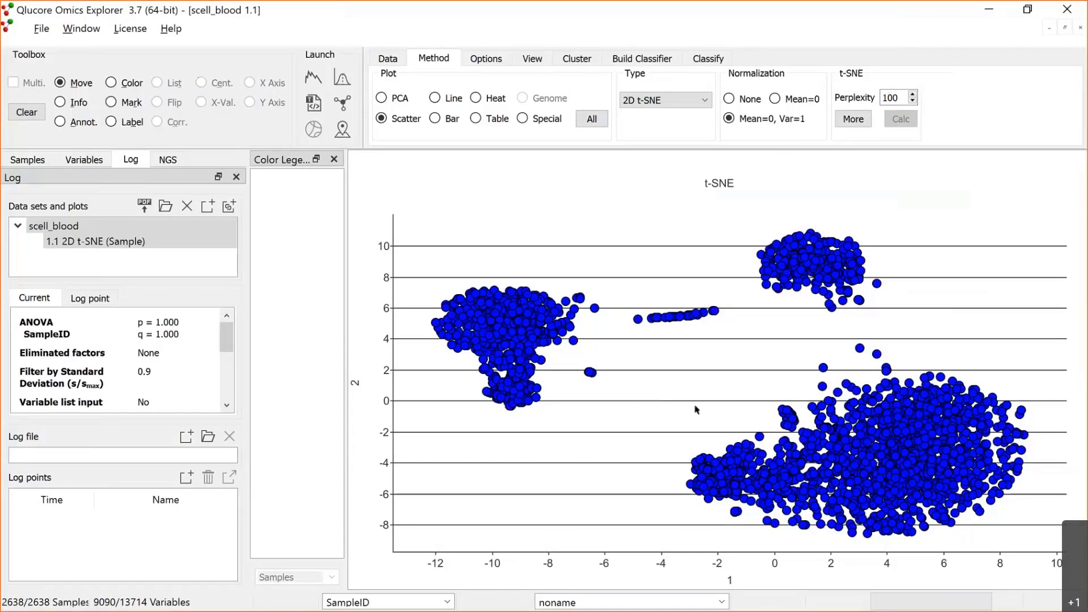
# - Create a new sample annotation and add three more values to it
pyautogui.click(41, 160)
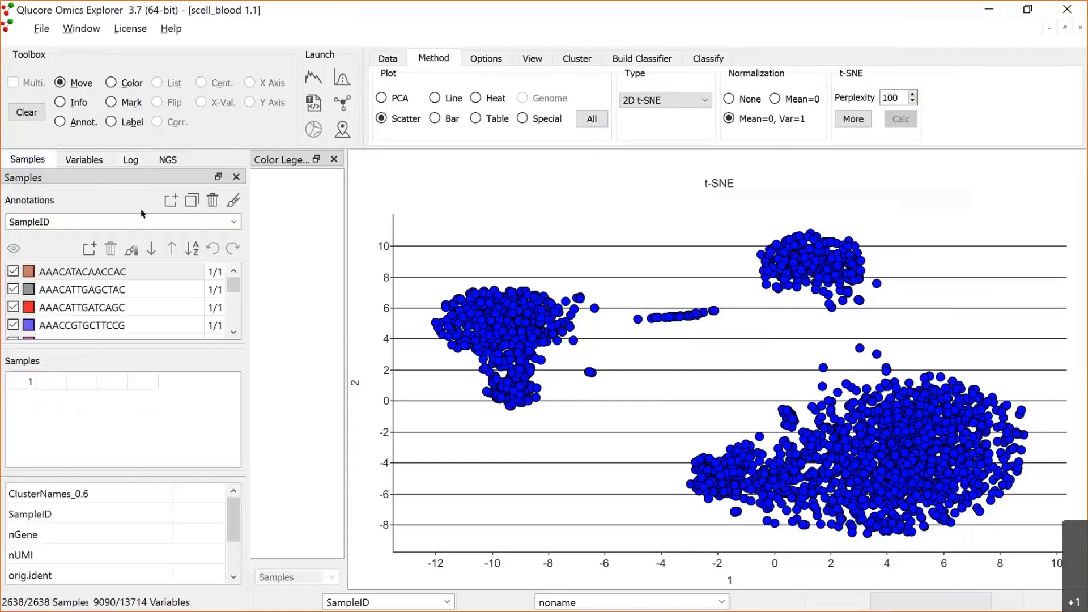
pyautogui.click(171, 201)
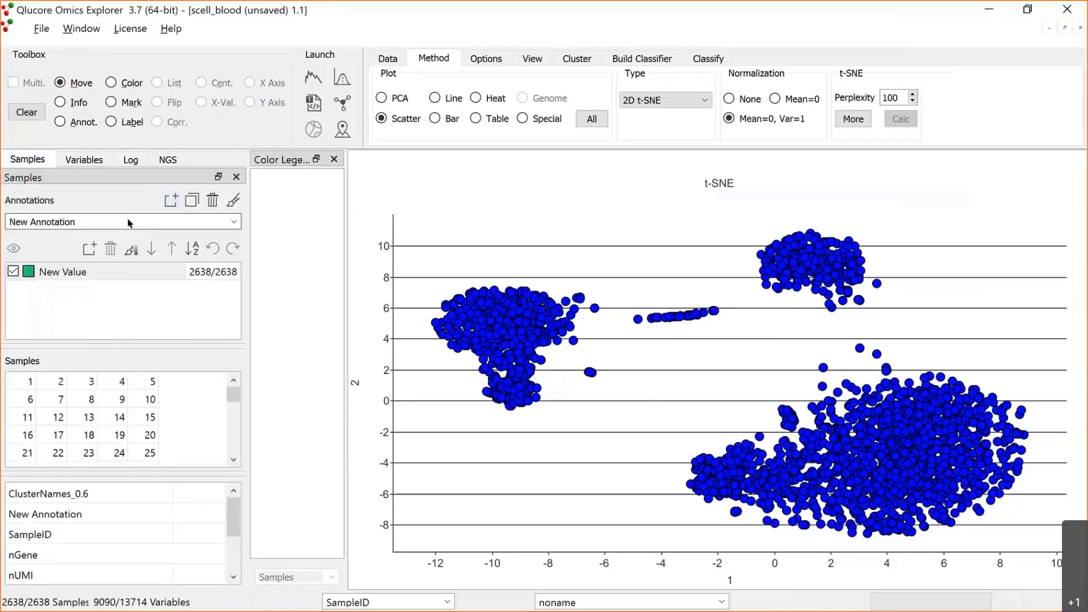
pyautogui.click(90, 249)
pyautogui.doubleClick(89, 250)
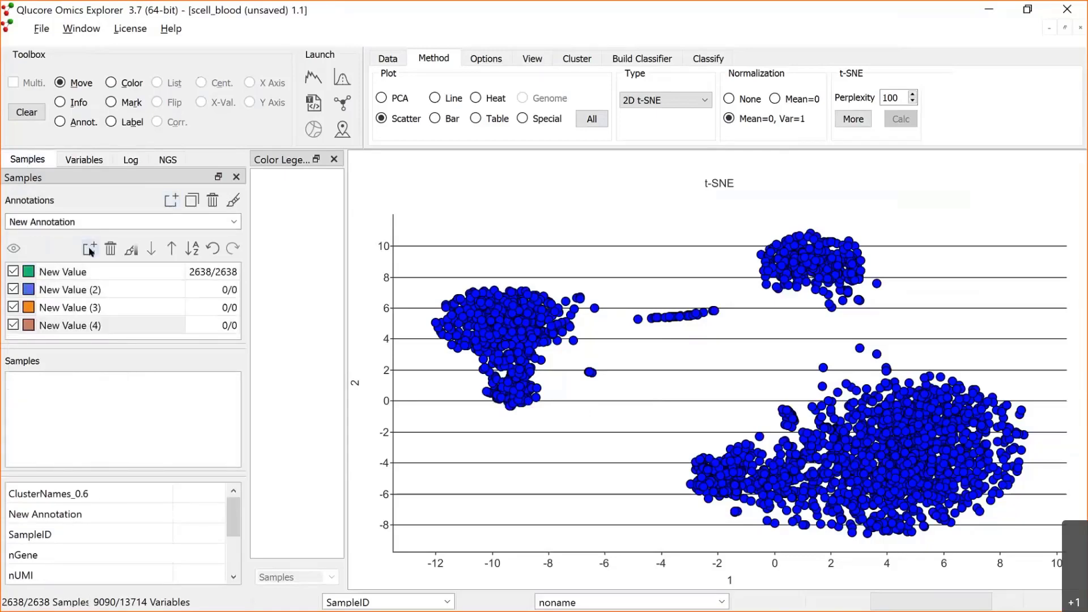
# - Change the color of the annotation value New Value (4) to yellow
pyautogui.click(30, 330)
pyautogui.click(28, 328)
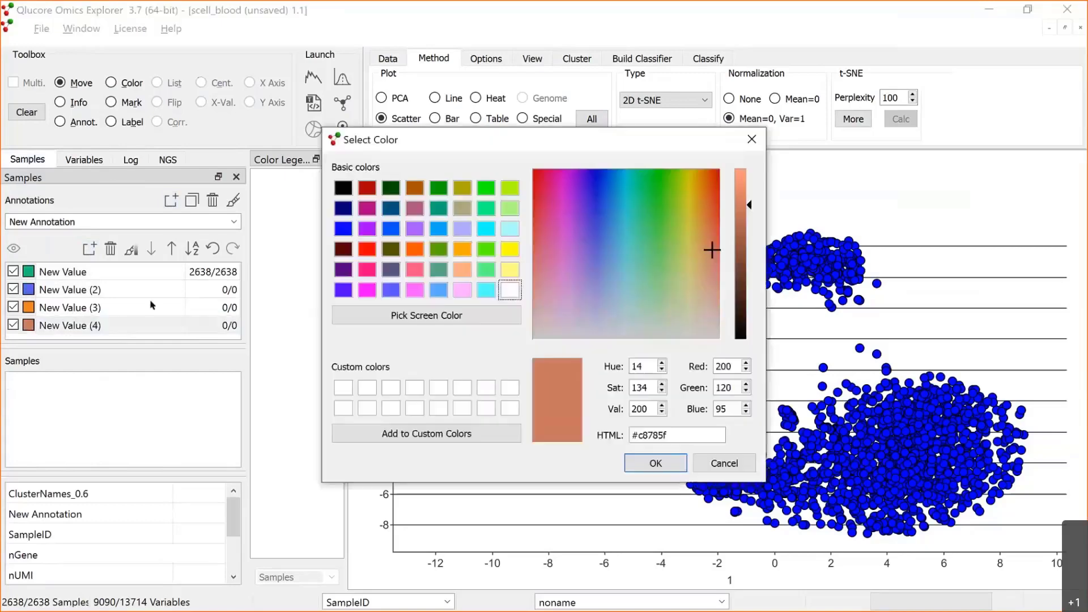
pyautogui.click(510, 250)
pyautogui.click(655, 463)
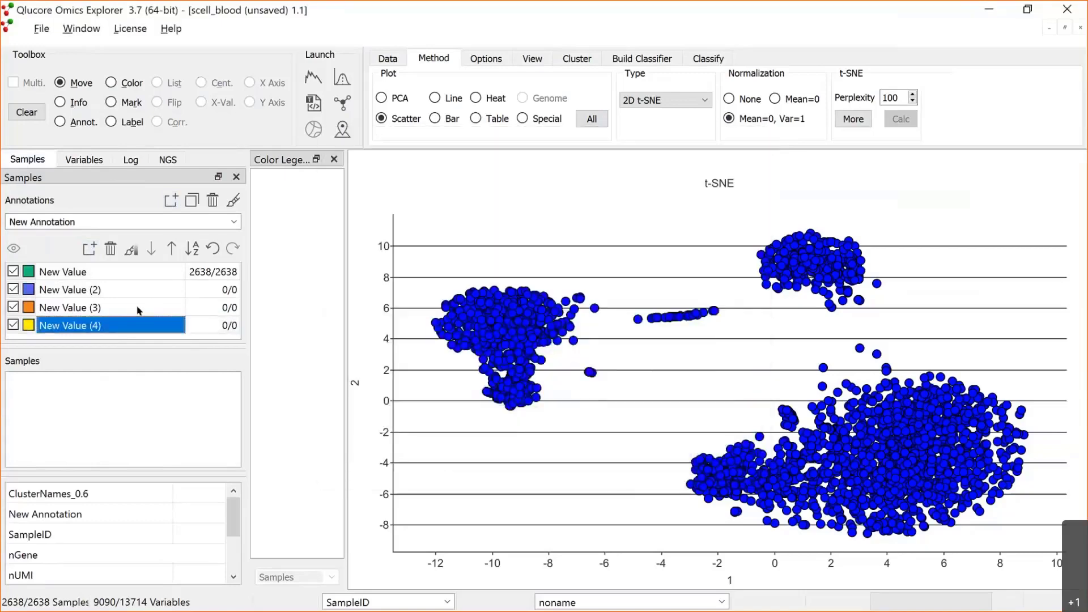
# - Annotate the t-SNE cluster around x = -10 as New Value (2) and color the plot by New Annotation
pyautogui.click(60, 121)
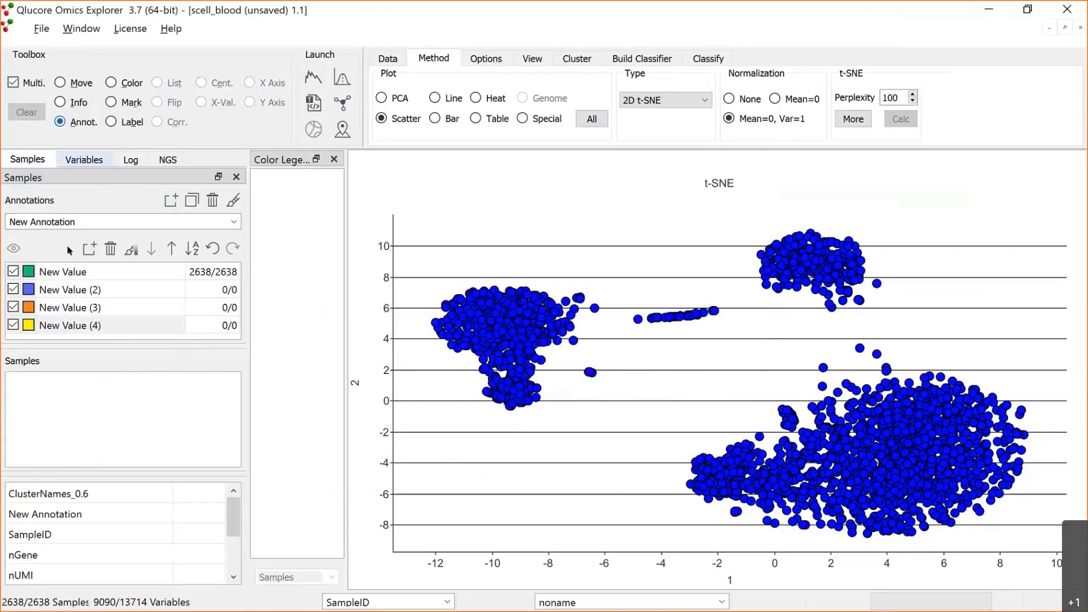
pyautogui.click(72, 291)
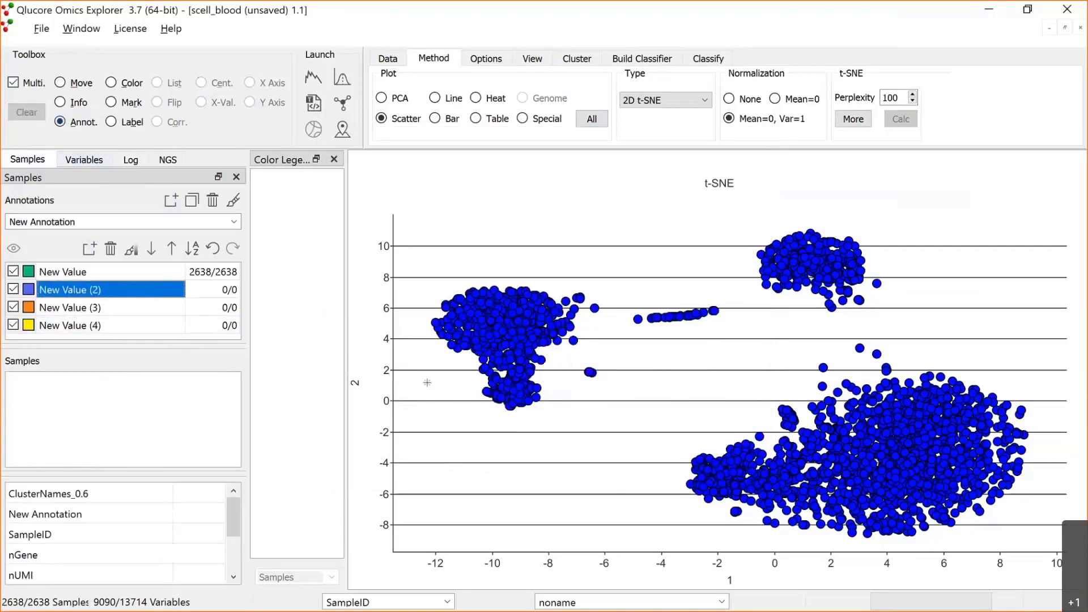
pyautogui.moveTo(464, 412)
pyautogui.mouseDown()
pyautogui.moveTo(478, 260)
pyautogui.moveTo(574, 253)
pyautogui.moveTo(599, 343)
pyautogui.moveTo(541, 423)
pyautogui.moveTo(458, 408)
pyautogui.mouseUp()
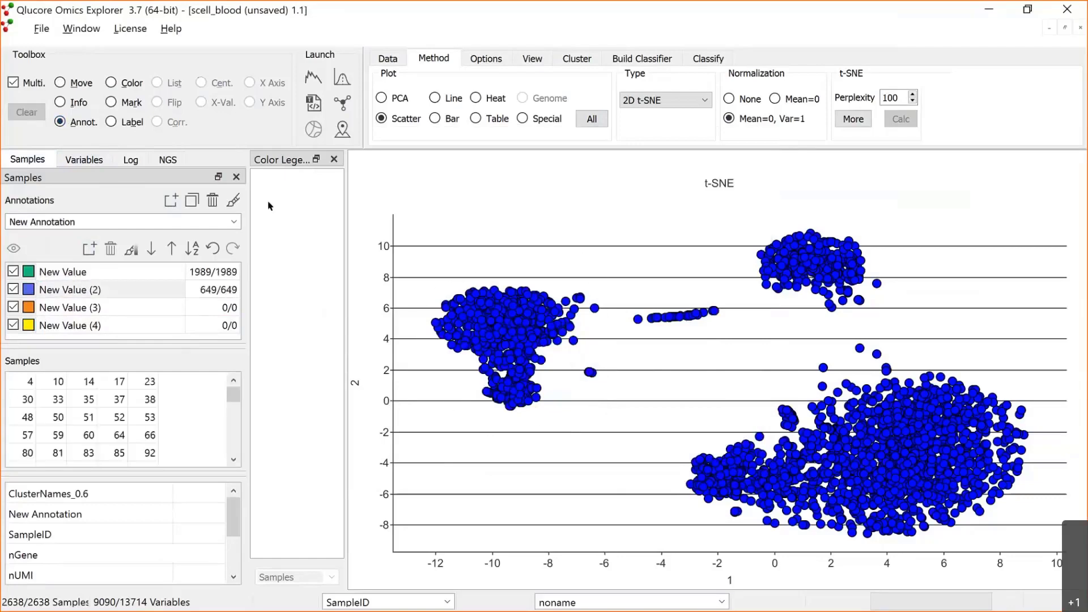
pyautogui.click(234, 200)
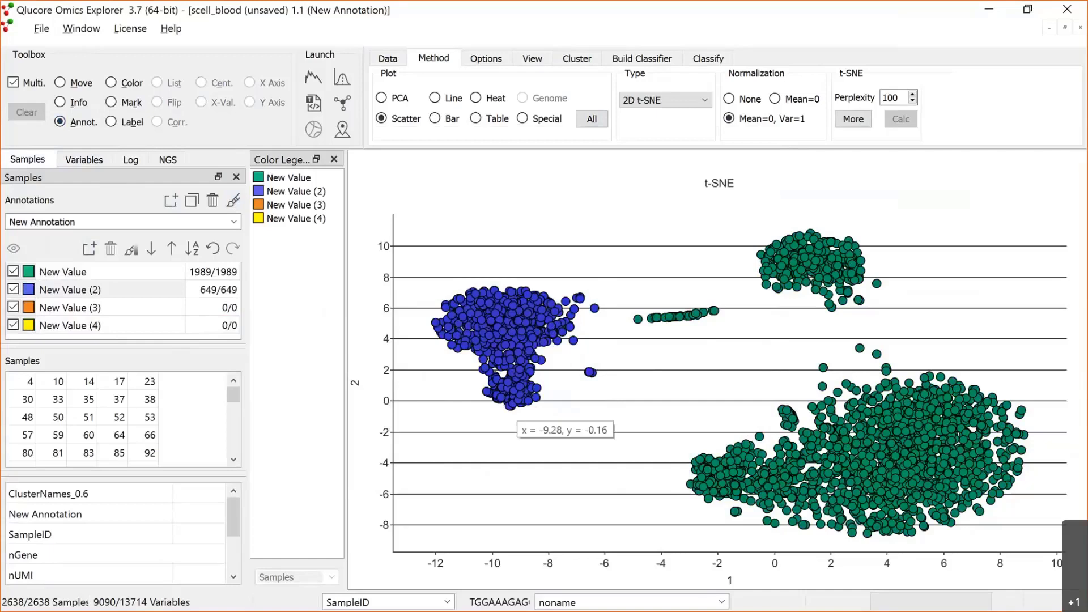
# - Annotate the narrow t-SNE cluster around x = -3, y = 5.5 as New Value (3) and the one around x = 1, y = 9 as New Value (4)
pyautogui.click(127, 307)
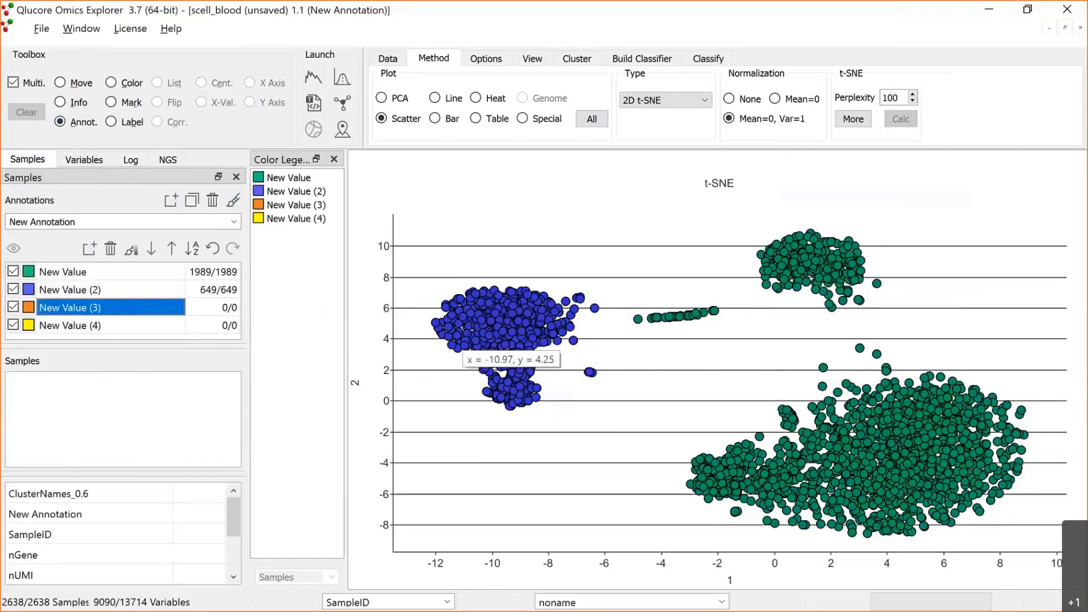
pyautogui.moveTo(630, 340)
pyautogui.mouseDown()
pyautogui.moveTo(704, 273)
pyautogui.moveTo(634, 334)
pyautogui.mouseUp()
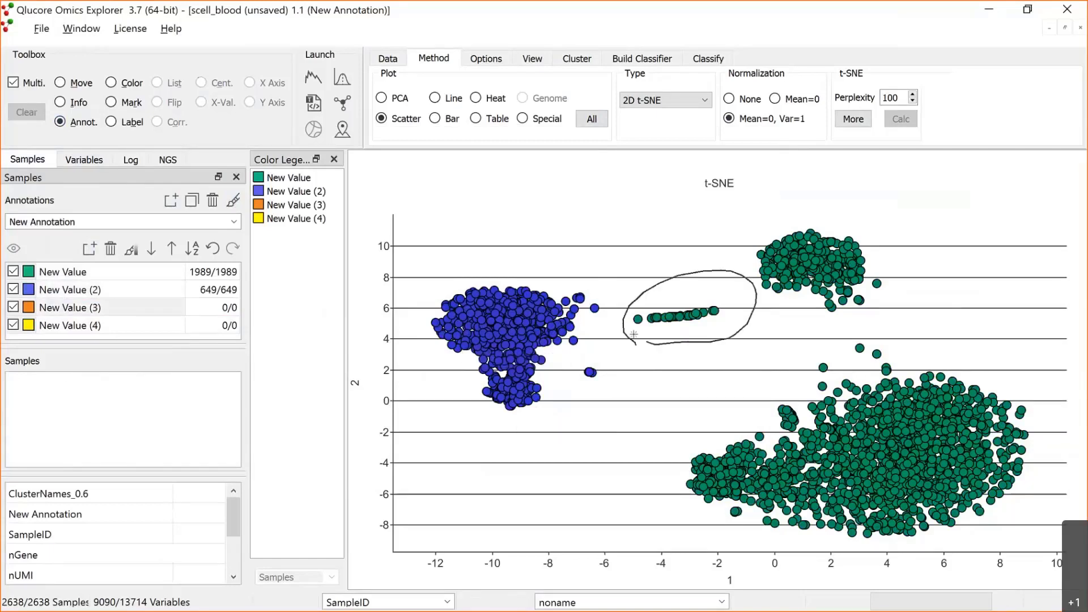
pyautogui.click(115, 326)
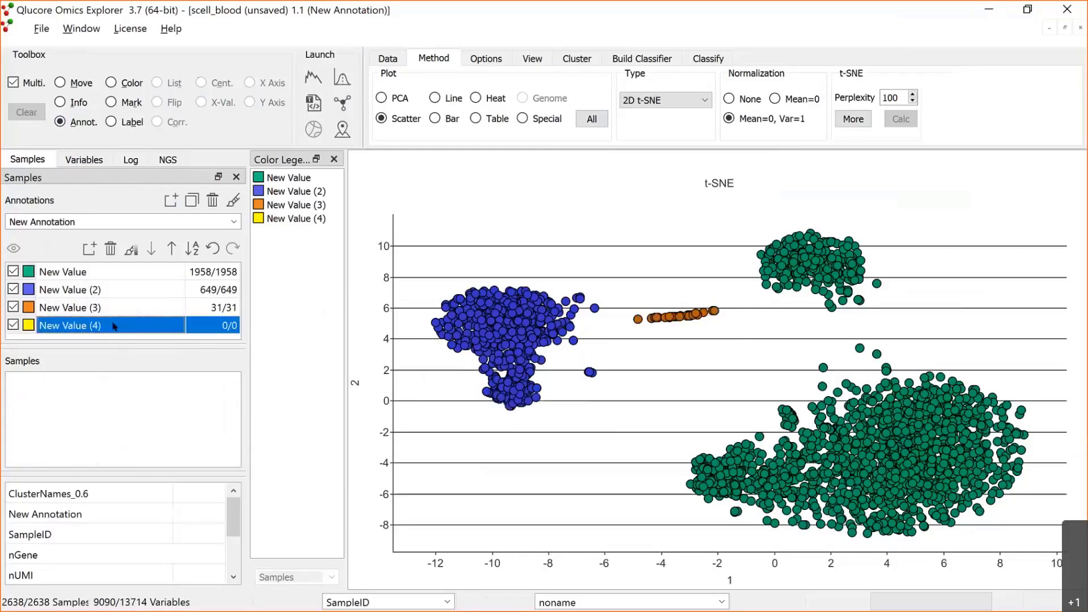
pyautogui.moveTo(765, 299)
pyautogui.mouseDown()
pyautogui.moveTo(837, 190)
pyautogui.moveTo(937, 260)
pyautogui.moveTo(839, 315)
pyautogui.moveTo(758, 298)
pyautogui.mouseUp()
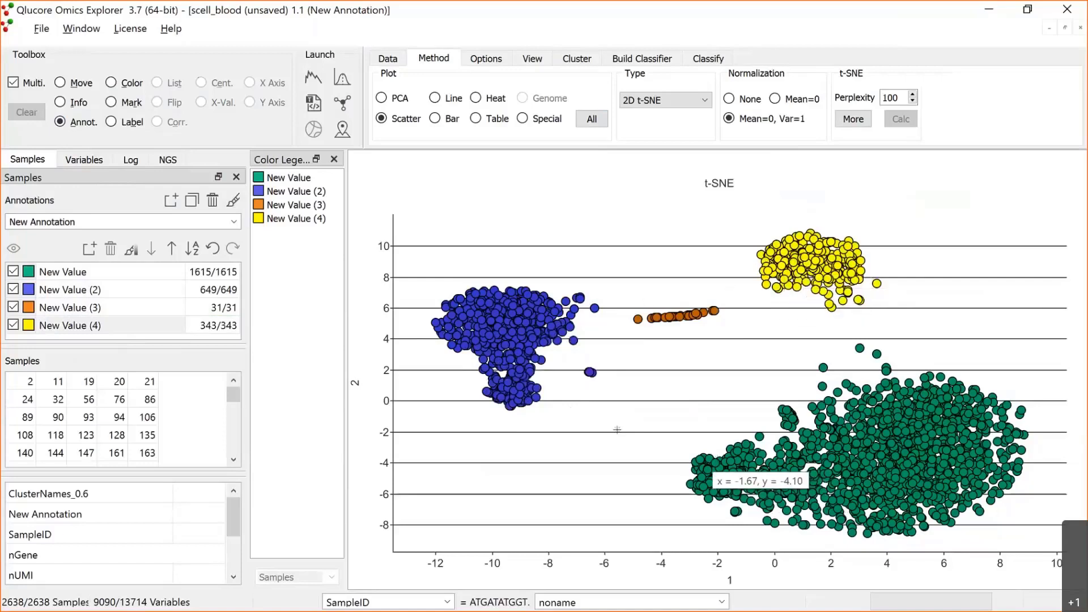
# - Find CD79A and CD79B in the scell_blood variable list and color the t-SNE plot by CD79A, followed by CD79B
pyautogui.click(85, 159)
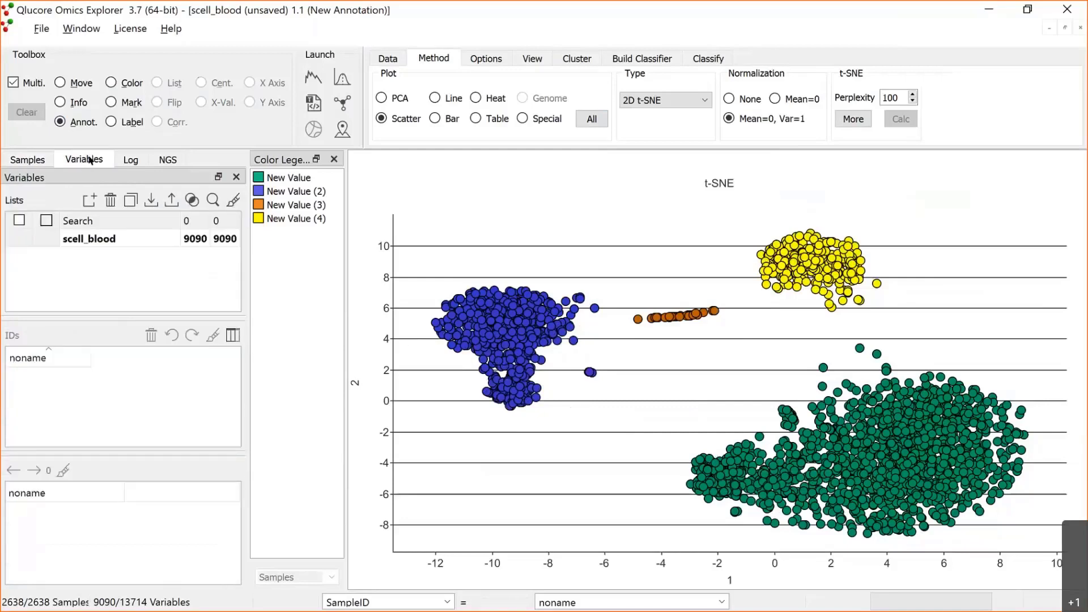
pyautogui.click(111, 239)
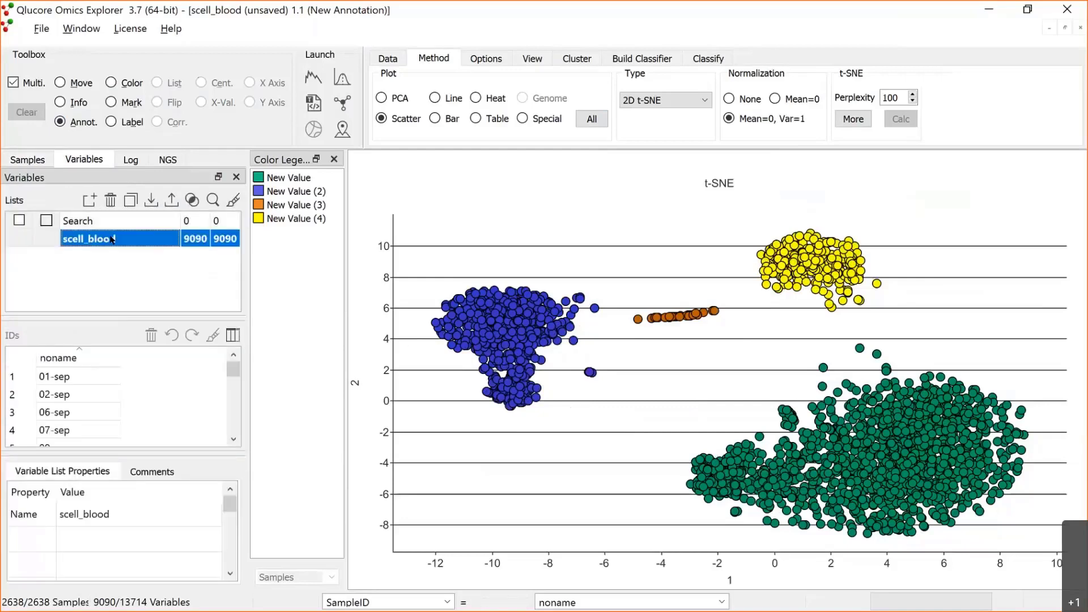
pyautogui.click(77, 357)
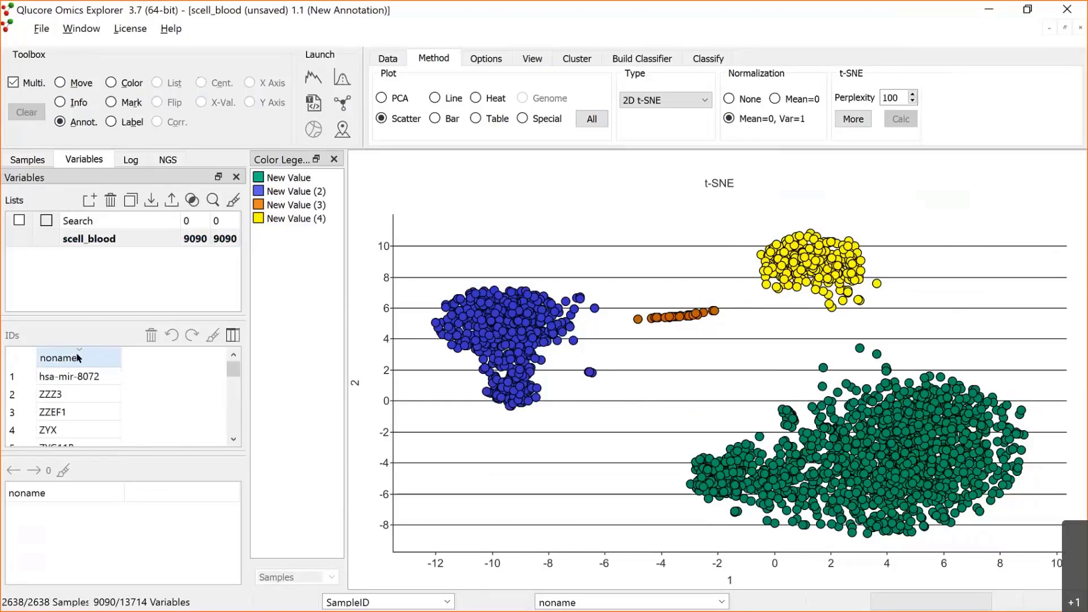
pyautogui.write('cd7')
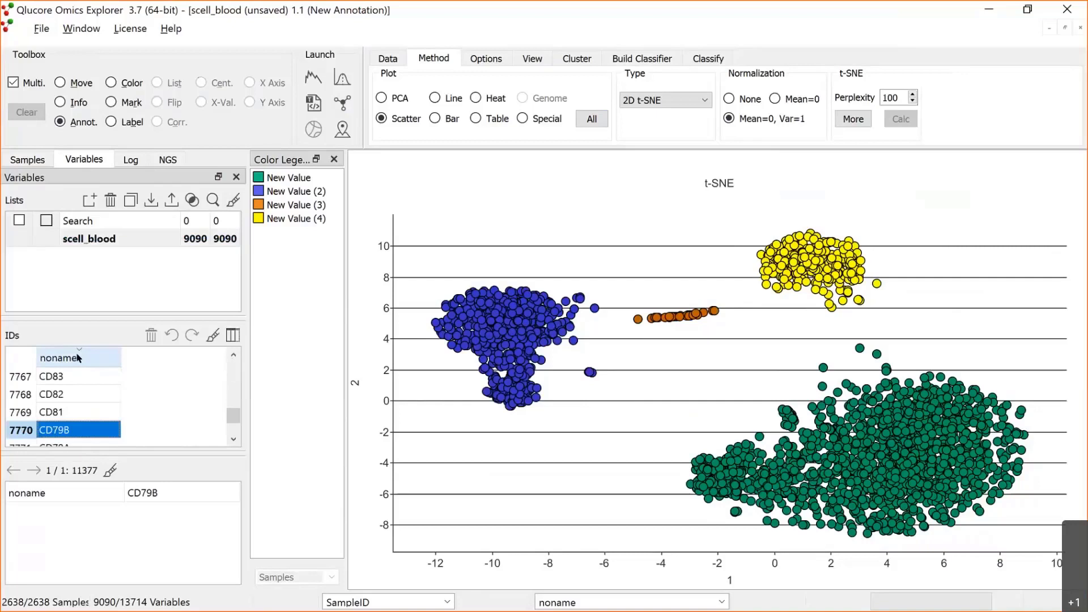
pyautogui.click(234, 439)
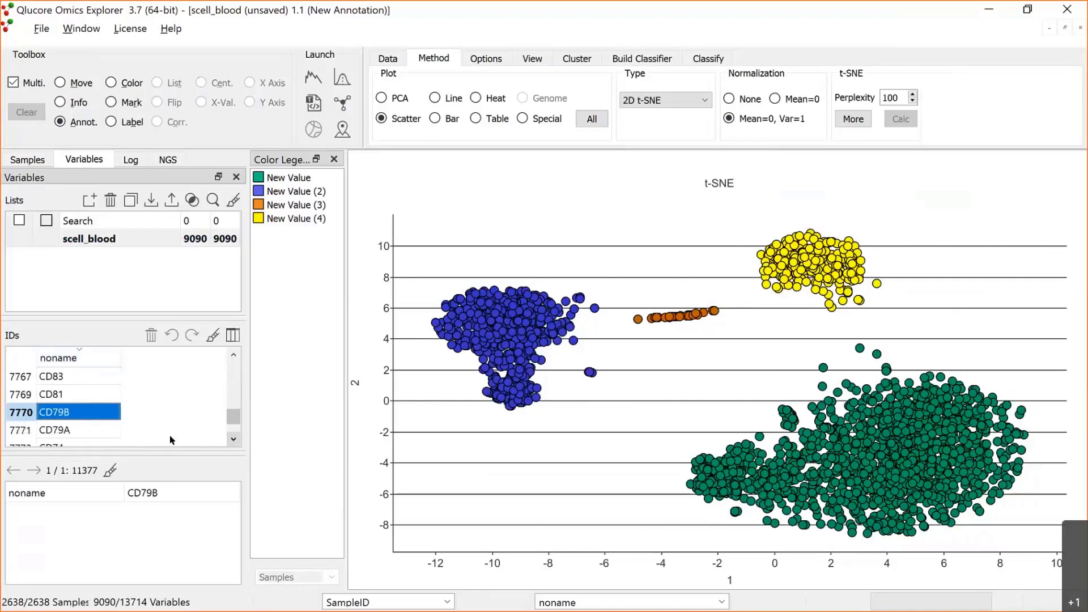
pyautogui.click(94, 430)
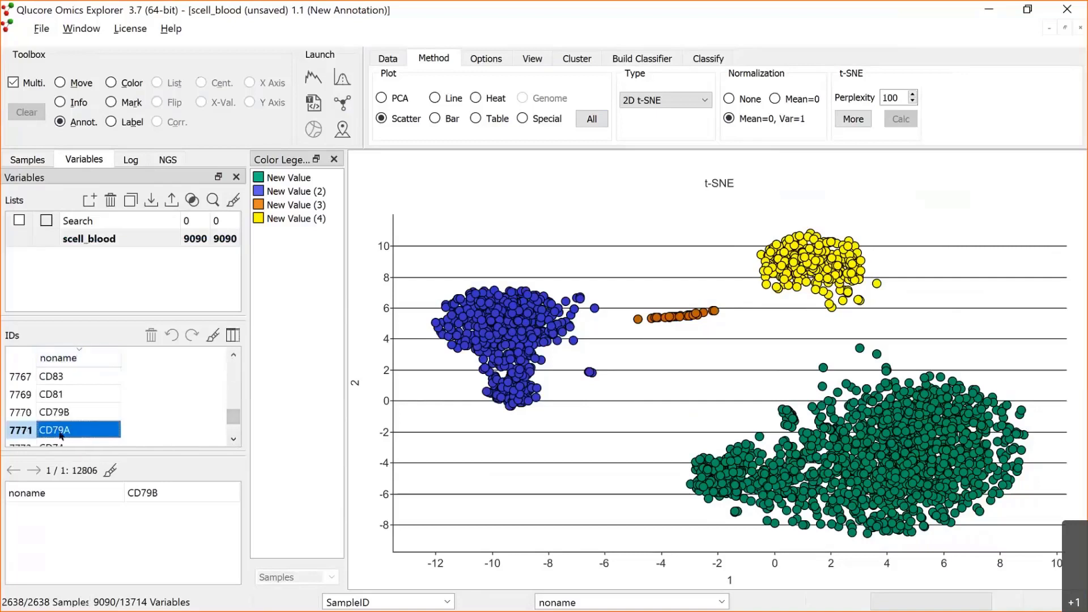
pyautogui.click(213, 337)
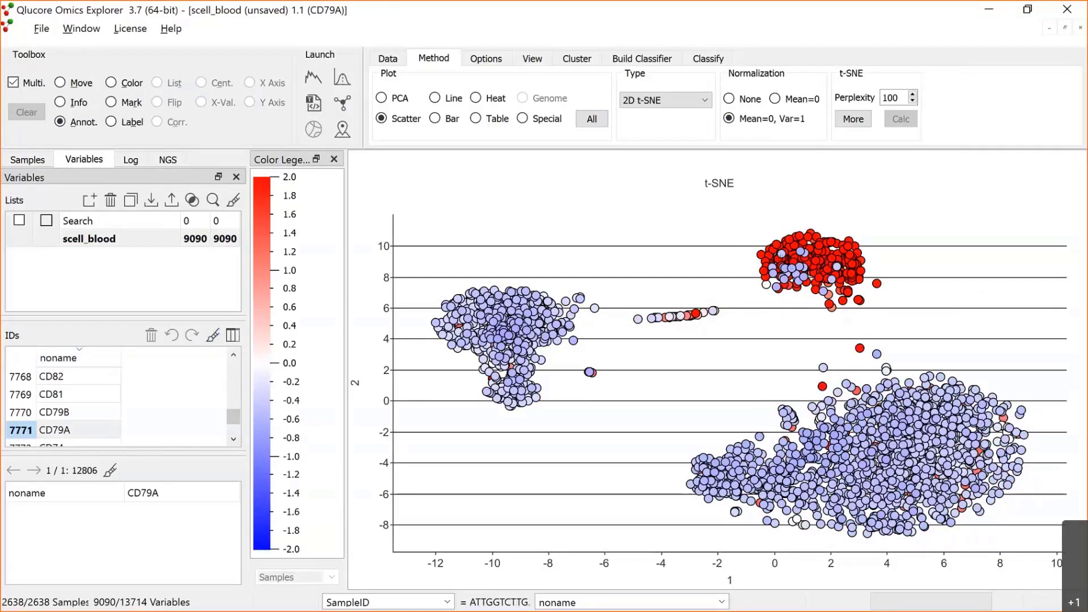
pyautogui.click(84, 412)
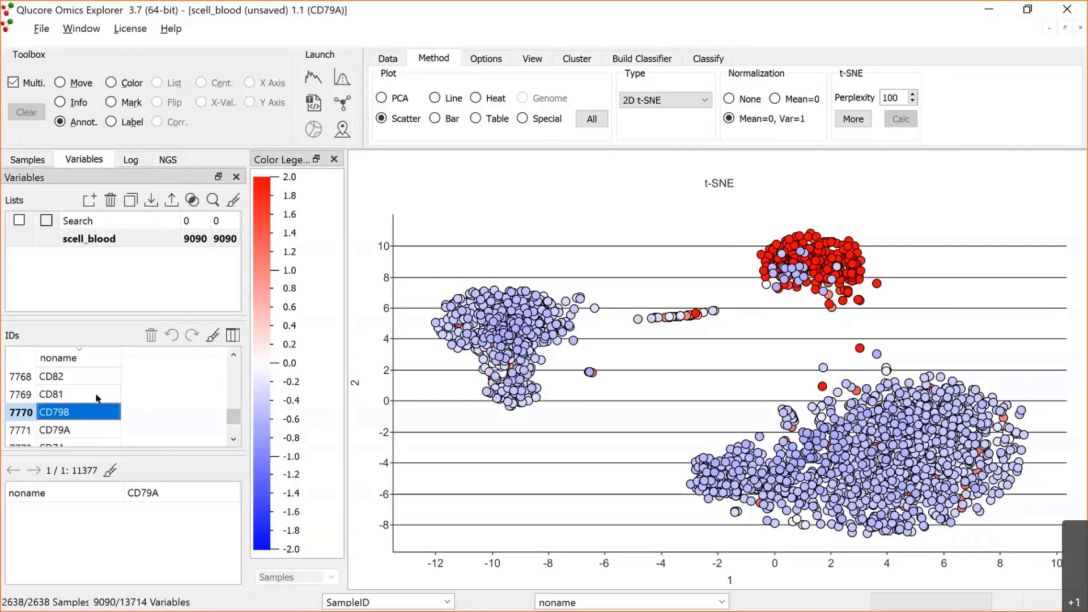
pyautogui.click(216, 335)
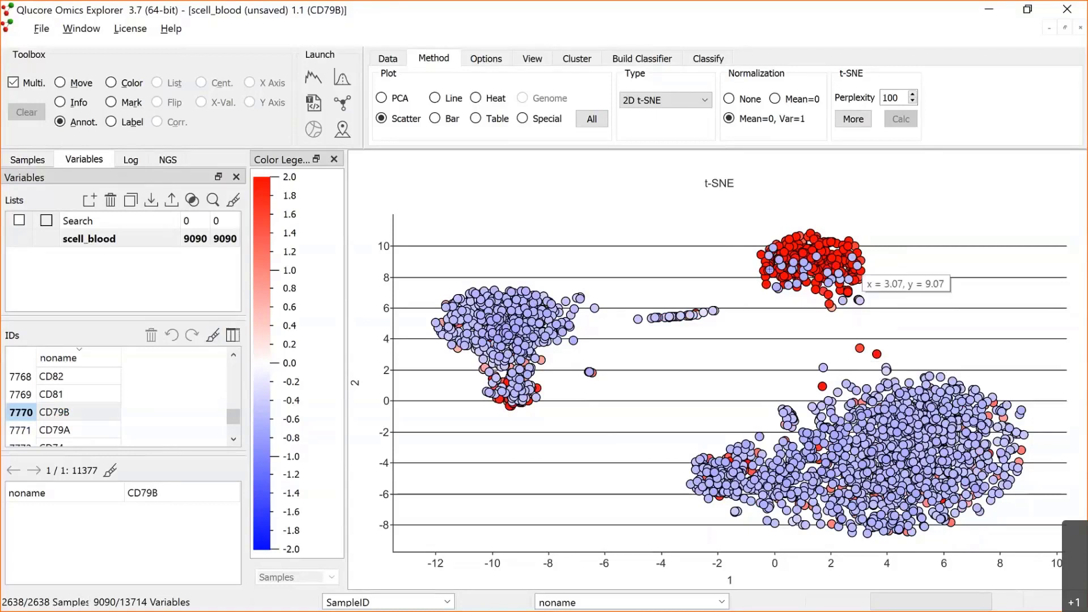
# - Rename the annotation value New Value (4) as B-cells
pyautogui.click(35, 162)
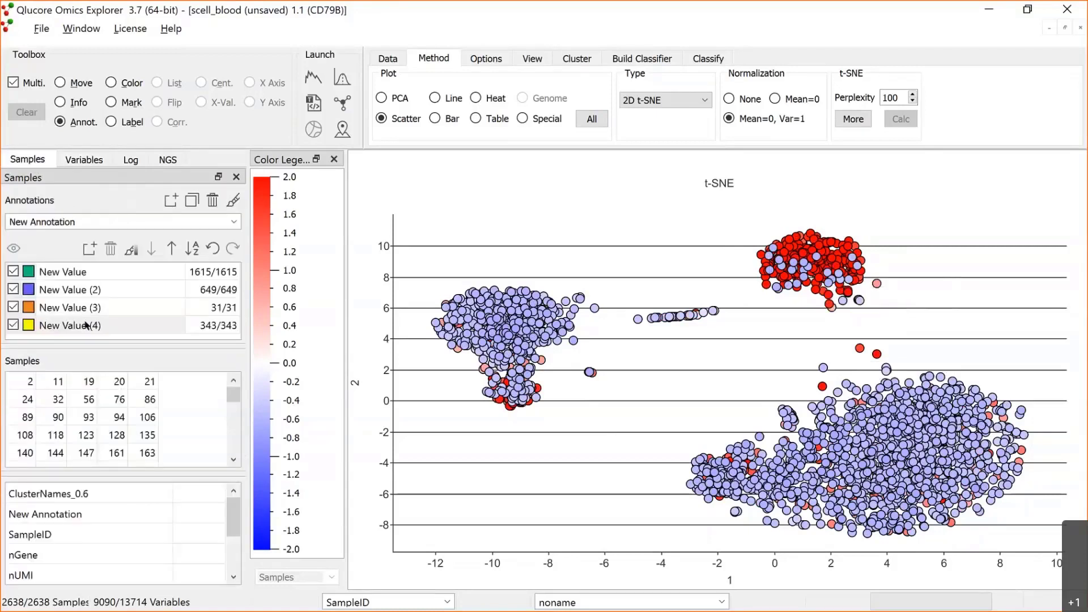
pyautogui.click(82, 327)
pyautogui.doubleClick(82, 327)
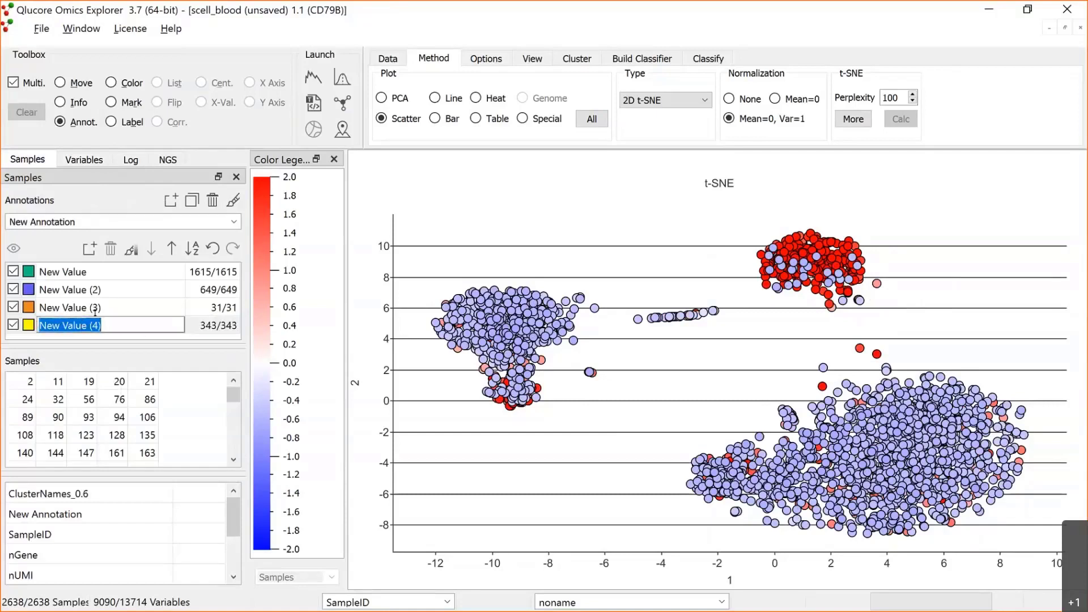
pyautogui.write('B-ce')
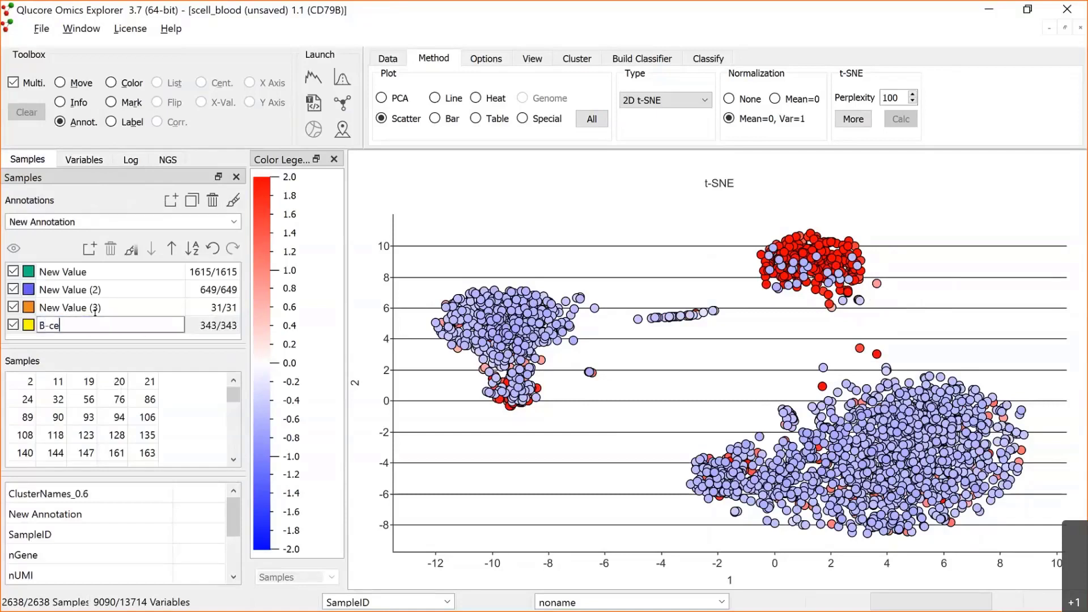
pyautogui.write('ll')
pyautogui.press('Return')
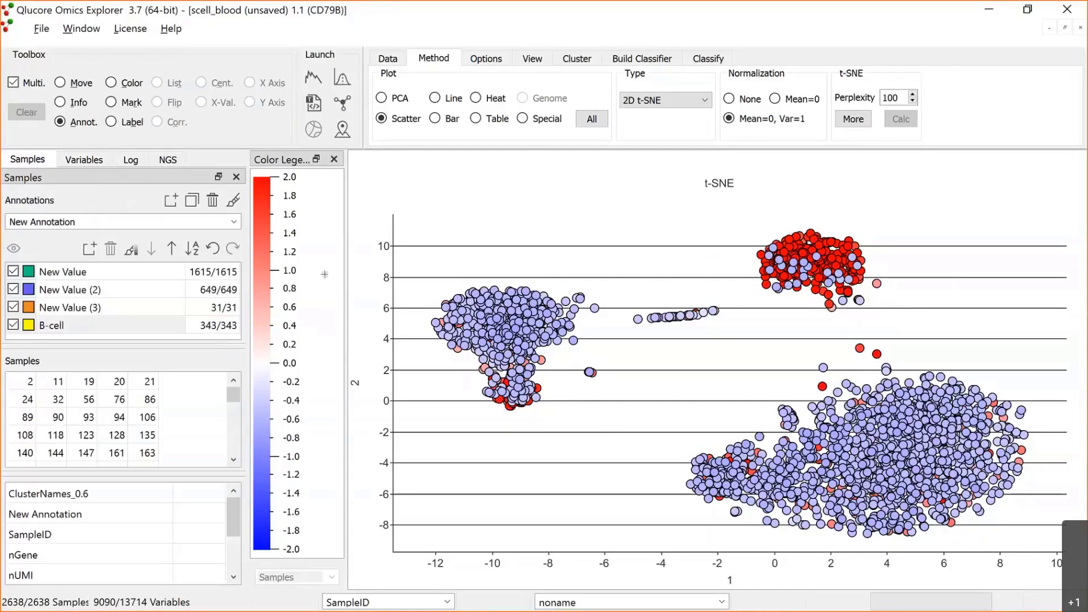
pyautogui.click(124, 327)
pyautogui.click(124, 327)
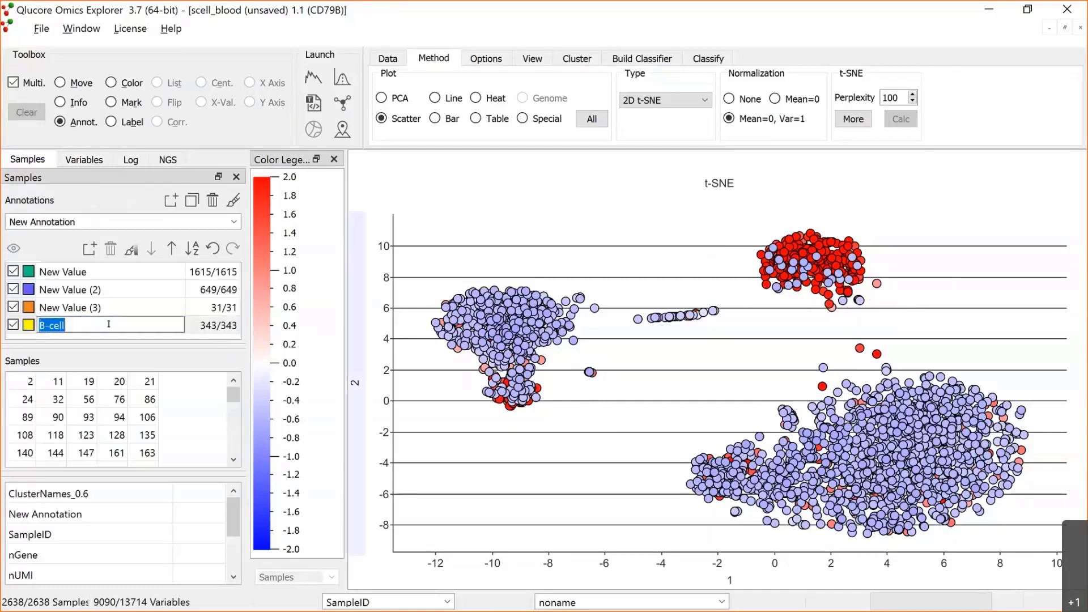
pyautogui.click(108, 324)
pyautogui.write('s')
pyautogui.press('Return')
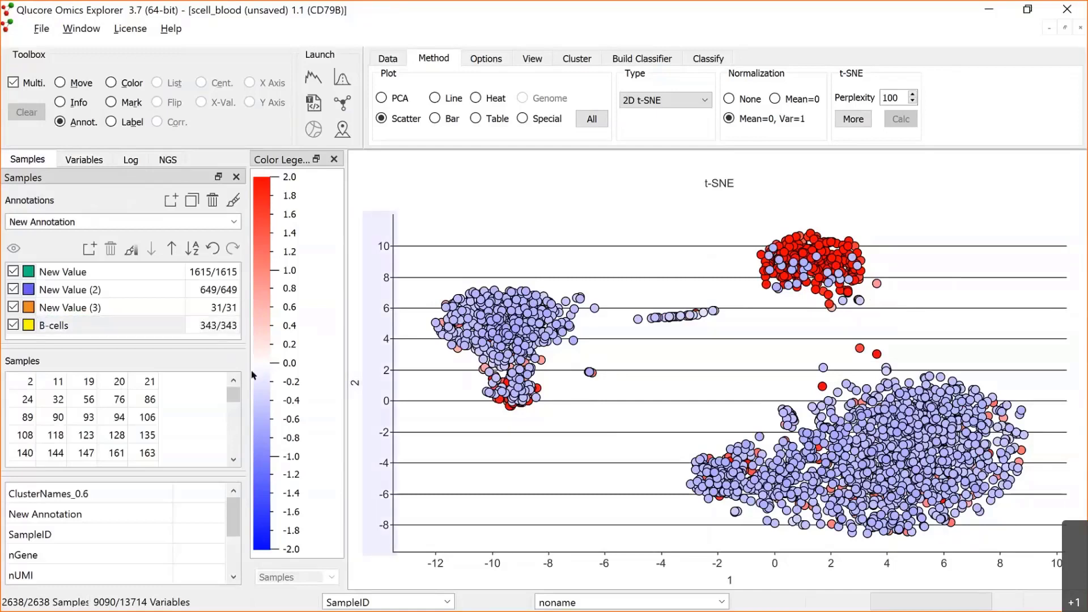
# - Sort the variable IDs in the opposite order, find GNLY and color the t-SNE plot by it
pyautogui.click(96, 161)
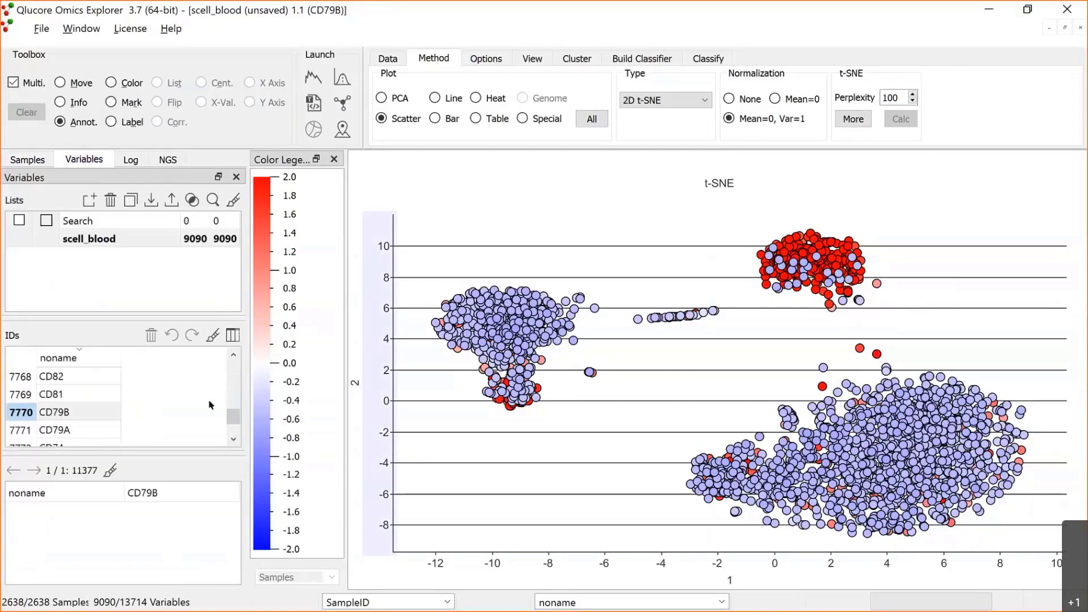
pyautogui.moveTo(233, 416); pyautogui.dragTo(231, 429)
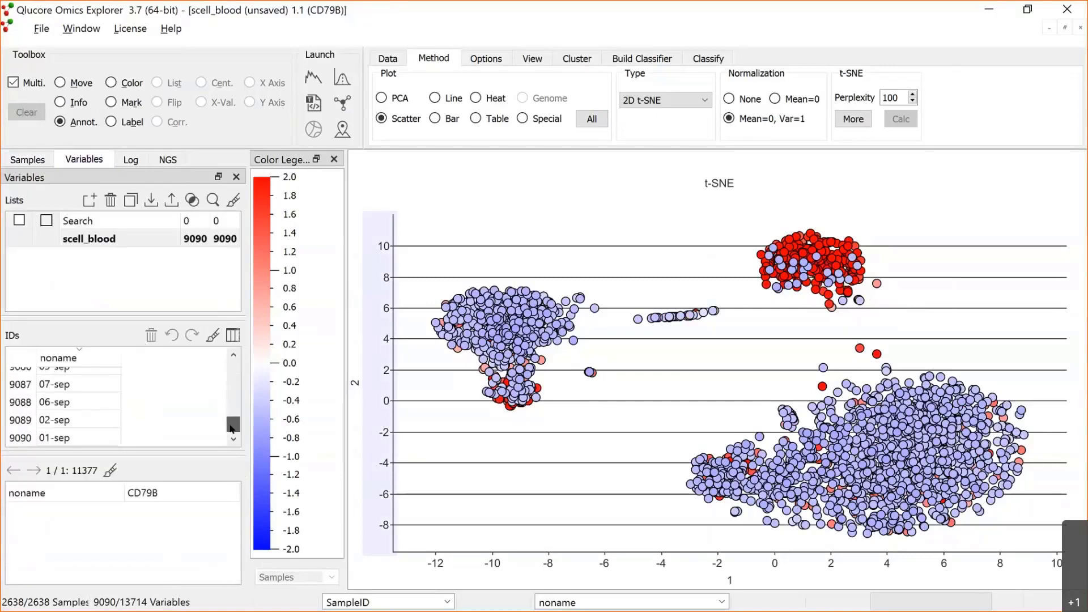
pyautogui.click(82, 357)
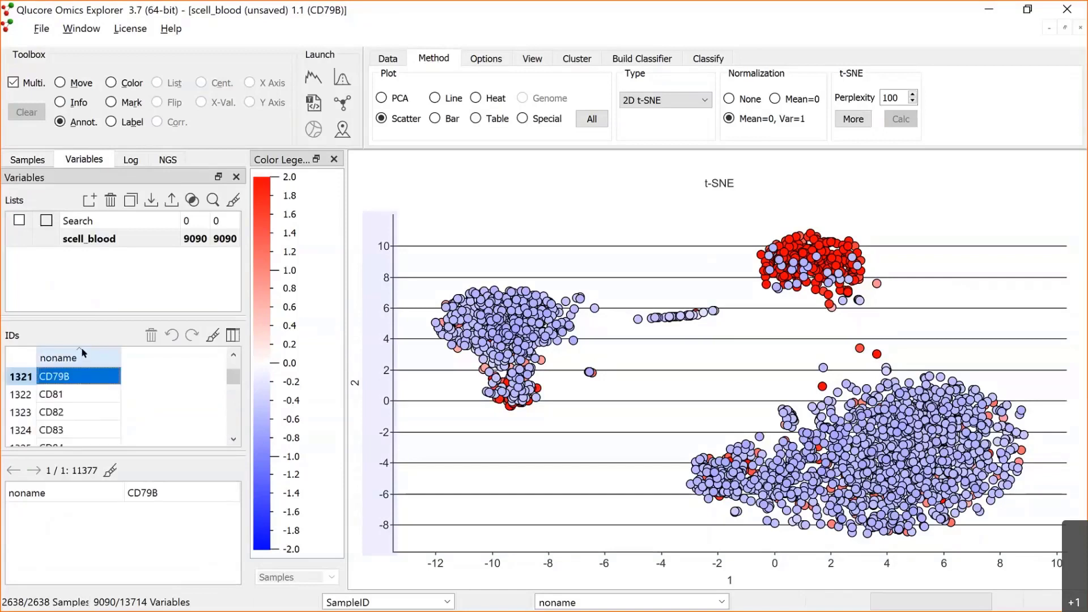
pyautogui.write('gnly')
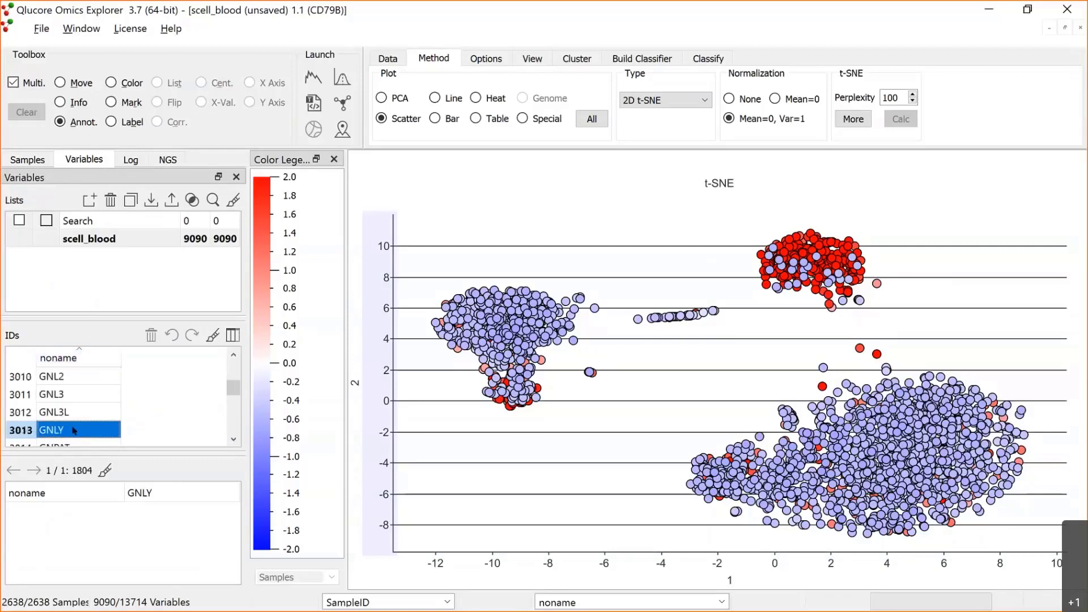
pyautogui.click(212, 336)
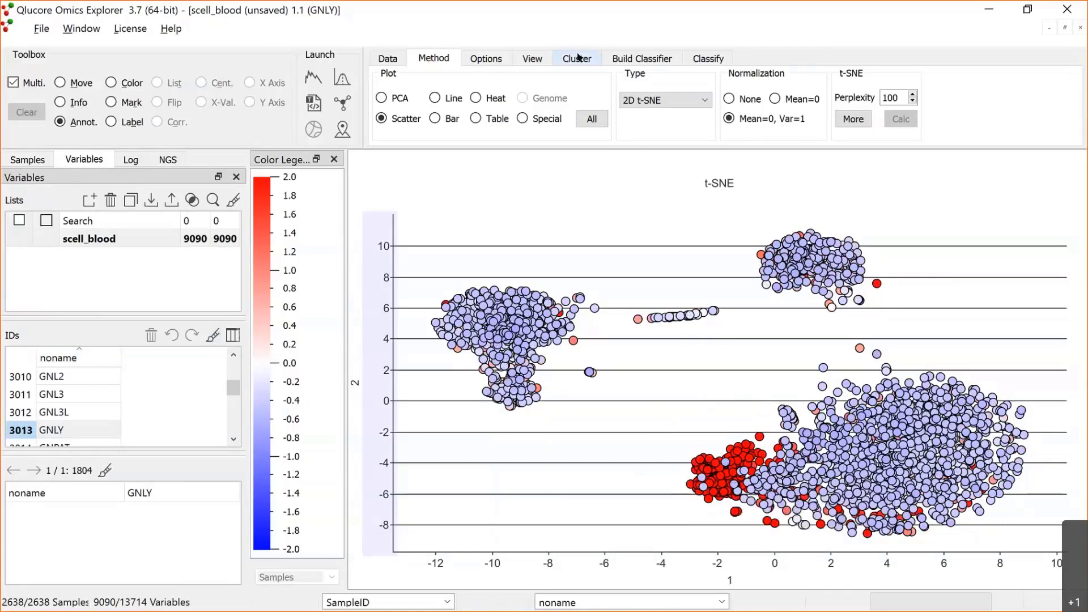
# - Exclude the New Value (2), New Value (3) and B-cells samples and recalculate the t-SNE plot at perplexity 100
pyautogui.click(577, 58)
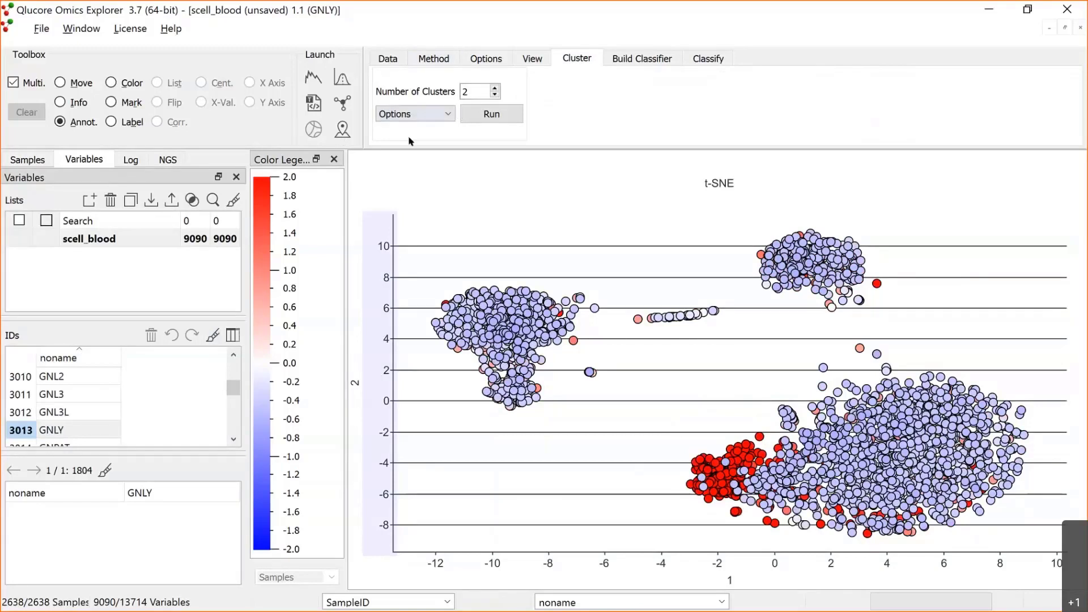
pyautogui.click(40, 157)
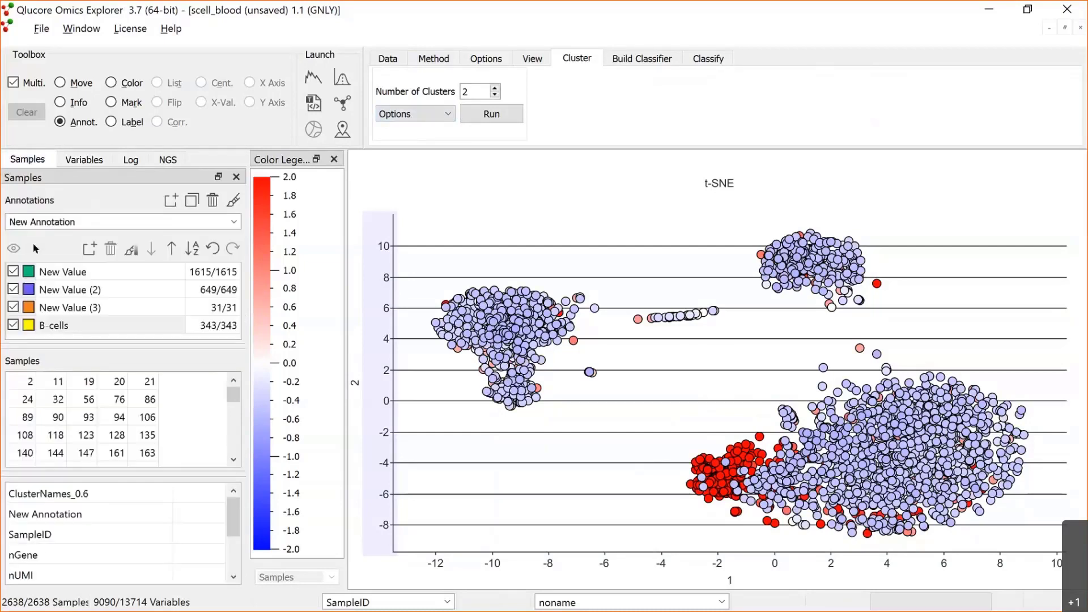
pyautogui.click(13, 290)
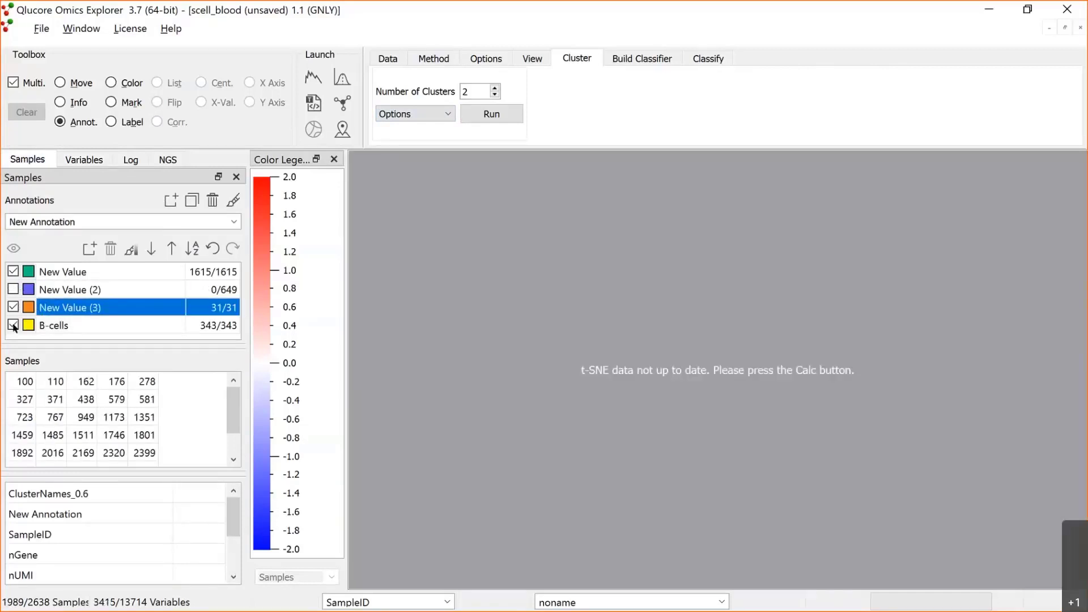
pyautogui.click(13, 326)
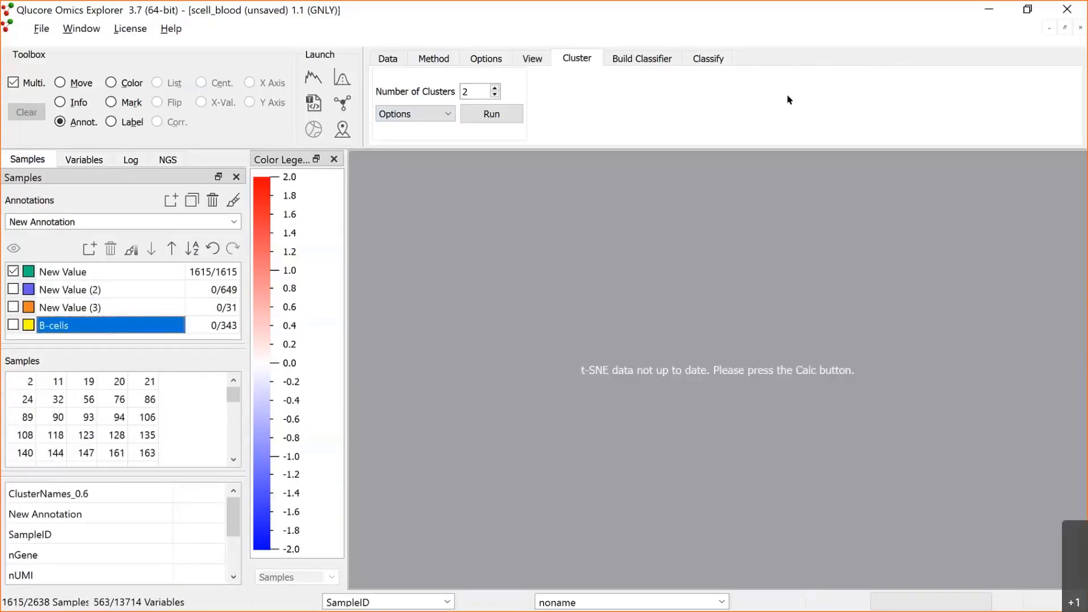
pyautogui.click(434, 59)
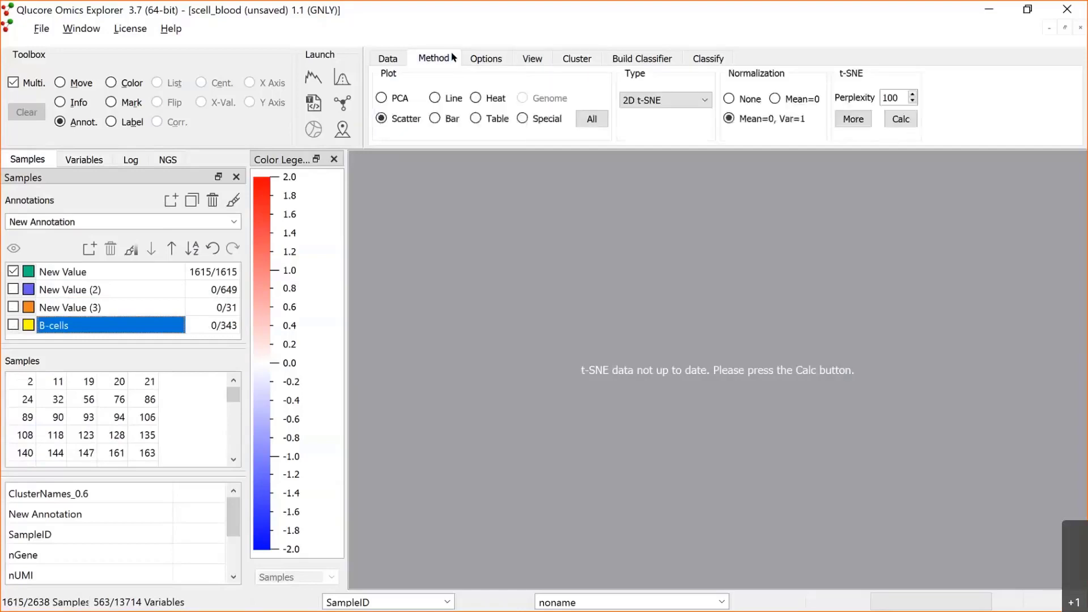
pyautogui.click(902, 119)
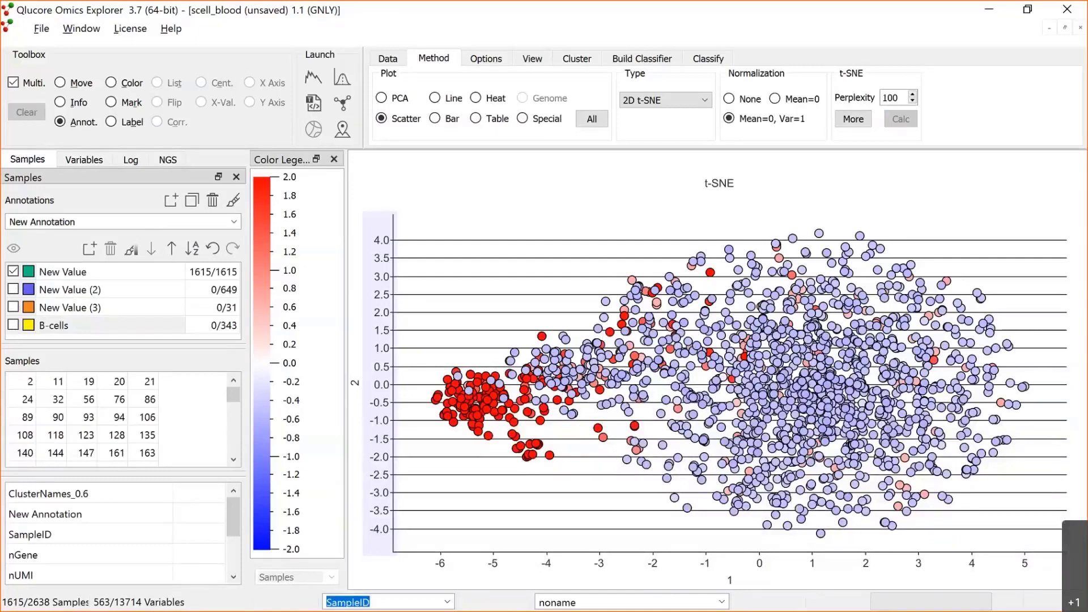
# - Run k-means clustering with 2 clusters on the remaining samples and dismiss the completion message
pyautogui.click(573, 59)
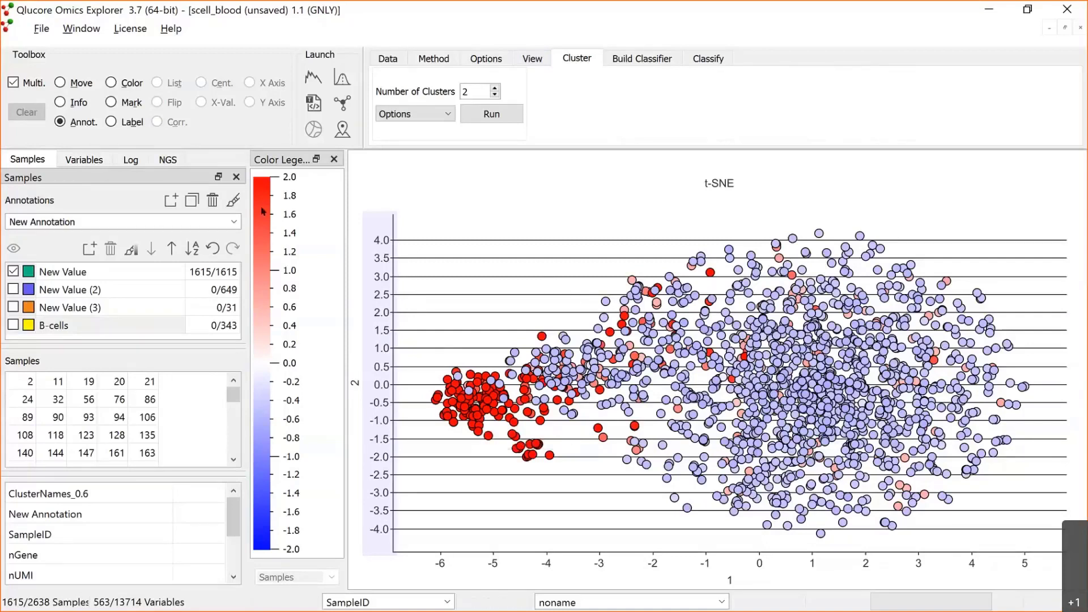
pyautogui.click(240, 221)
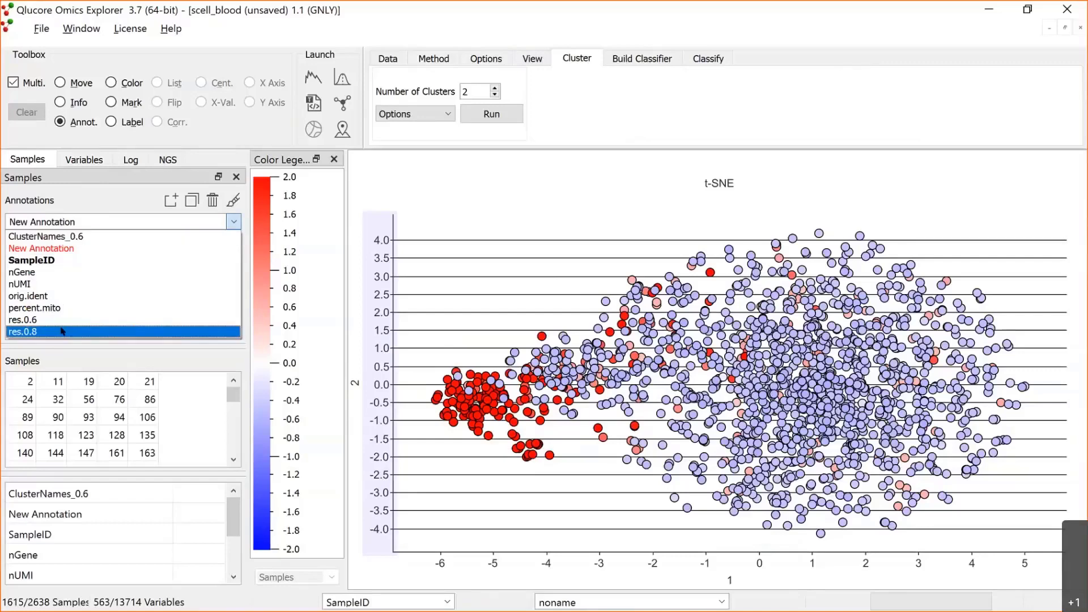
pyautogui.click(492, 115)
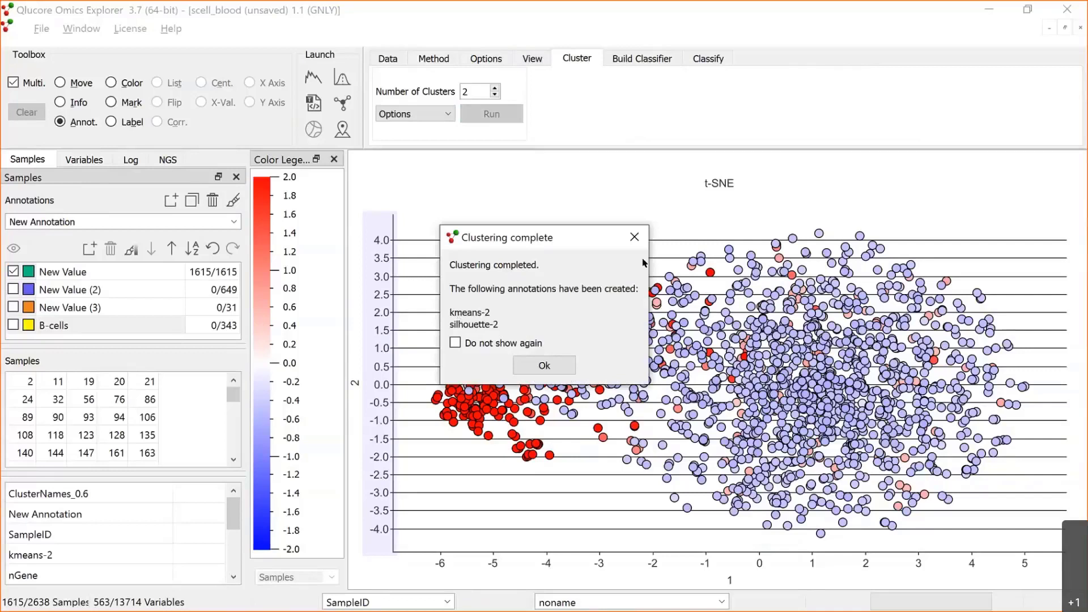
pyautogui.click(633, 237)
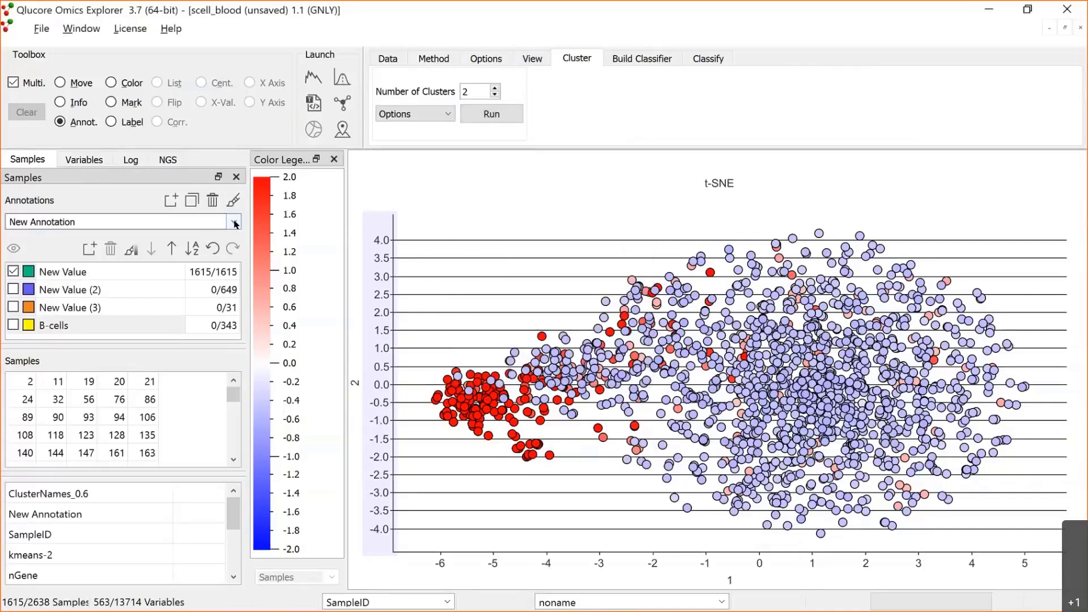
# - Color the t-SNE plot by the kmeans-2 annotation
pyautogui.click(48, 222)
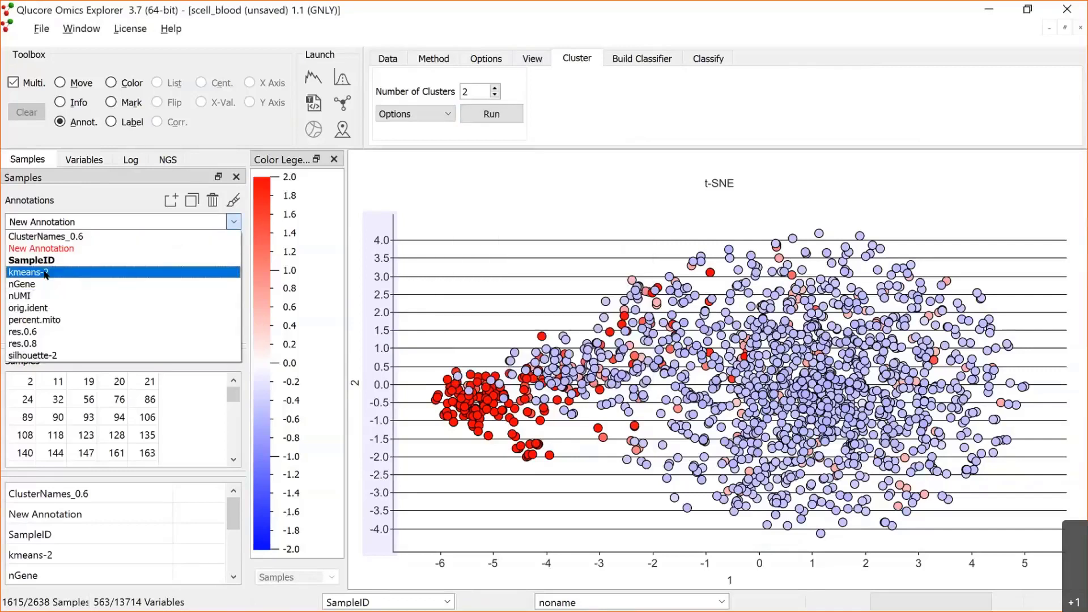
pyautogui.click(45, 272)
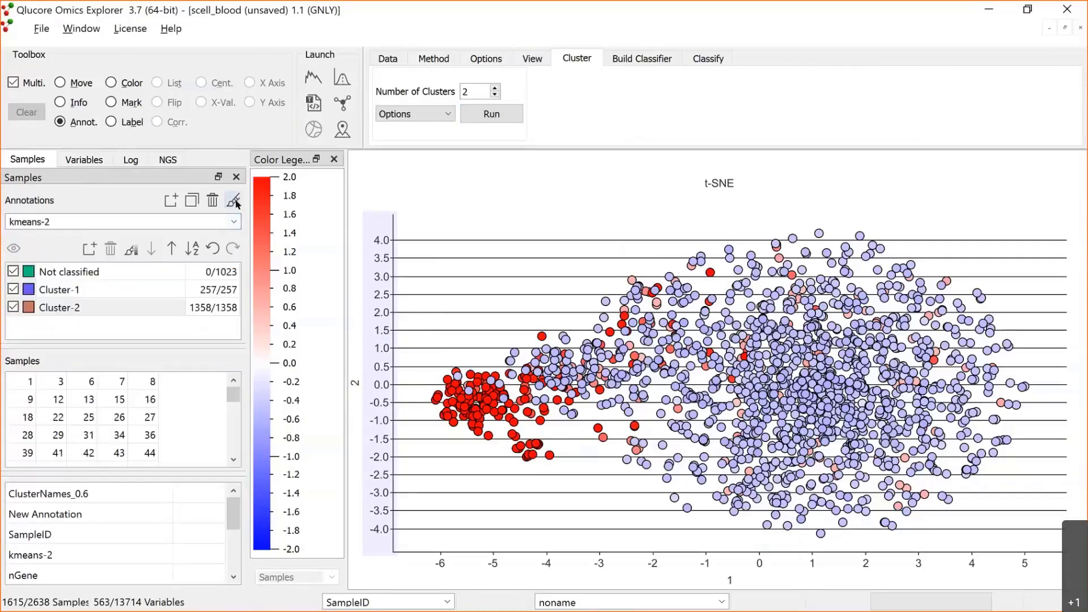
pyautogui.click(232, 201)
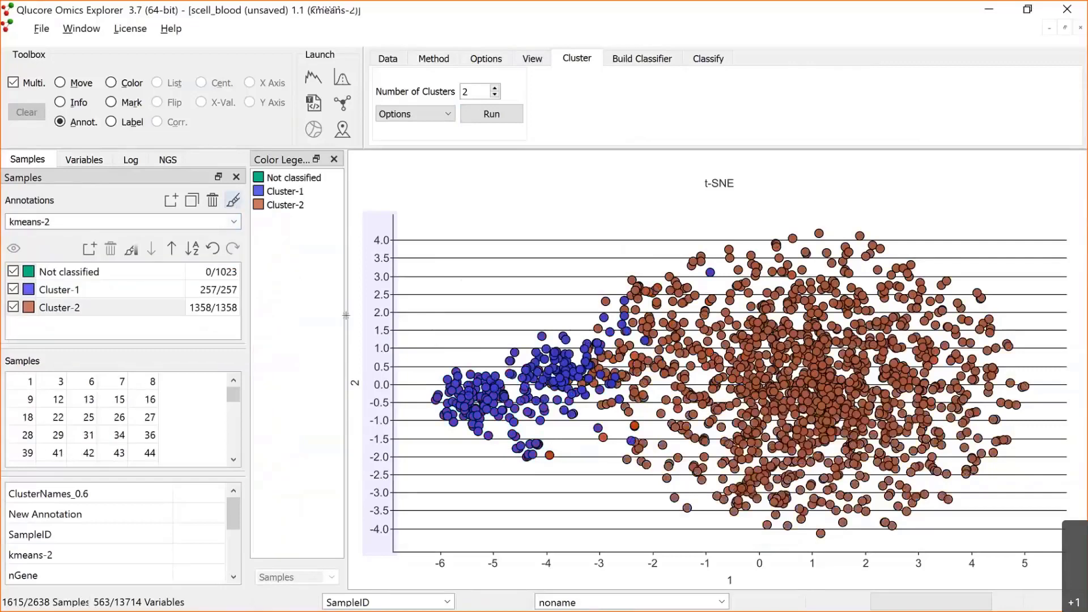
pyautogui.click(434, 398)
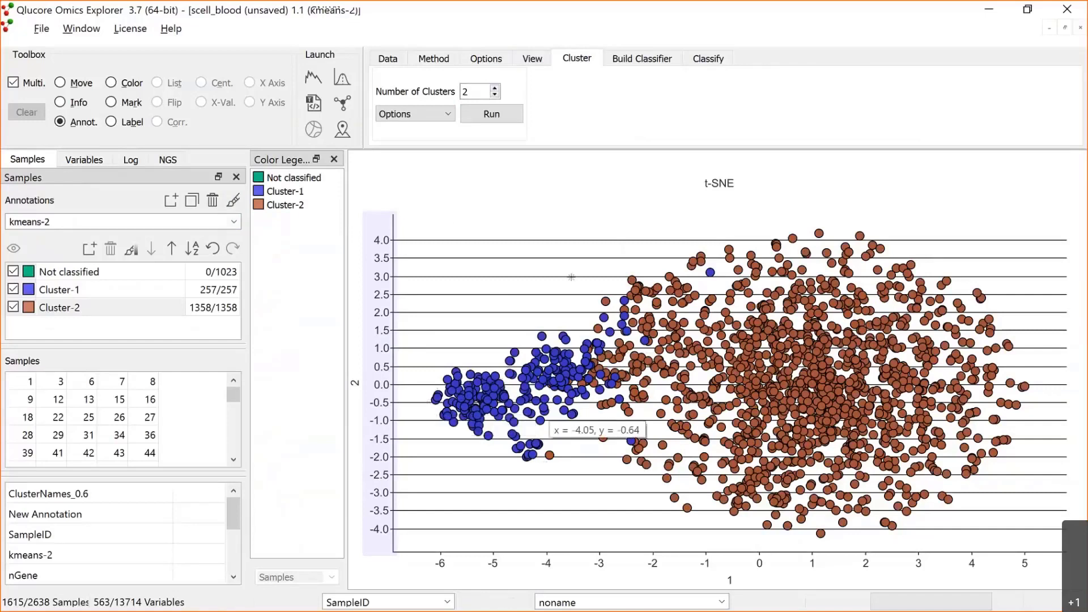
# - Run k-means clustering with 3 clusters and dismiss the completion message
pyautogui.click(495, 88)
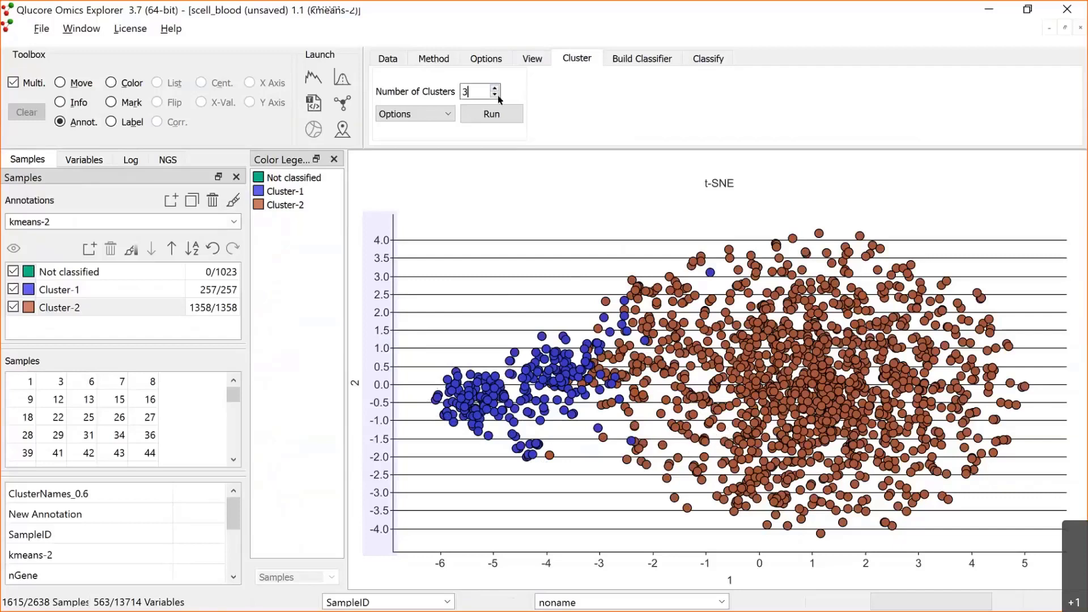
pyautogui.click(492, 114)
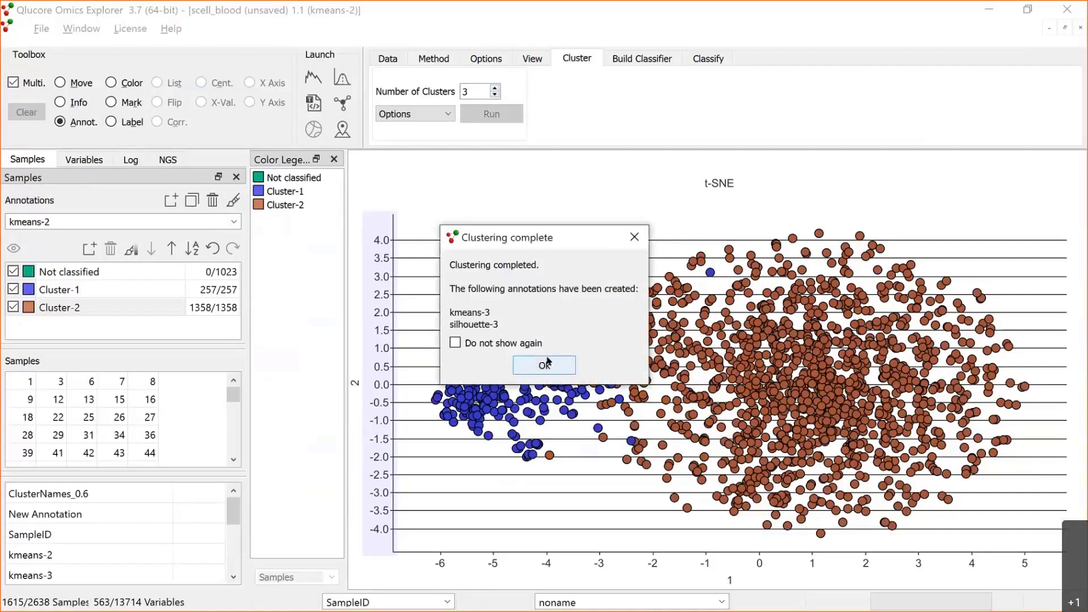
pyautogui.click(543, 375)
# - Color the t-SNE plot by the kmeans-3 annotation
pyautogui.click(233, 222)
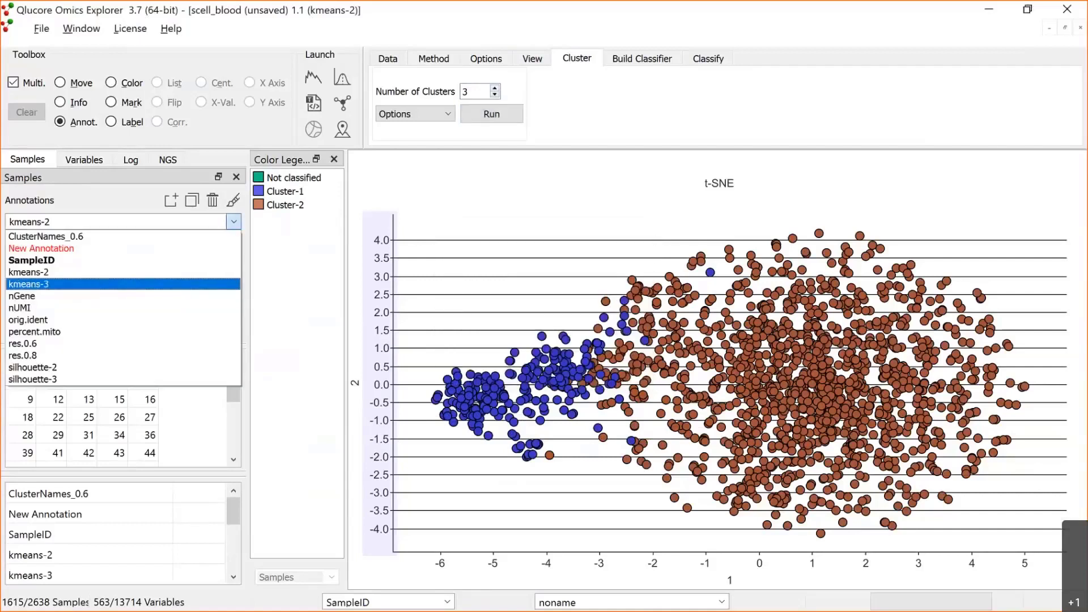
pyautogui.click(34, 272)
pyautogui.click(232, 222)
pyautogui.click(119, 279)
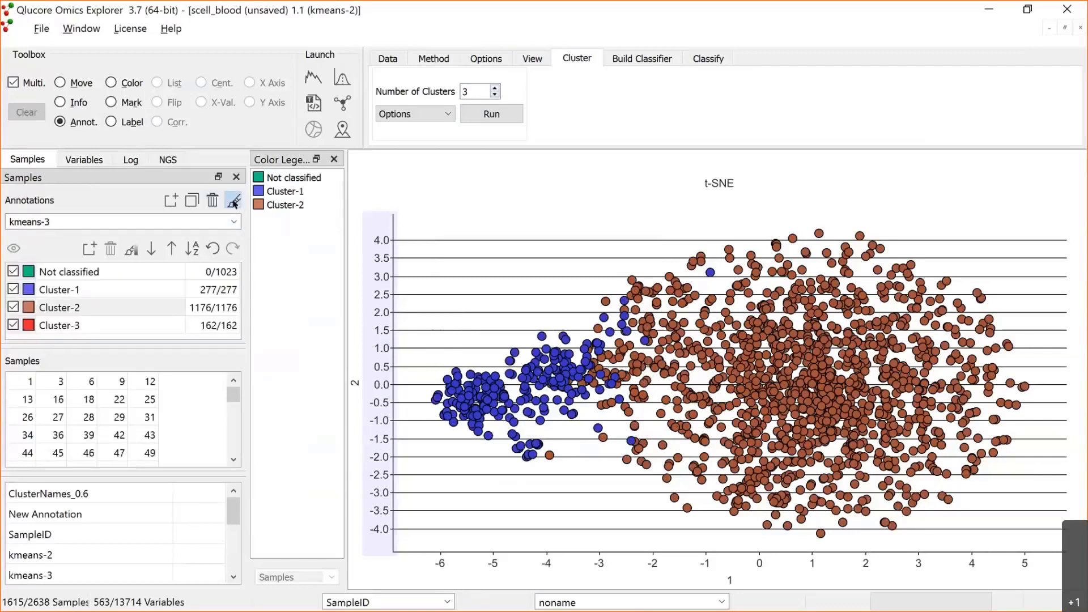
pyautogui.click(234, 203)
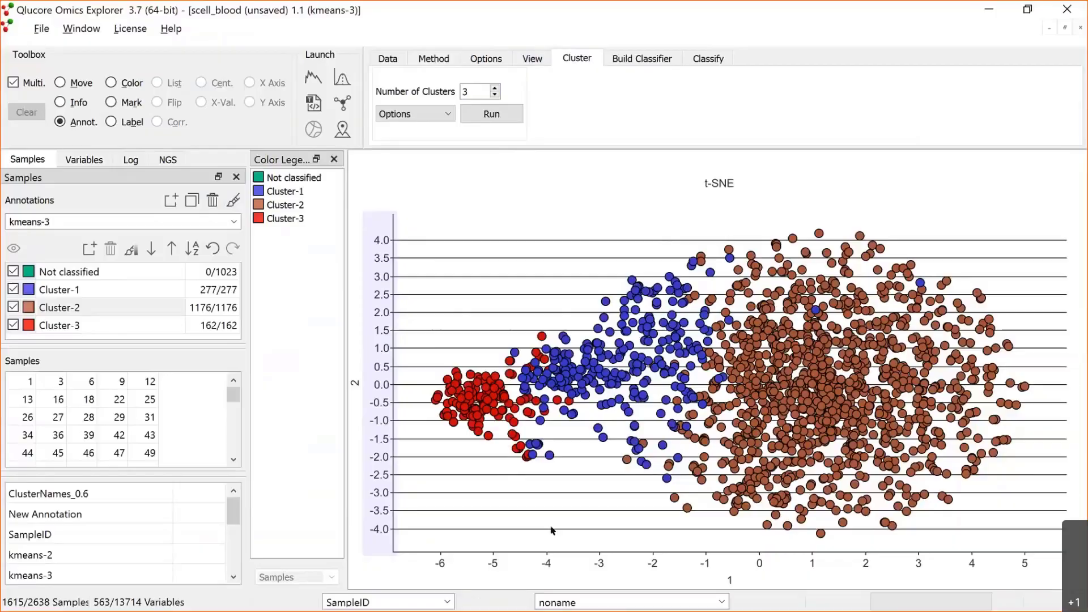
pyautogui.hotkey('alt', 'Tab')
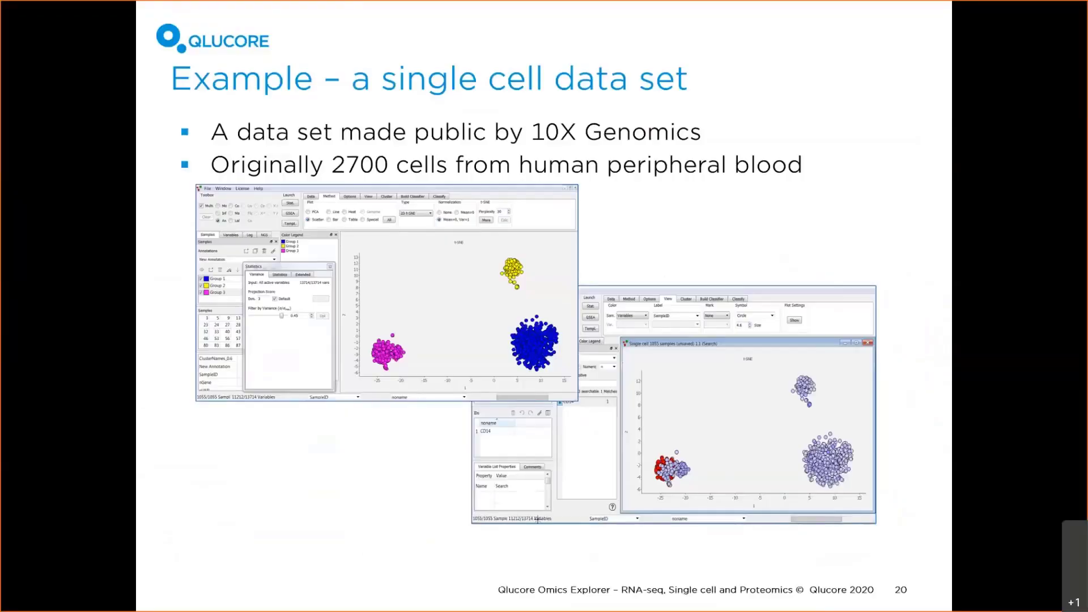
pyautogui.hotkey('alt', 'Tab')
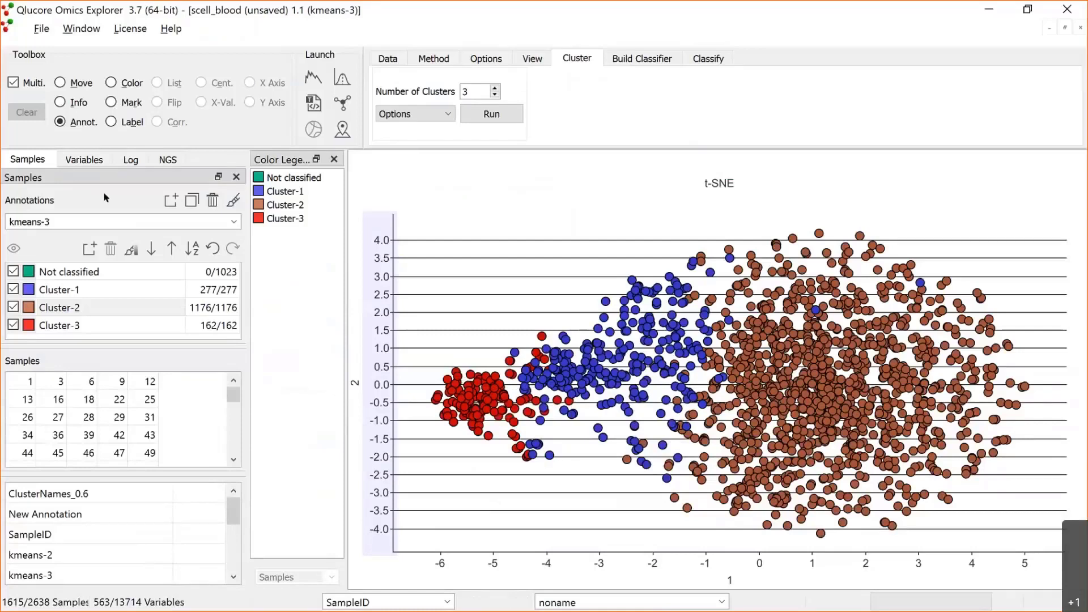
# - Include the New Value (2), New Value (3) and B-cells samples of New Annotation again
pyautogui.click(234, 222)
pyautogui.click(34, 245)
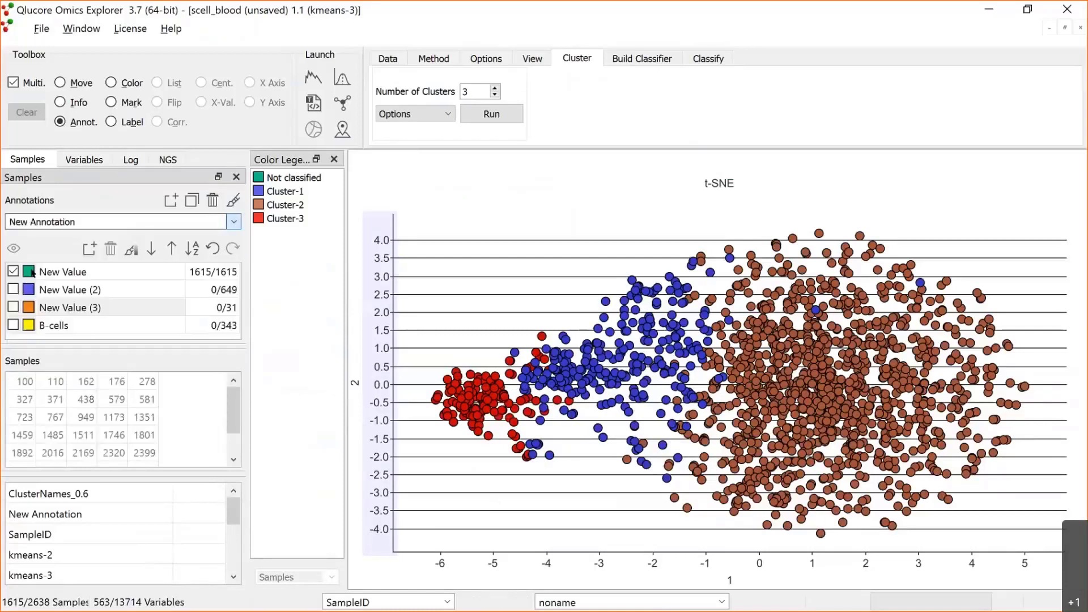
pyautogui.click(7, 290)
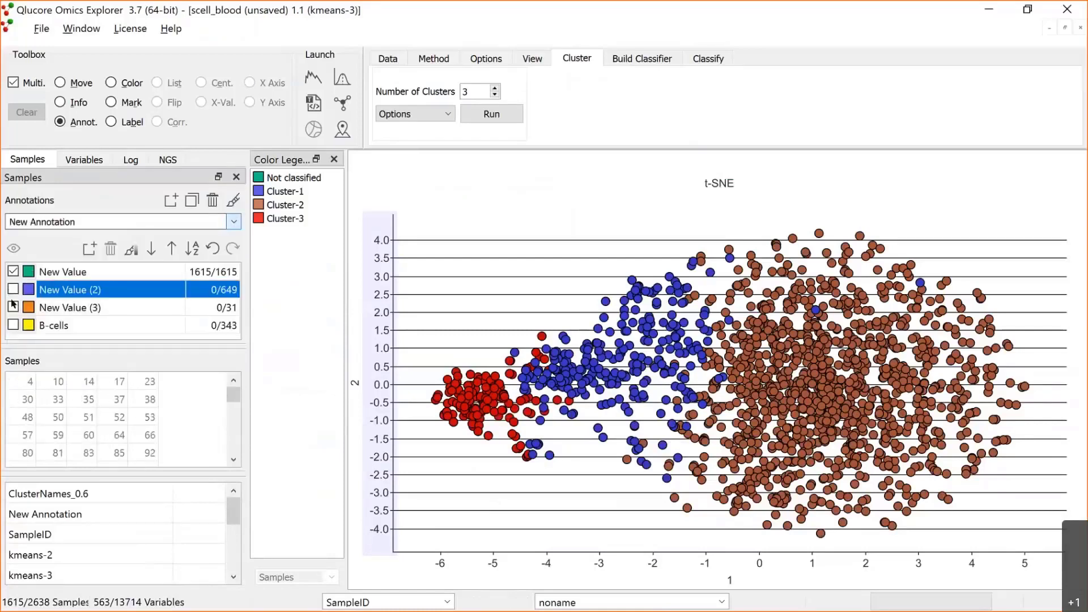
pyautogui.click(13, 306)
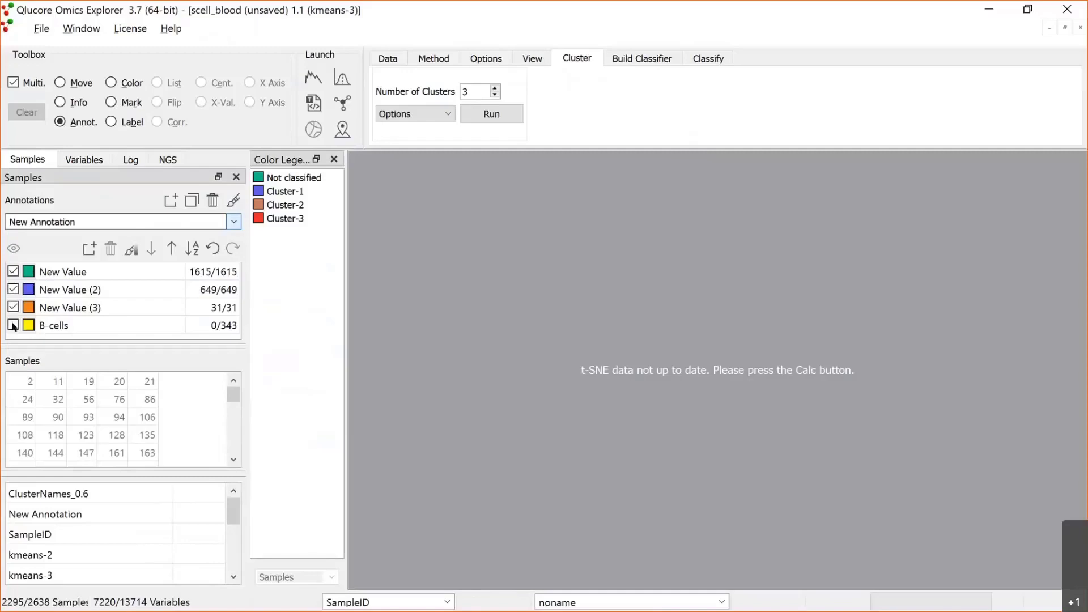
pyautogui.click(14, 326)
# - Show the samples as a PCA plot and color it by New Annotation
pyautogui.click(435, 59)
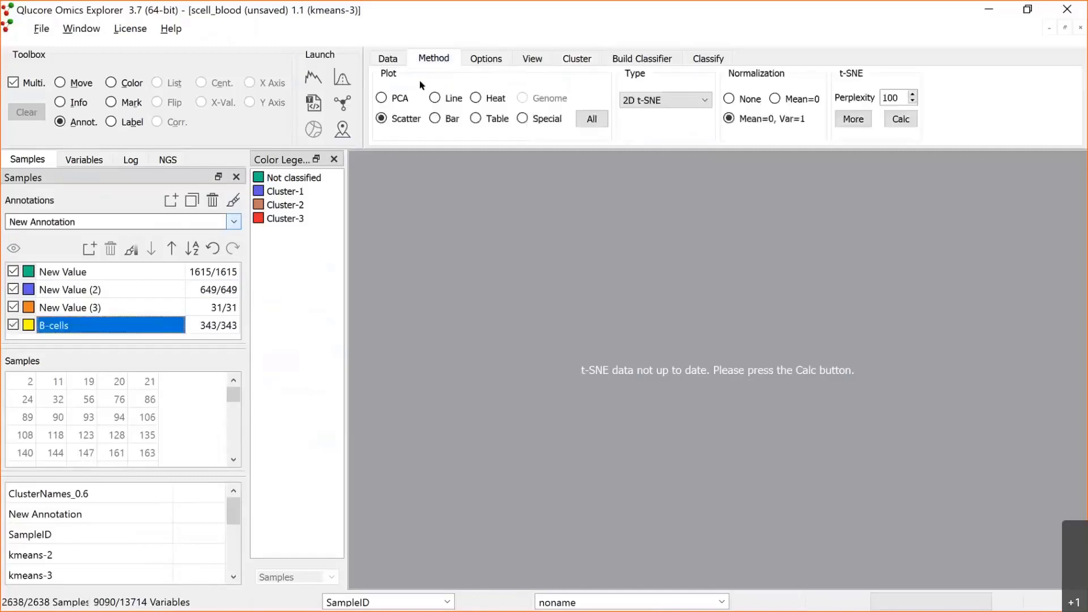
pyautogui.click(399, 98)
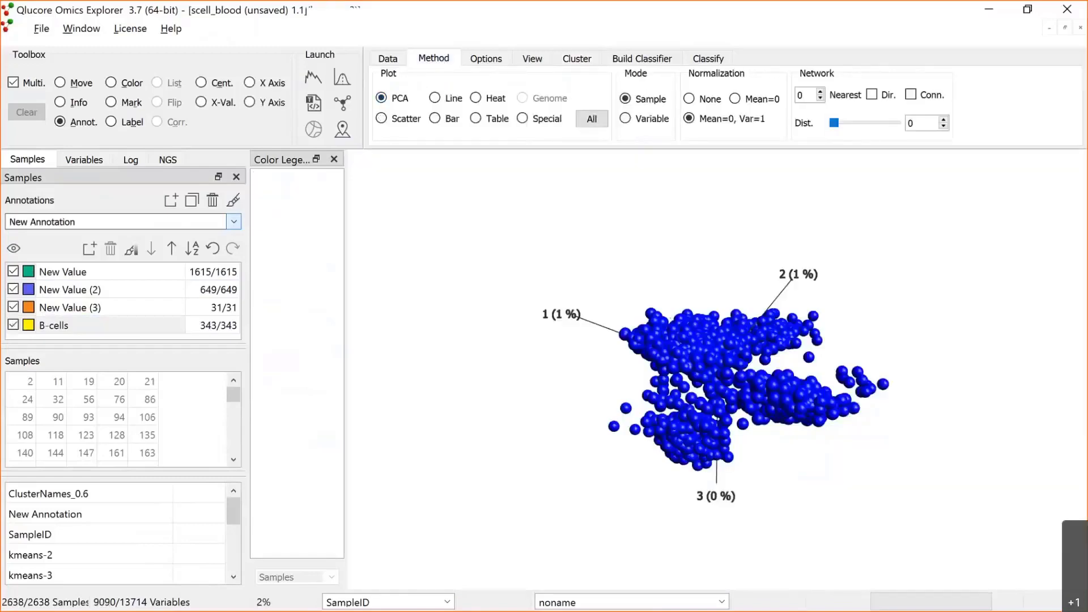
pyautogui.click(233, 202)
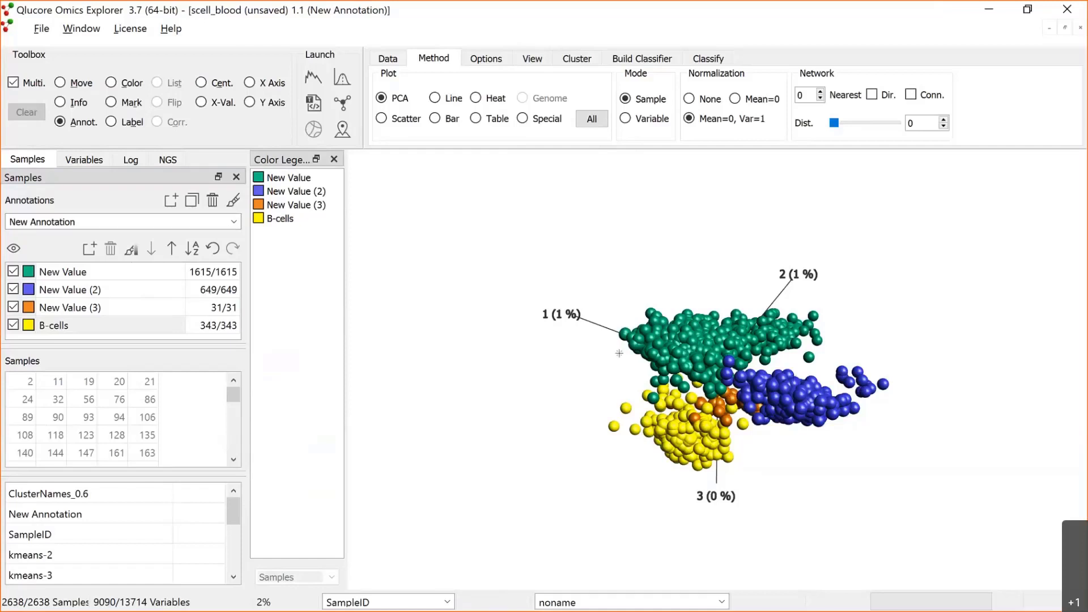
# - Subsample the data set to 50 percent, stratified based on New Annotation
pyautogui.click(41, 27)
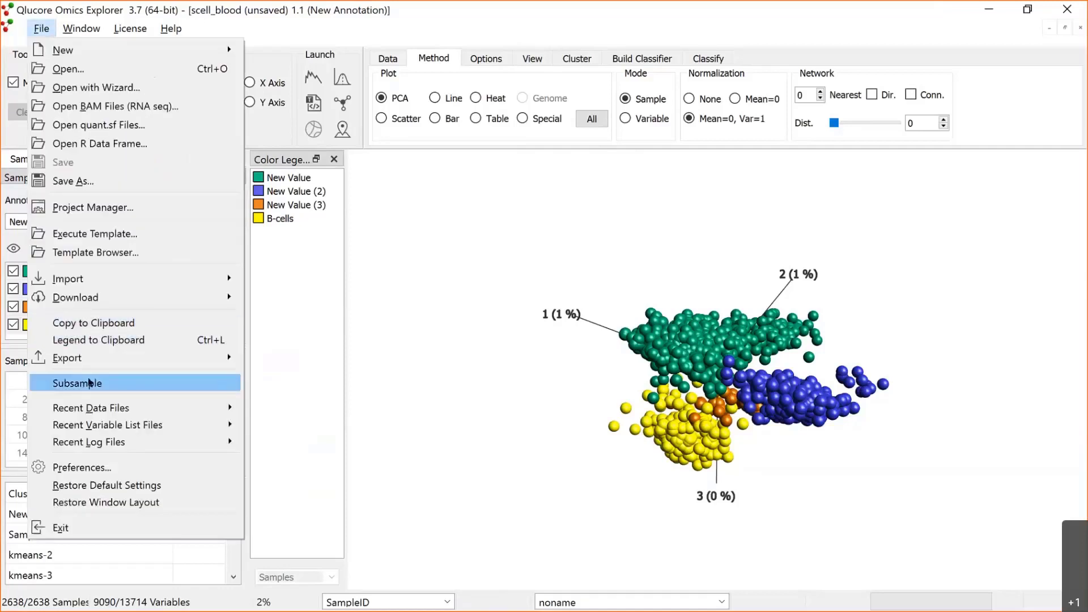
pyautogui.click(89, 382)
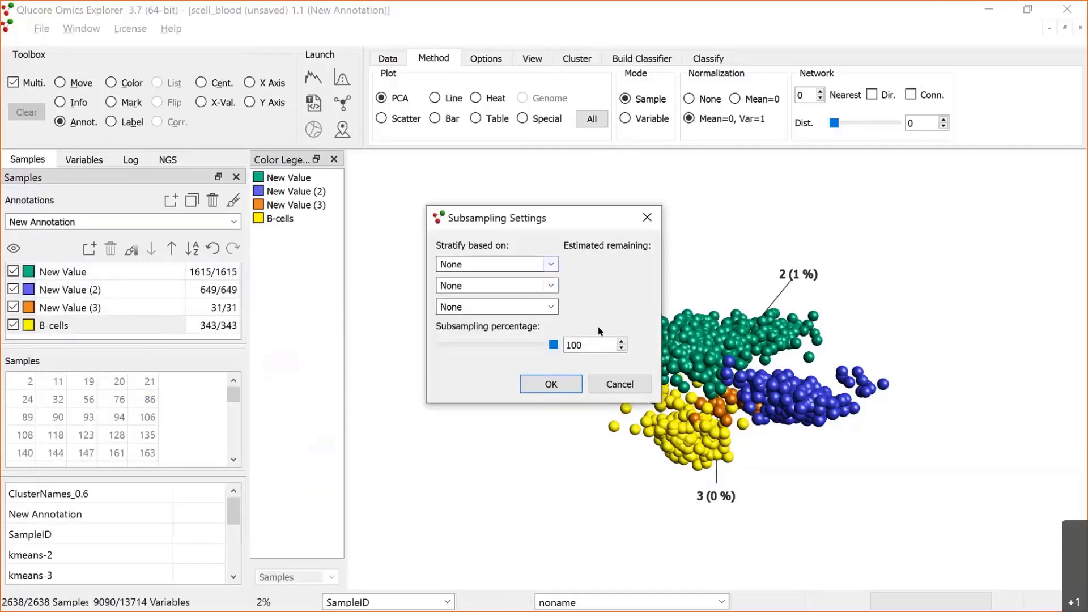
pyautogui.moveTo(553, 345); pyautogui.dragTo(497, 342)
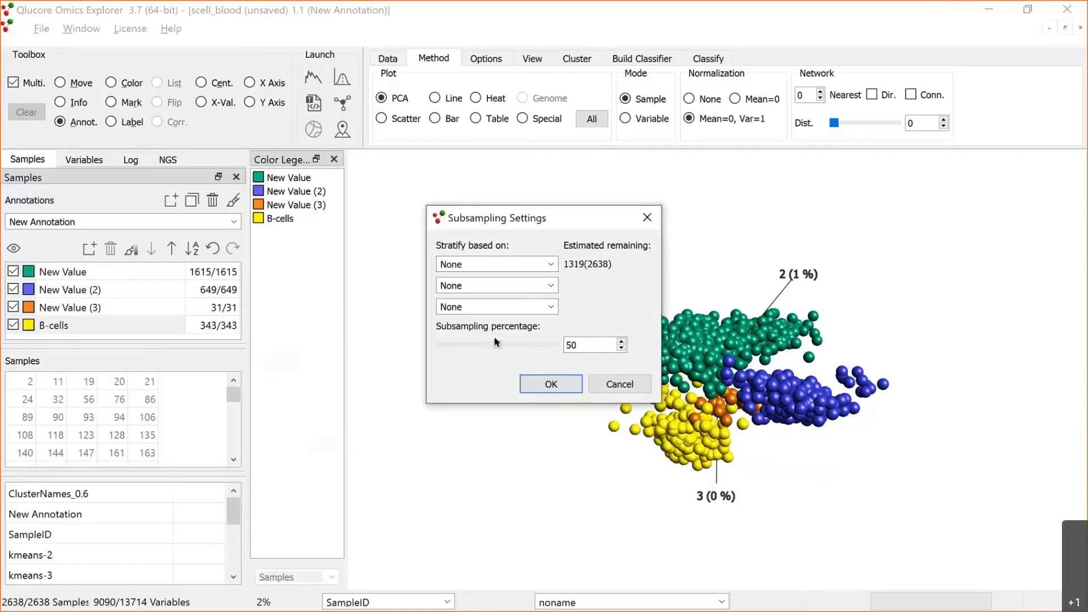
pyautogui.click(551, 264)
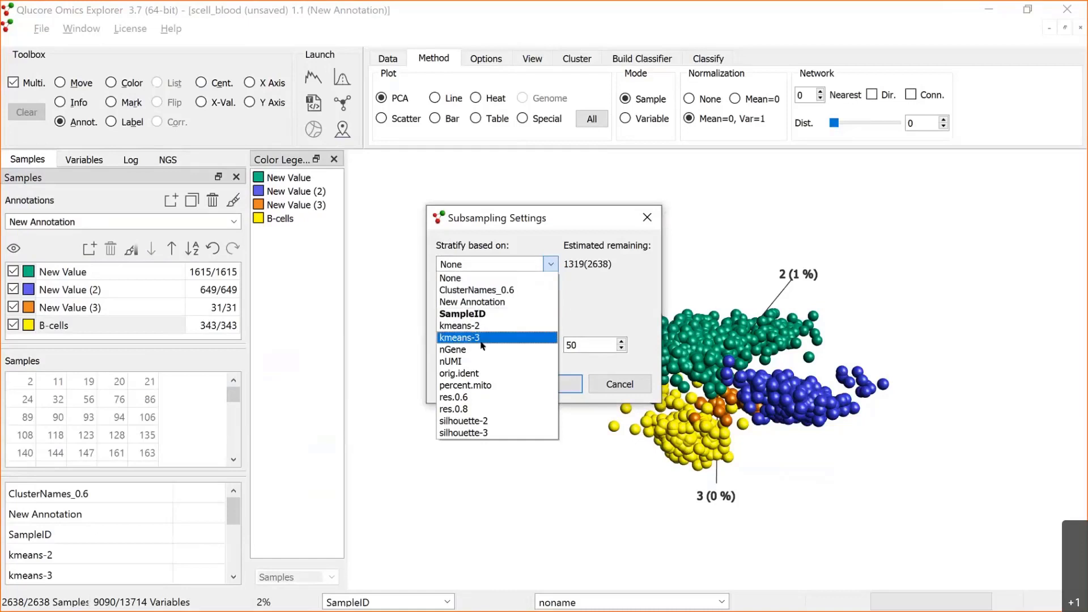
pyautogui.click(495, 302)
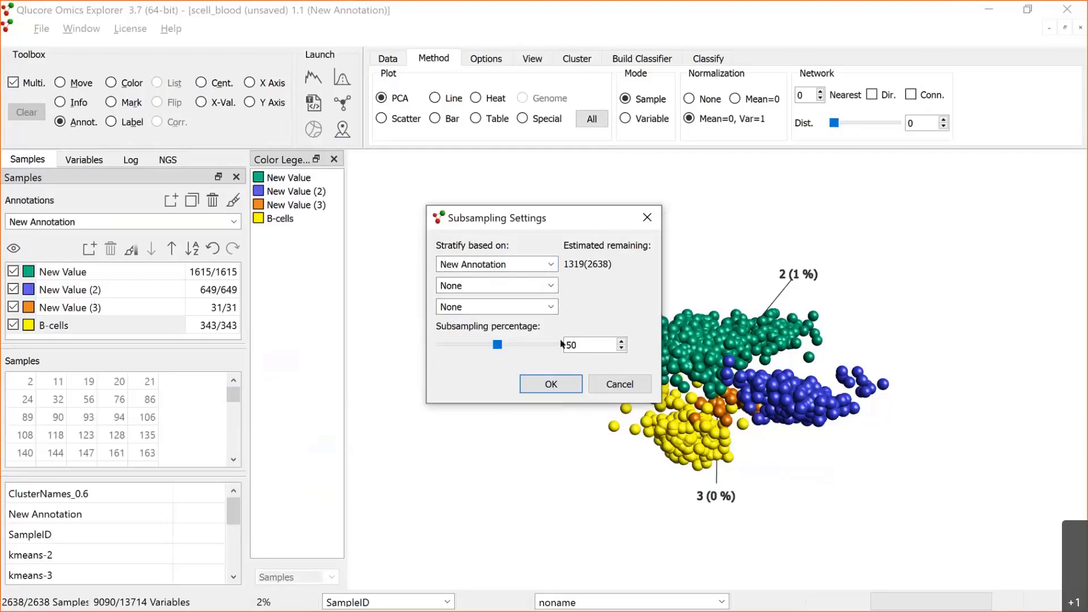
pyautogui.click(552, 384)
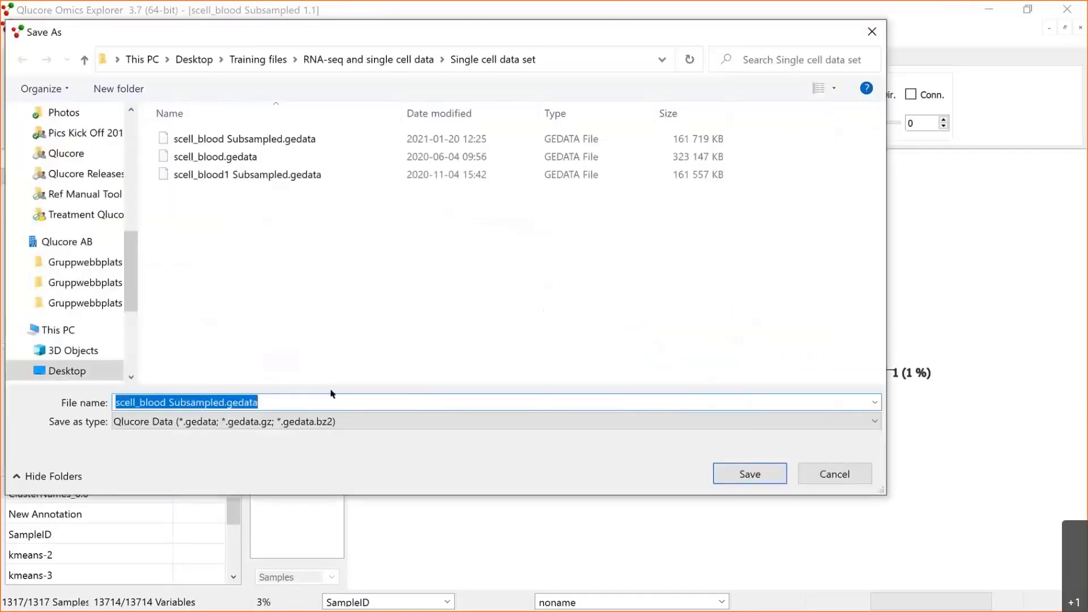
# - Save the subsampled data set on the Desktop as scell_blood Subsampled.gedata
pyautogui.scroll(5, 62, 188)
pyautogui.click(62, 188)
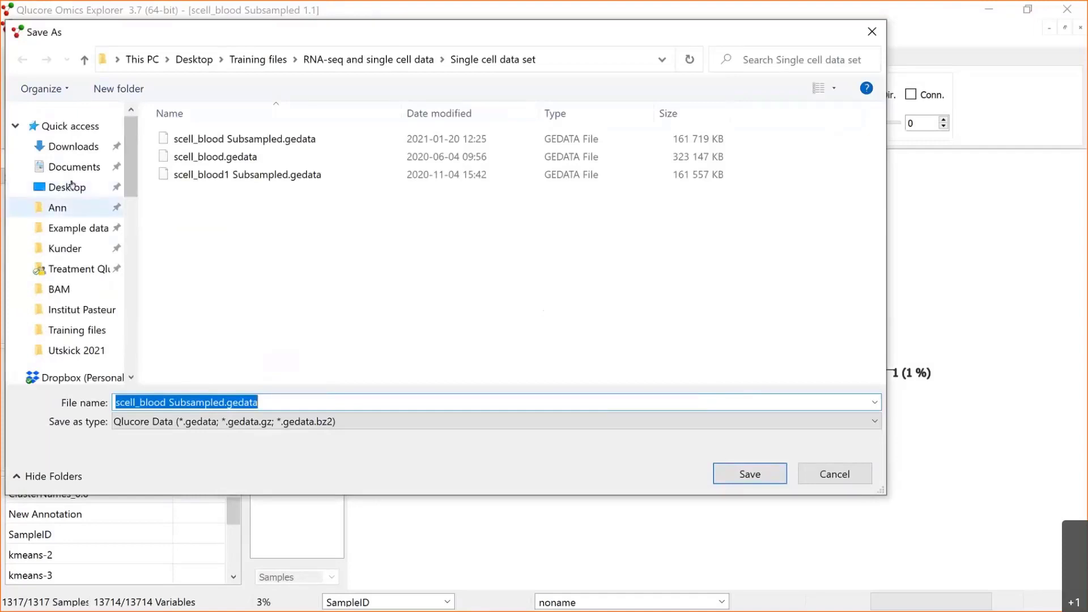
pyautogui.click(731, 470)
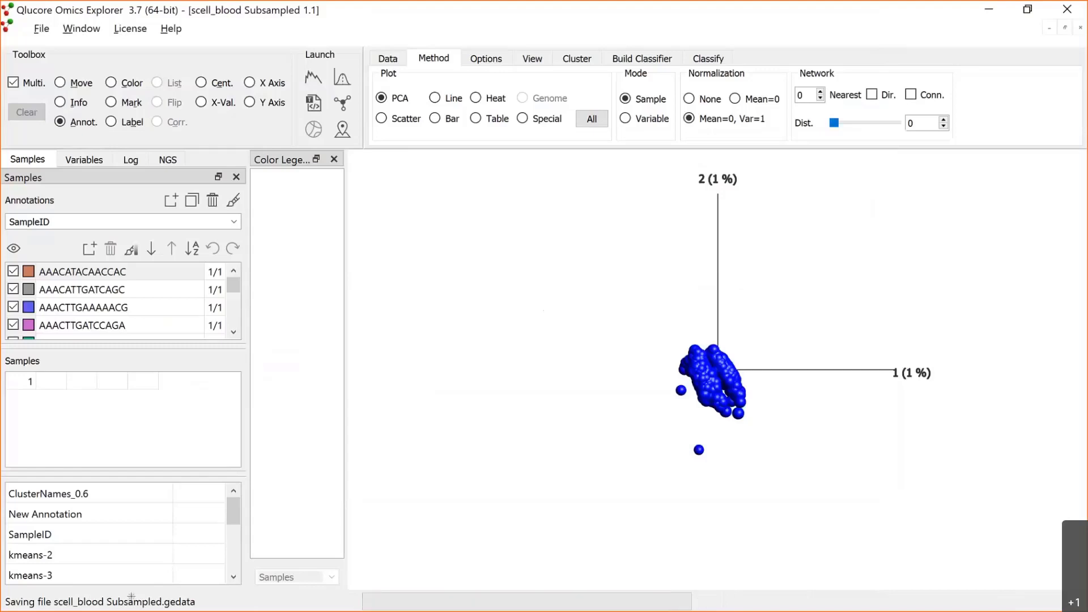
# - Color the subsampled PCA plot by New Annotation
pyautogui.click(234, 222)
pyautogui.click(126, 248)
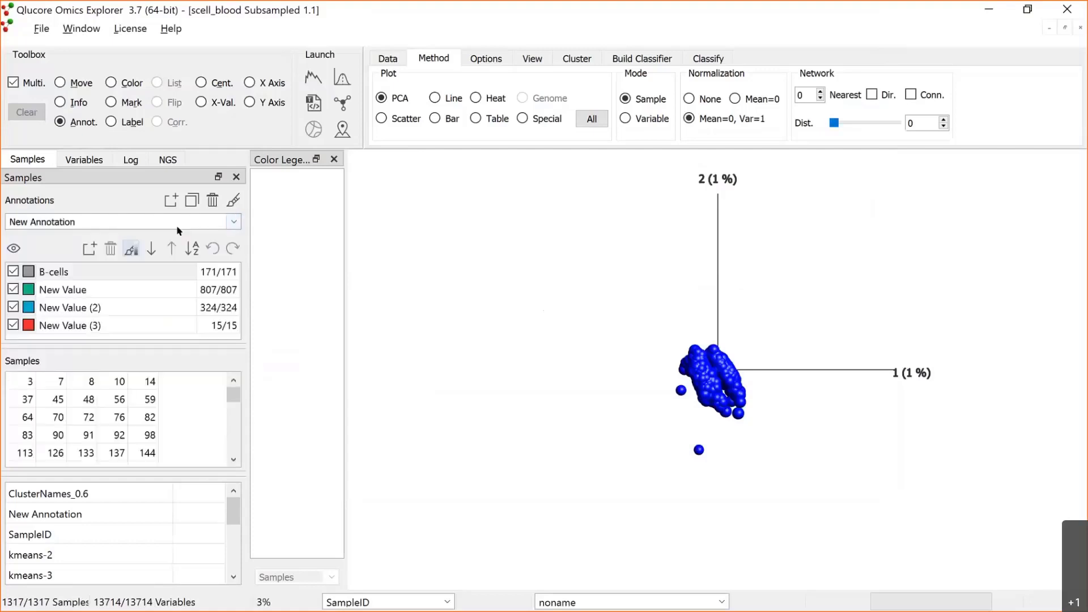
pyautogui.click(234, 202)
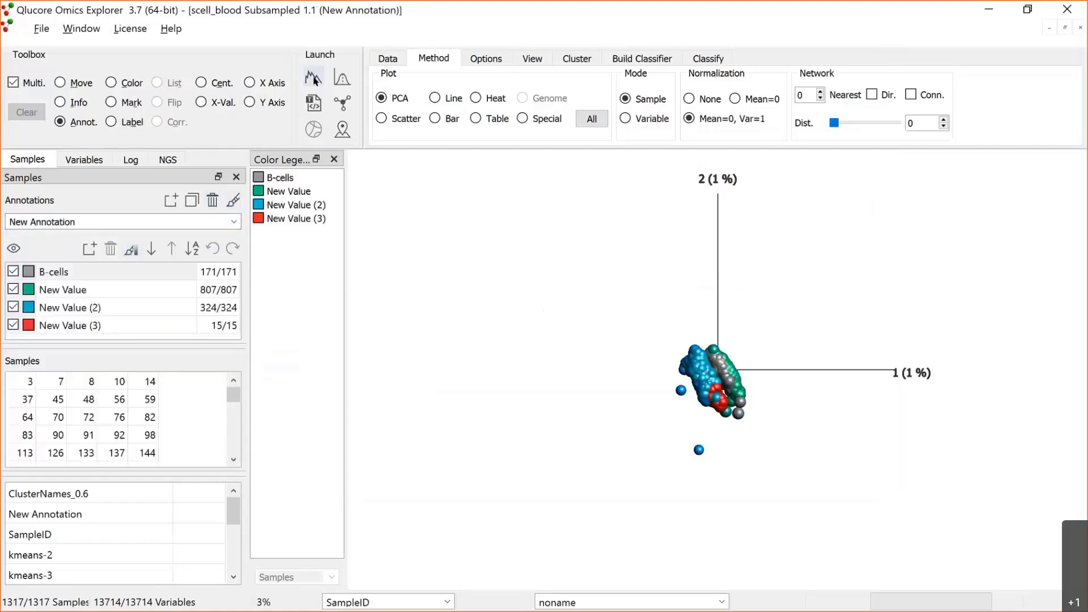
# - Open the statistics settings and set the standard deviation filter to 0.6
pyautogui.click(342, 81)
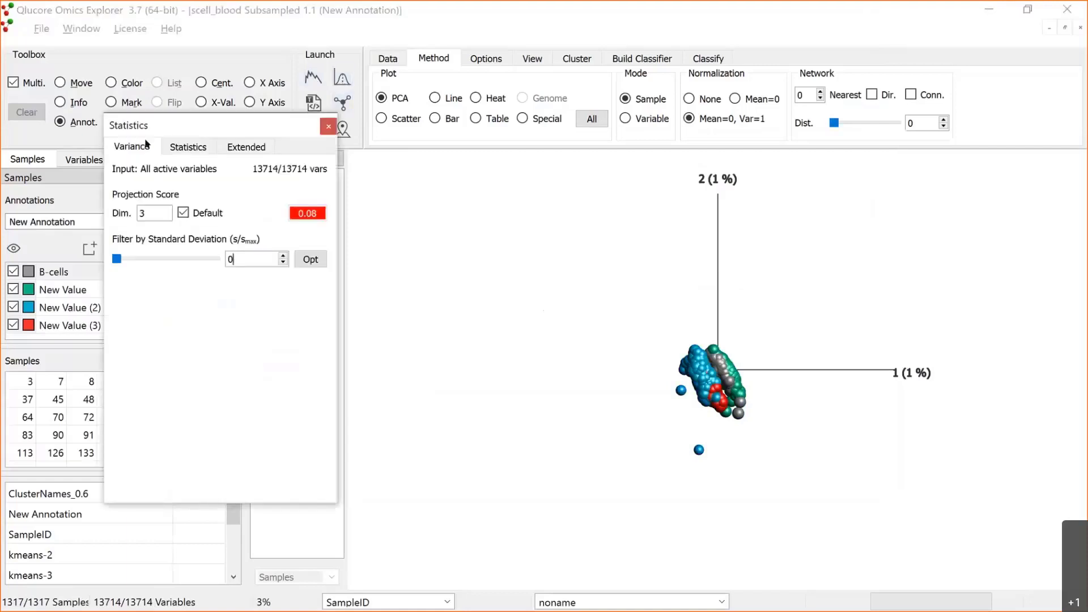
pyautogui.click(229, 260)
pyautogui.write(',6')
pyautogui.press('Return')
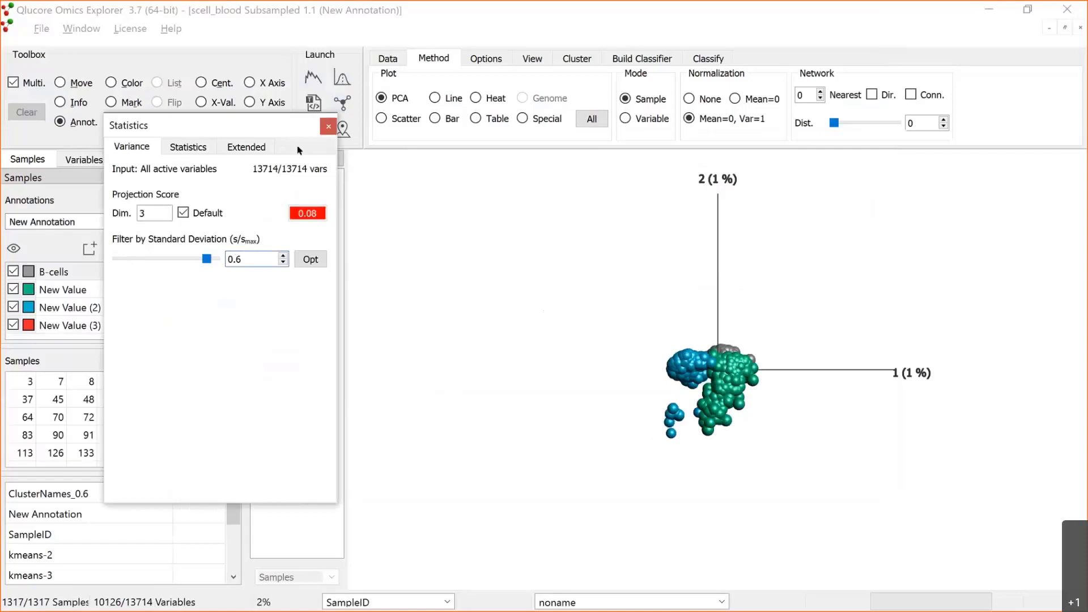
# - Rotate the PCA plot with the Move tool to separate the groups and raise the standard deviation filter to 0.76
pyautogui.click(67, 83)
pyautogui.moveTo(607, 403); pyautogui.dragTo(686, 175)
pyautogui.moveTo(208, 258); pyautogui.dragTo(212, 259)
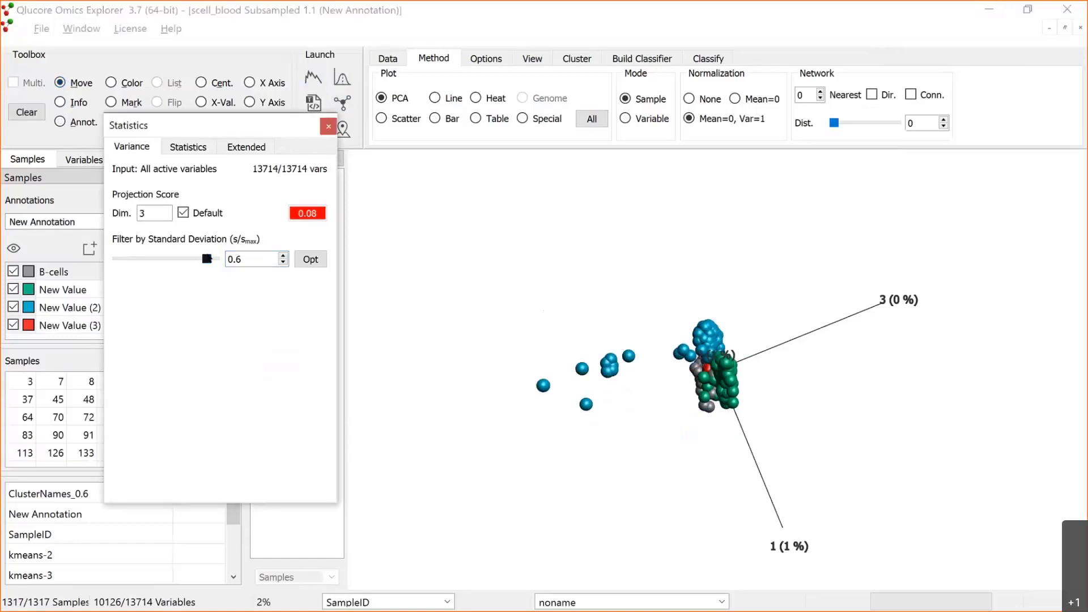
pyautogui.moveTo(731, 367); pyautogui.dragTo(705, 387)
pyautogui.moveTo(639, 400); pyautogui.dragTo(674, 388)
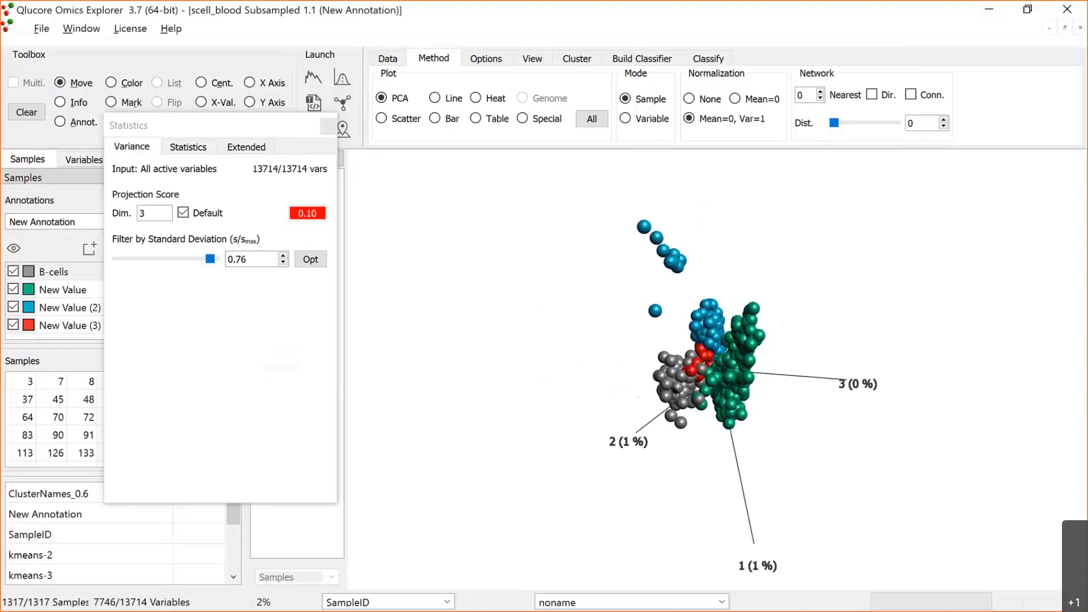
pyautogui.moveTo(747, 376)
pyautogui.mouseDown()
pyautogui.moveTo(803, 370)
pyautogui.moveTo(747, 374)
pyautogui.mouseUp()
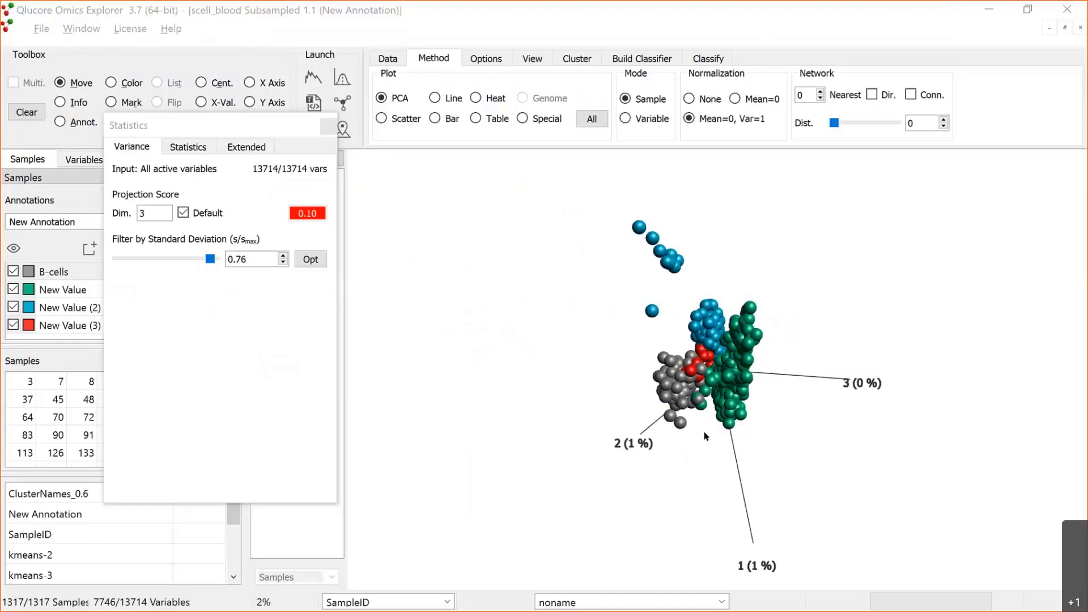
# - Switch to the PowerPoint slide show and display the Upcoming webinars slide
pyautogui.hotkey('alt', 'Tab')
pyautogui.hotkey('alt', 'Tab')
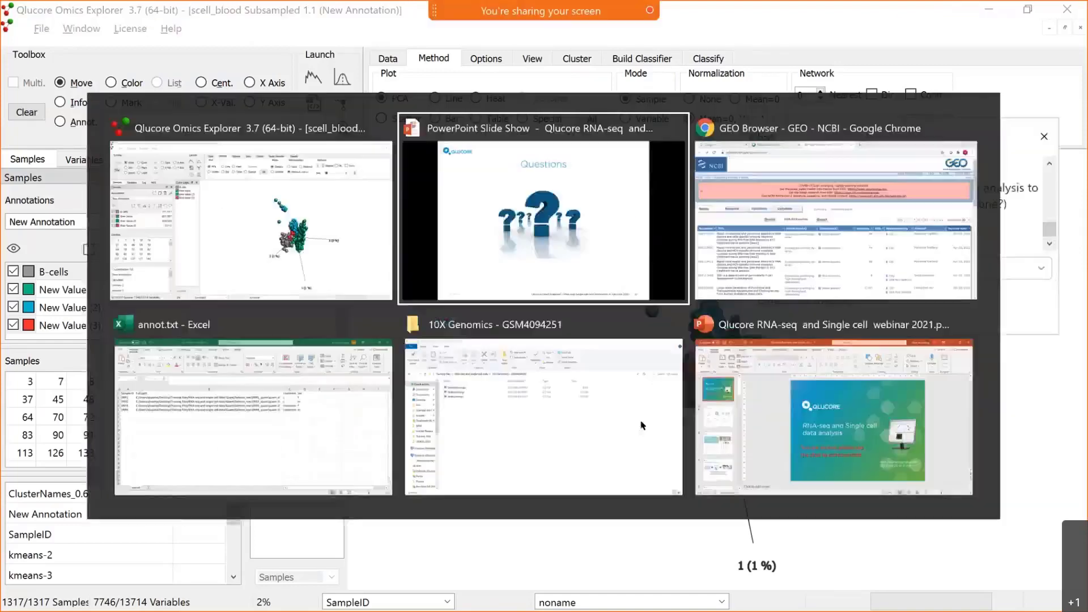
pyautogui.press('Right')
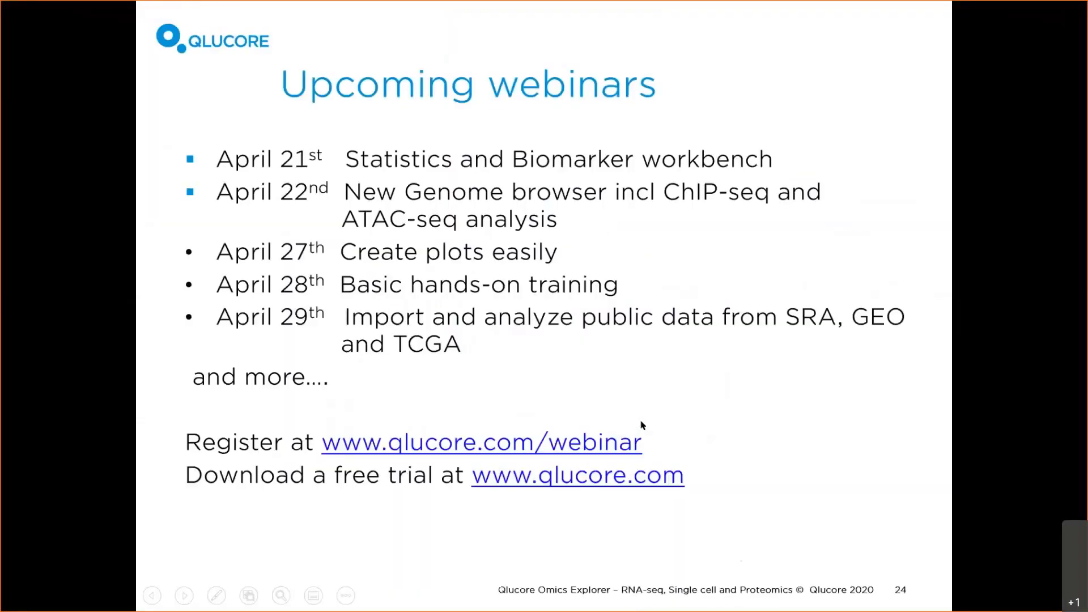